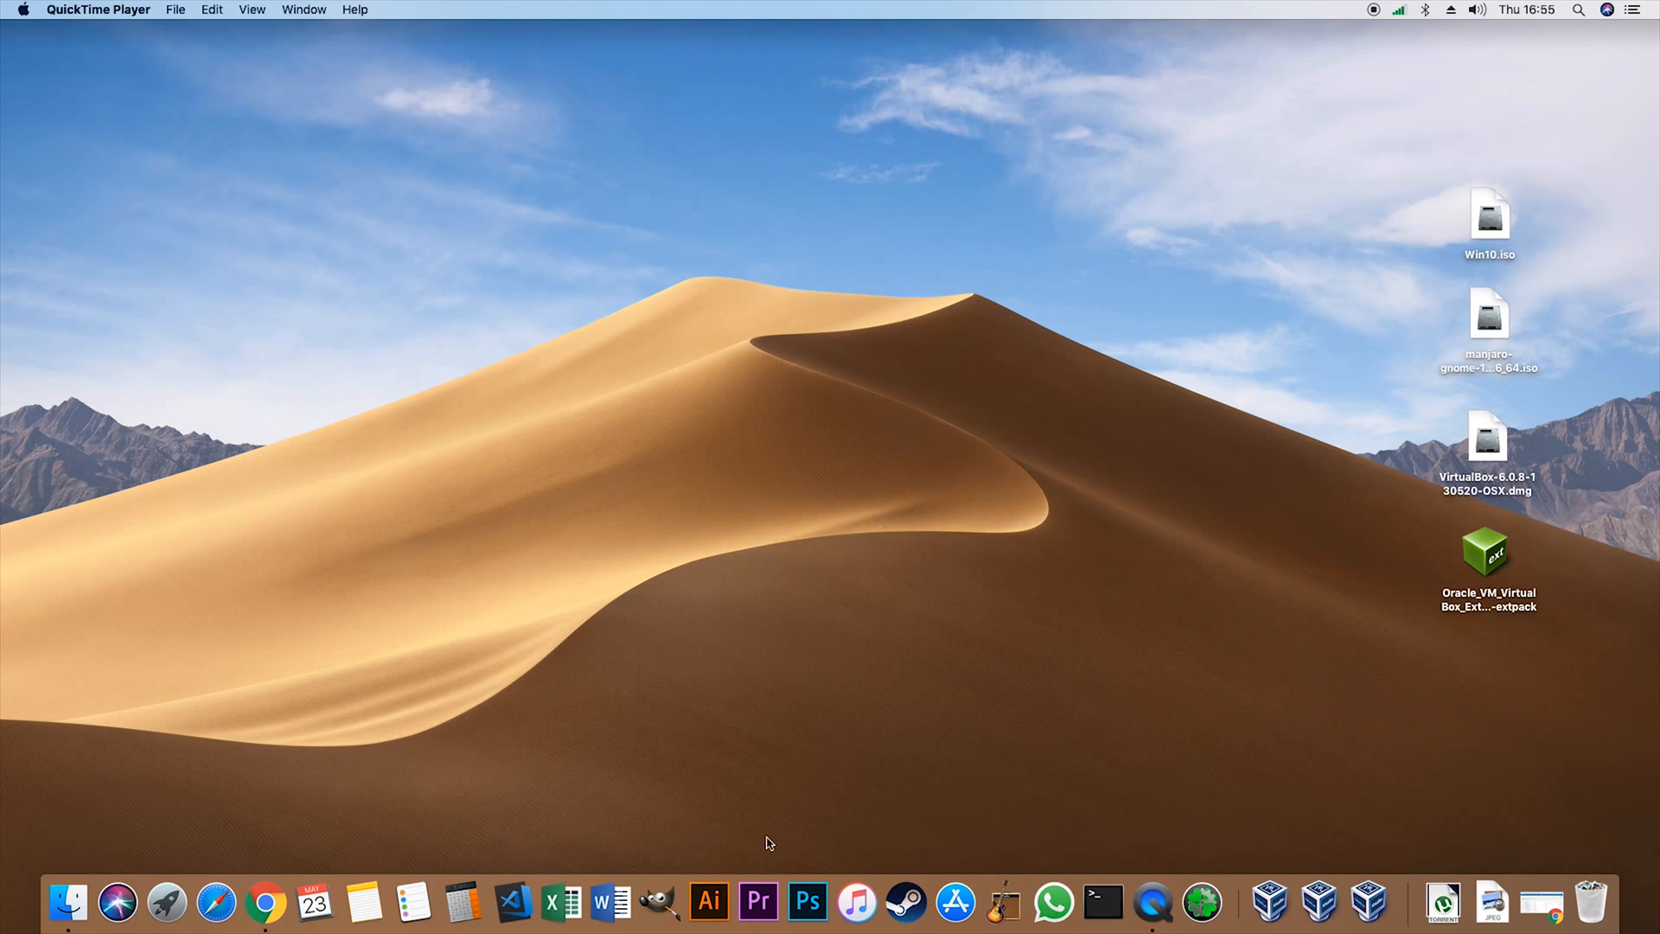
- Switch to Chrome and examine the Manjaro GNOME download page, including its edition description and 64 bit version download section
click(281, 900)
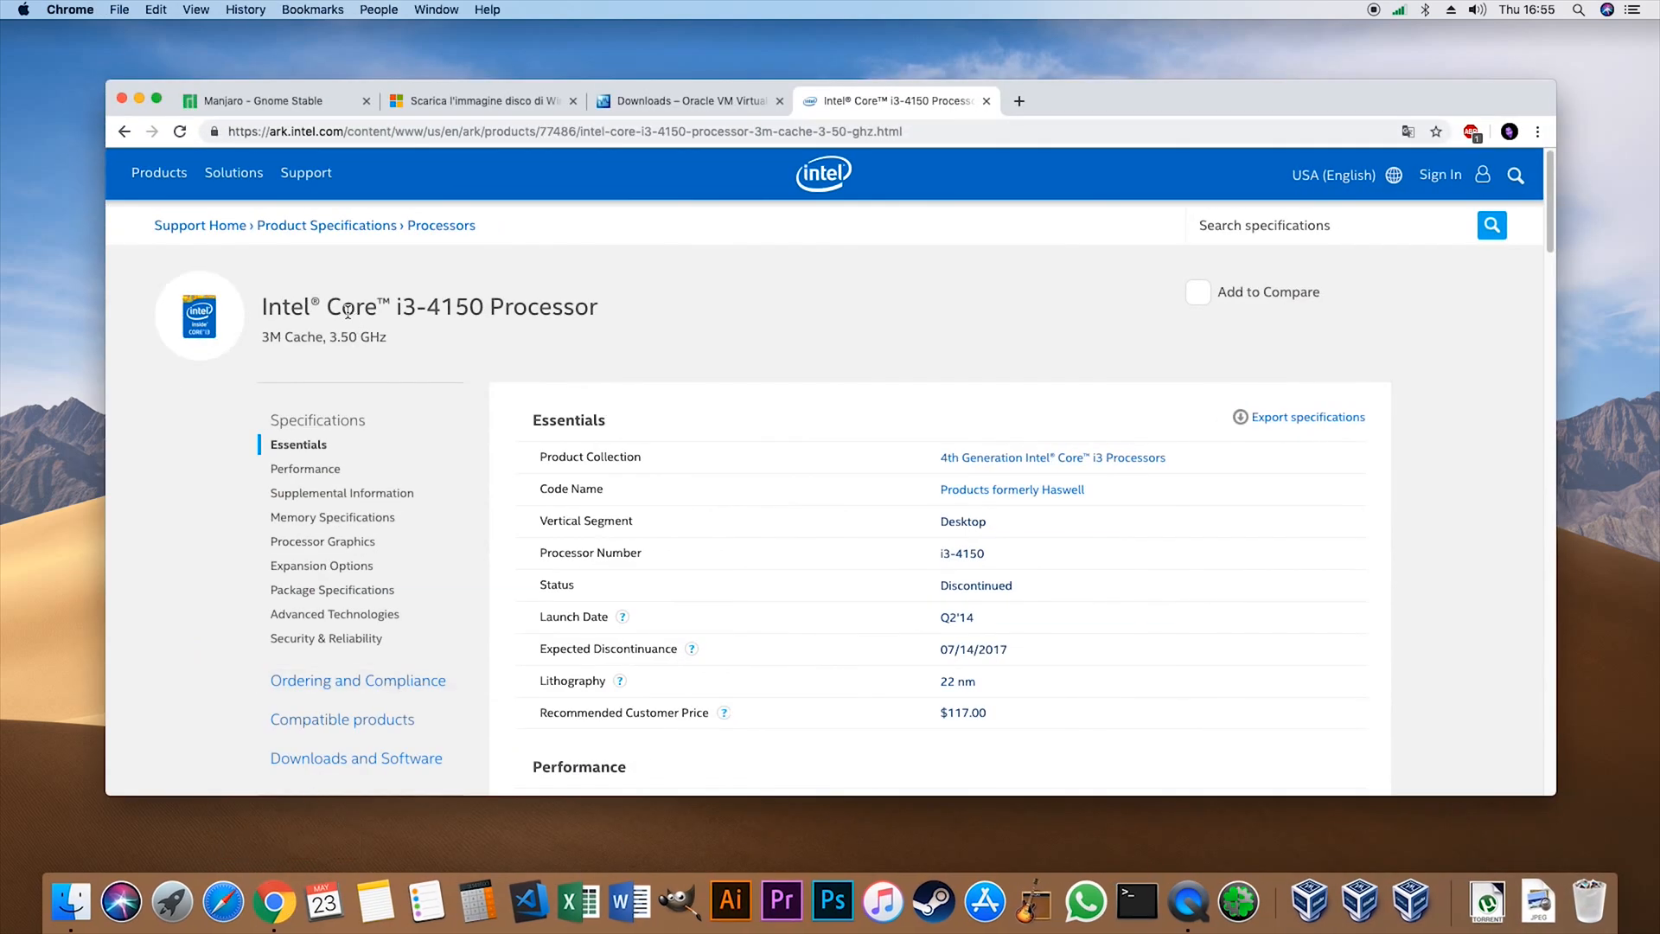
click(240, 101)
scroll(850, 490, up, 10)
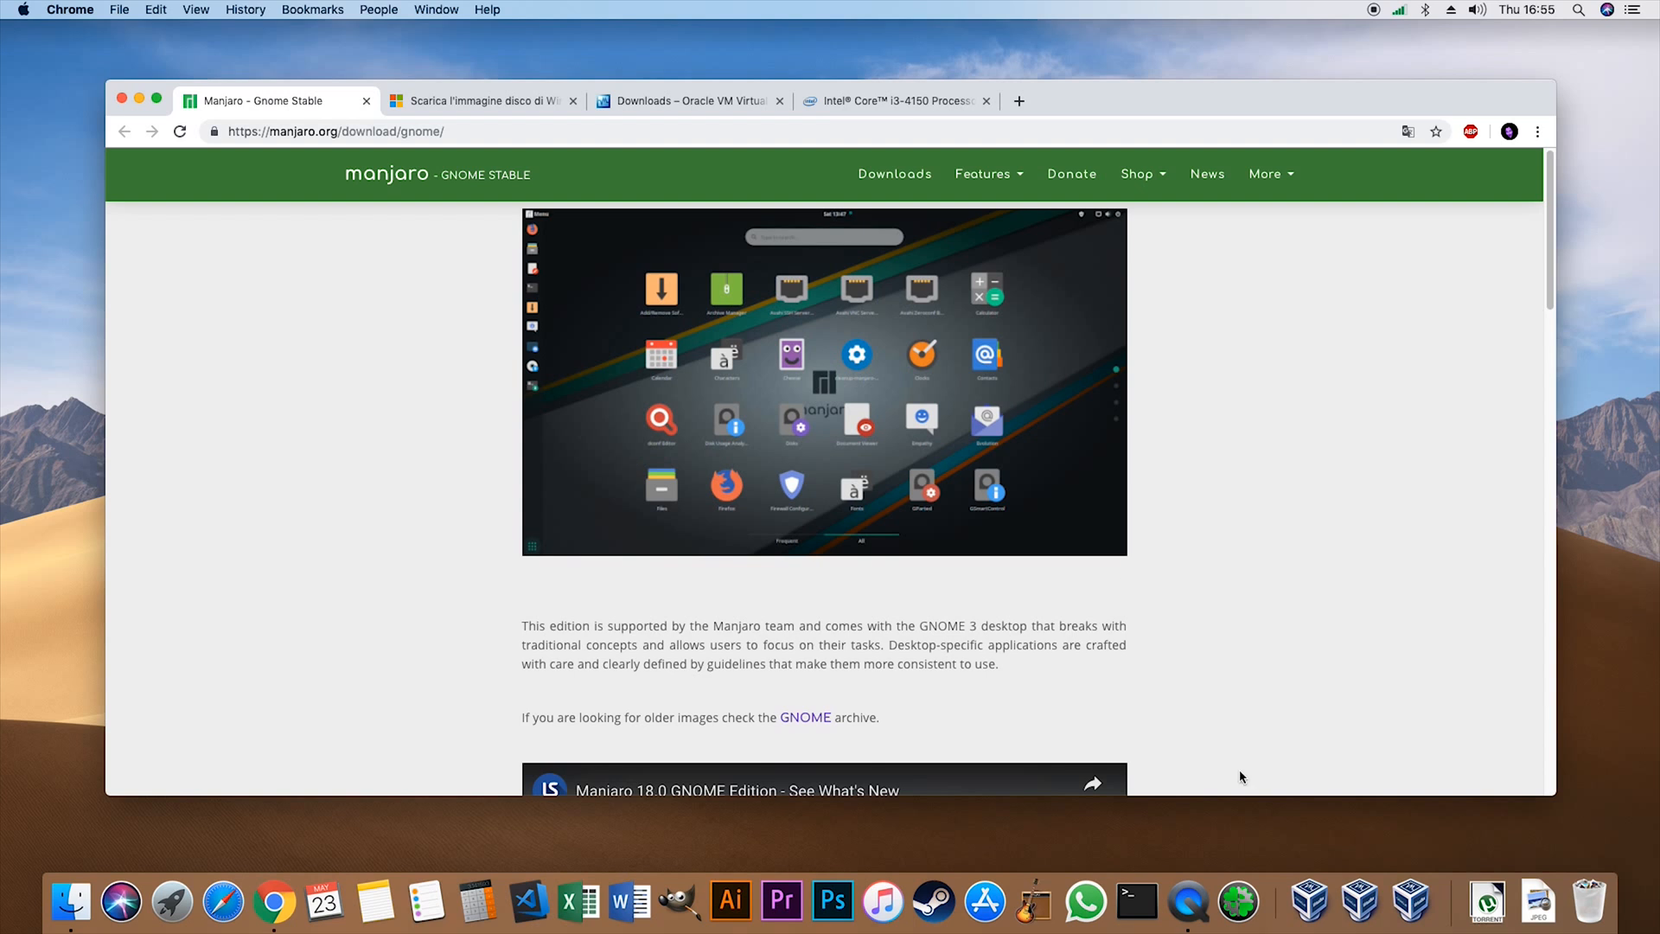
scroll(1096, 663, down, 1)
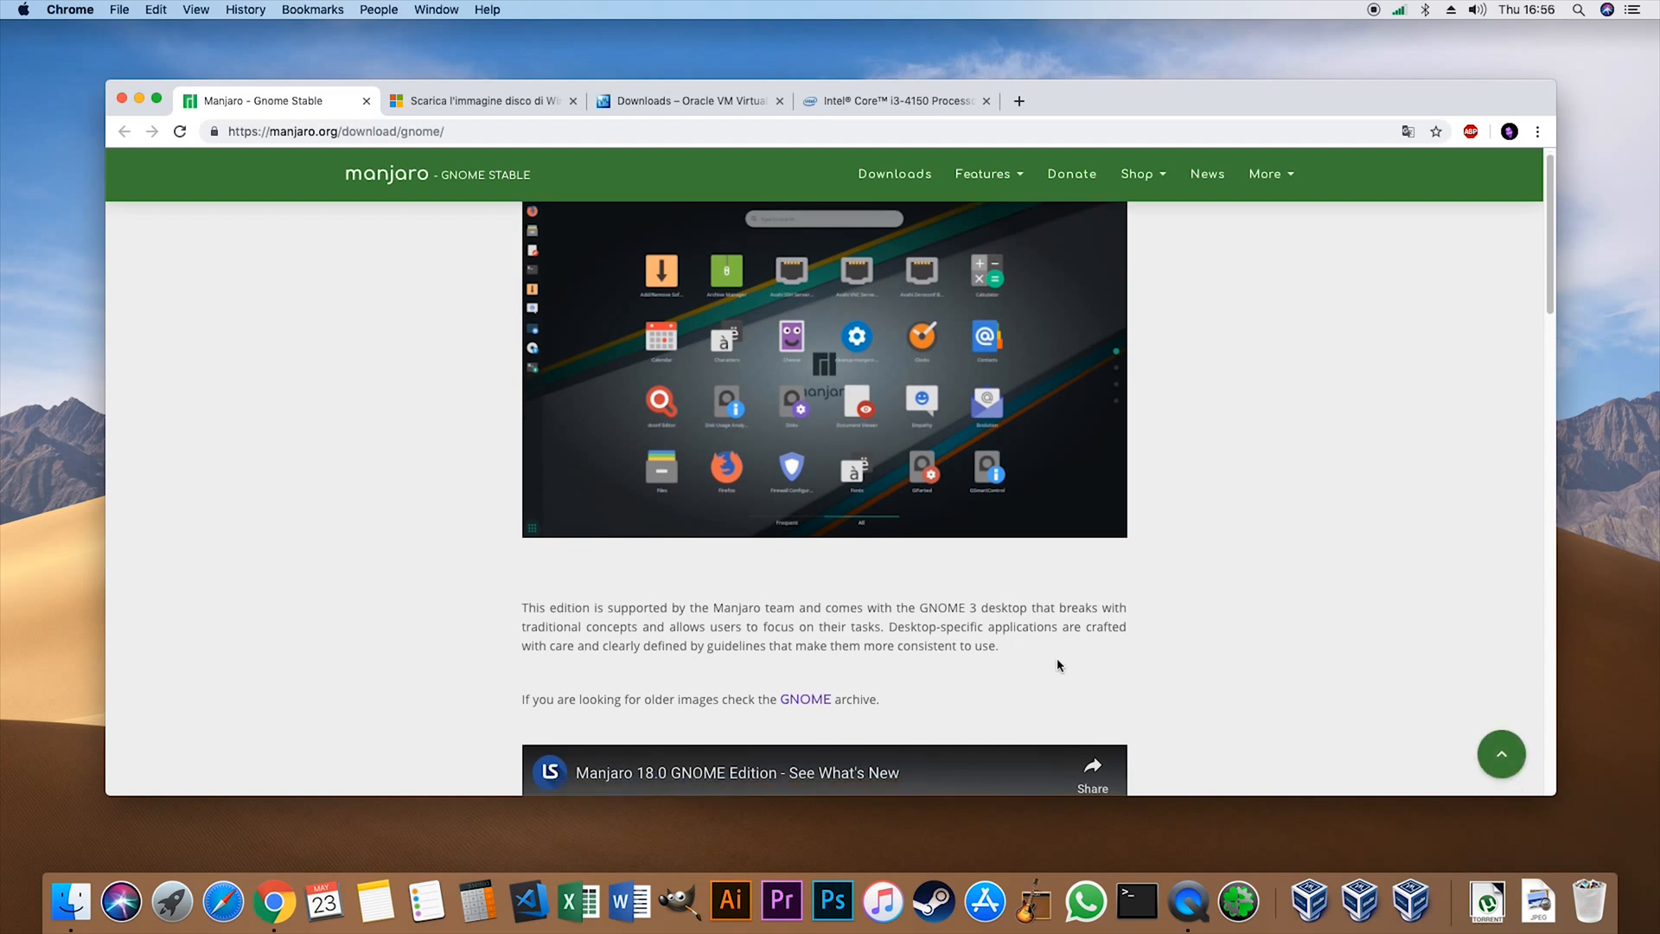
scroll(1061, 666, up, 1)
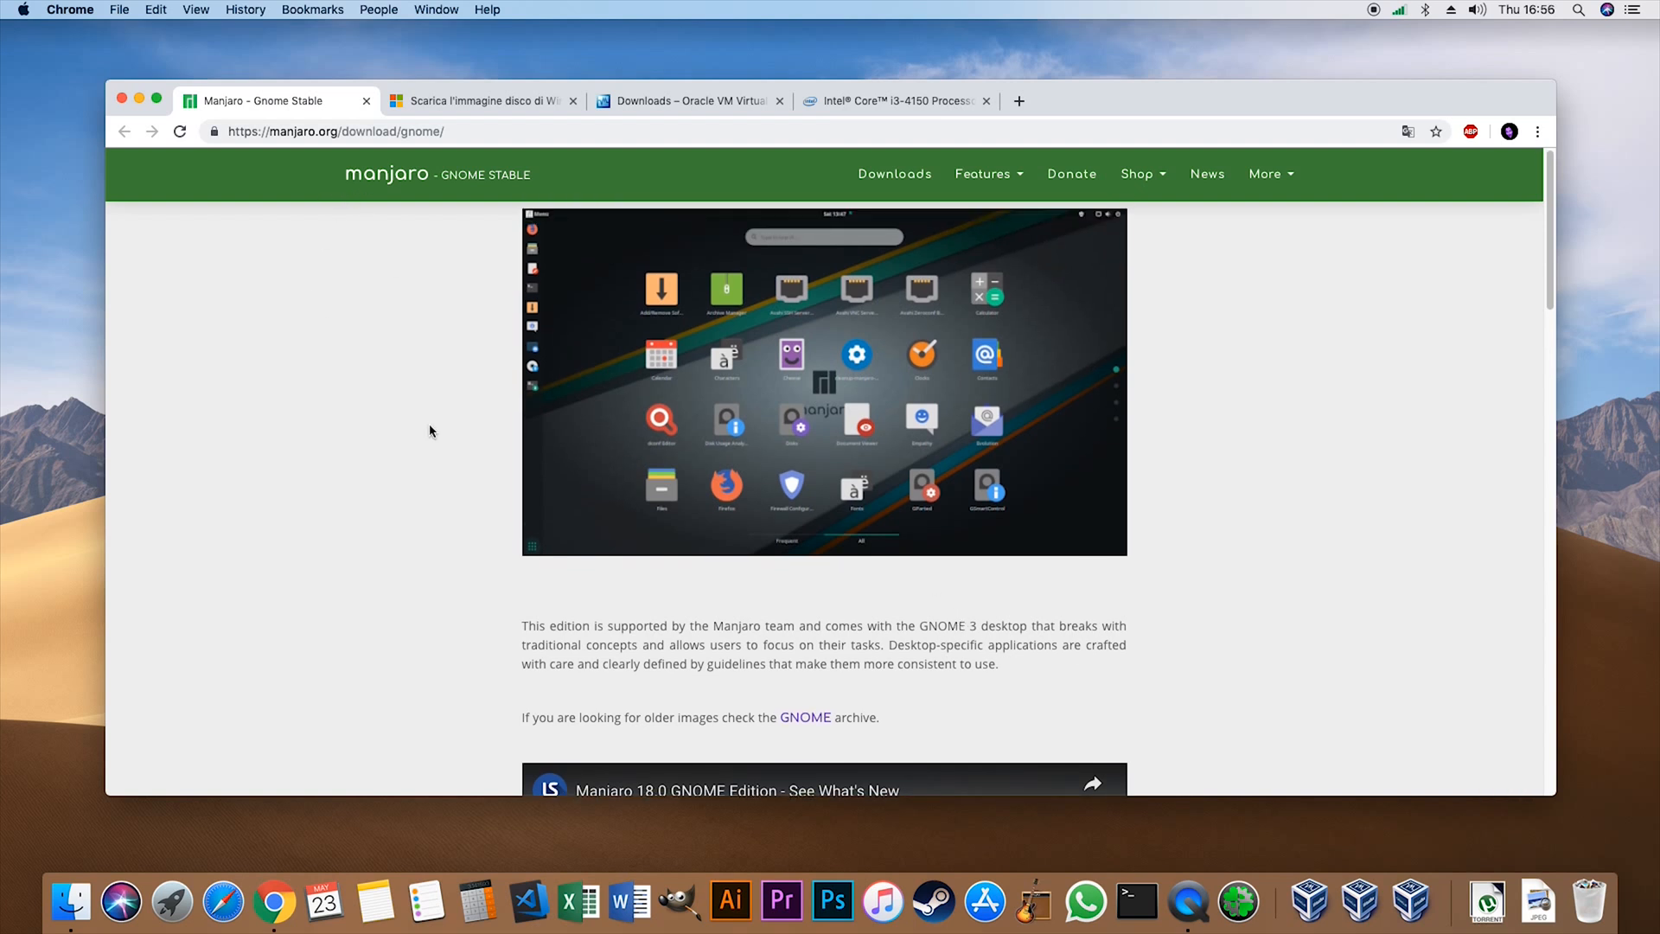
drag(522, 625, 939, 636)
scroll(986, 656, down, 5)
scroll(1070, 679, down, 10)
click(1197, 607)
scroll(1192, 603, down, 1)
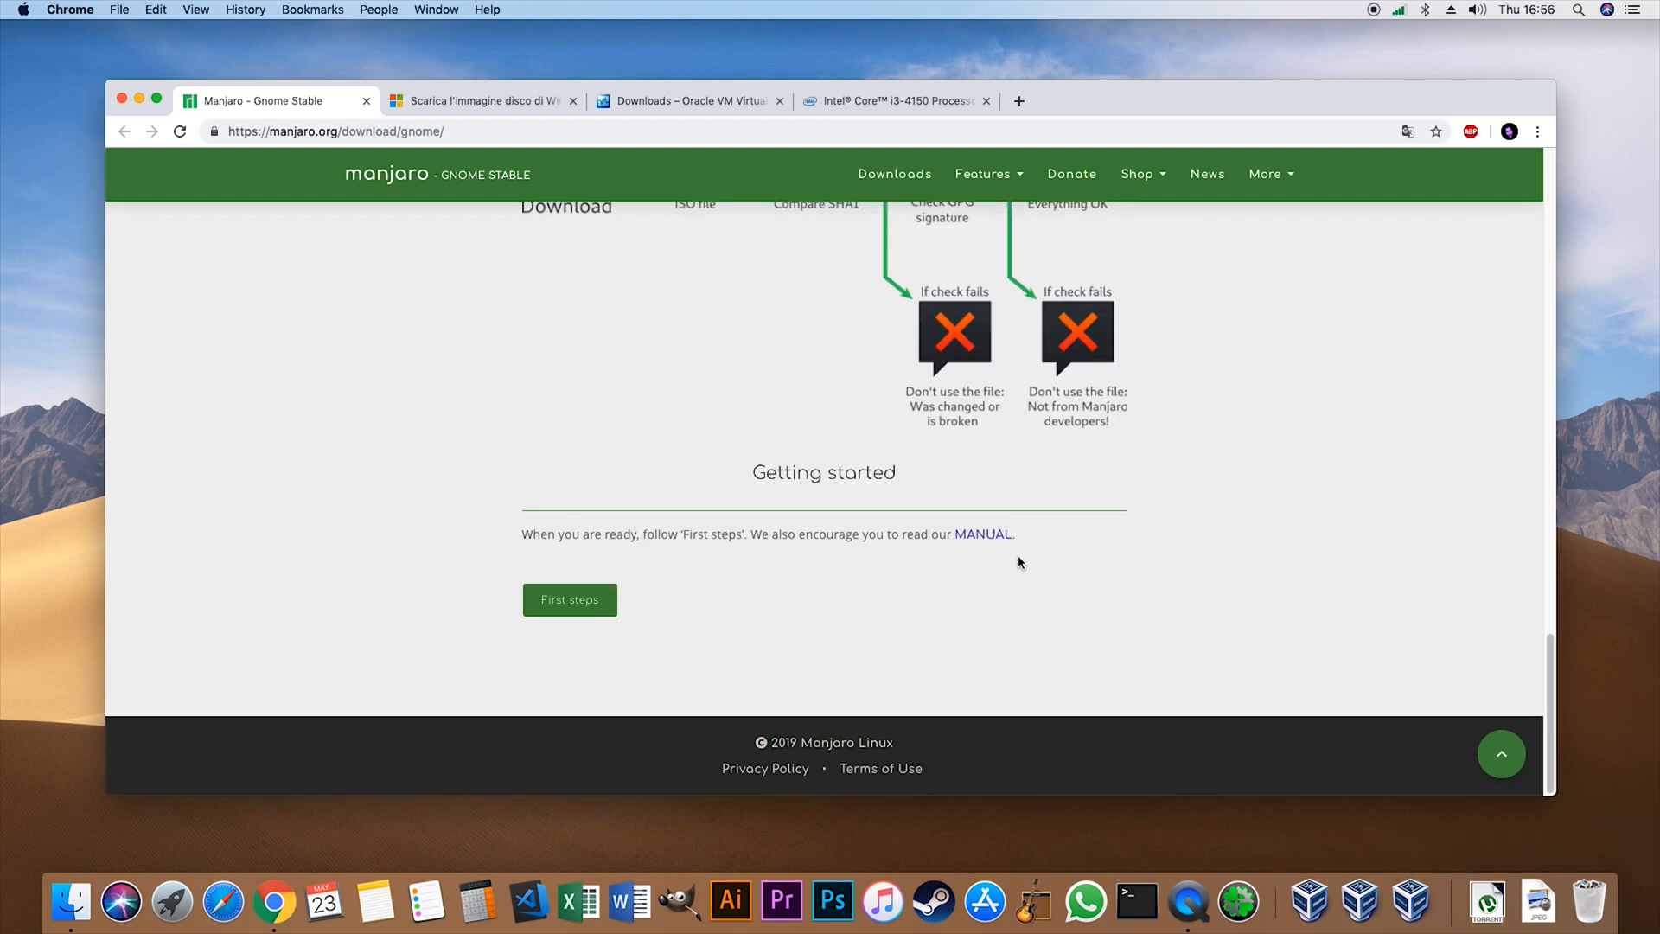
scroll(1011, 560, up, 15)
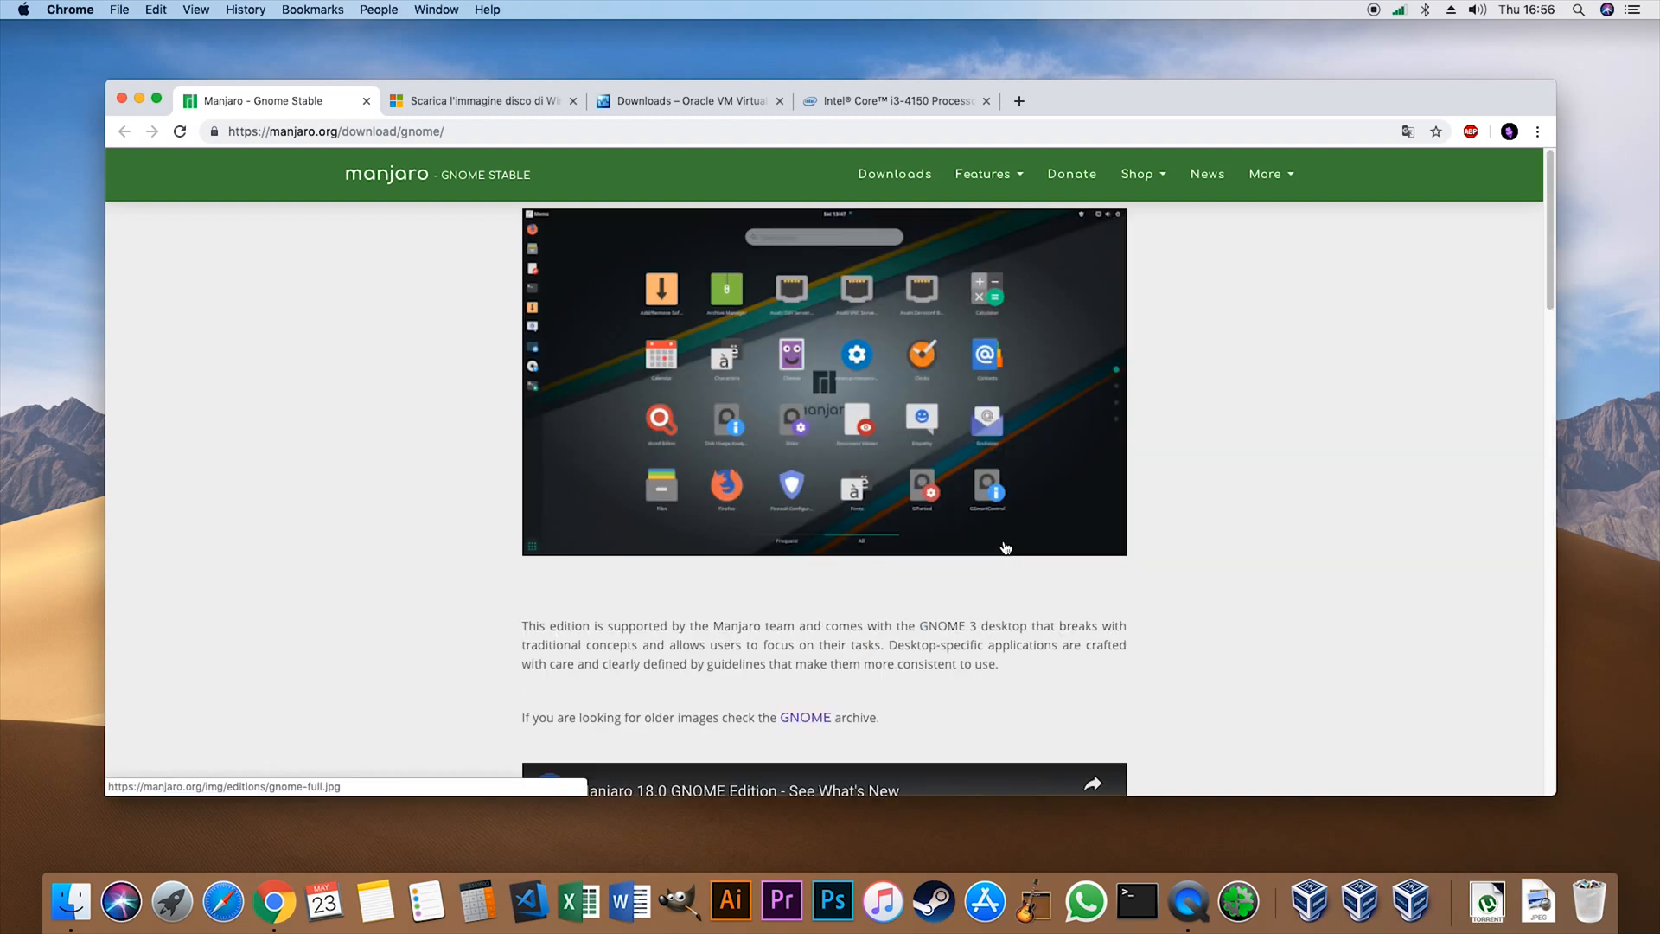
scroll(951, 553, down, 10)
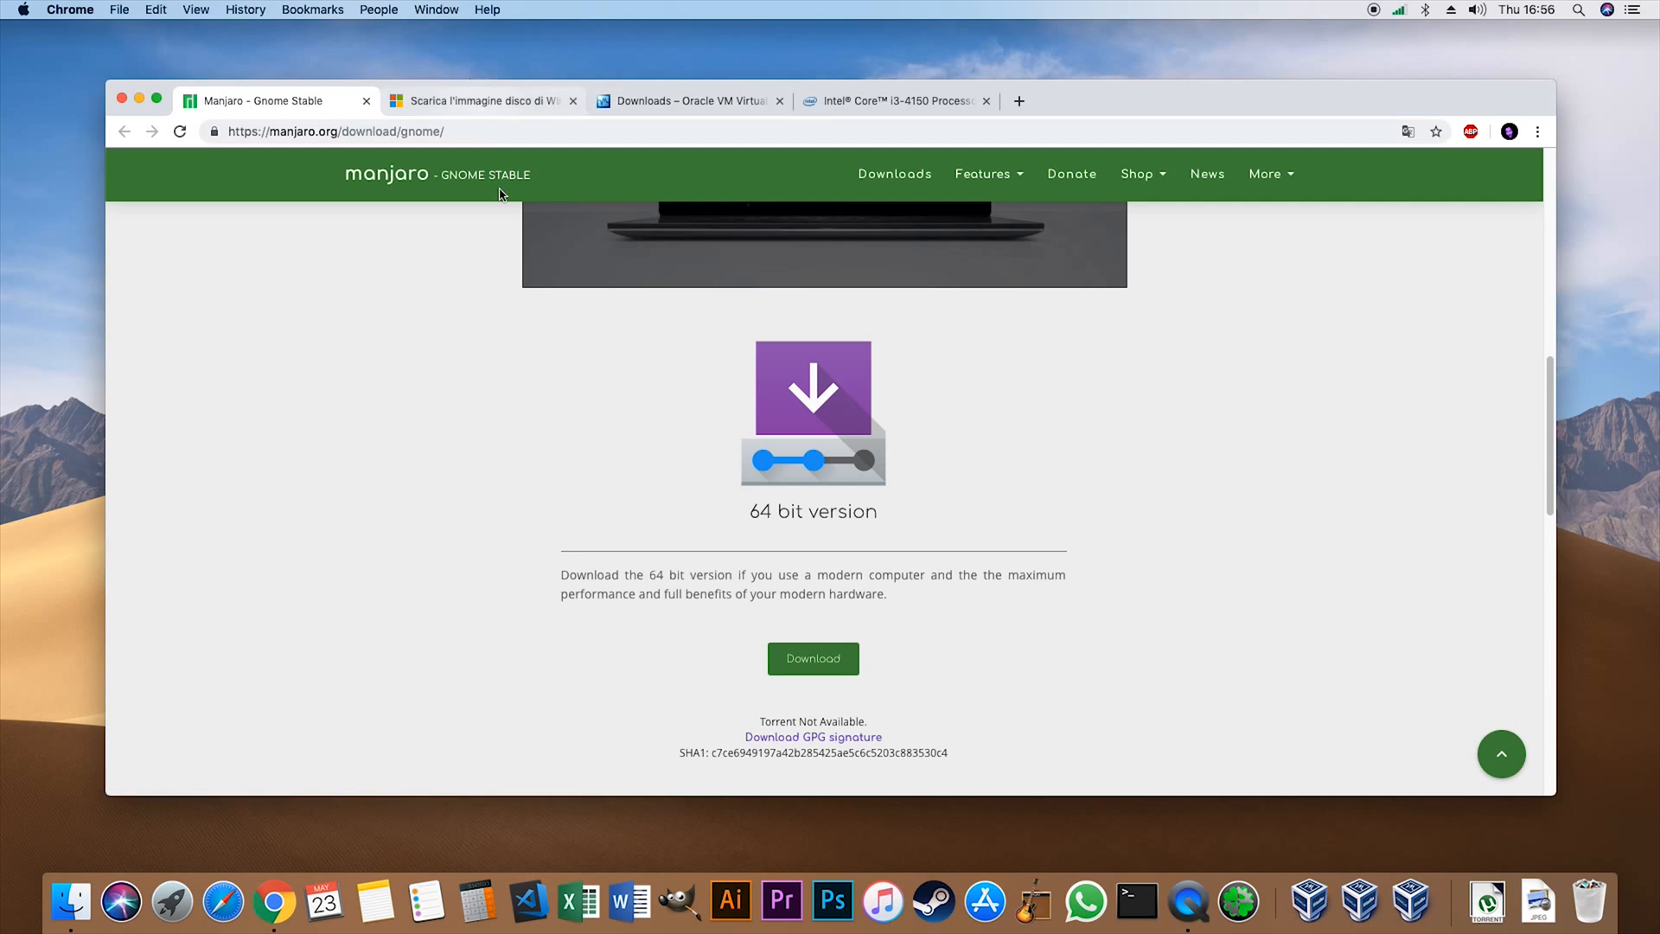
- On the Microsoft disk image page, confirm the Windows 10 May 2019 Update edition and open the product language choices
click(453, 102)
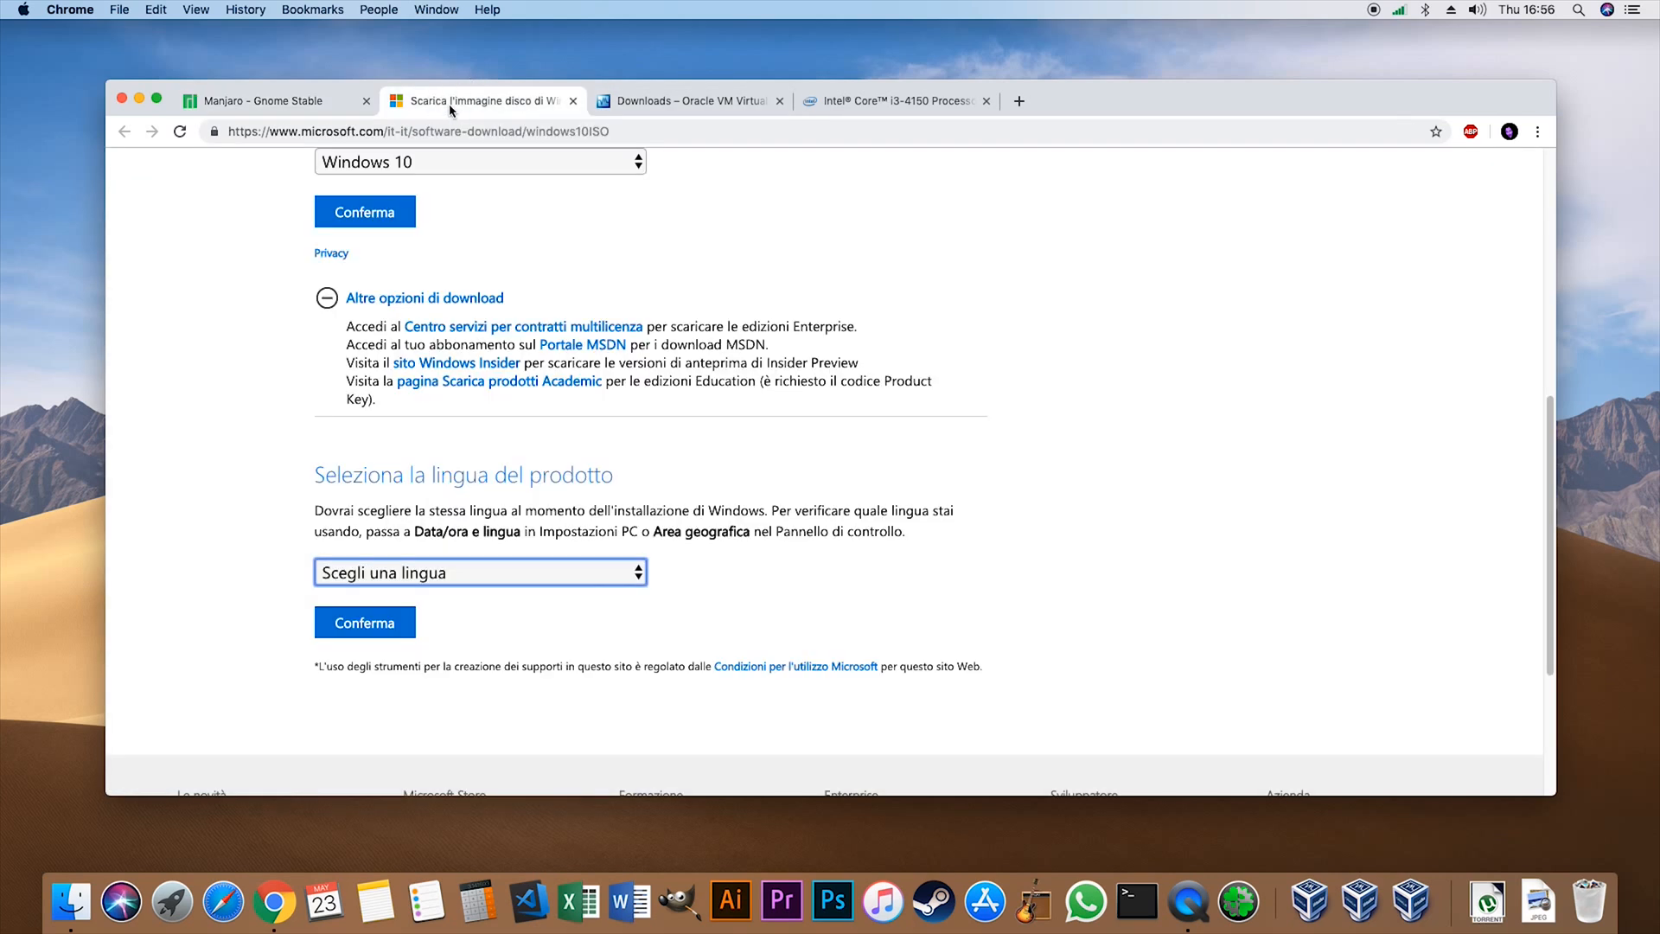
scroll(870, 467, down, 3)
scroll(870, 467, up, 10)
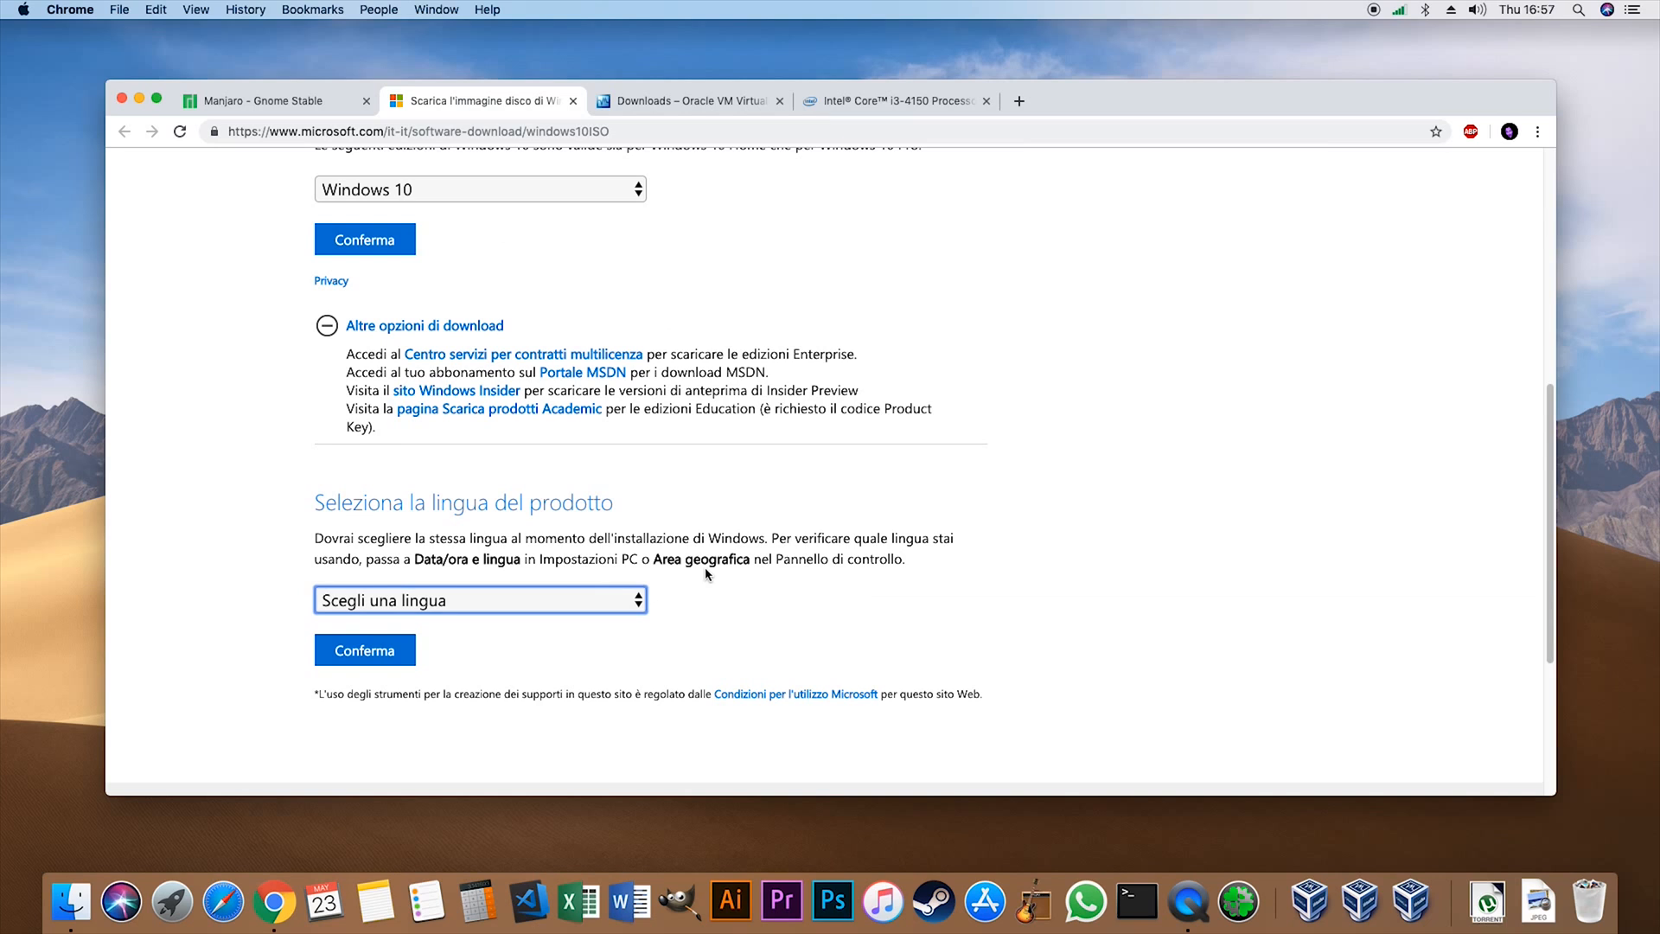
scroll(707, 573, up, 6)
scroll(696, 596, down, 4)
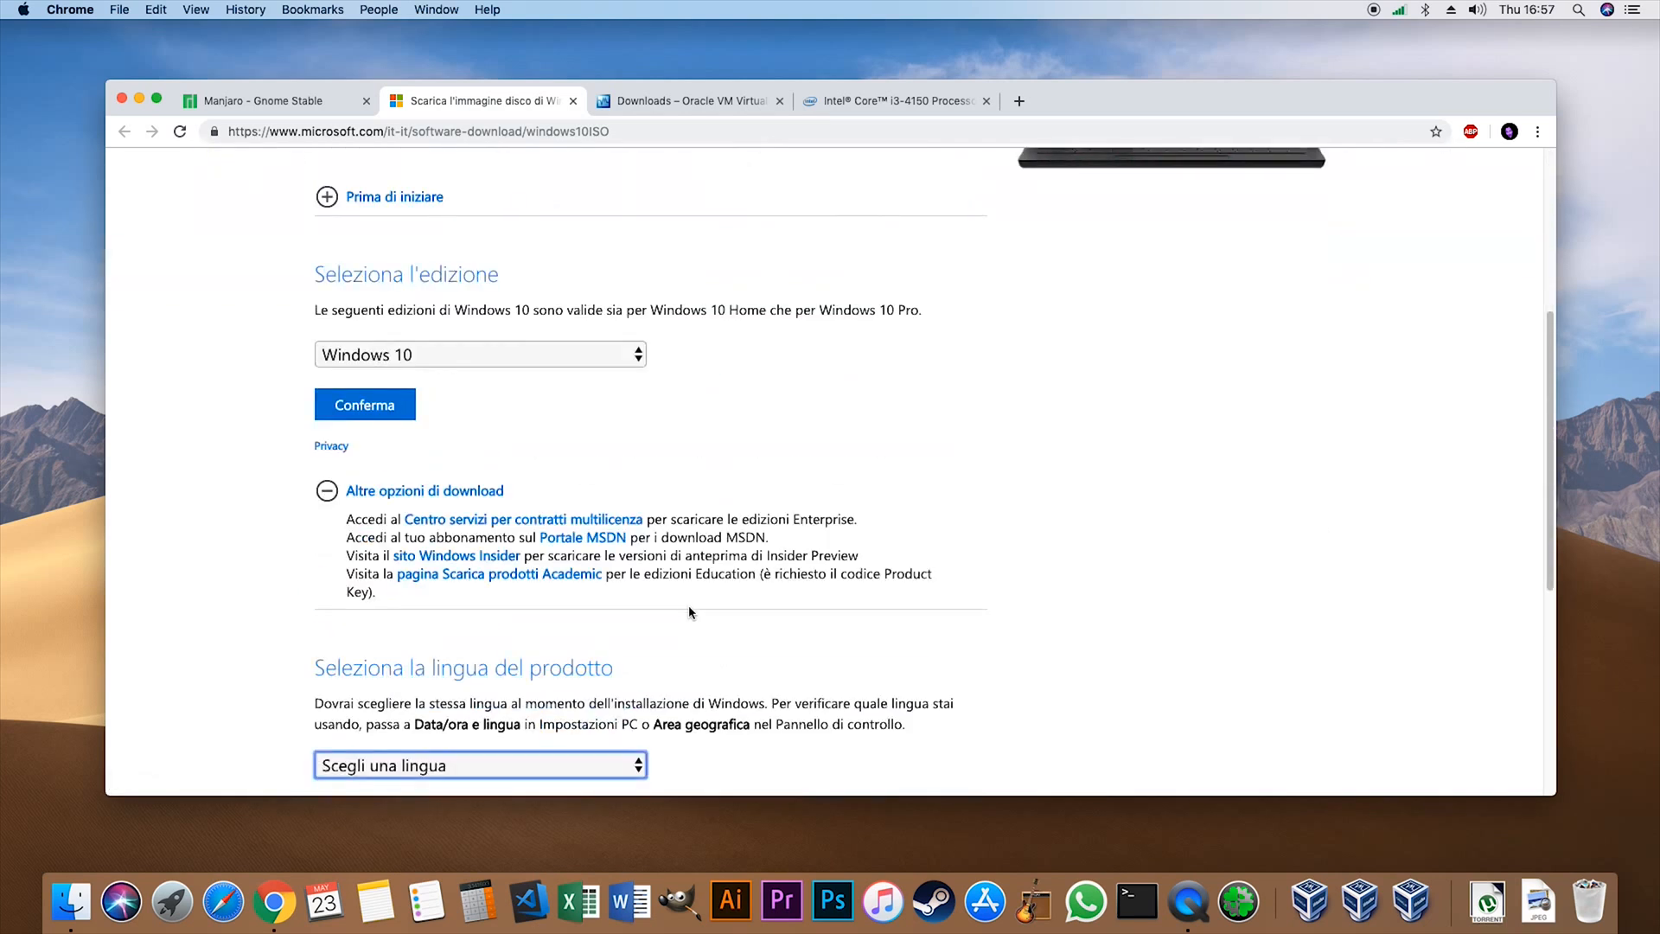
scroll(740, 510, up, 1)
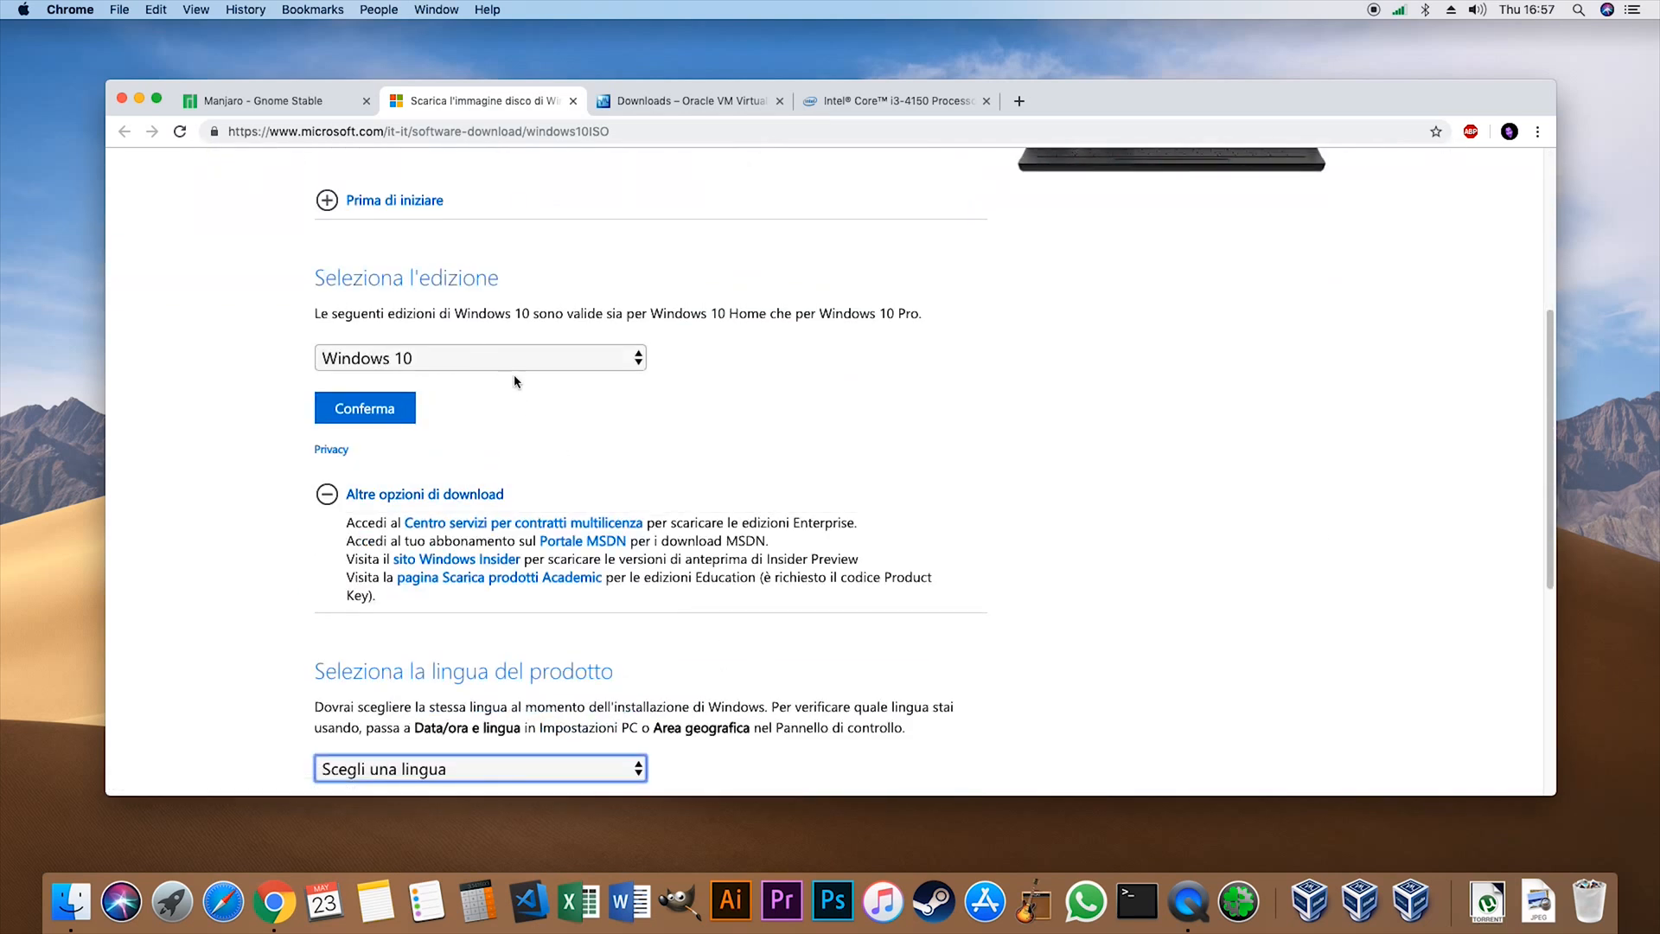
click(387, 367)
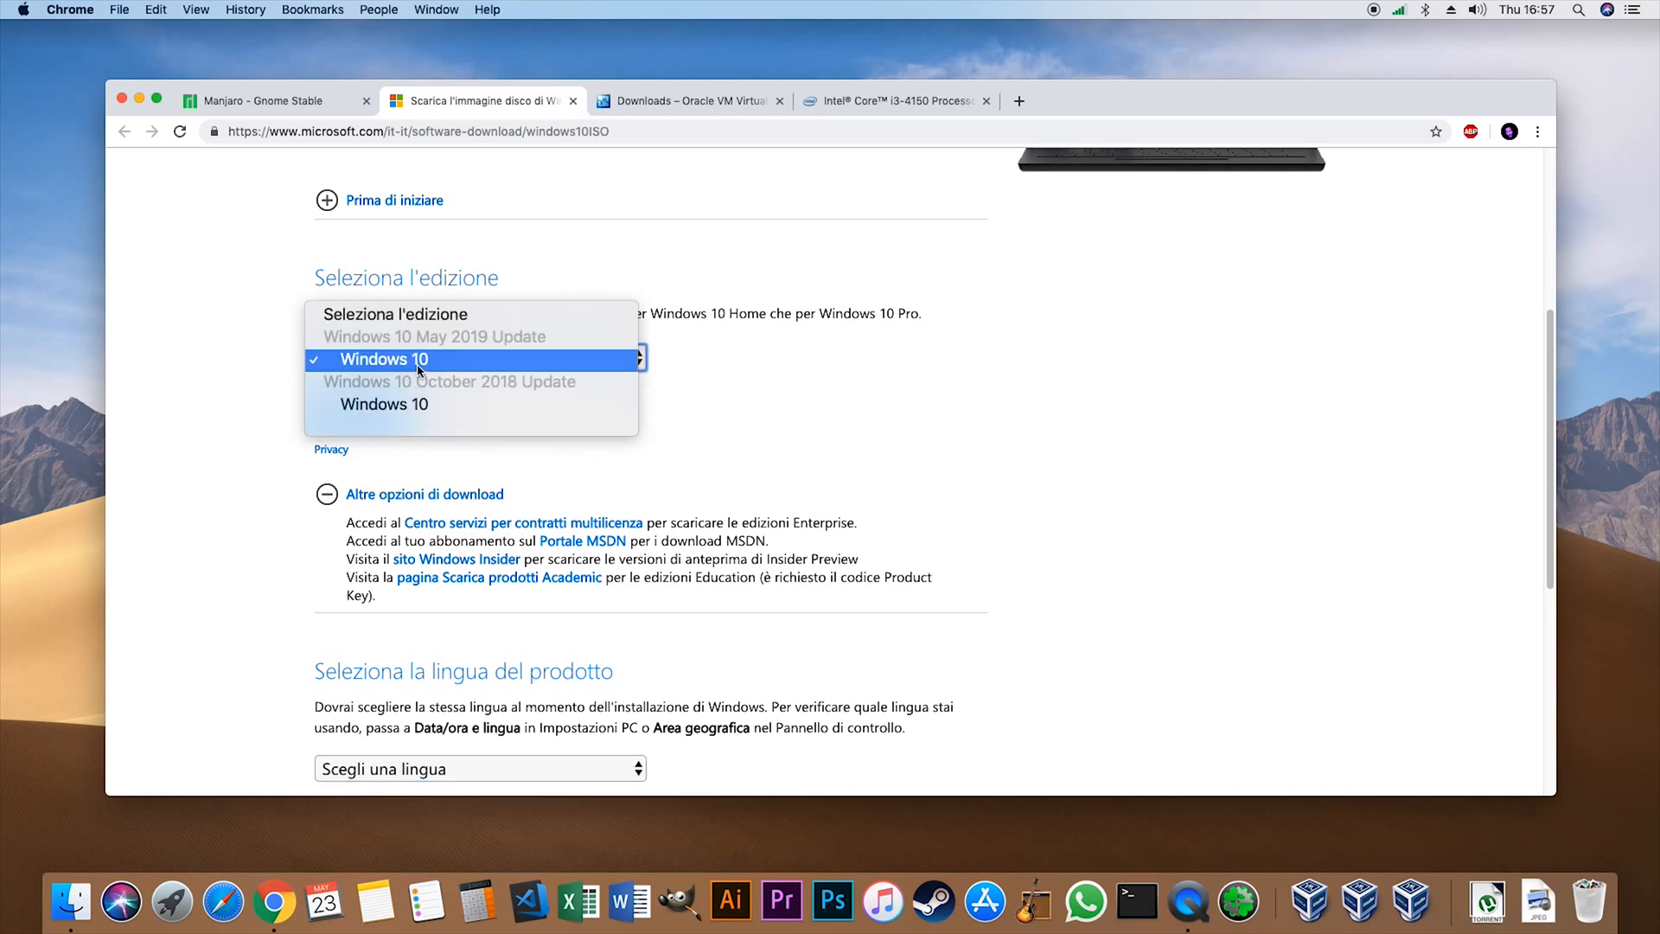
click(418, 364)
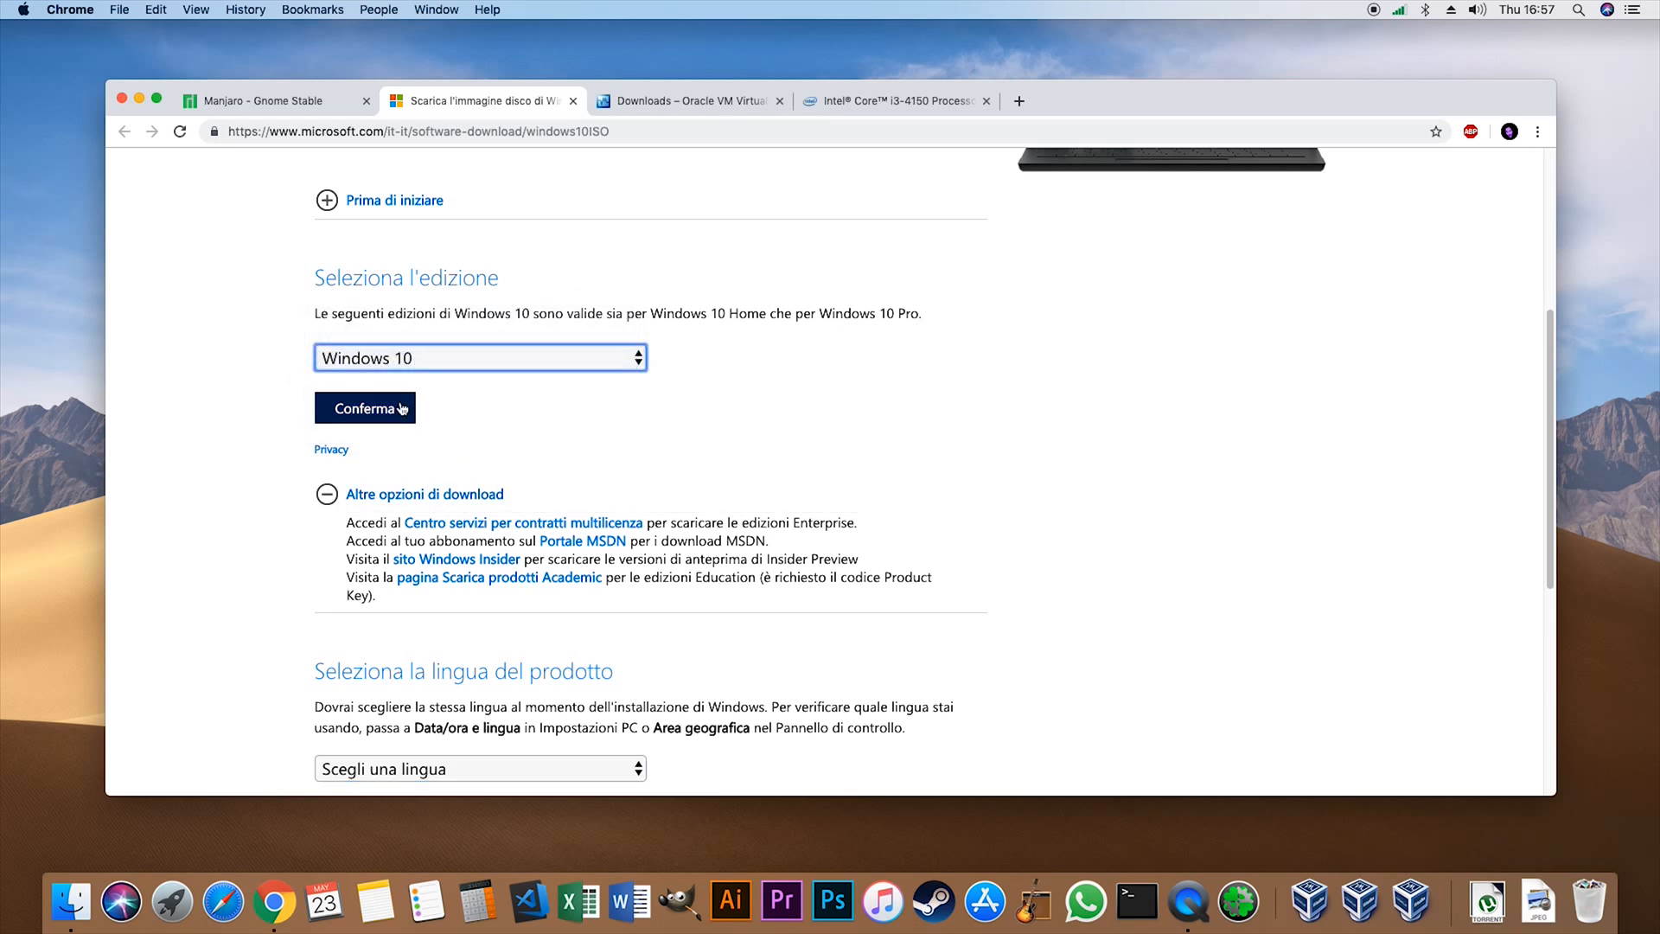
click(402, 409)
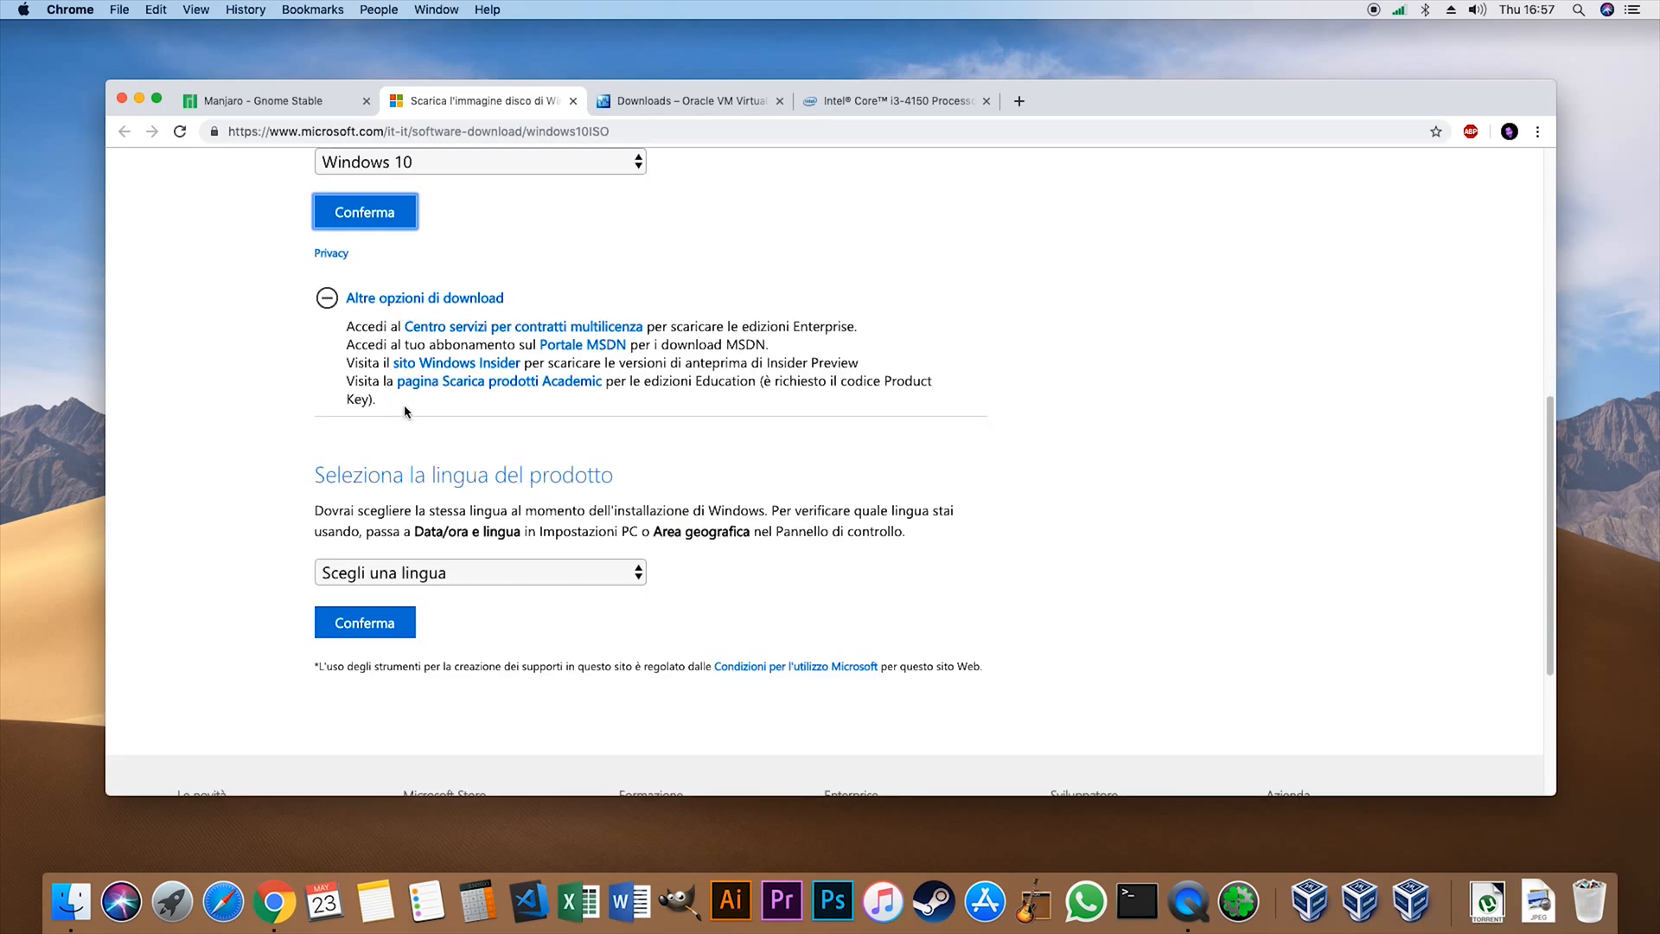
click(477, 566)
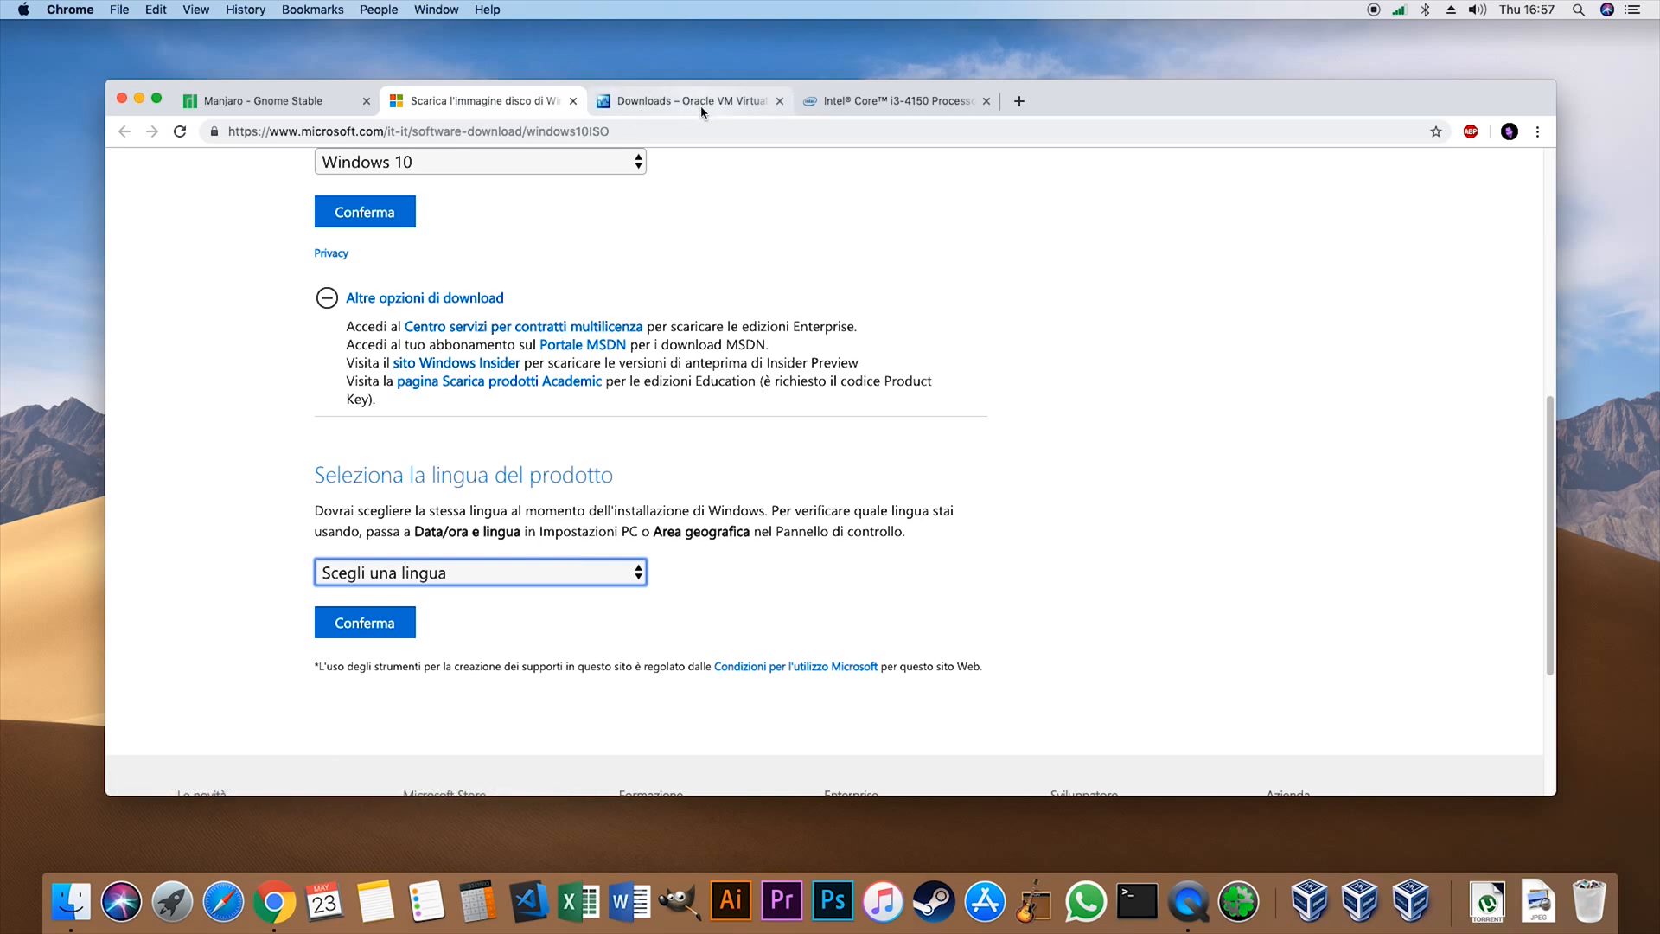
- Move the browser window aside to uncover the desktop files and point out the VirtualBox-6.0.8 disk image
drag(1339, 83, 1149, 59)
drag(1566, 205, 1556, 393)
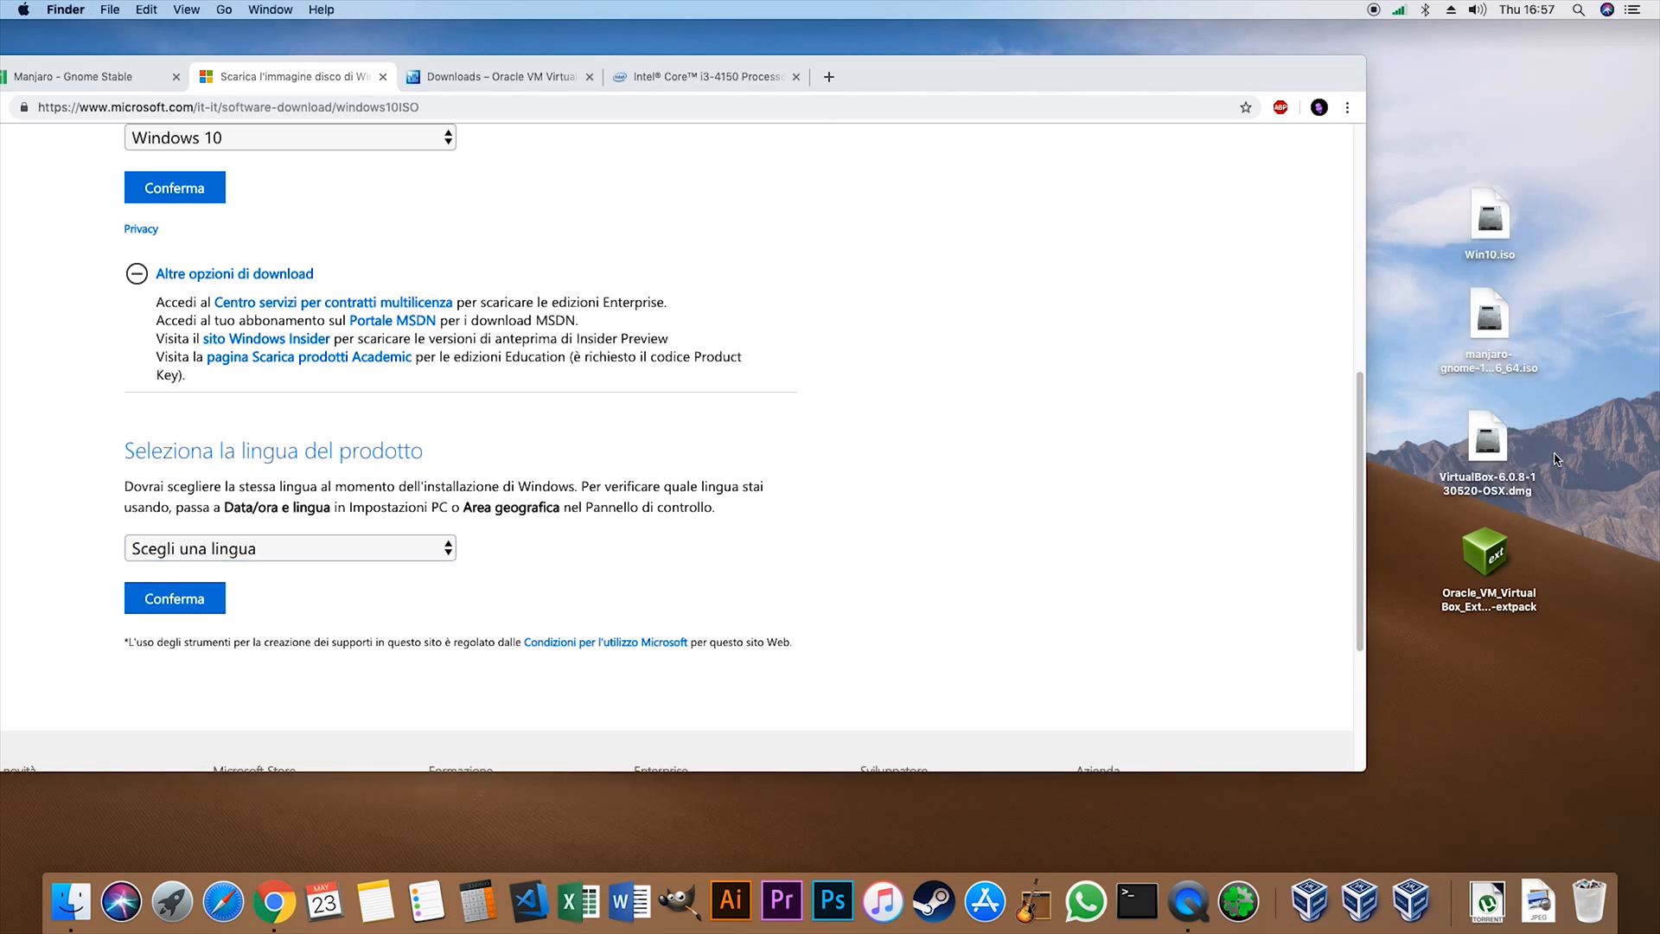
click(1479, 438)
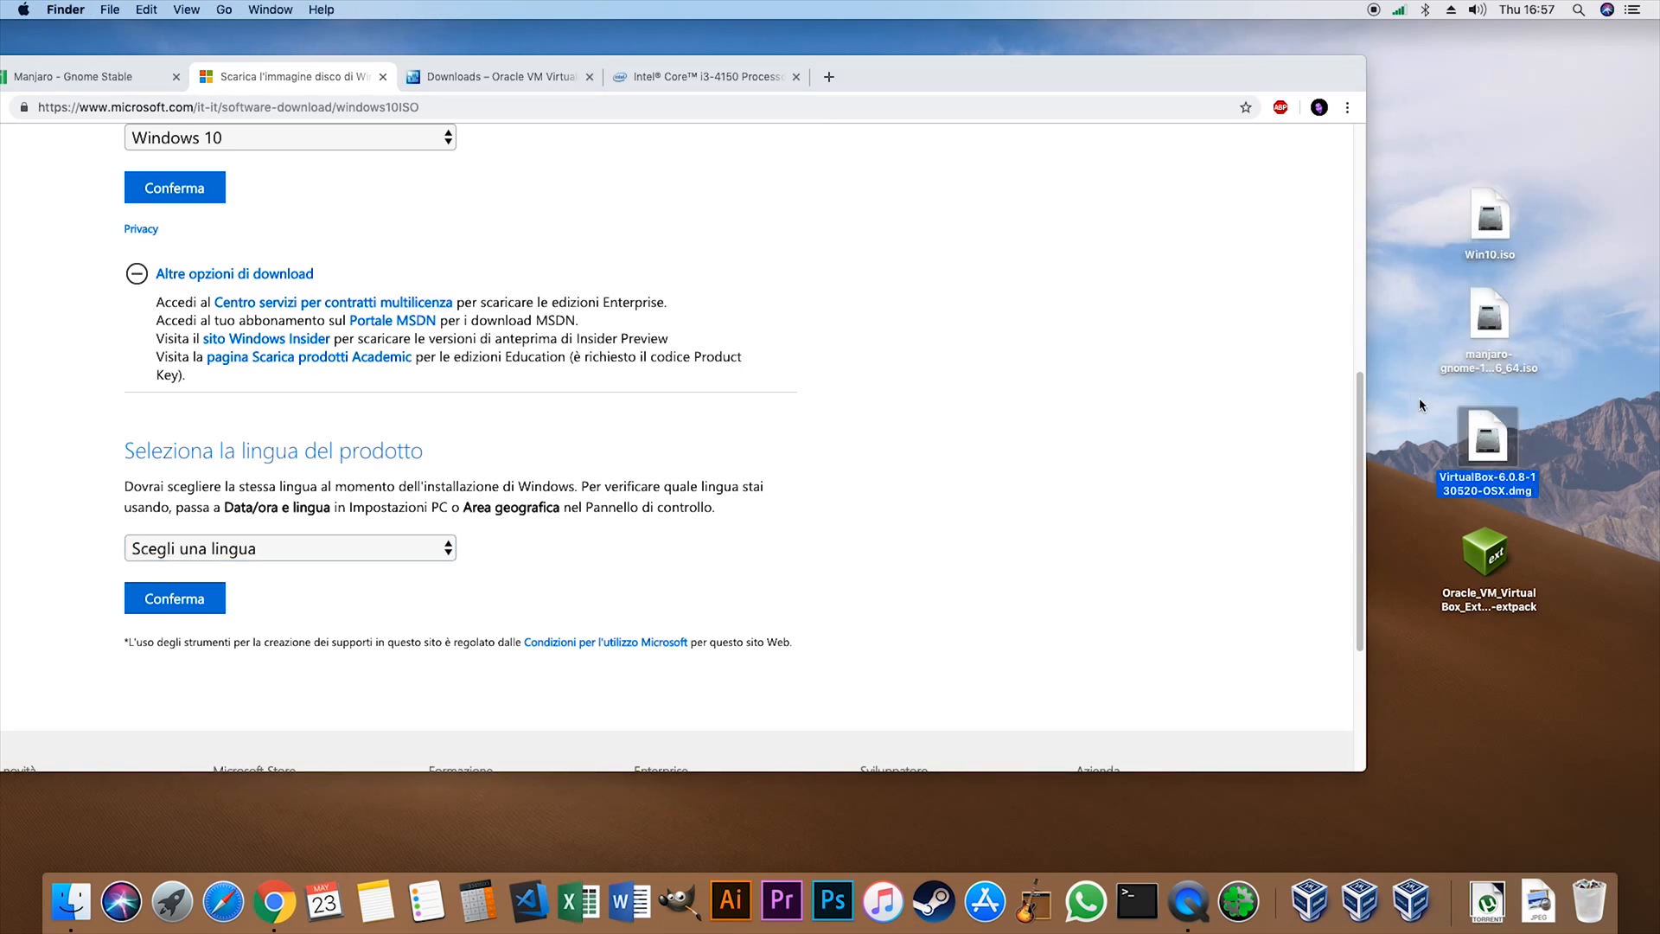
click(1560, 420)
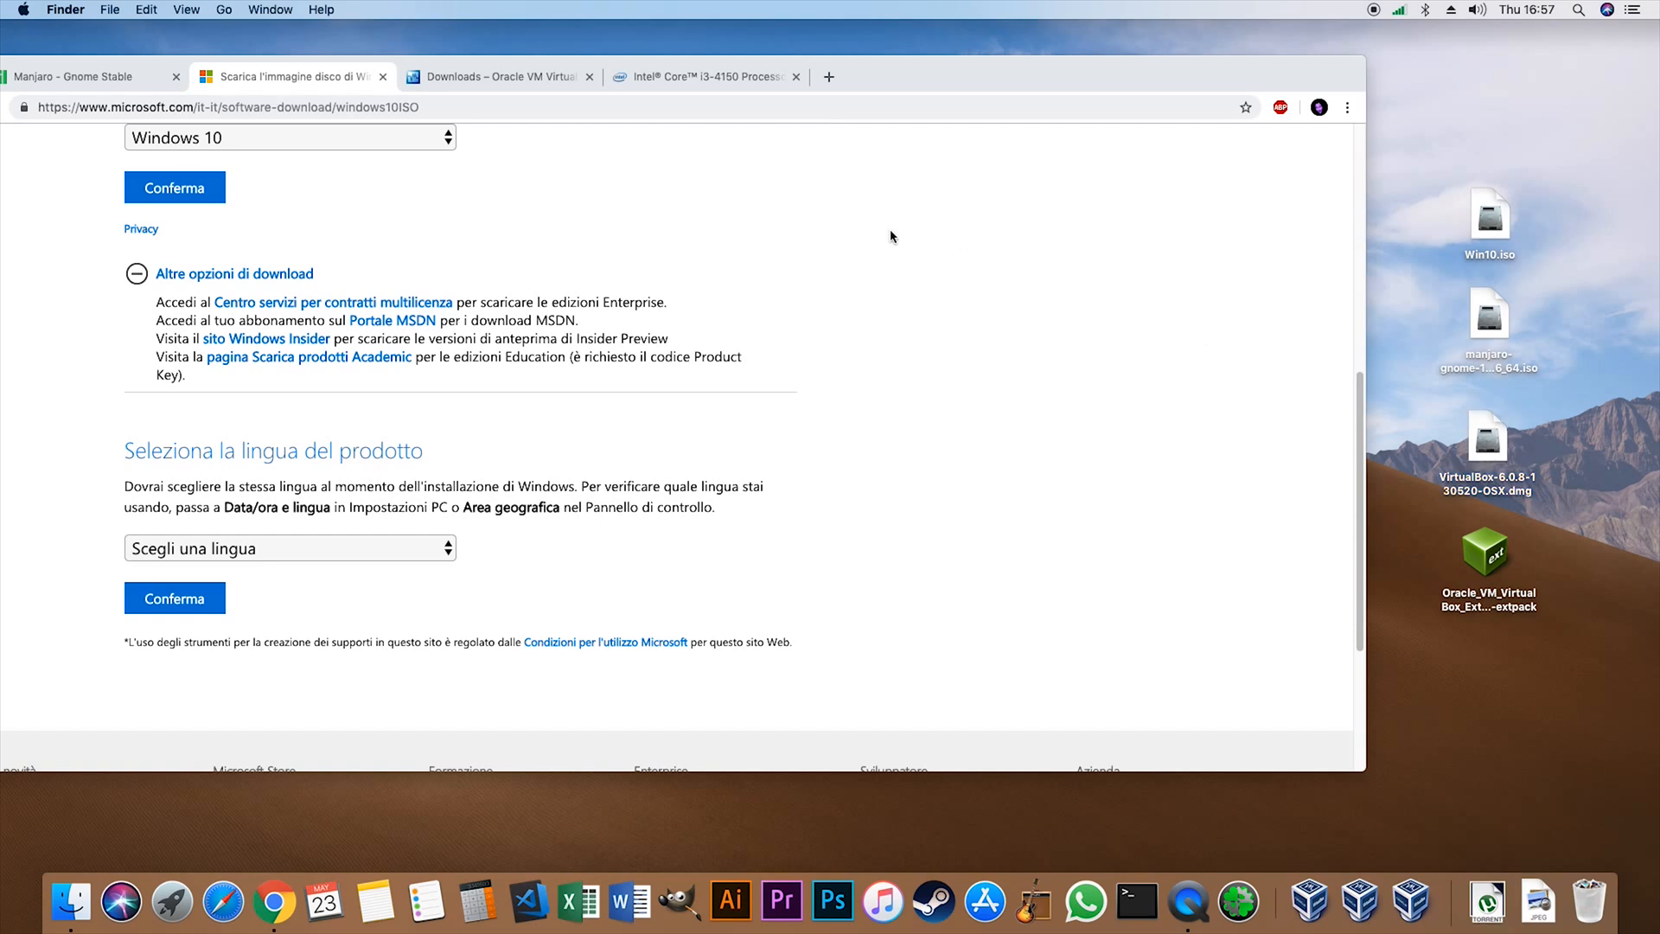
- Examine the VirtualBox downloads page for the 6.0.8 platform packages and the Extension Pack
click(487, 82)
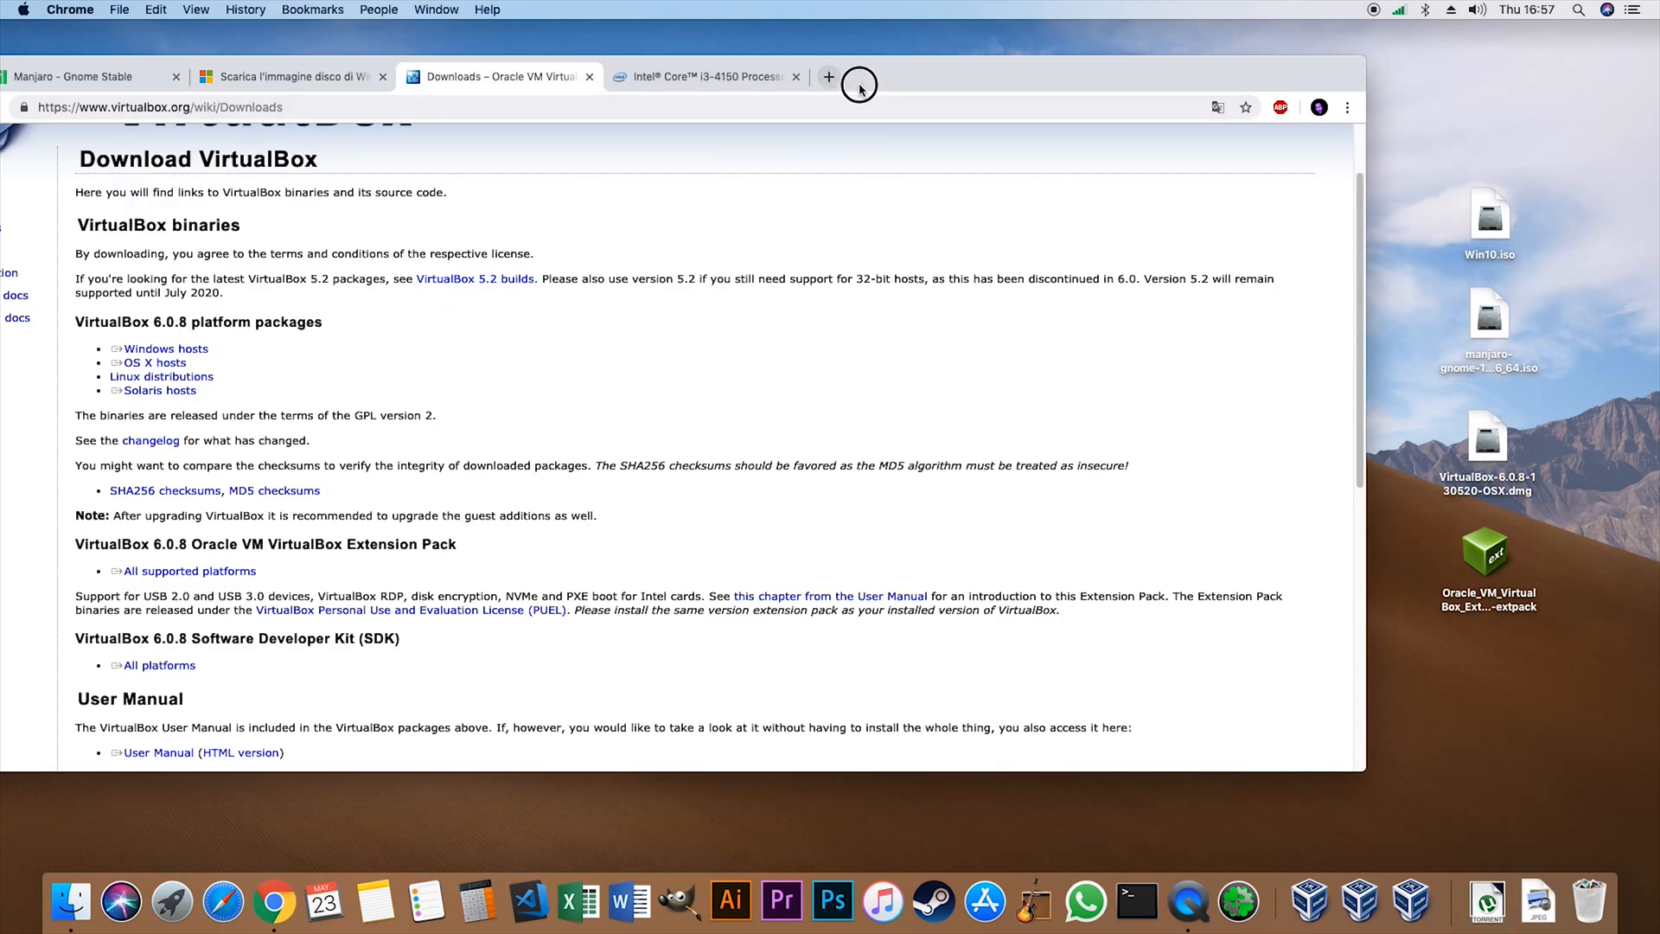
drag(935, 82, 1013, 81)
scroll(689, 229, down, 5)
scroll(692, 263, up, 7)
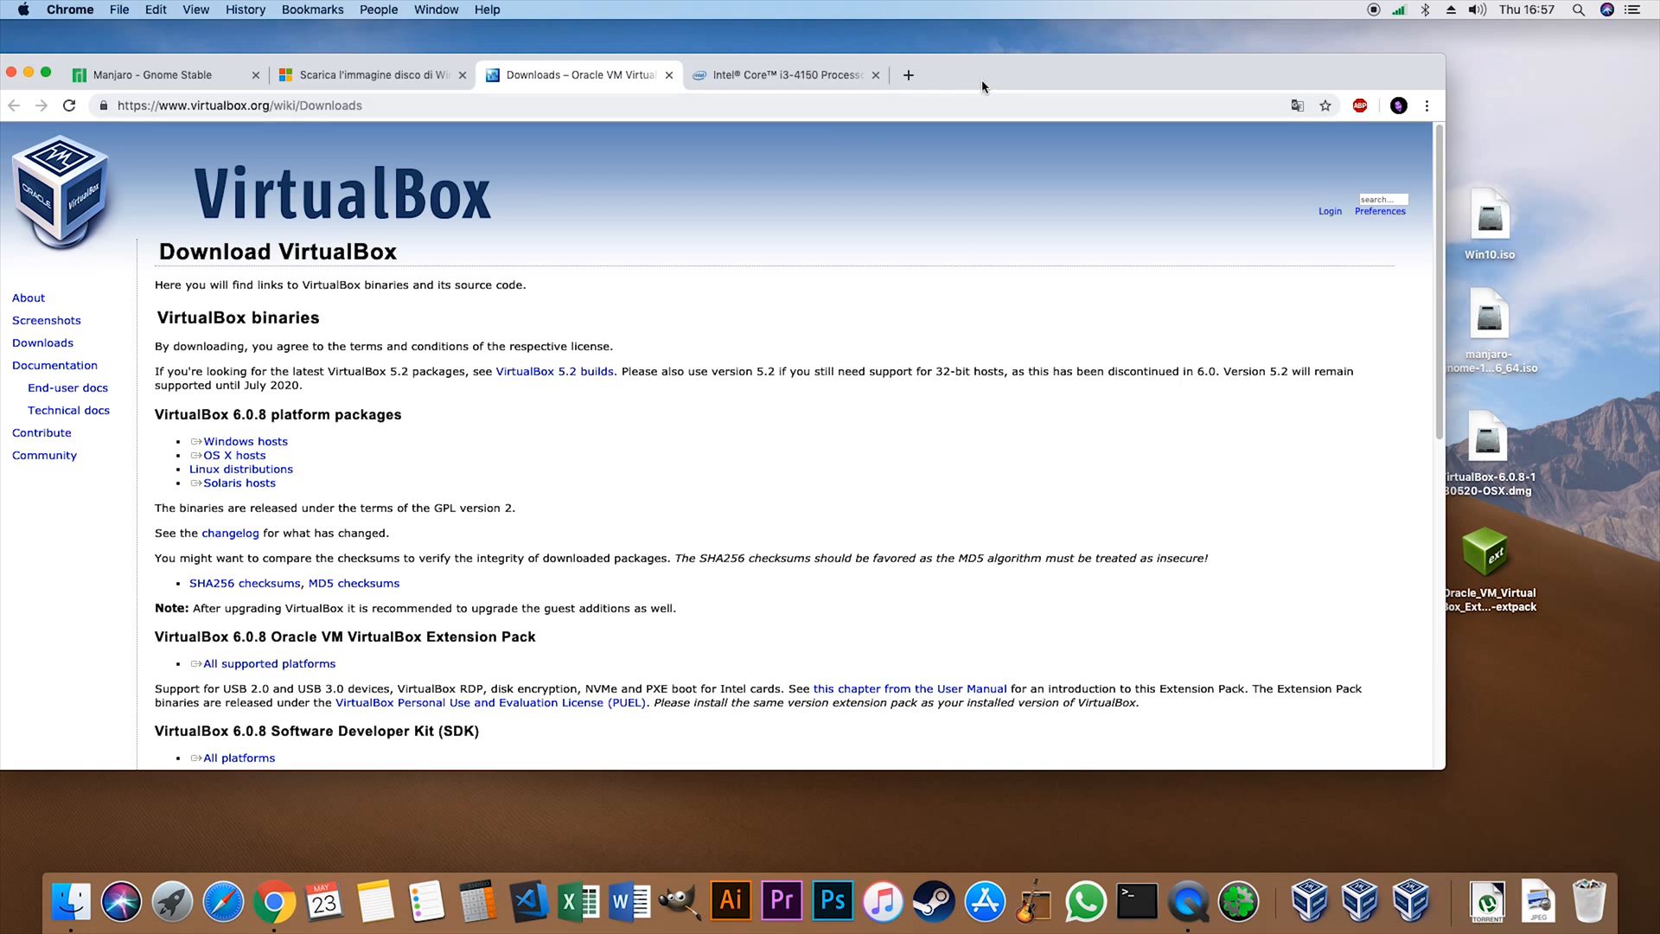
- Examine the Essentials section of the Intel Core i3-4150 specifications page, highlighting the processor number and expected discontinuance rows
drag(982, 86, 765, 79)
click(776, 89)
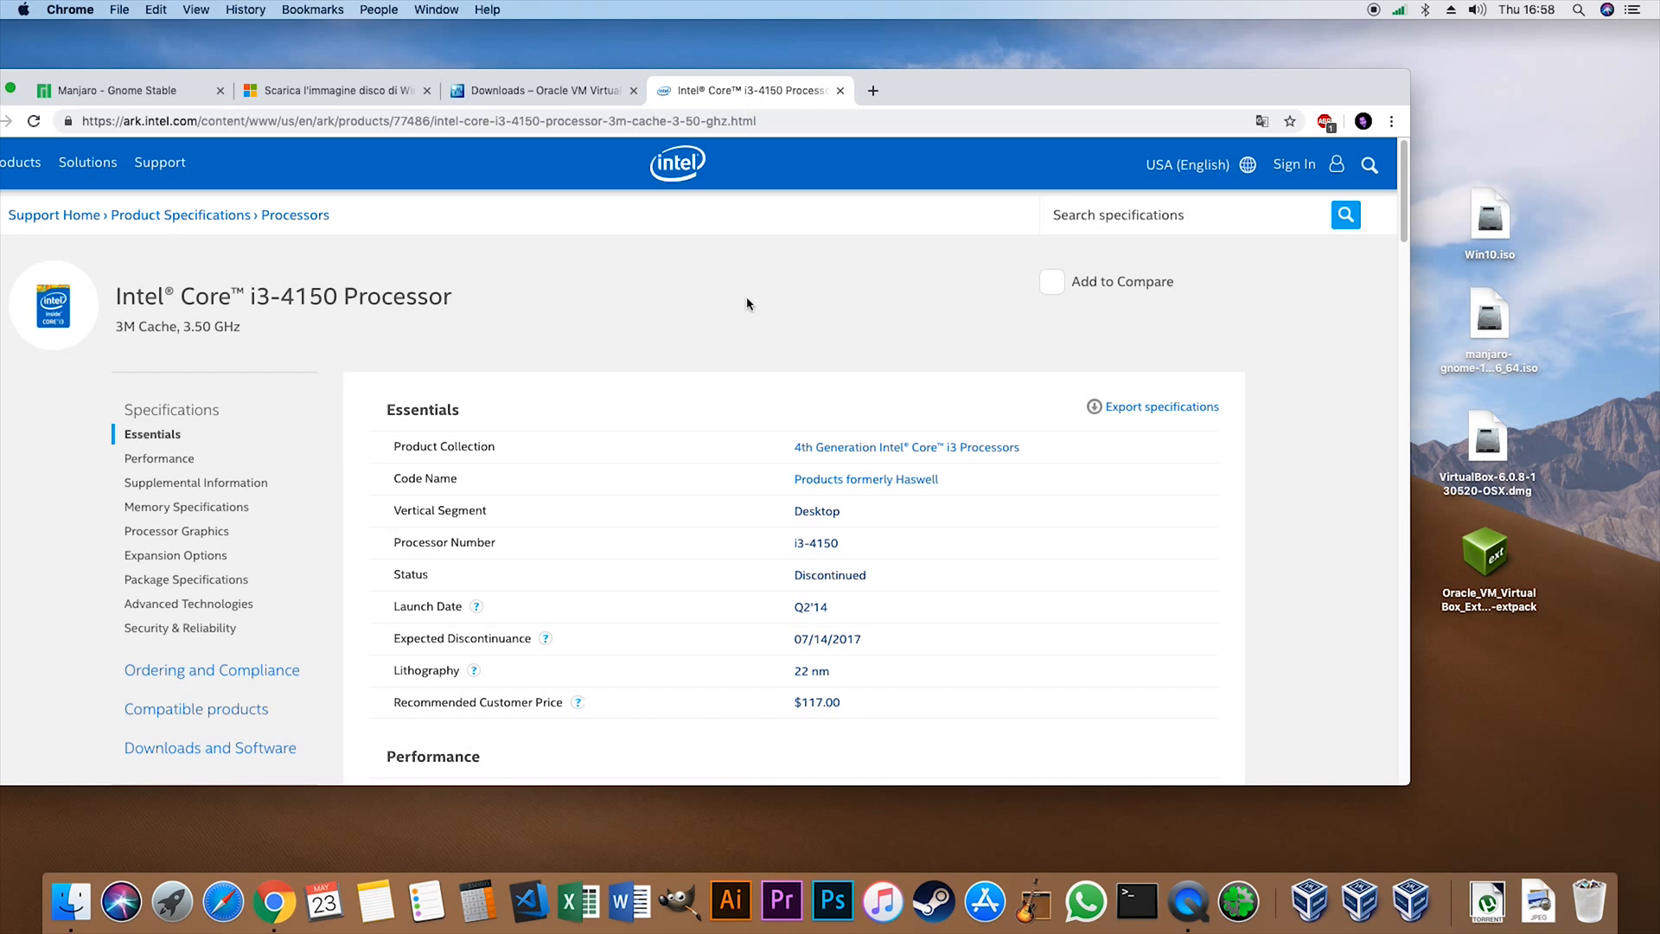
scroll(789, 356, down, 1)
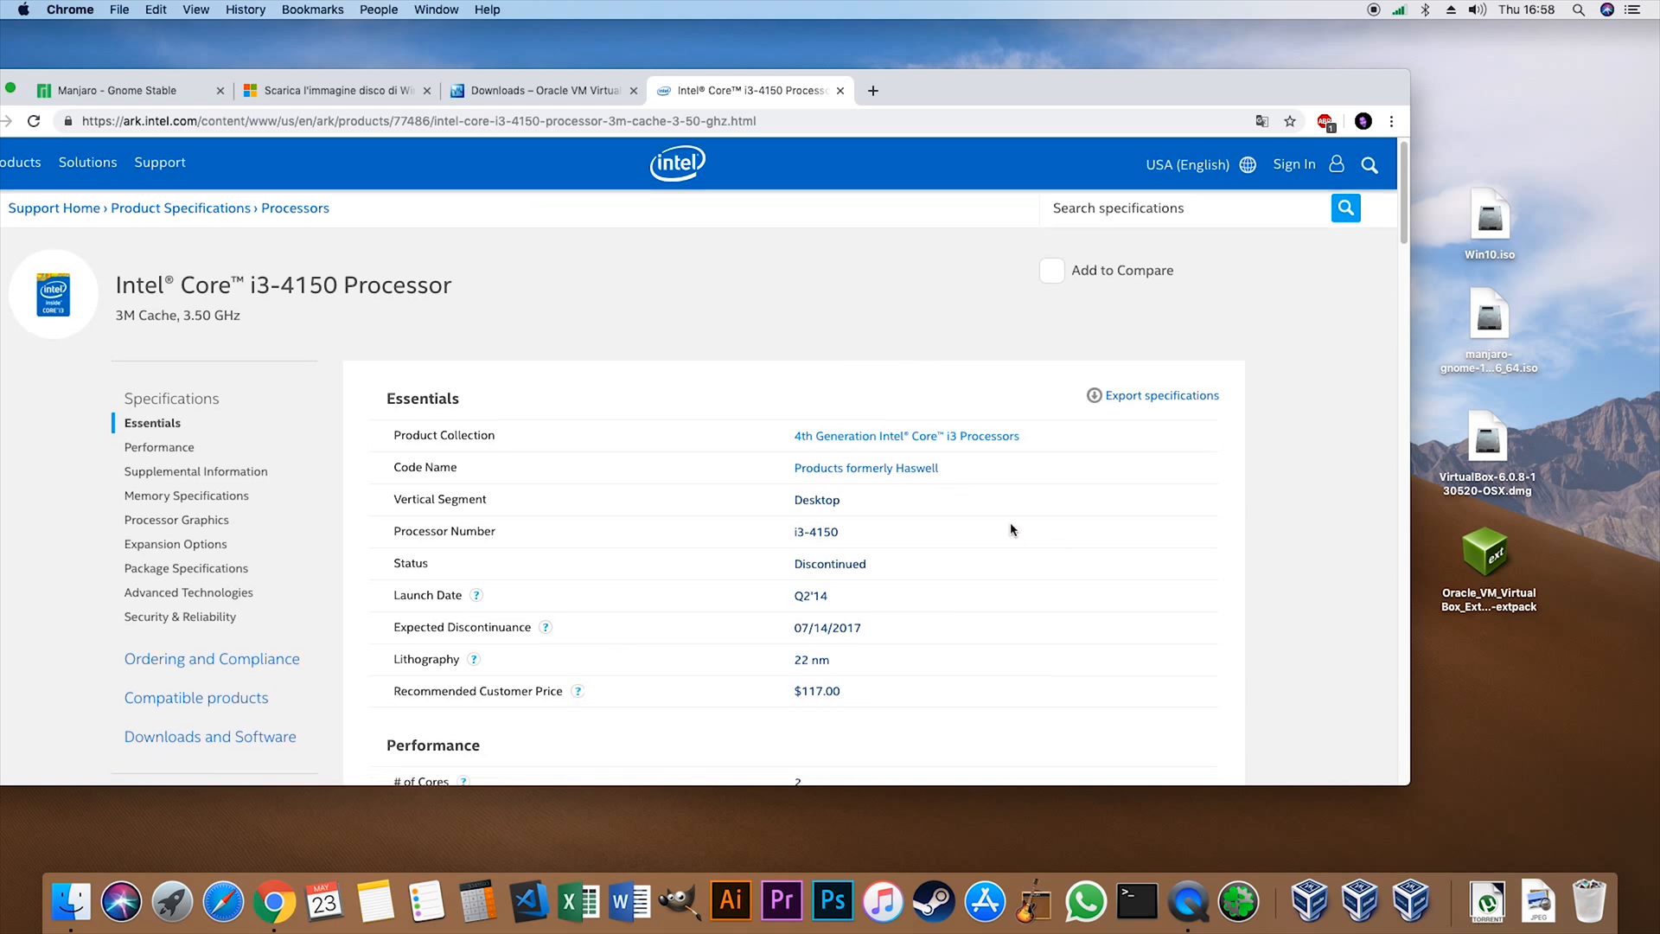
scroll(940, 549, down, 4)
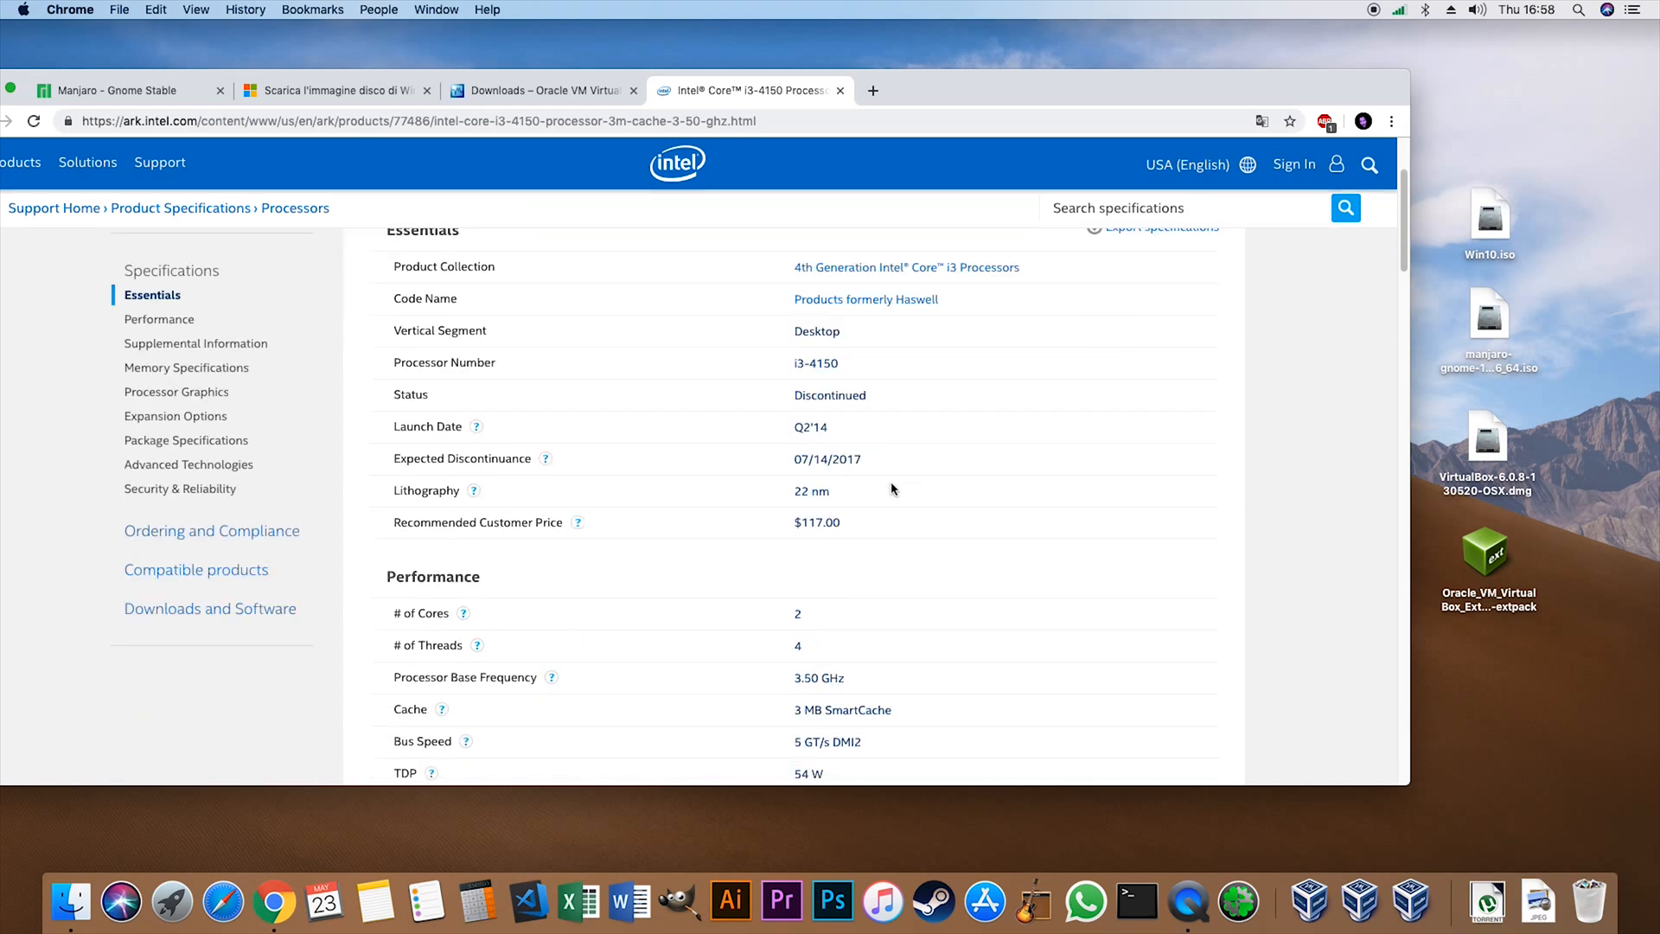
drag(761, 352, 1015, 411)
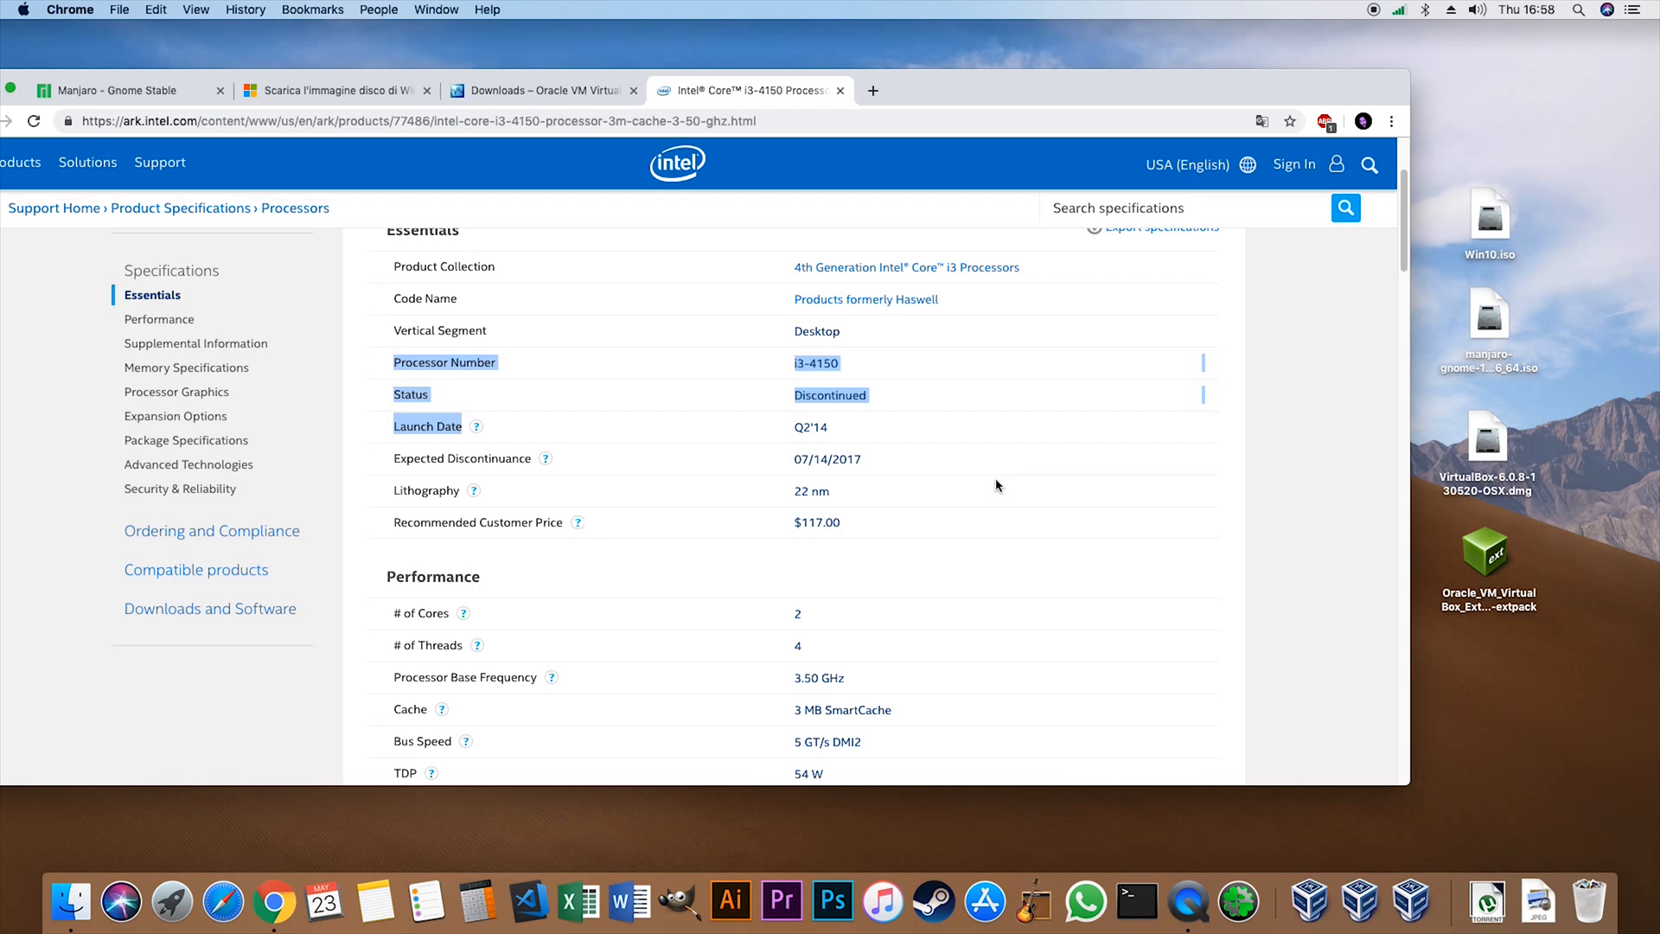
mouse_move(794, 453)
mouse_down()
mouse_move(899, 470)
mouse_move(791, 466)
mouse_up()
click(910, 472)
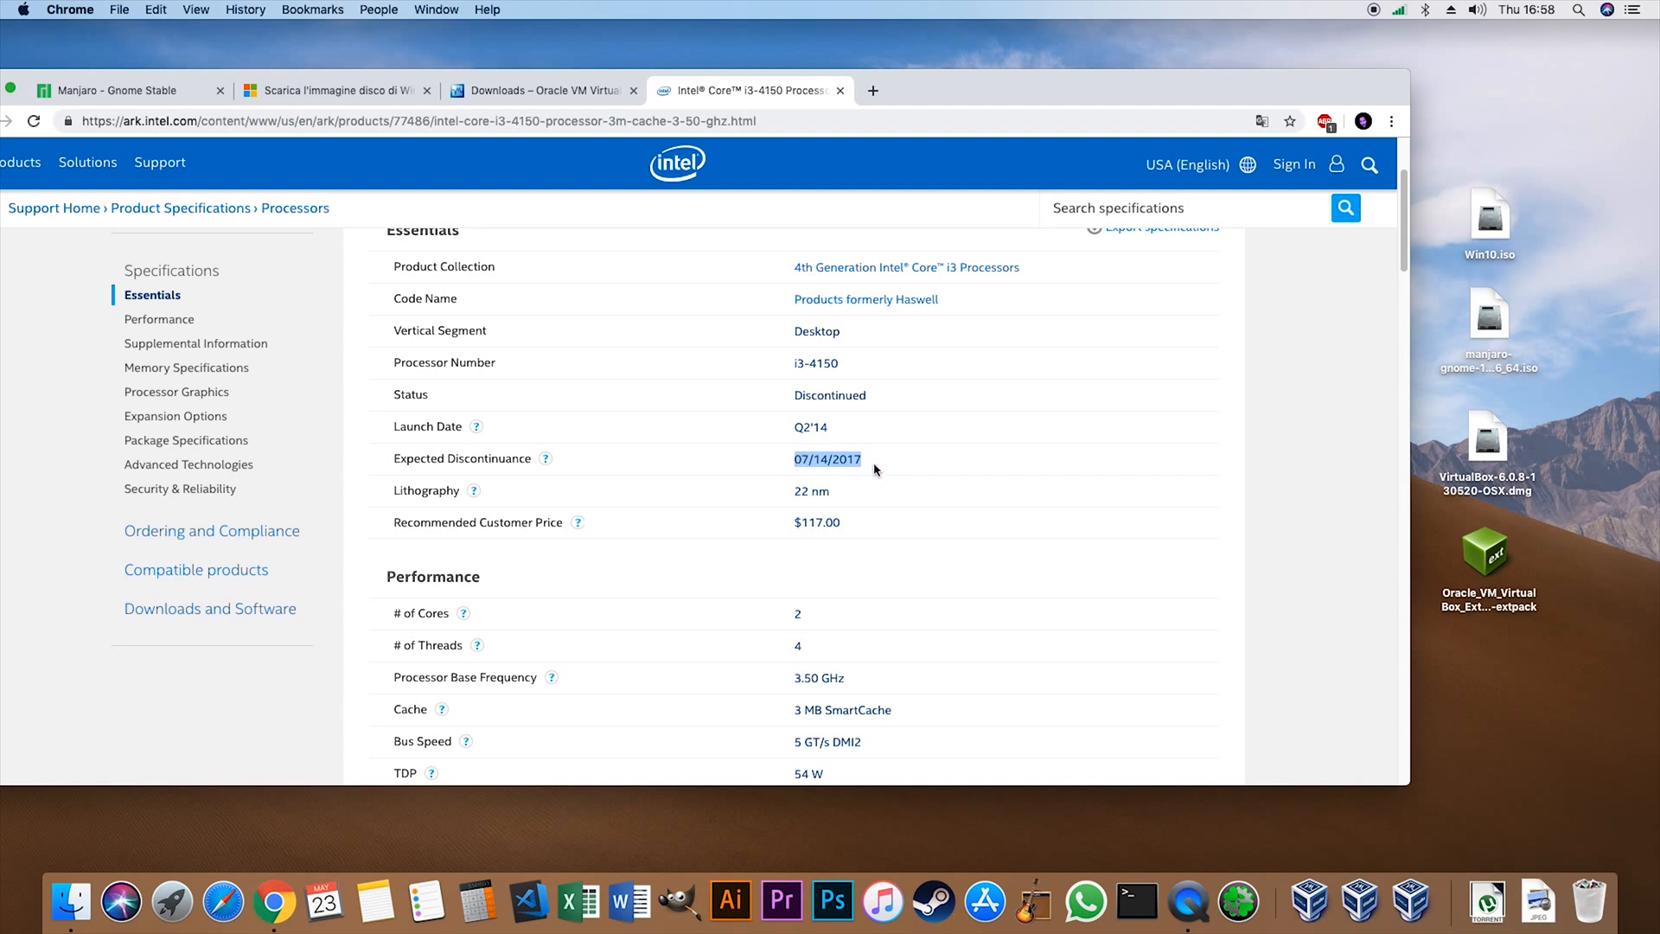
scroll(970, 536, down, 3)
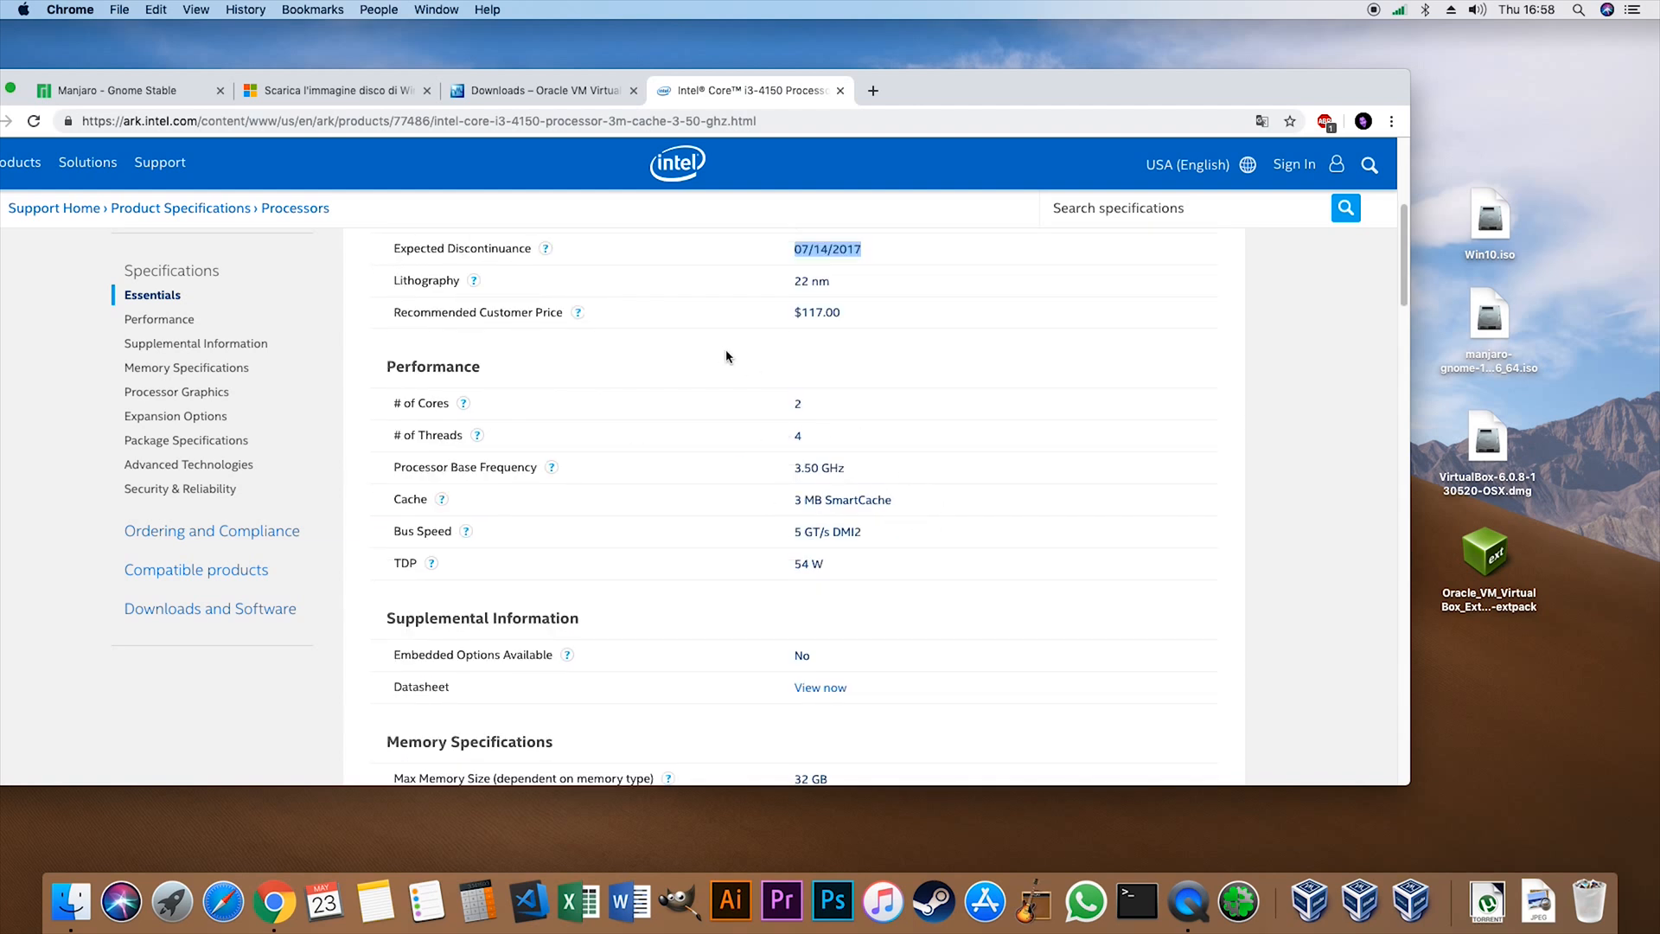
- Examine the i3-4150's Performance specifications, highlighting the number of cores and threads and the processor base frequency
drag(790, 398, 823, 448)
click(871, 446)
click(835, 438)
click(830, 433)
click(764, 401)
click(822, 449)
drag(862, 475, 783, 473)
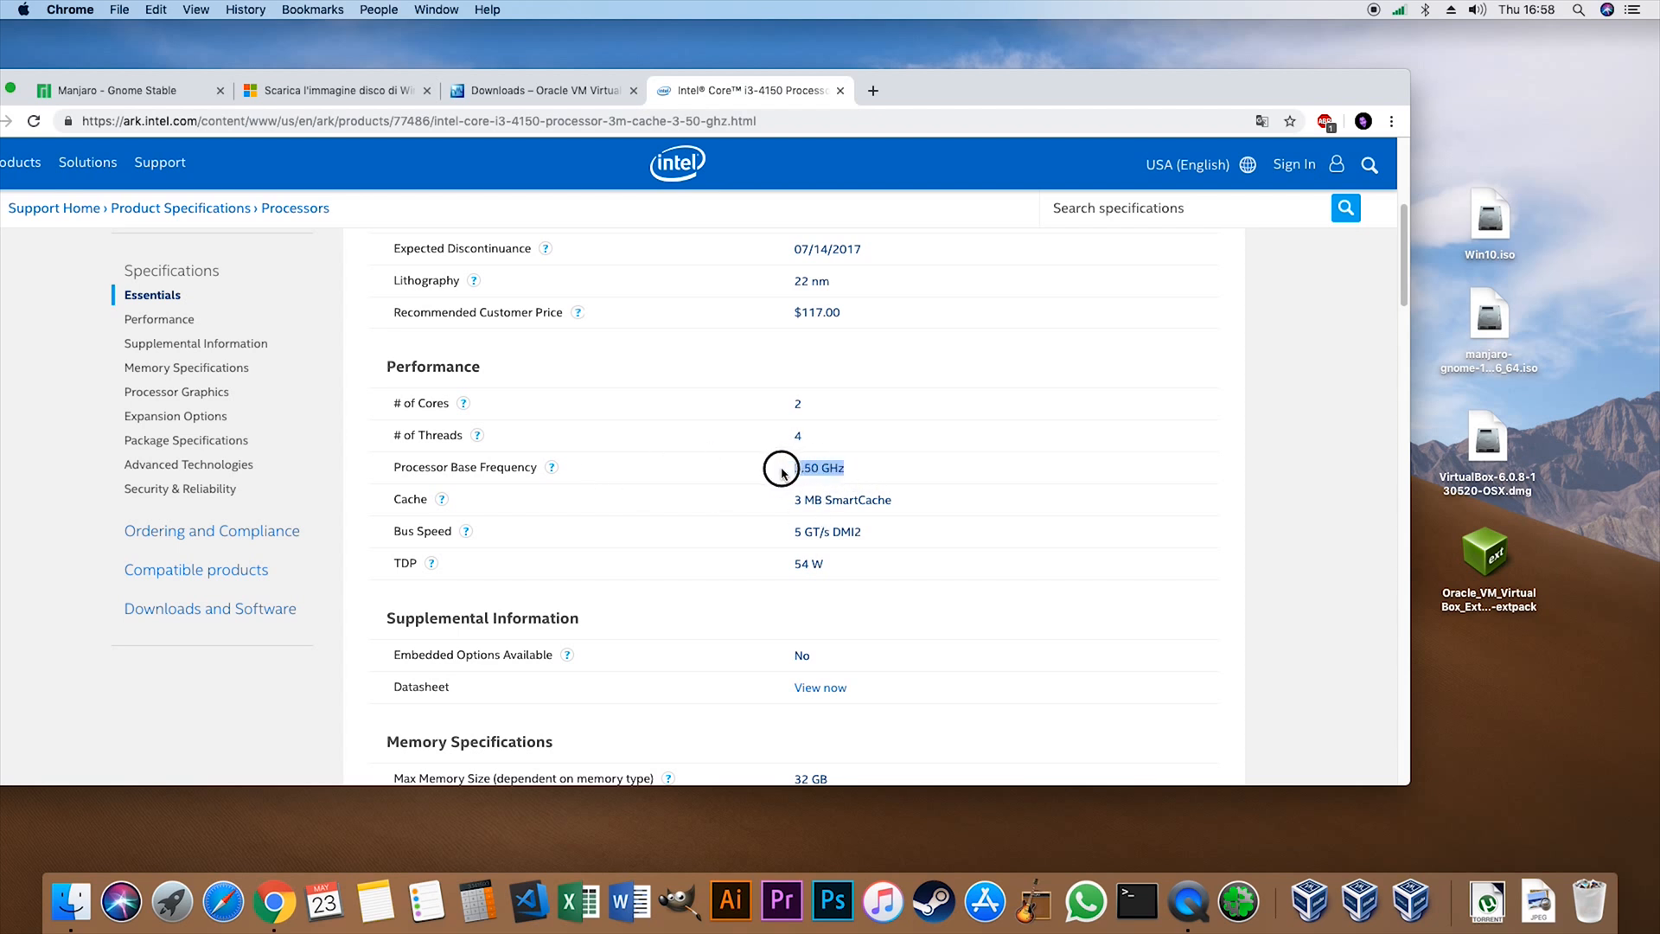
click(897, 495)
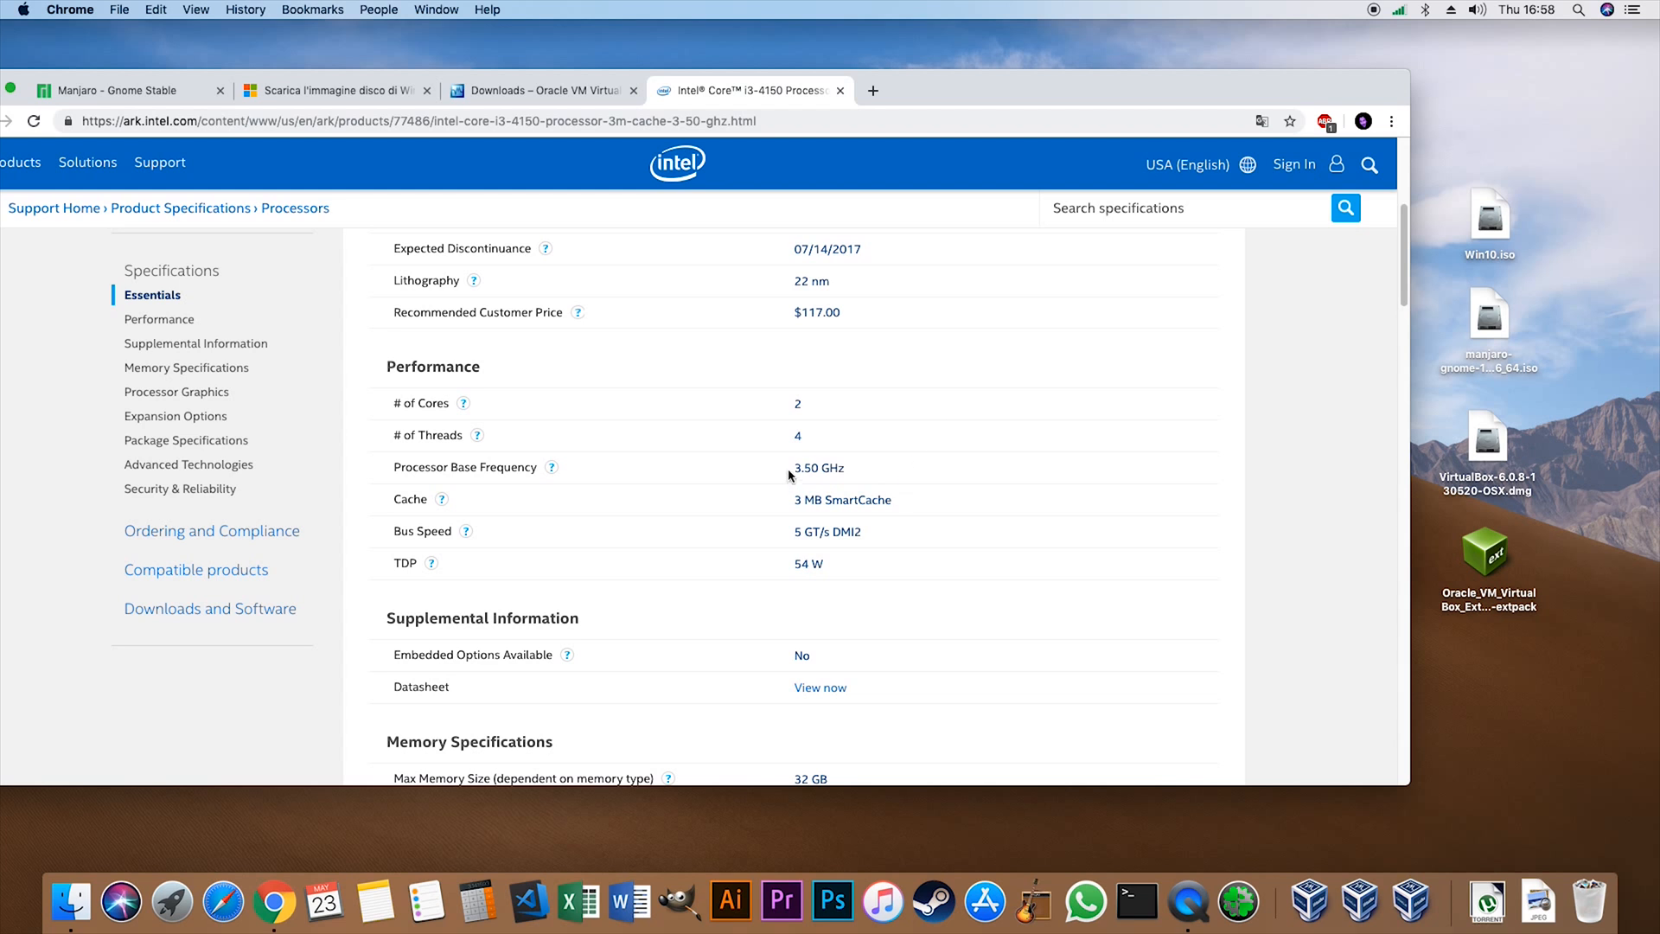
drag(792, 481, 889, 475)
click(886, 476)
scroll(771, 441, down, 10)
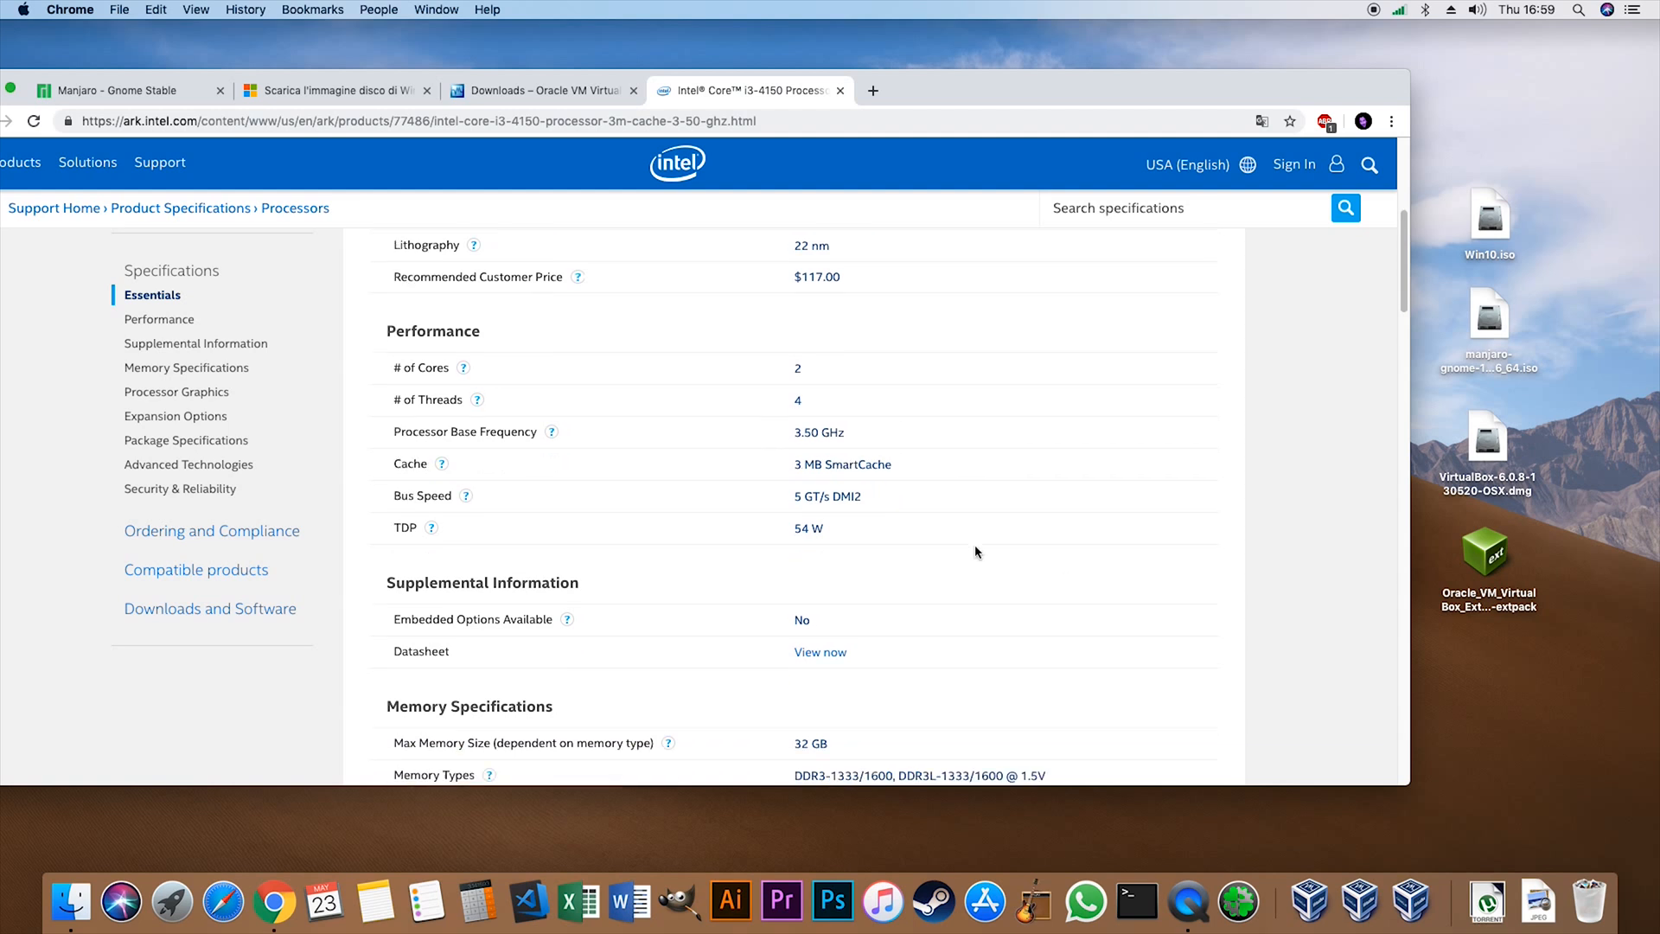
scroll(985, 449, up, 15)
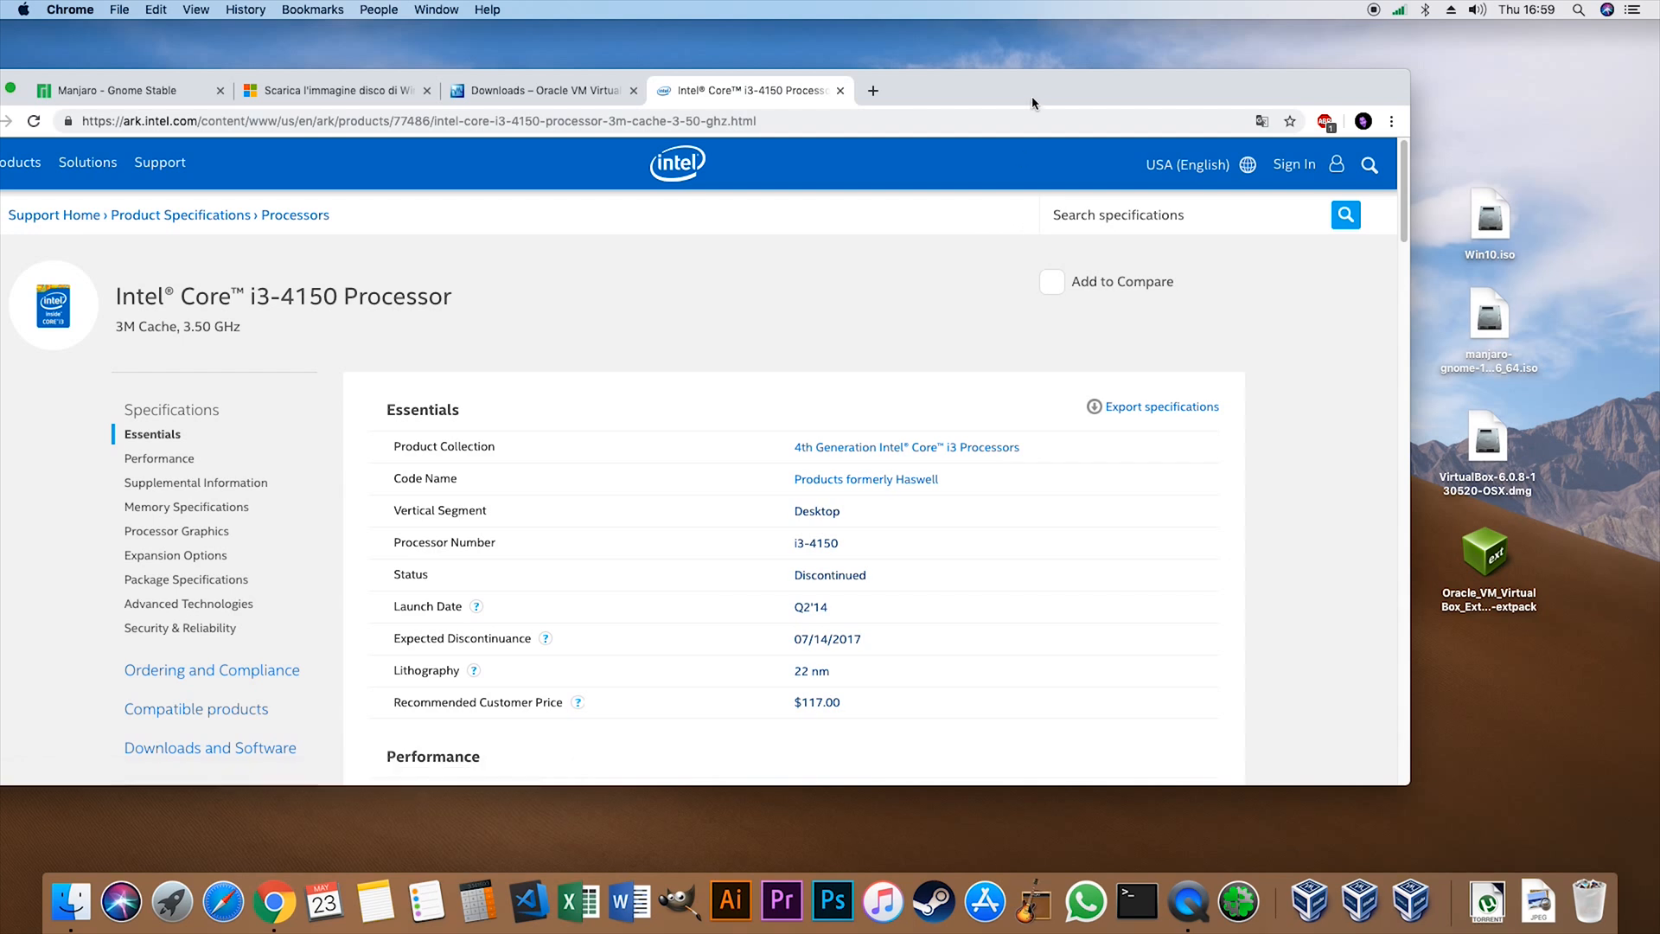
- Minimize the browser window and open the VirtualBox-6.0.8 disk image from the desktop
drag(996, 93, 1181, 169)
click(176, 167)
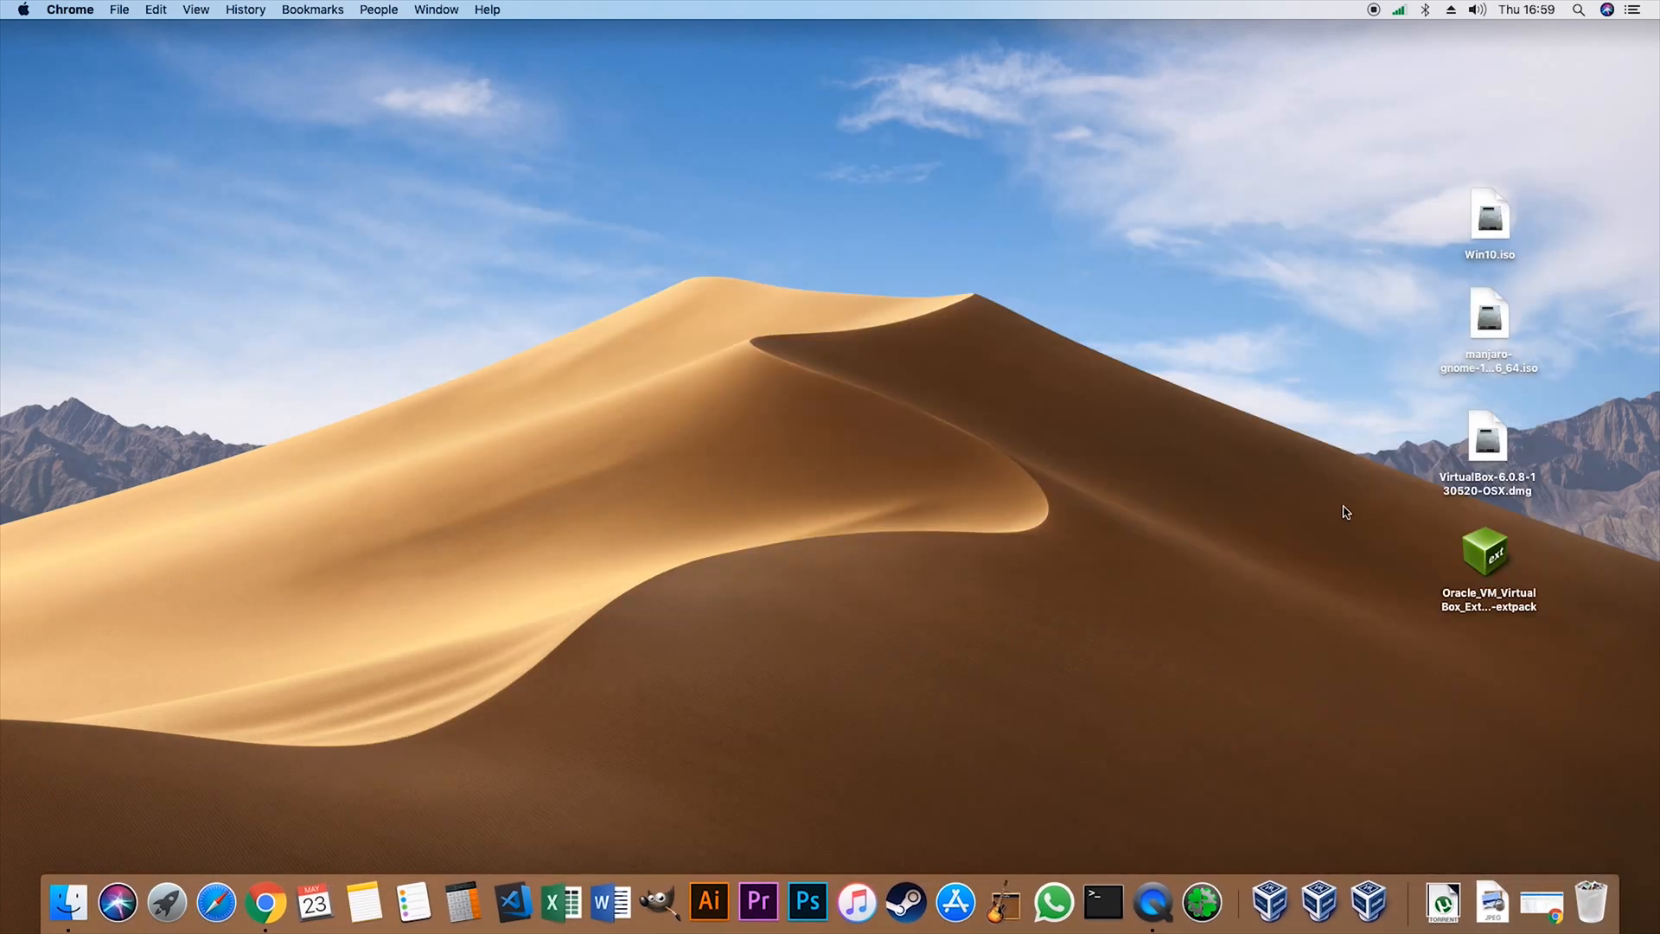
click(1466, 443)
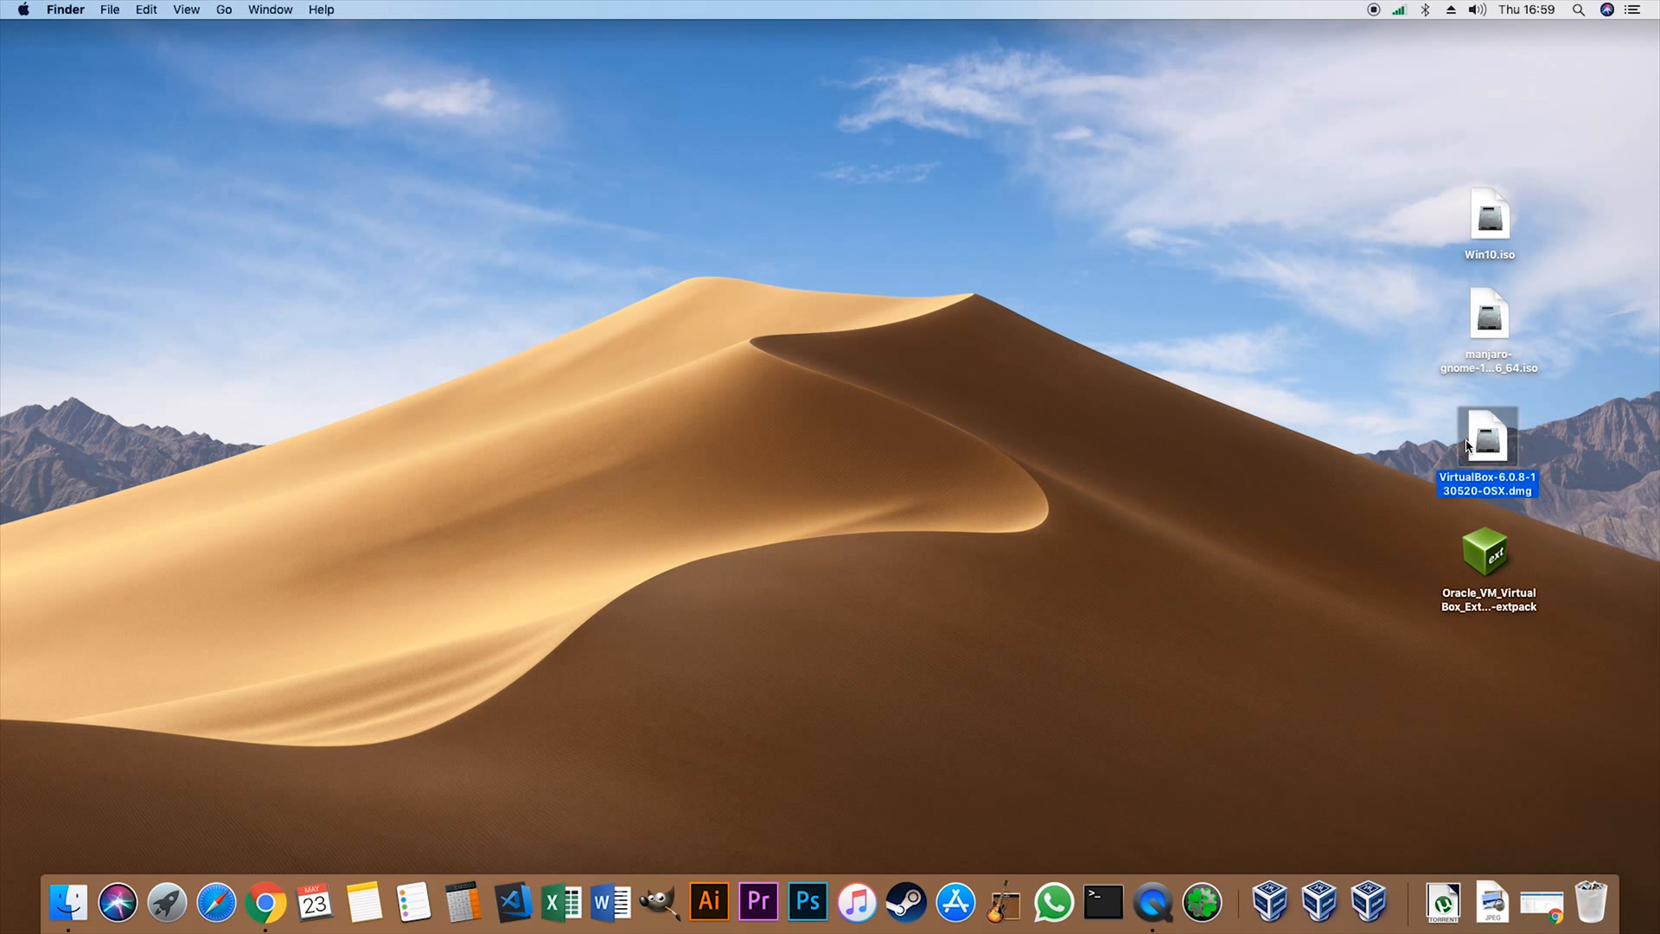
double_click(1466, 443)
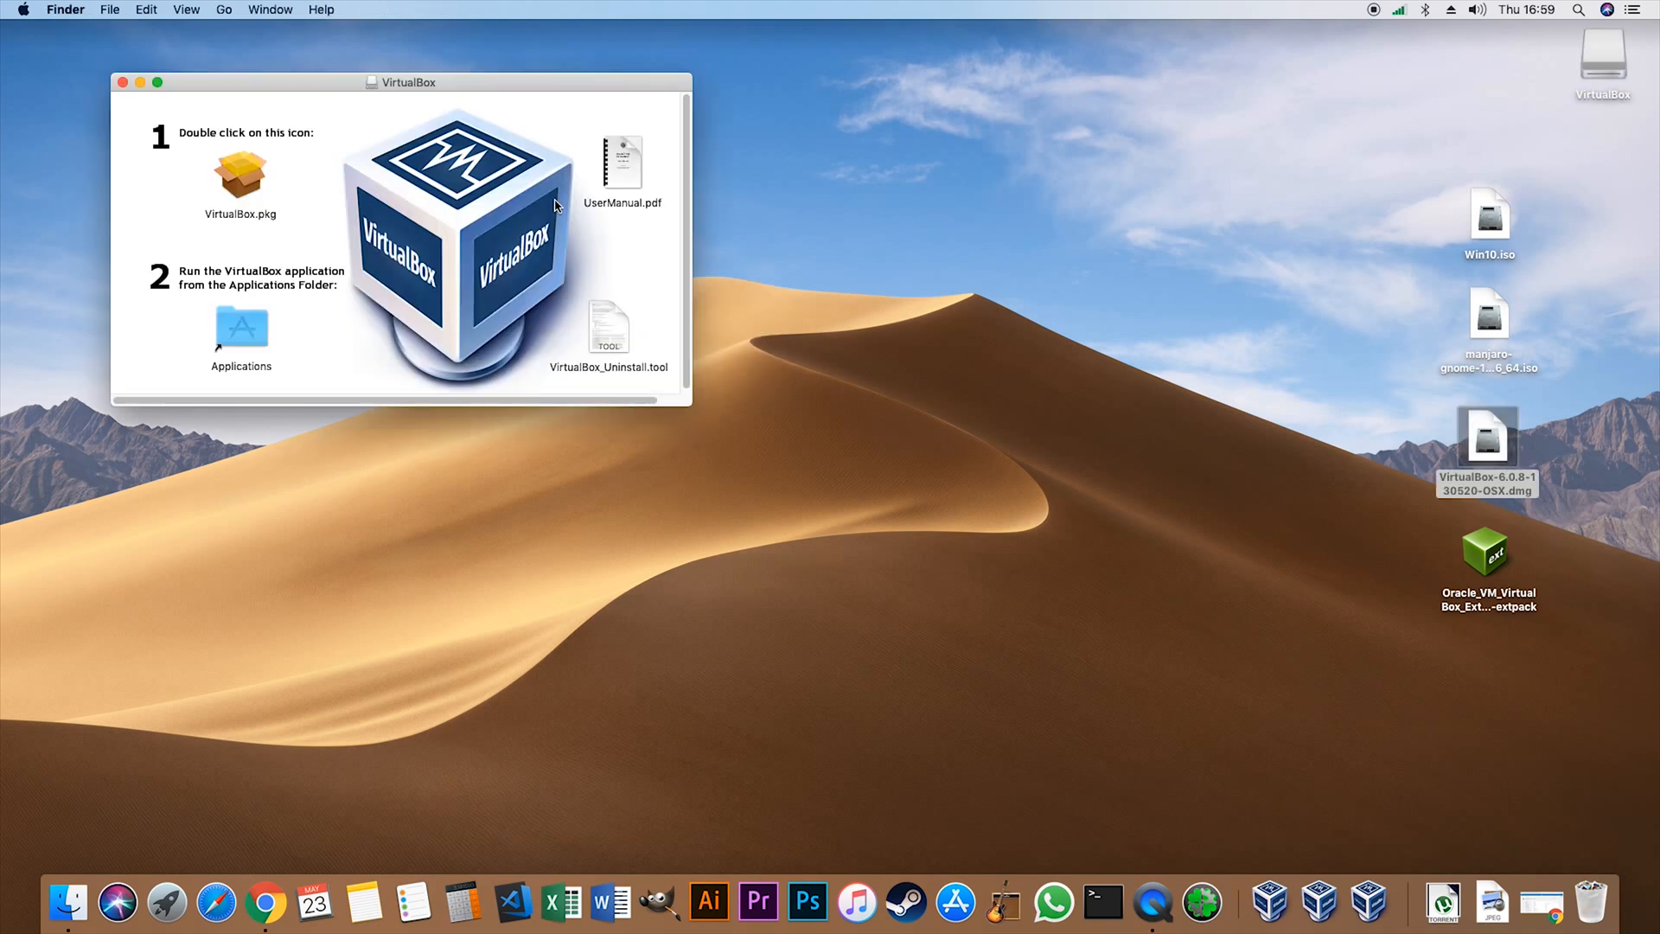
- Launch the VirtualBox.pkg installer and move the VirtualBox disk image window toward the middle of the desktop
click(239, 177)
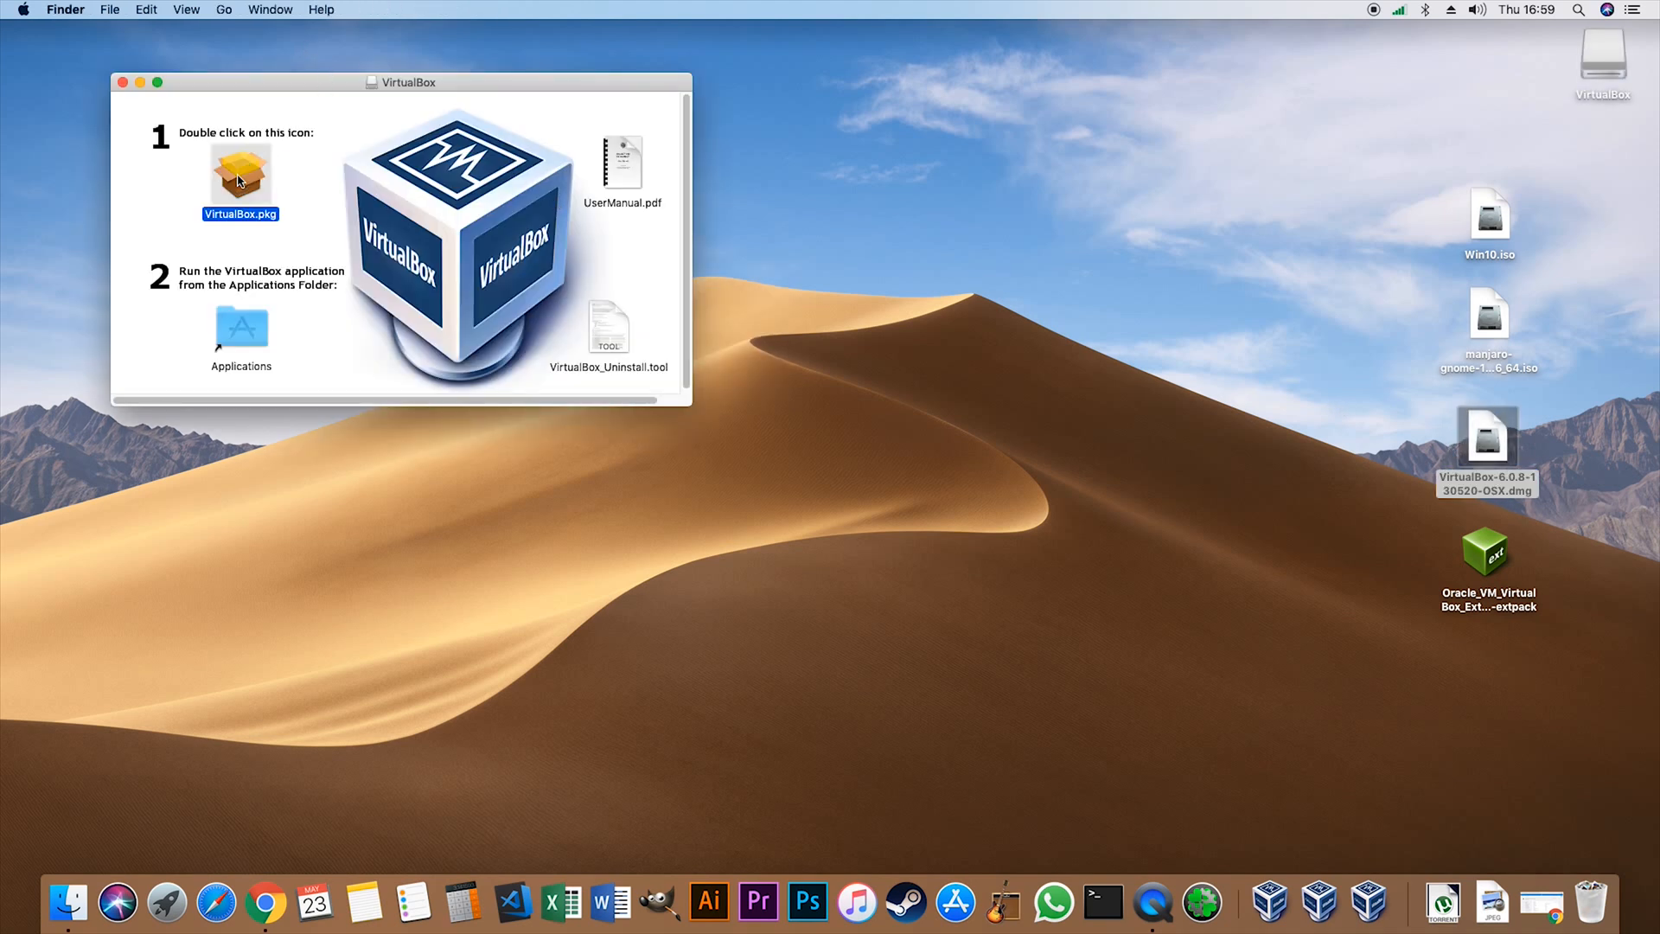
double_click(239, 177)
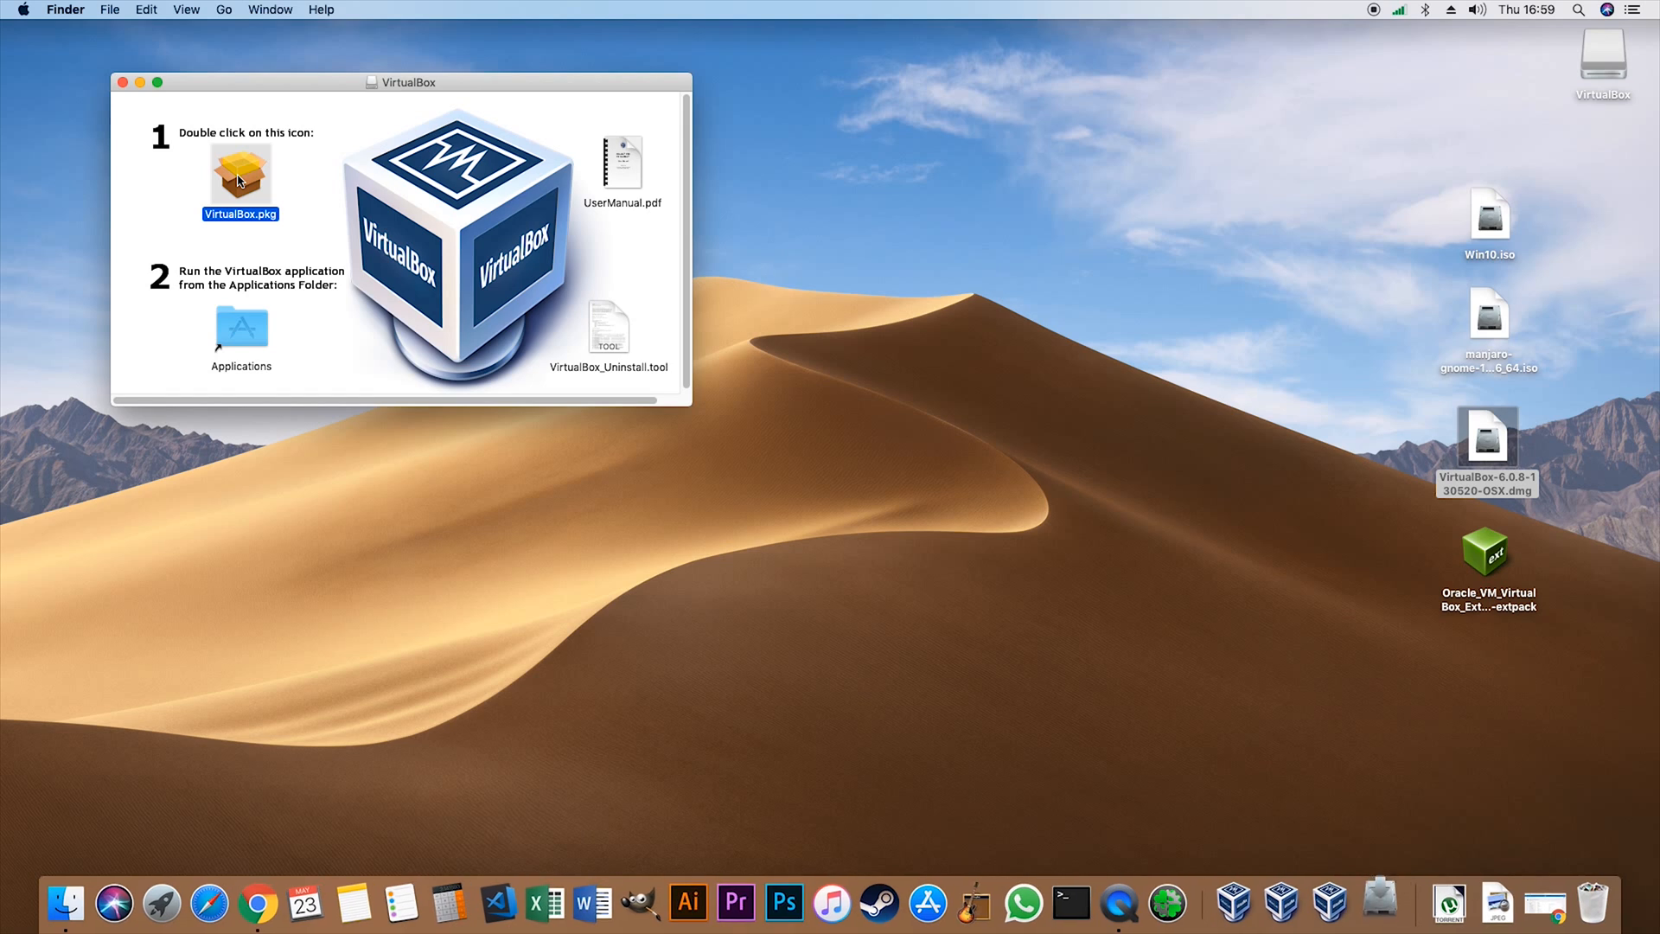
drag(261, 93, 725, 199)
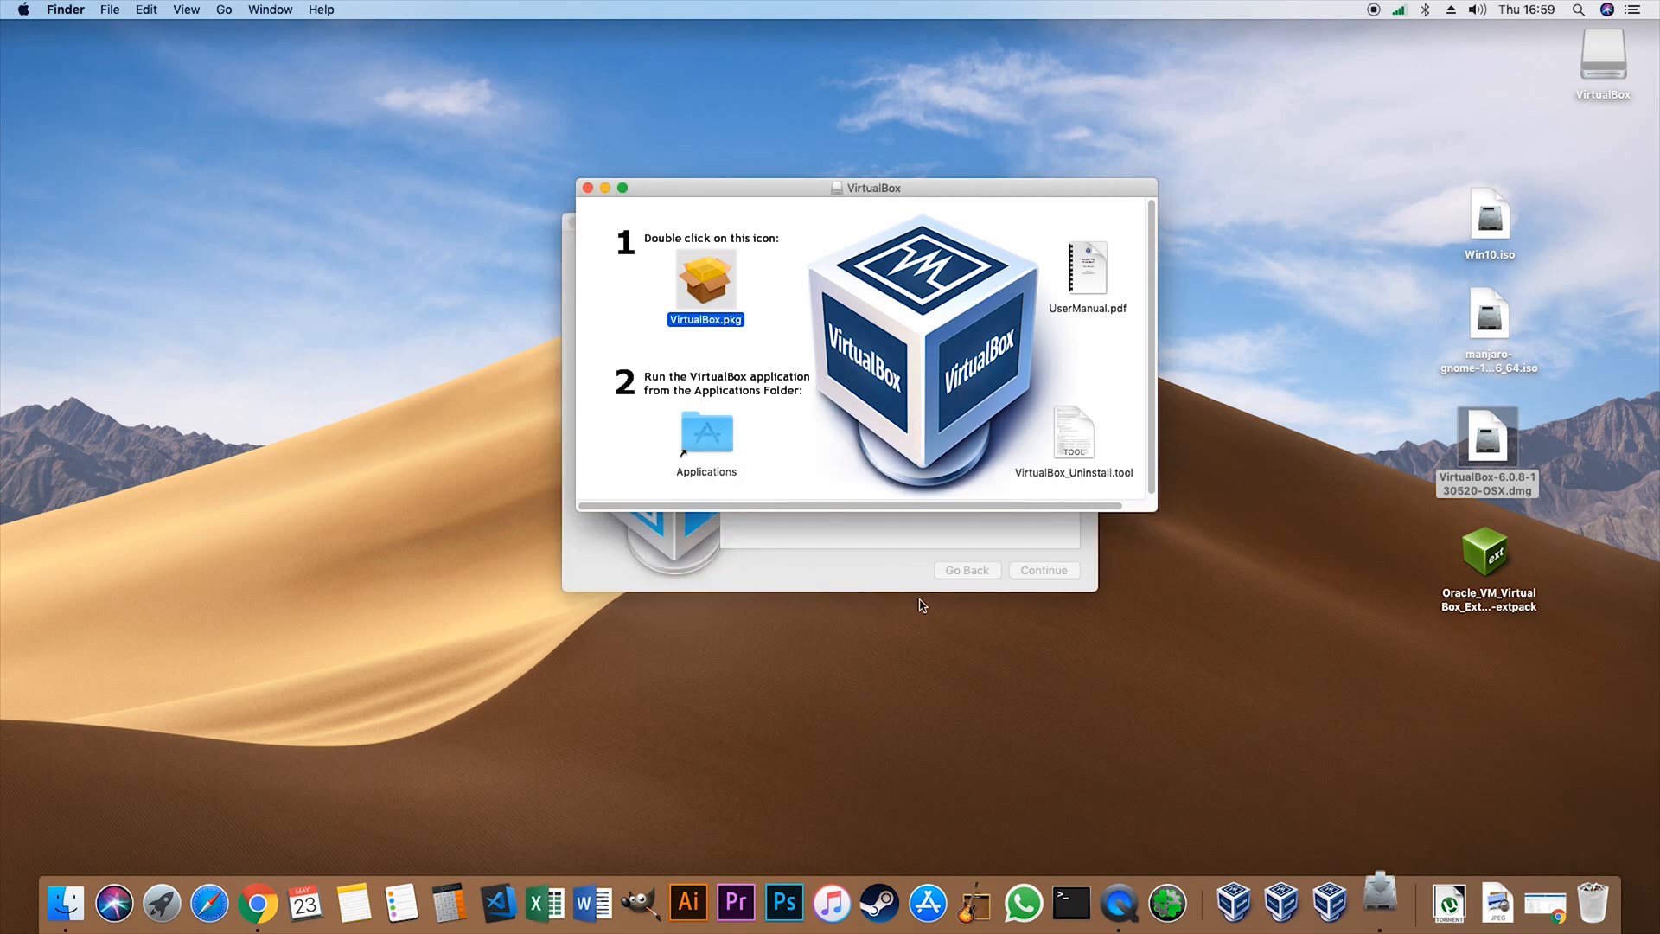
- Walk through the Oracle VM VirtualBox installer to the authorization prompt, cancel it and close the installer
click(878, 559)
click(954, 347)
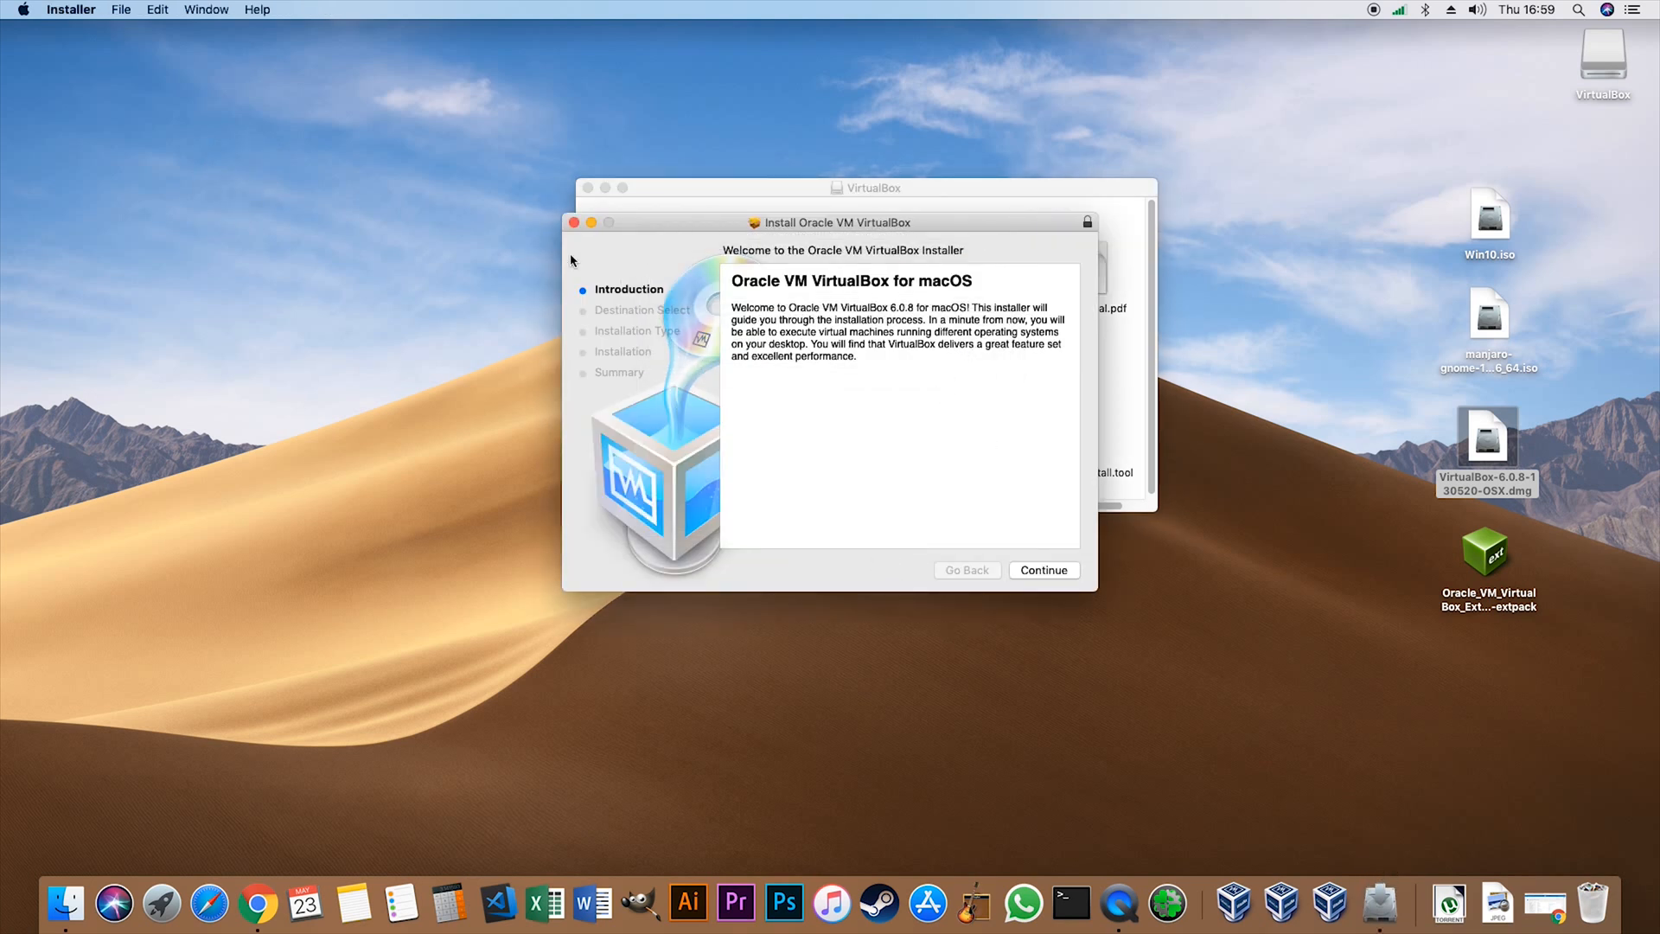
click(1063, 571)
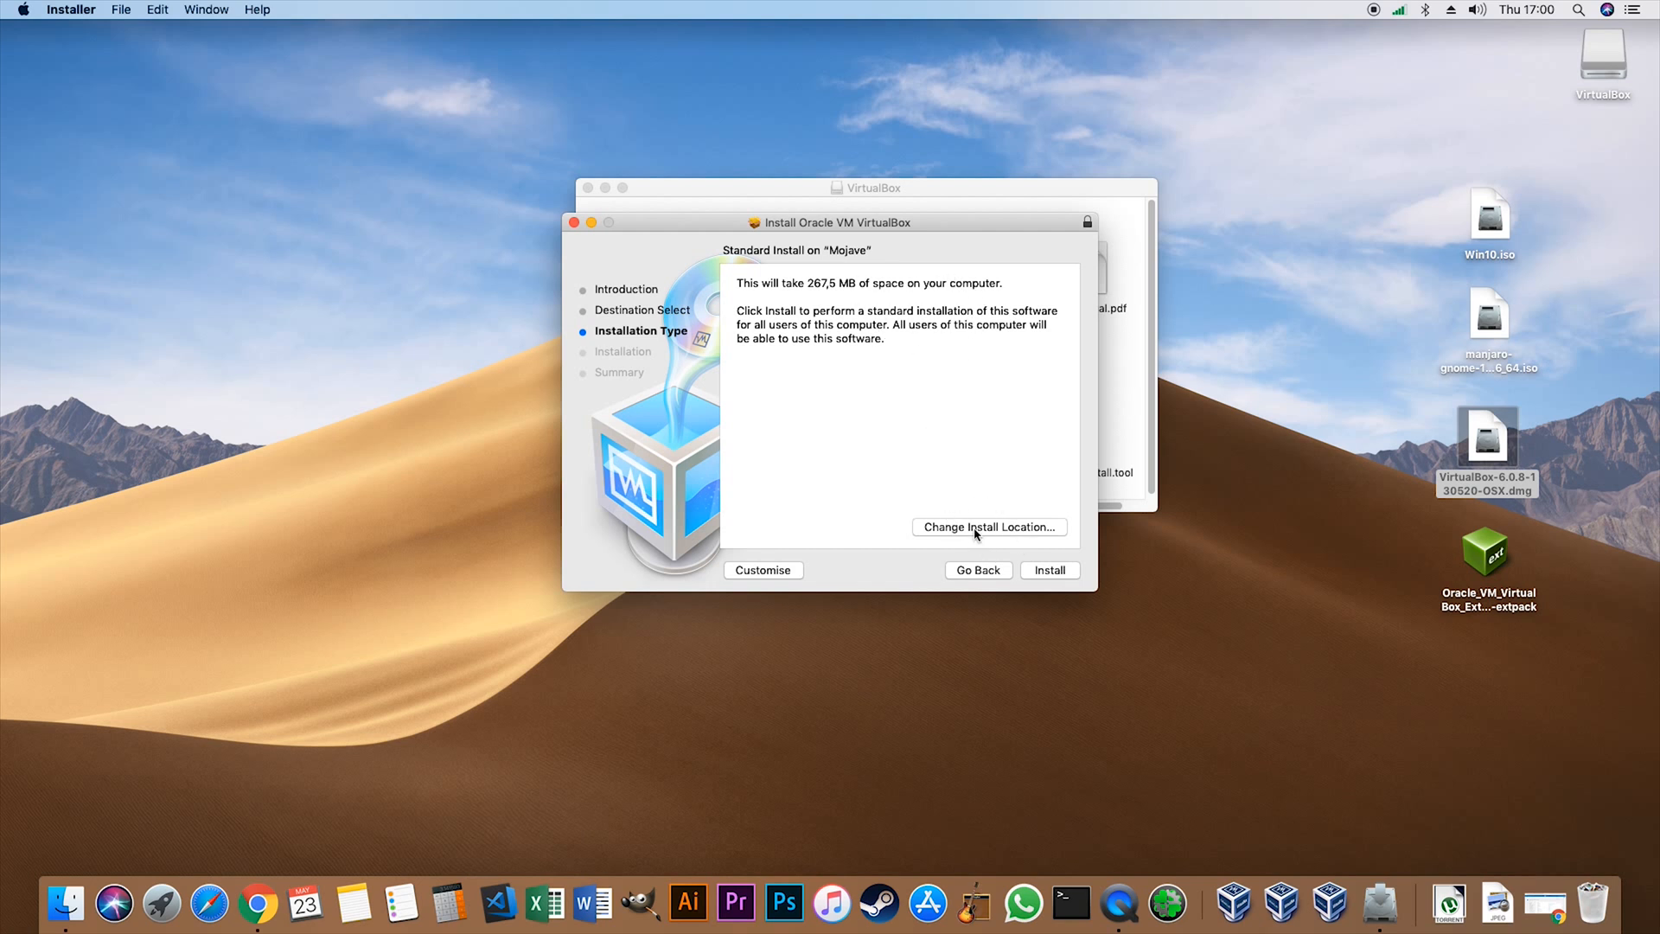
click(1048, 573)
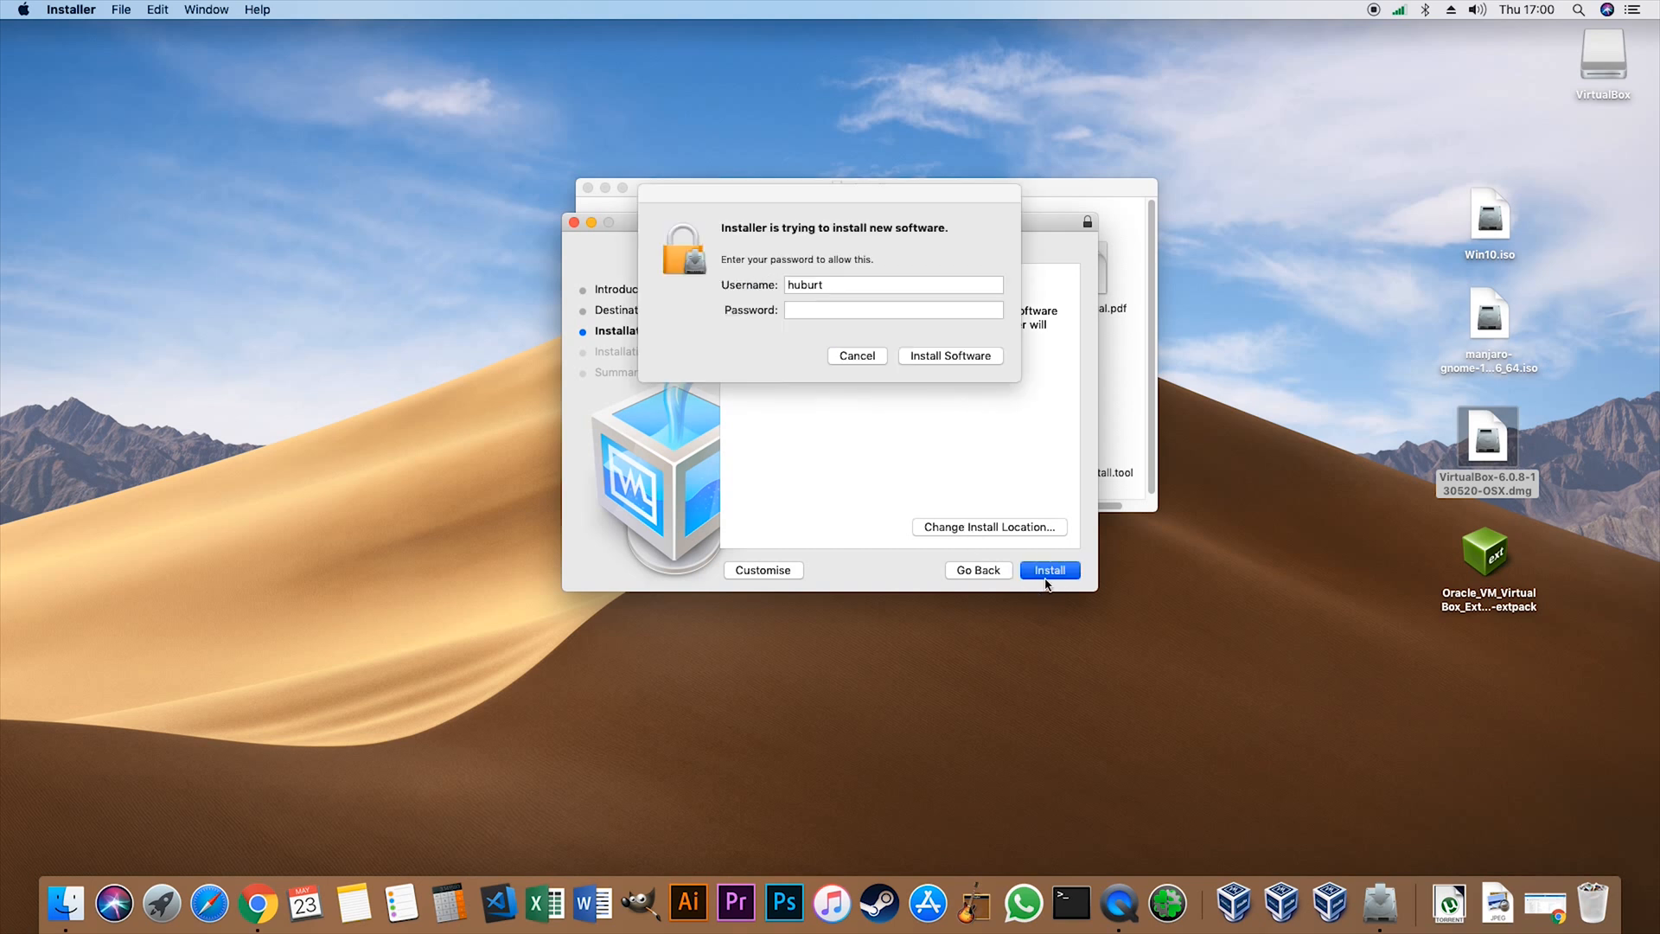
click(856, 355)
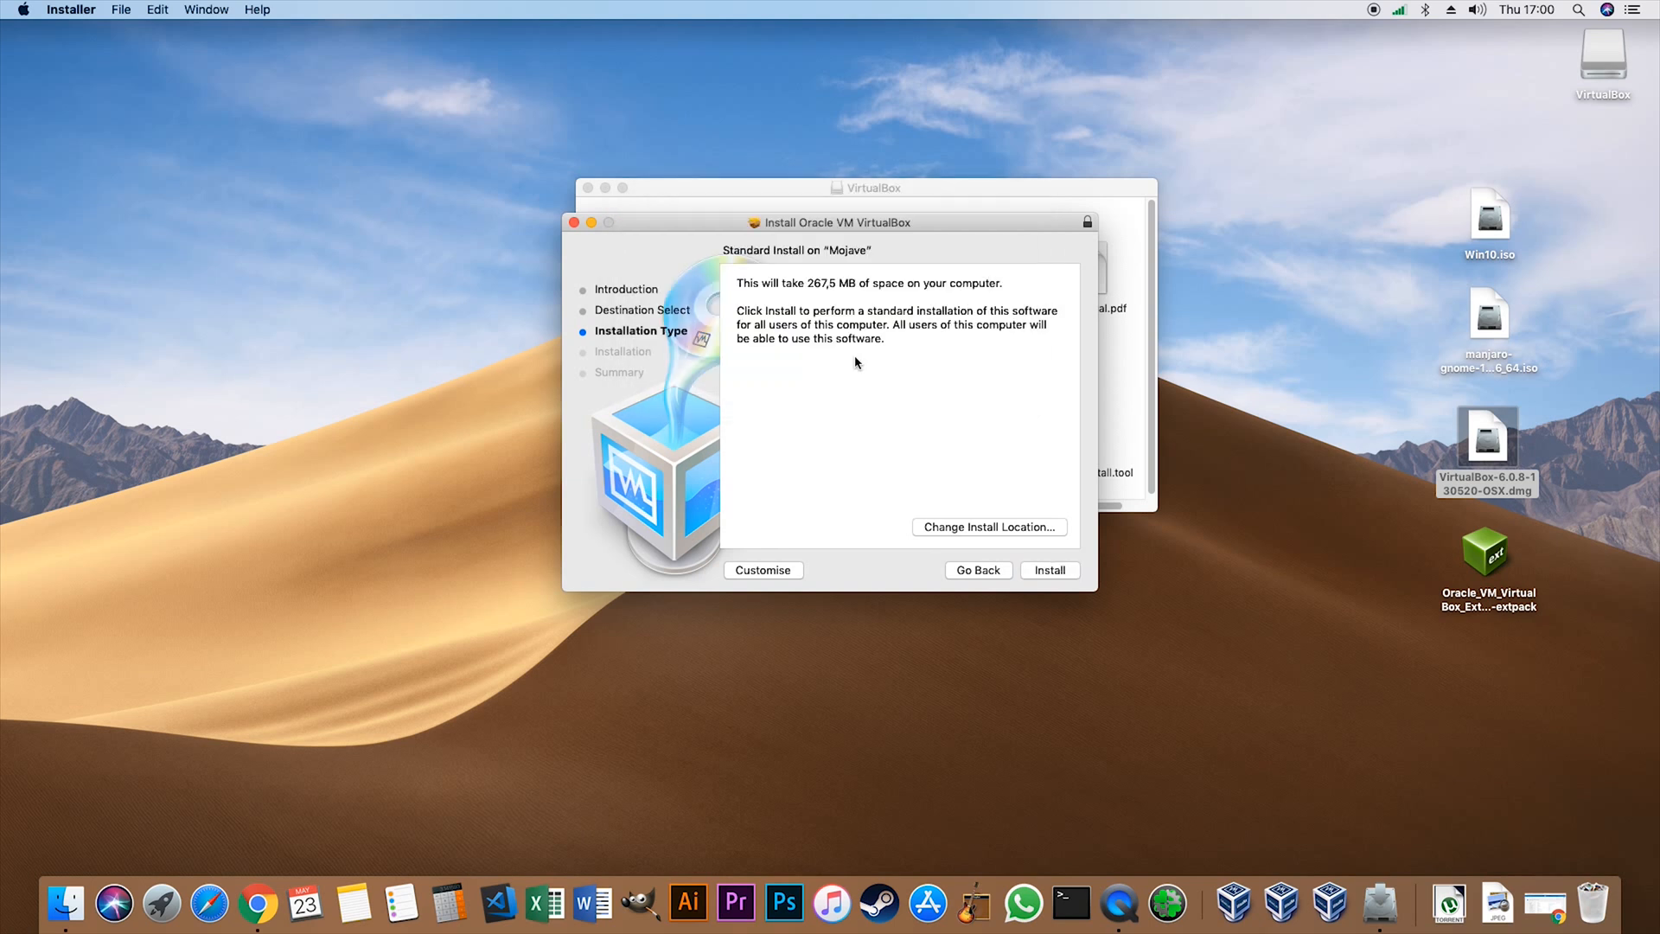
click(573, 222)
- Close the VirtualBox disk image window and eject the VirtualBox volume from the desktop
drag(702, 201, 870, 281)
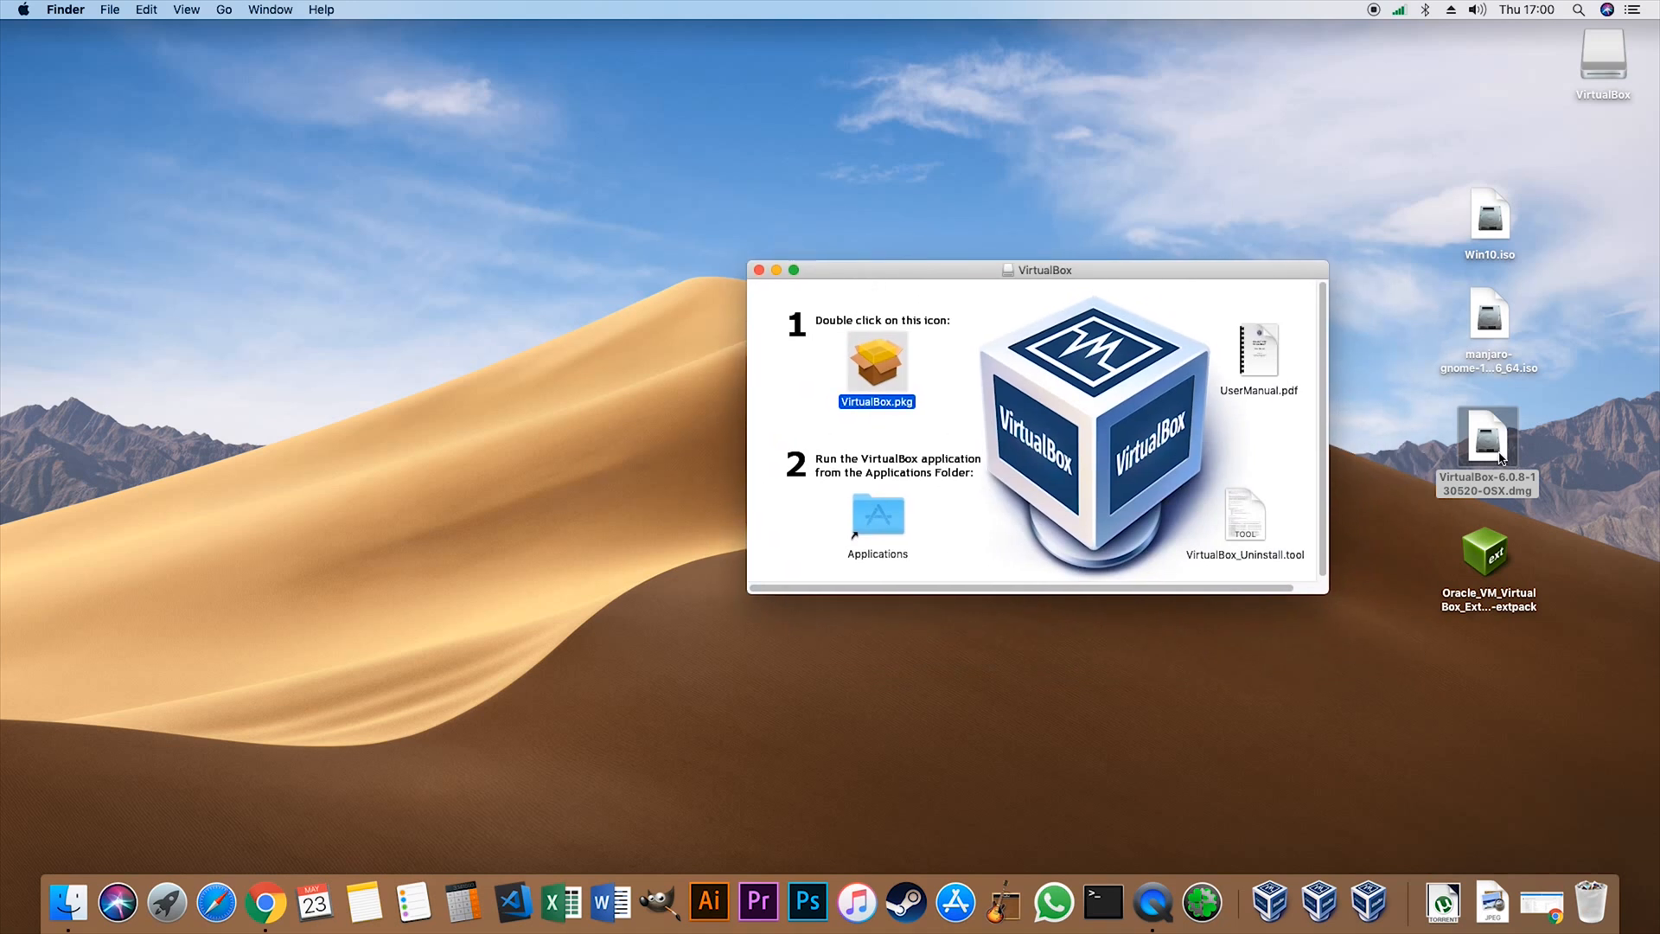
click(758, 271)
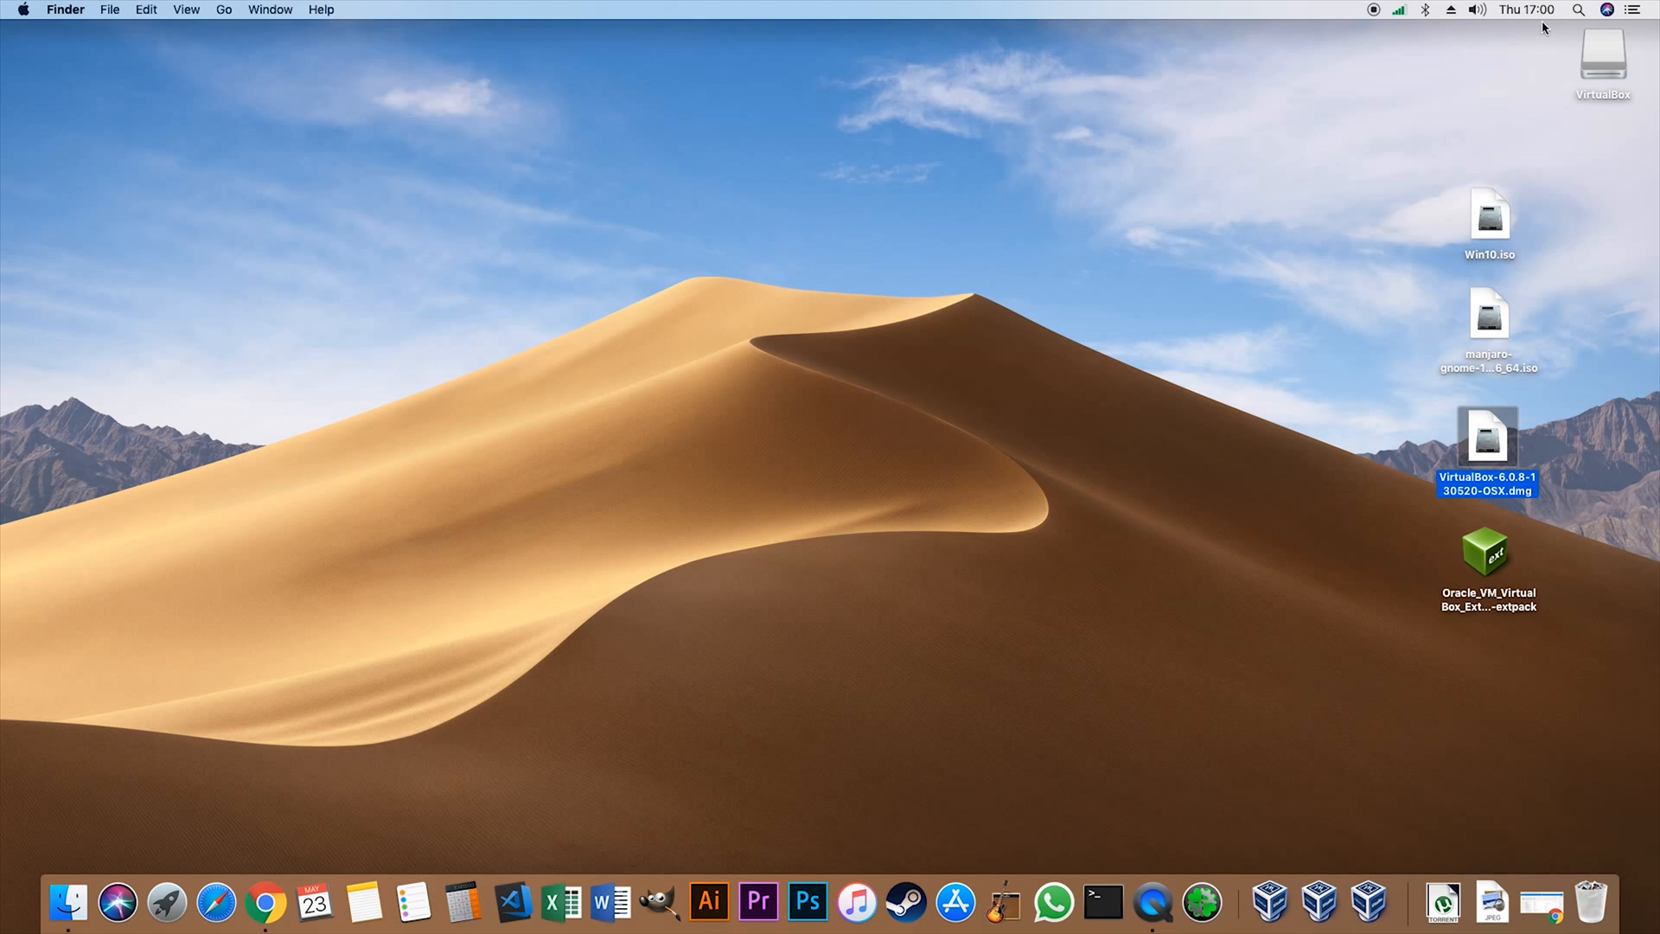
right_click(1613, 58)
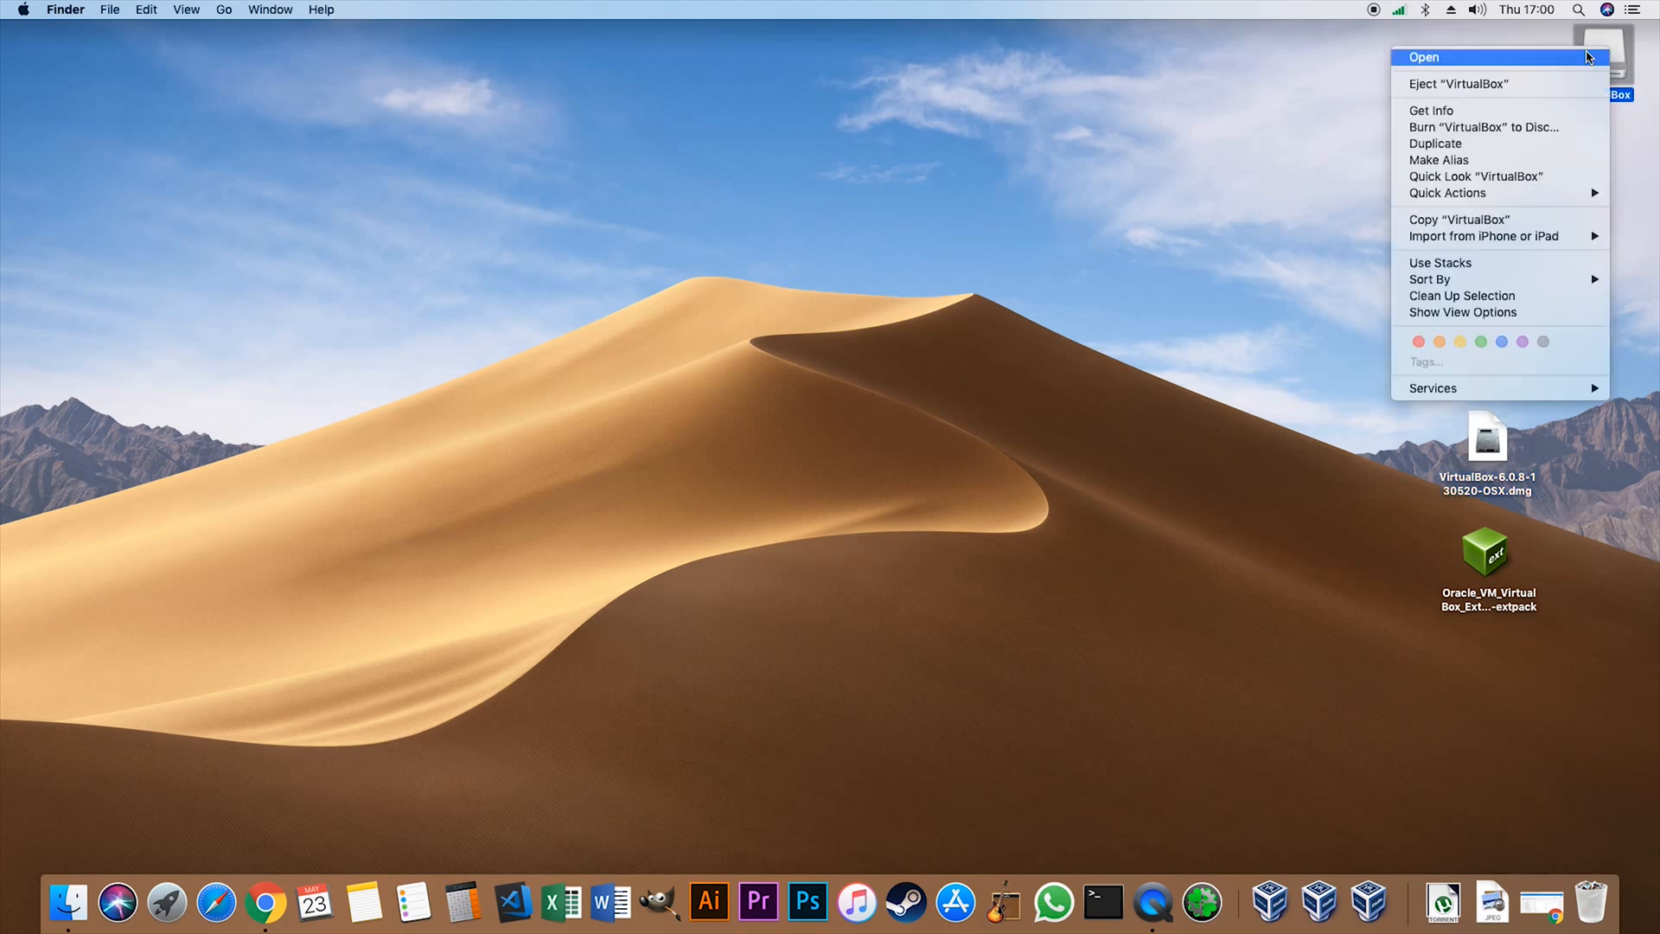
click(1411, 85)
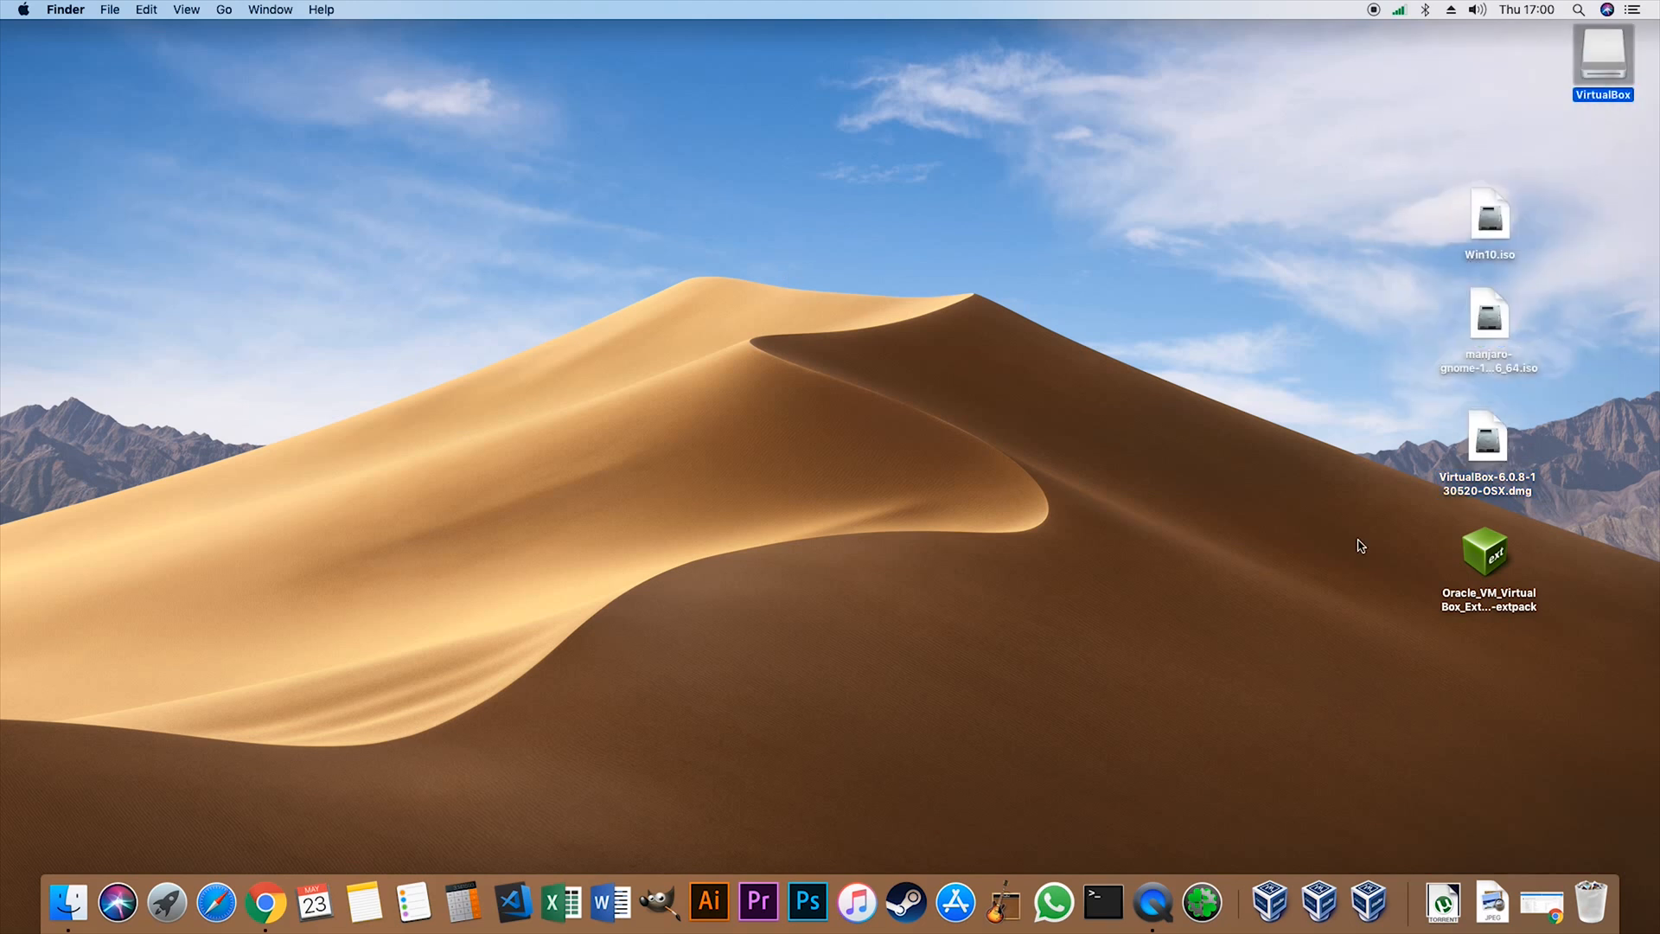
- Switch to VirtualBox, select the W10 virtual machine to show its details and reposition the manager window
click(1270, 903)
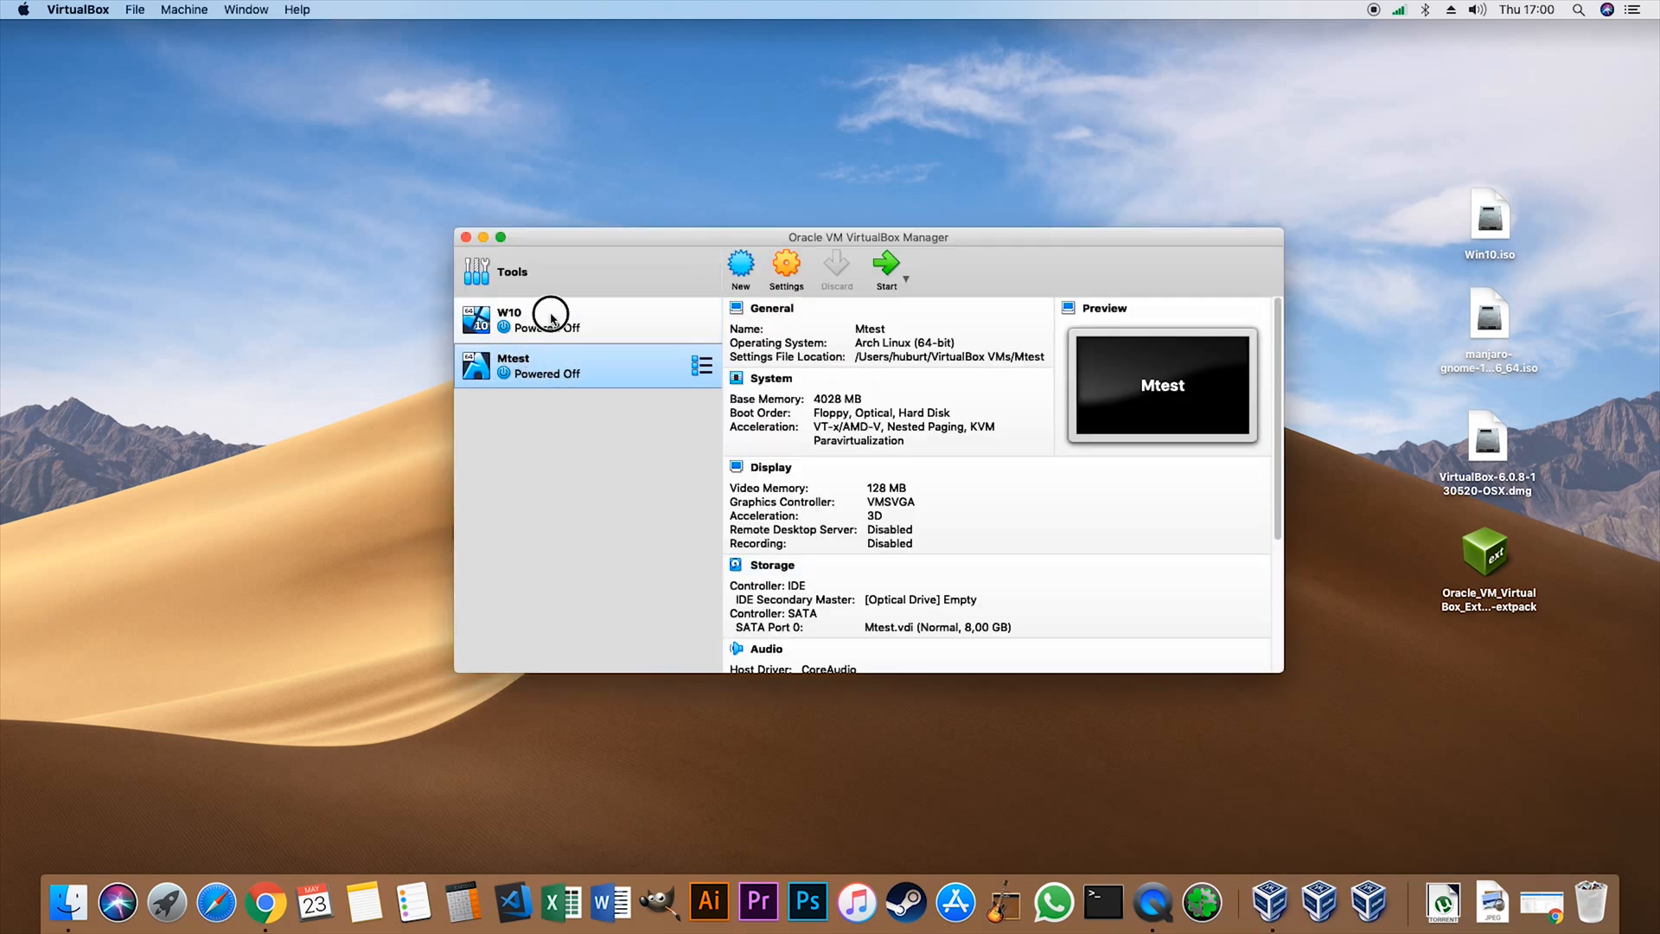
drag(669, 234, 671, 164)
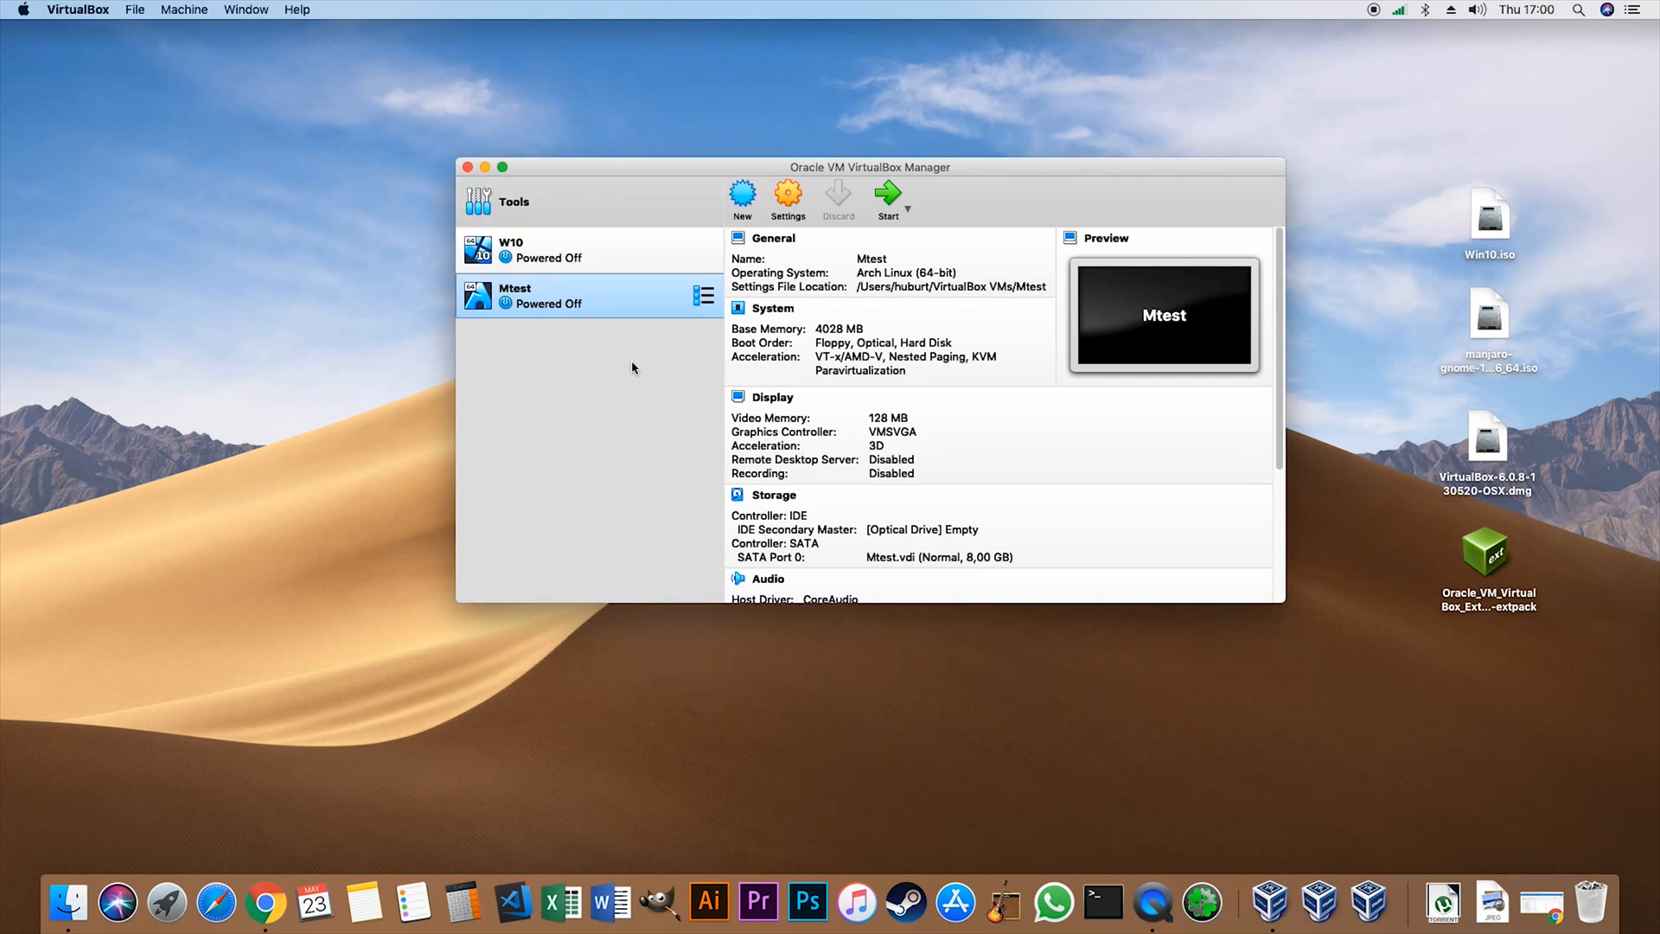
drag(833, 168, 829, 209)
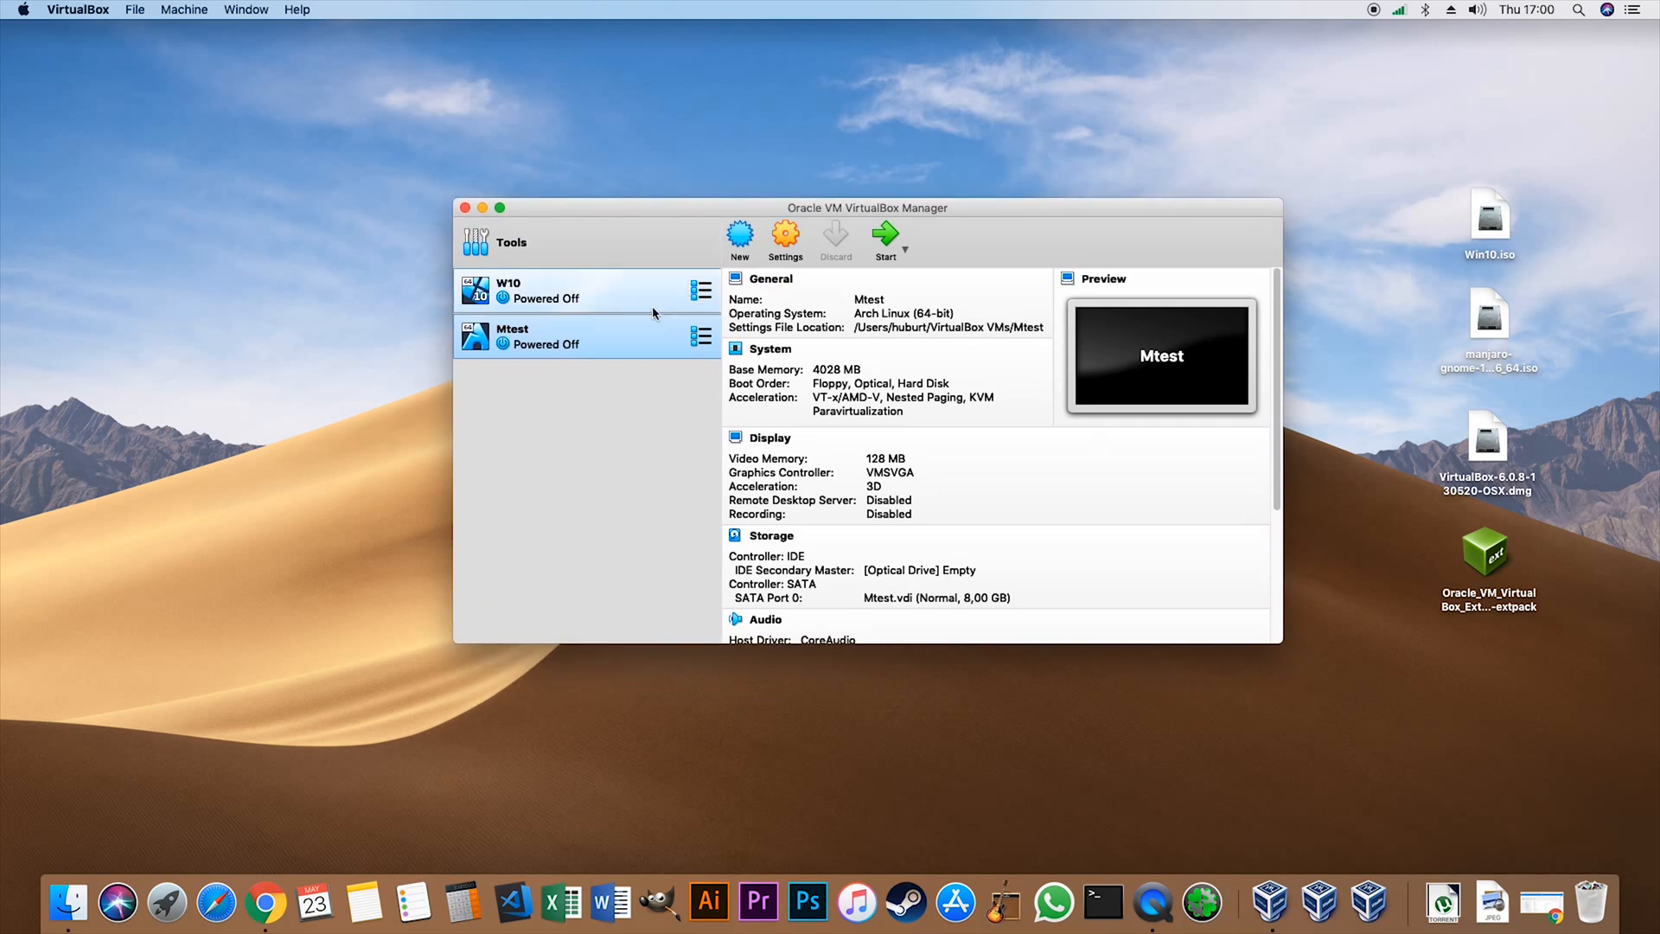
click(637, 293)
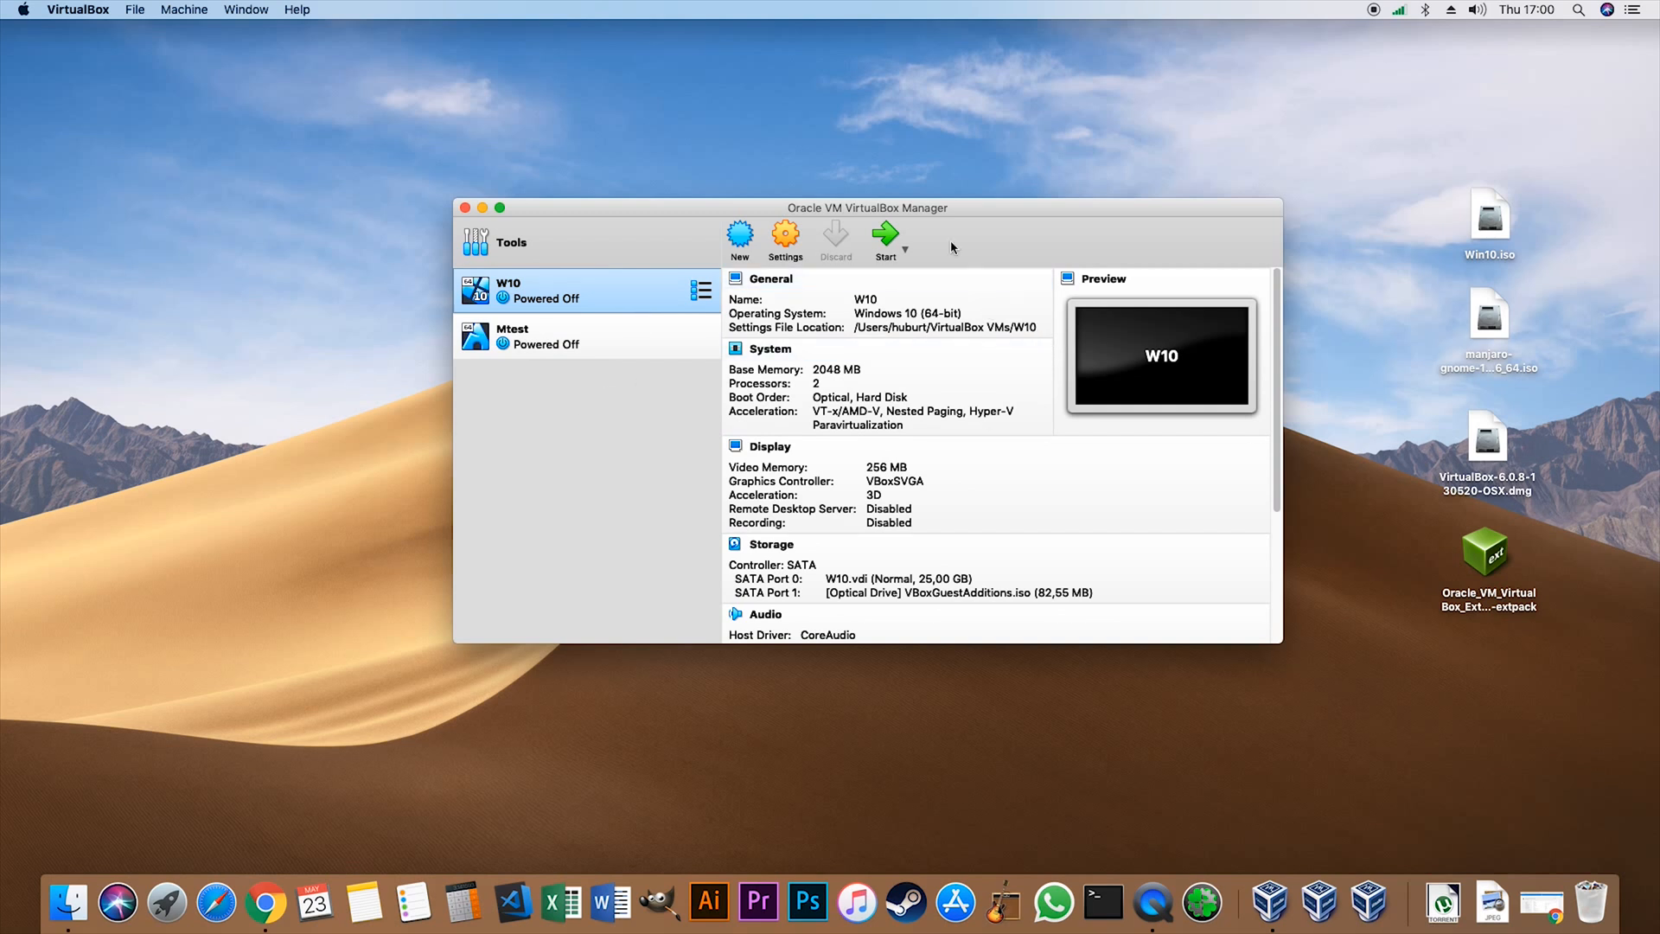
drag(929, 210, 926, 172)
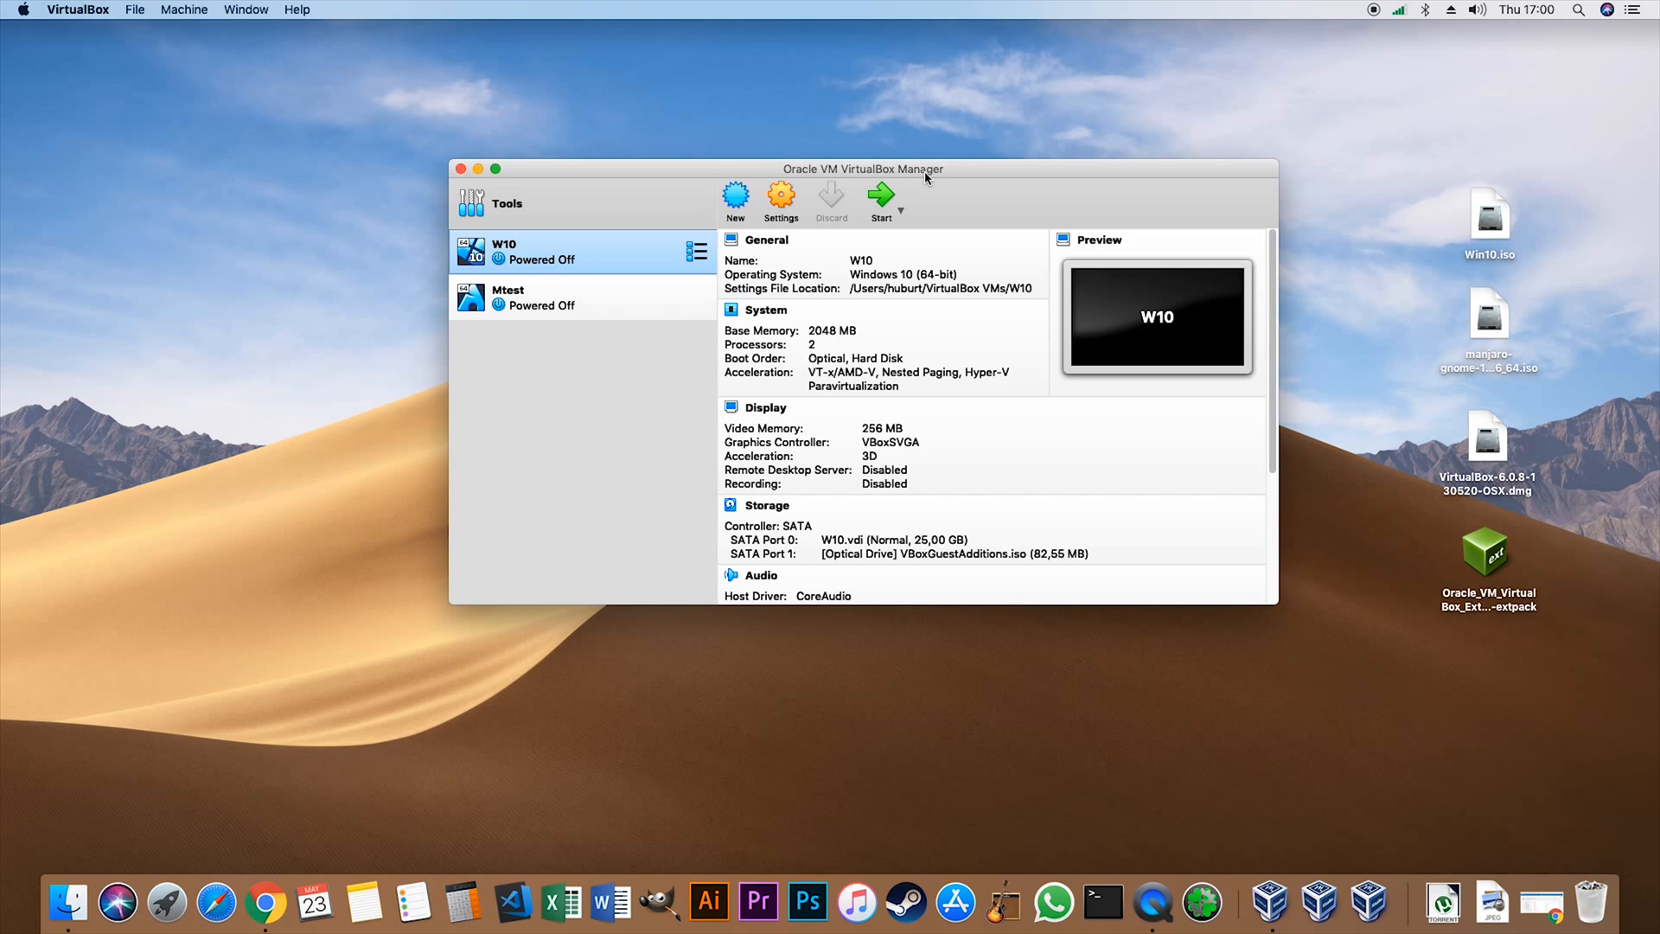
drag(901, 170, 910, 207)
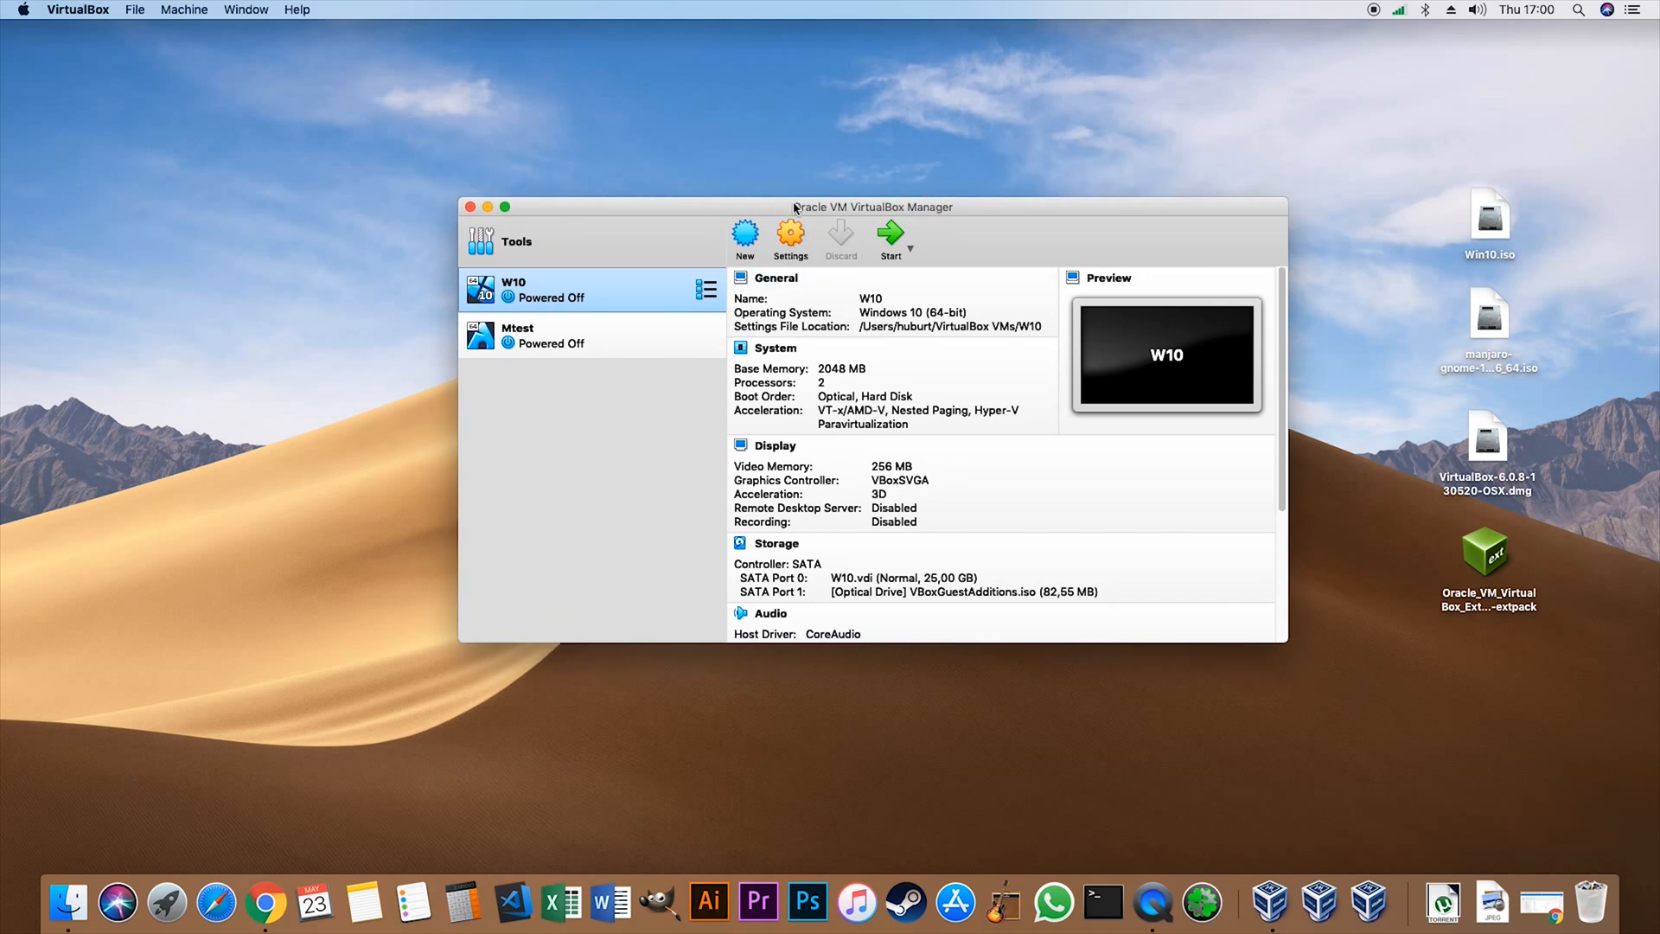
drag(796, 208, 888, 205)
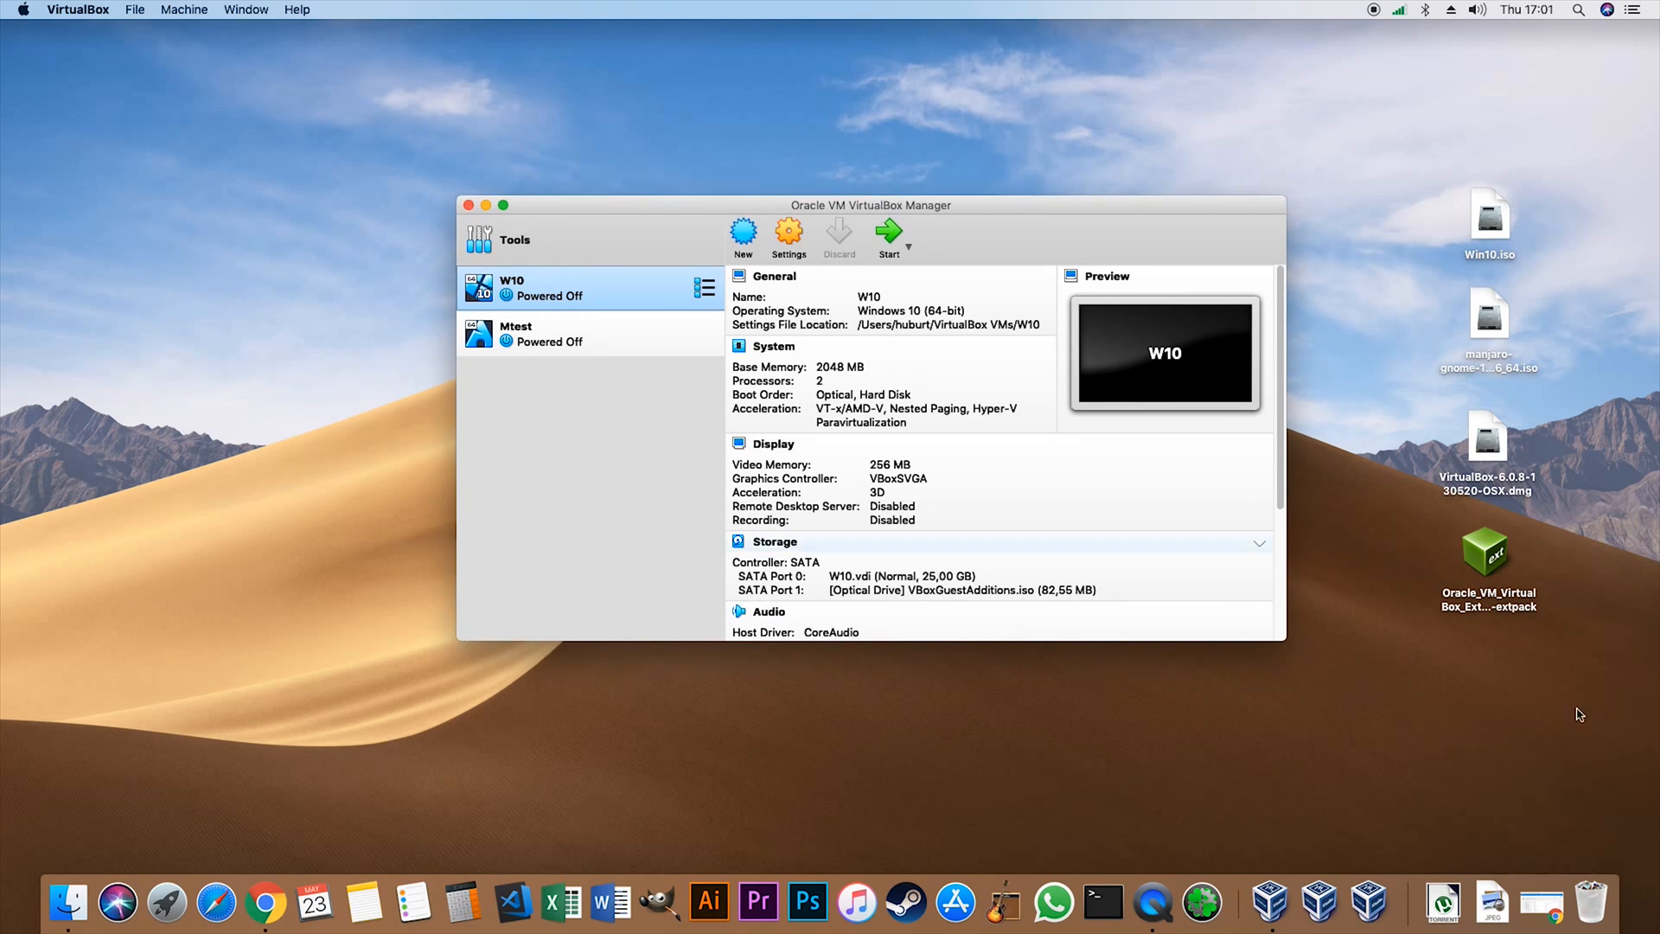
- Start a new virtual machine named windows10 with the version Windows 10 (64-bit)
click(1491, 571)
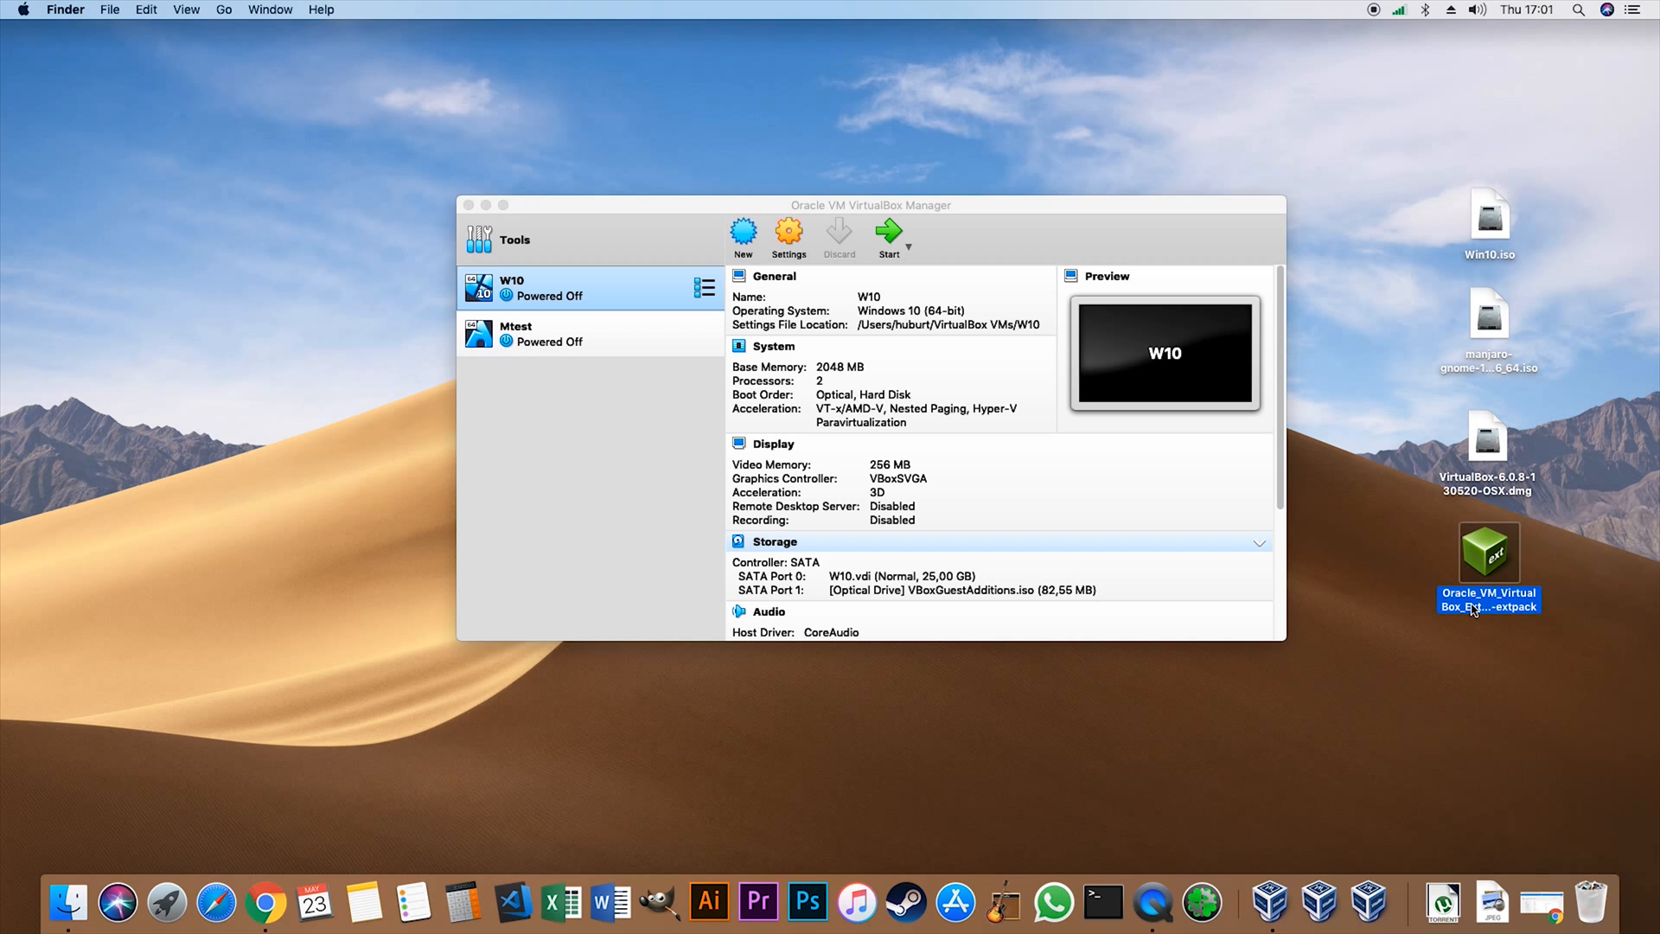
click(747, 235)
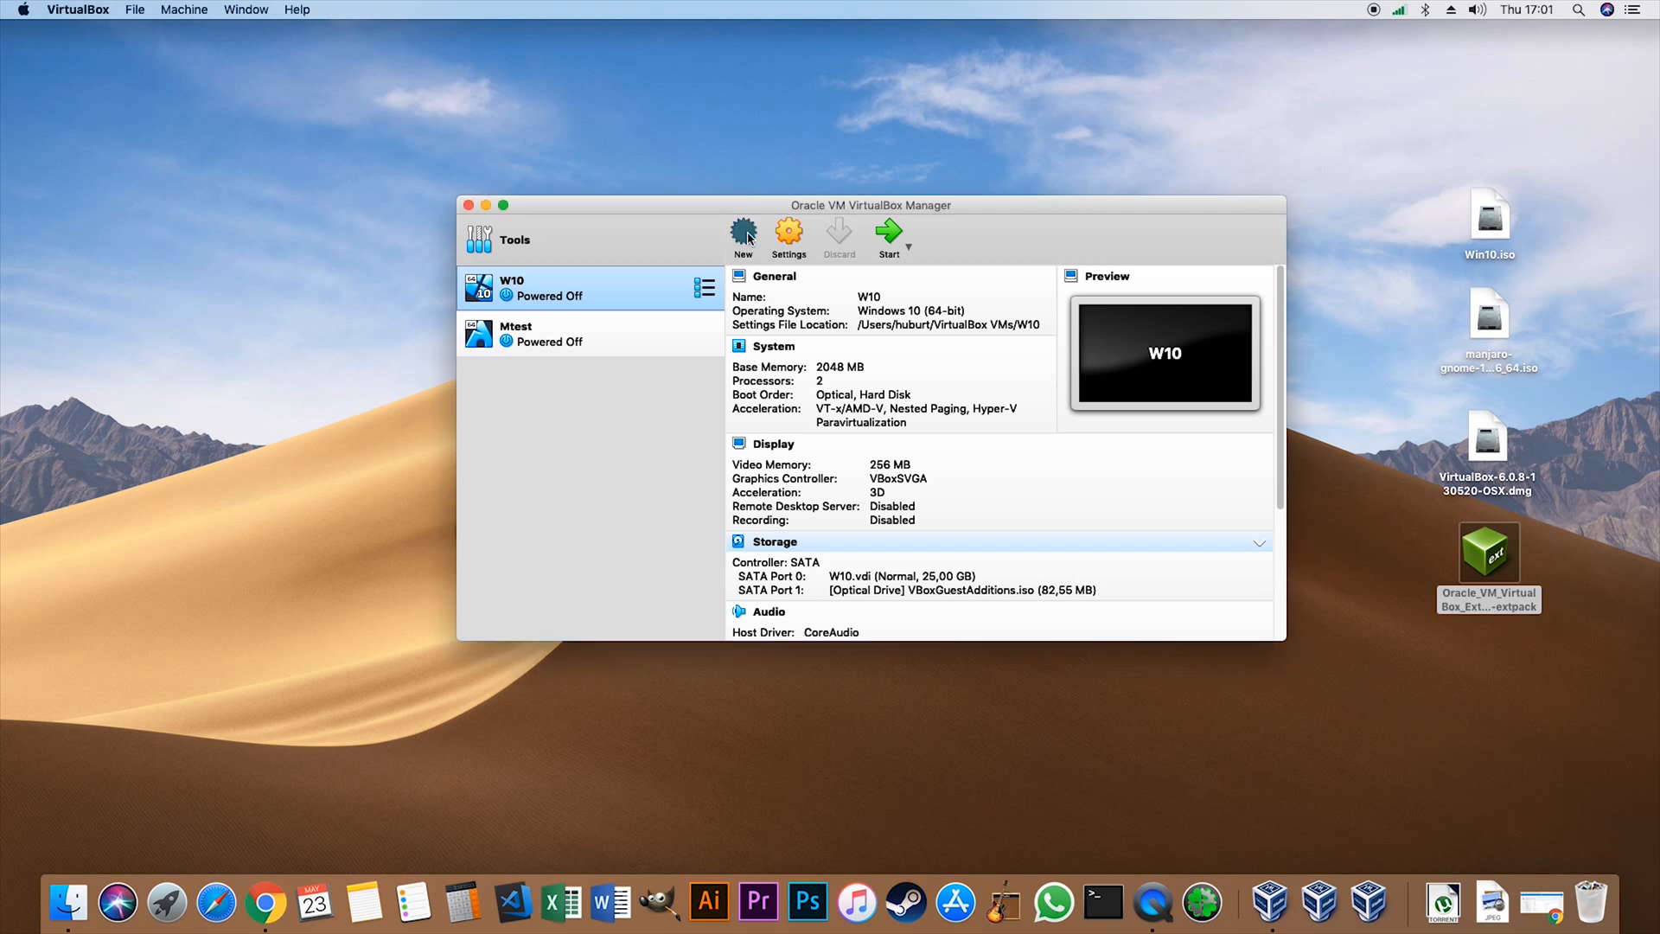
click(744, 233)
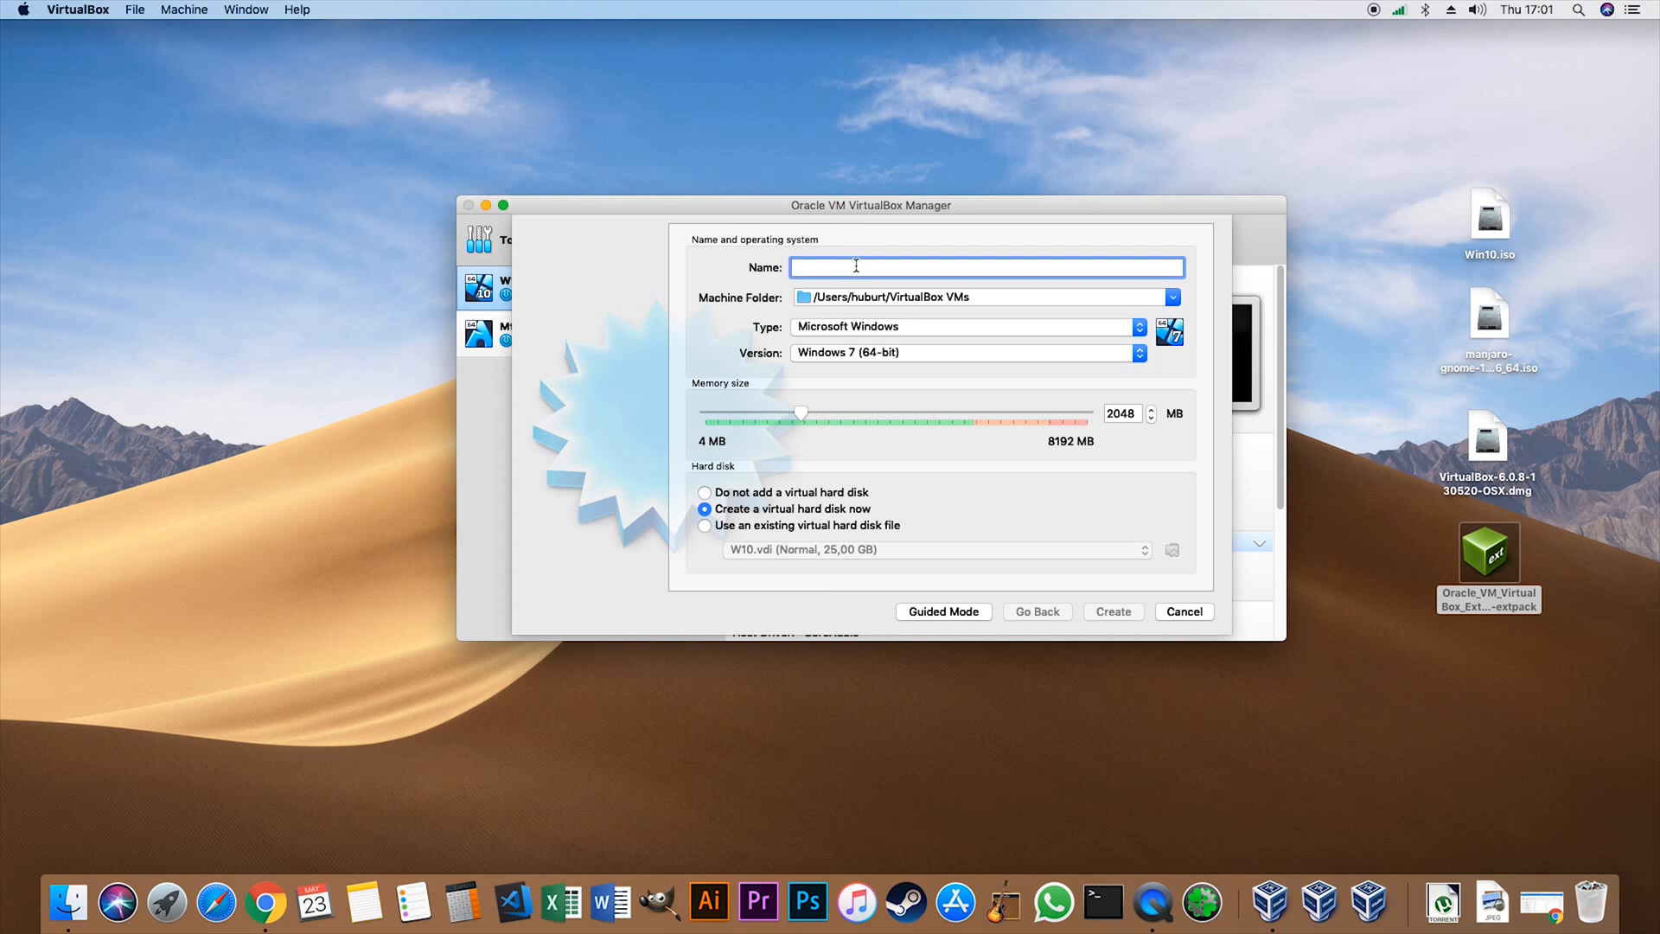
text(windows)
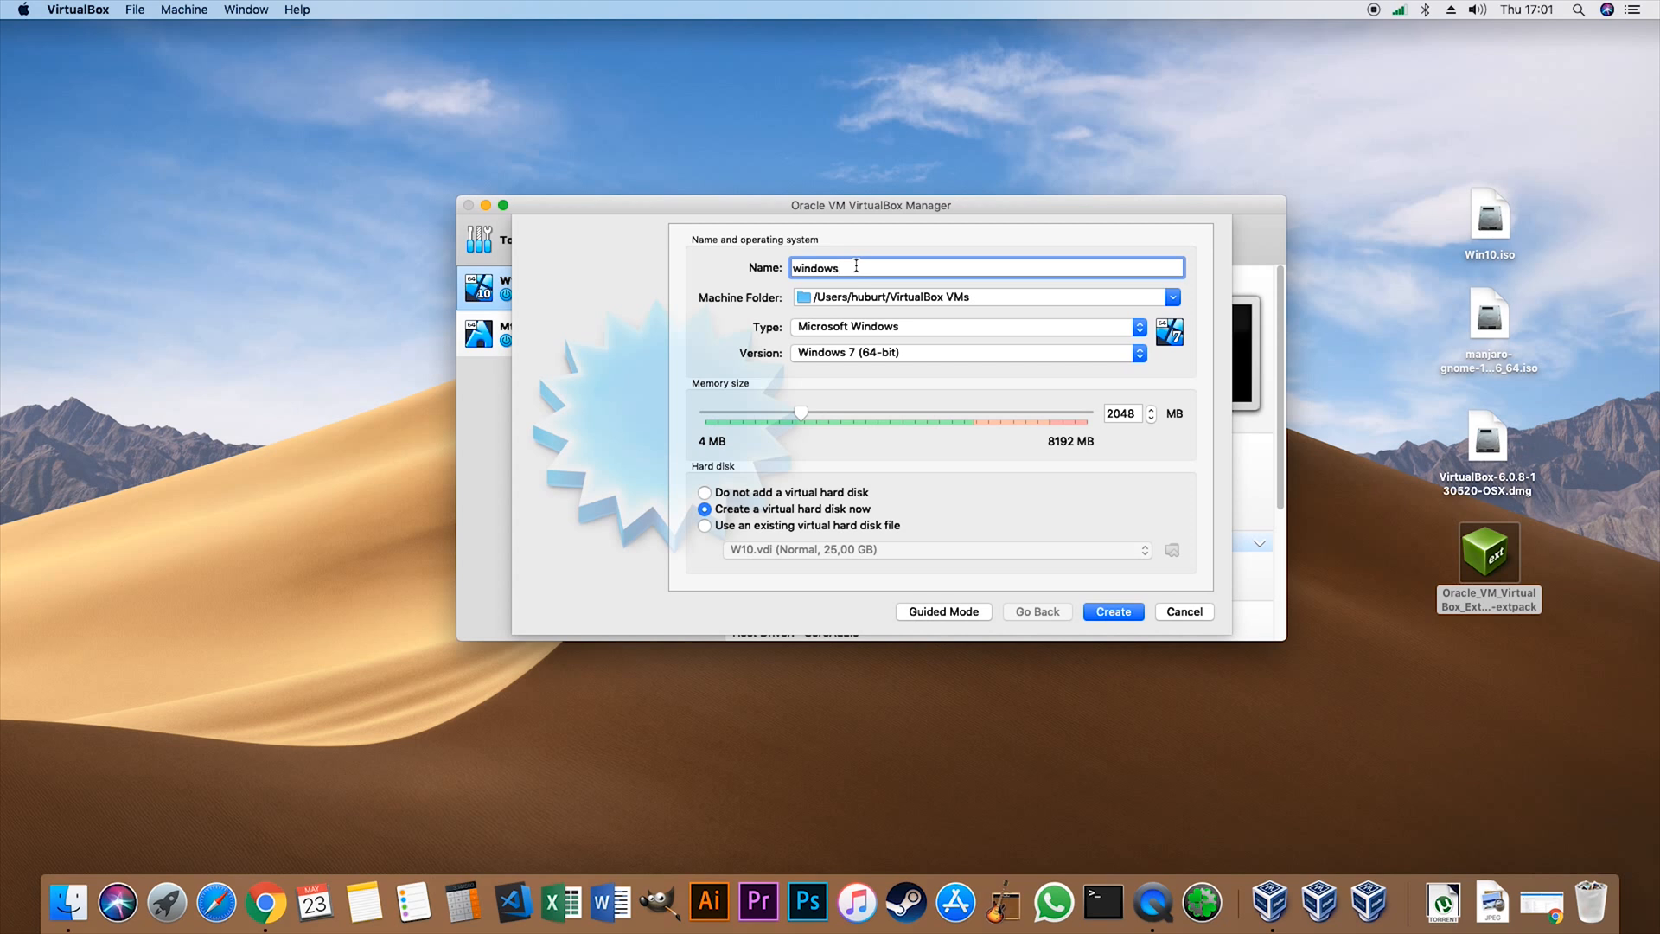
text(10)
click(851, 352)
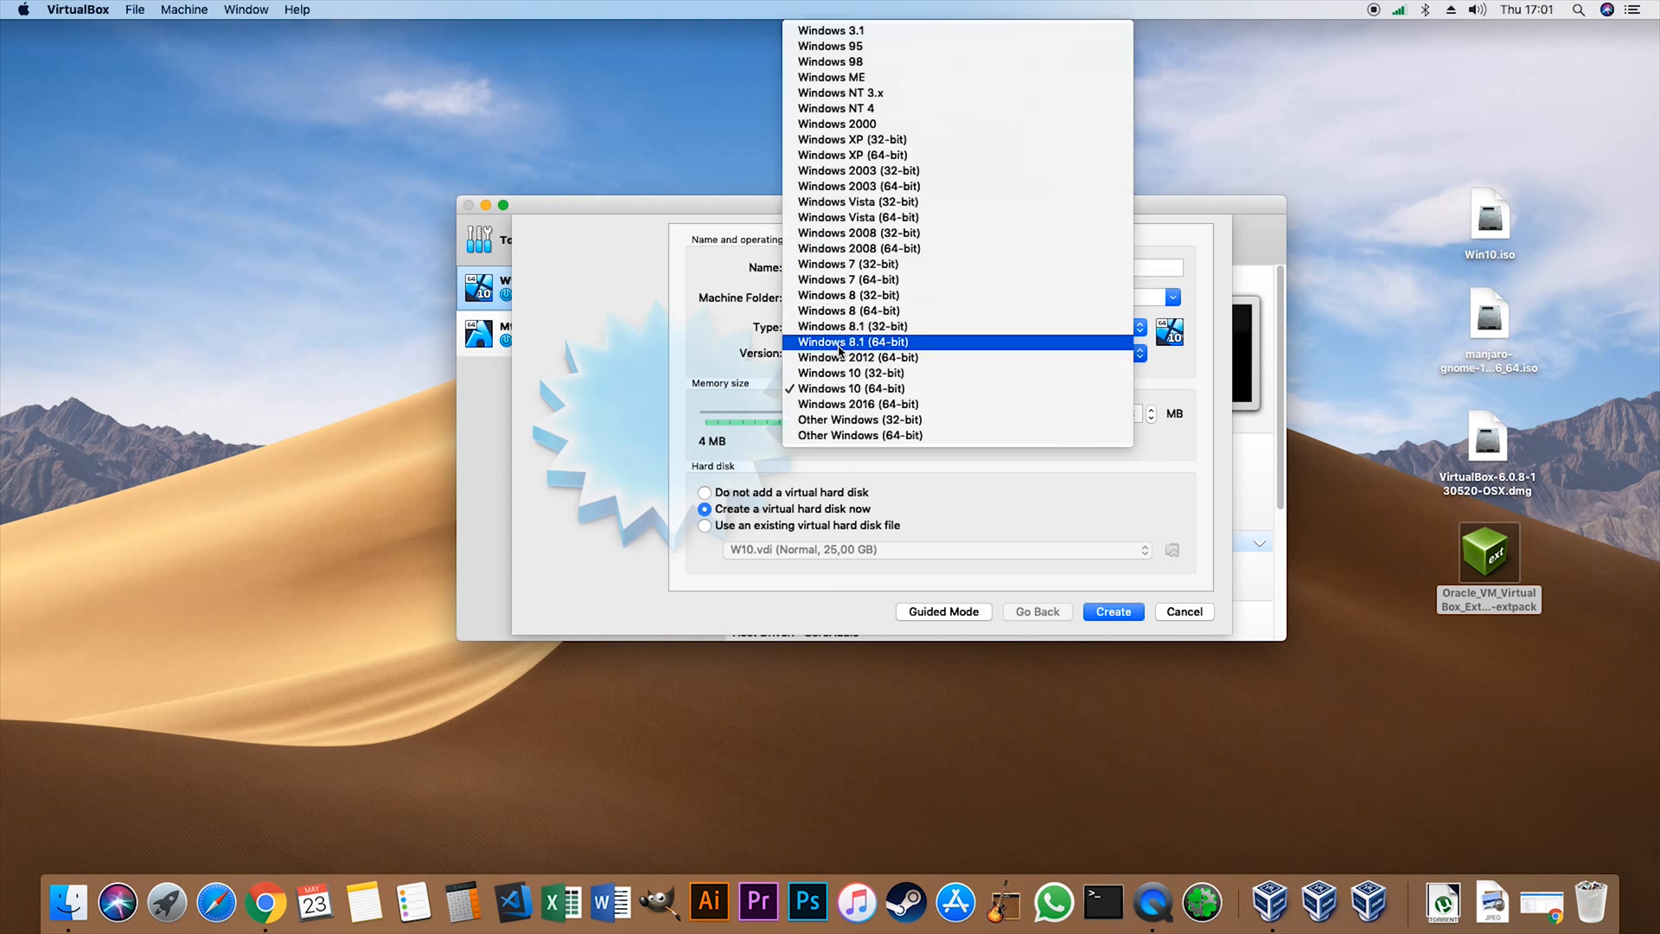
click(822, 394)
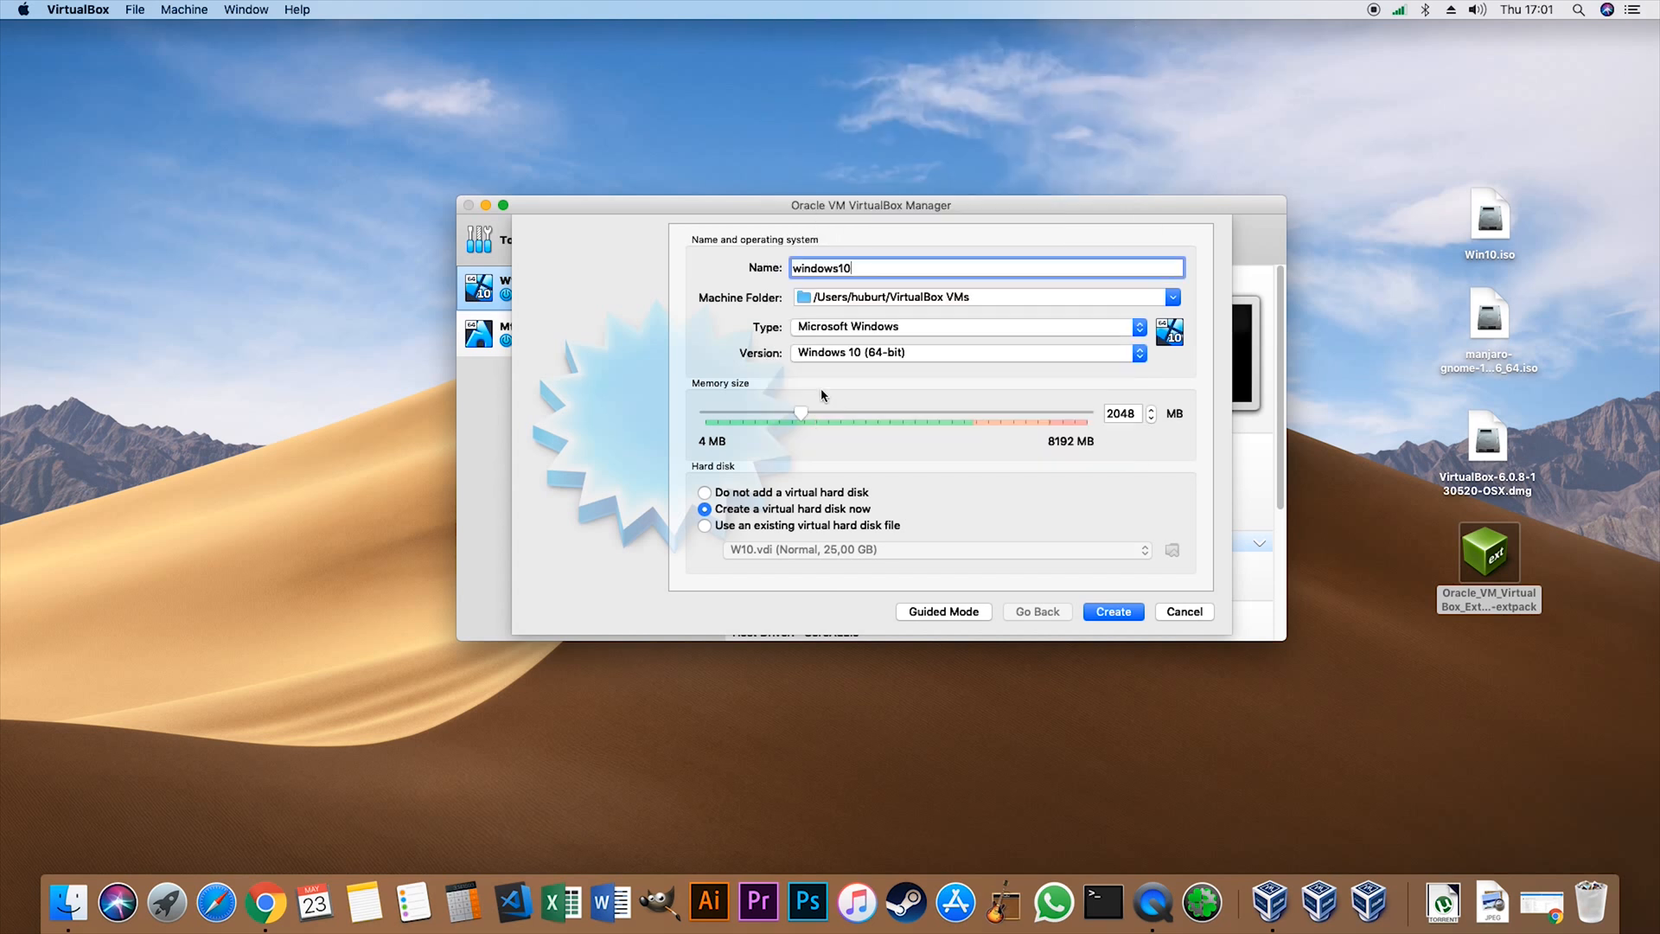
- Set the new virtual machine's memory size to 4096 MB
double_click(1122, 413)
text(4)
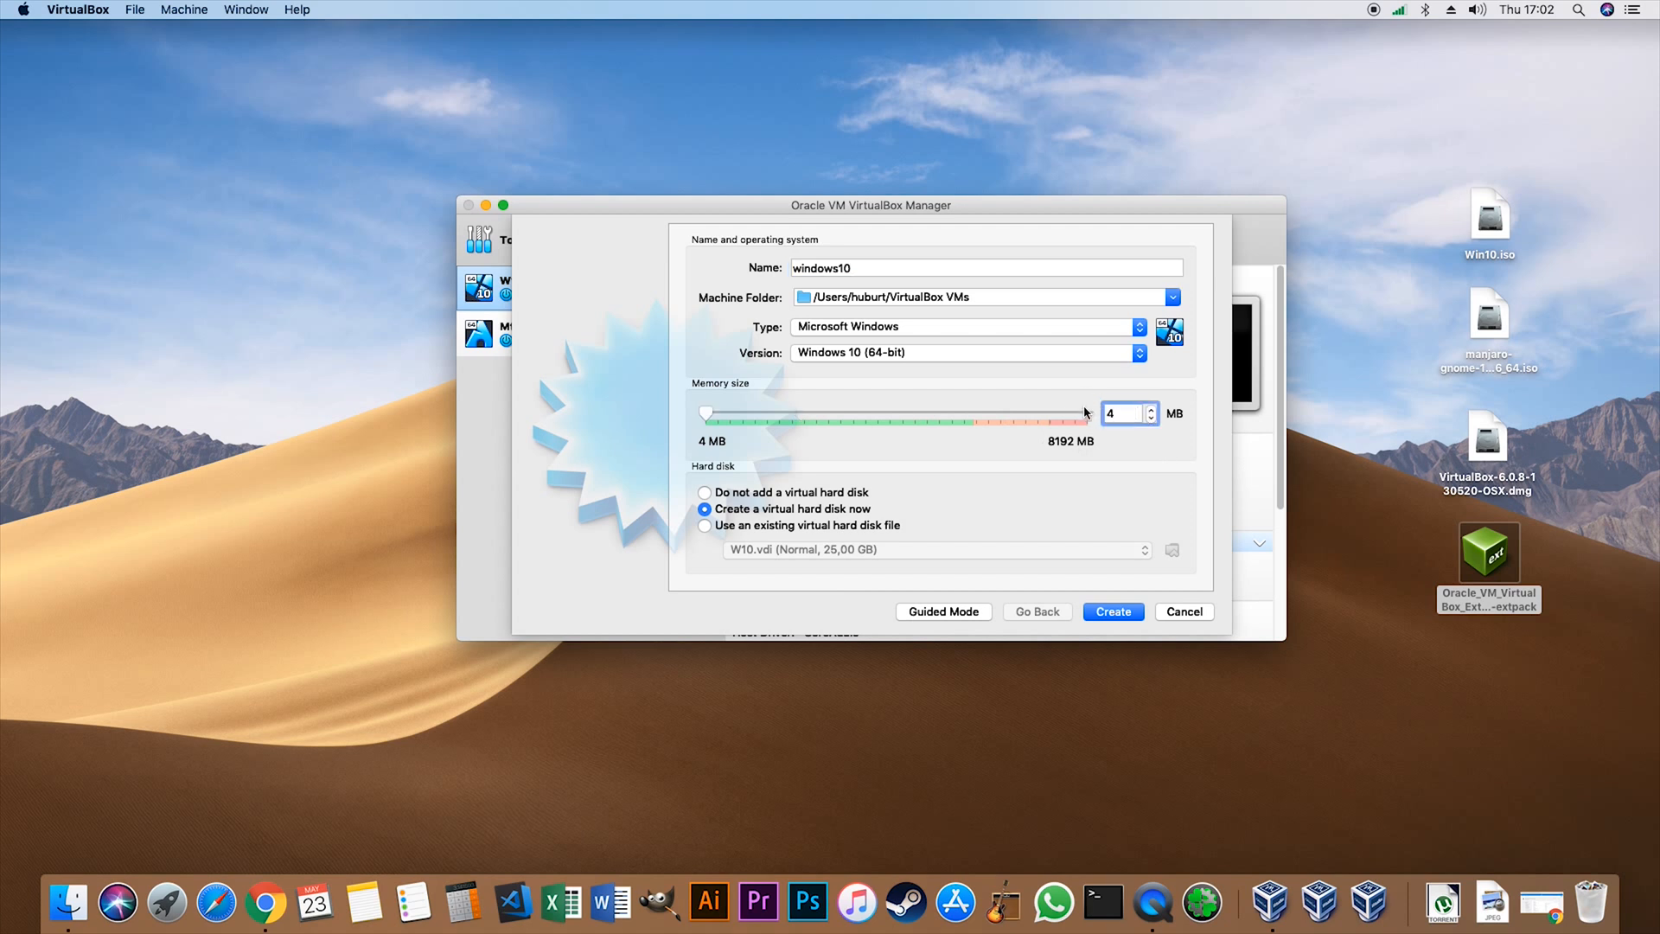
text(096)
drag(889, 211, 932, 255)
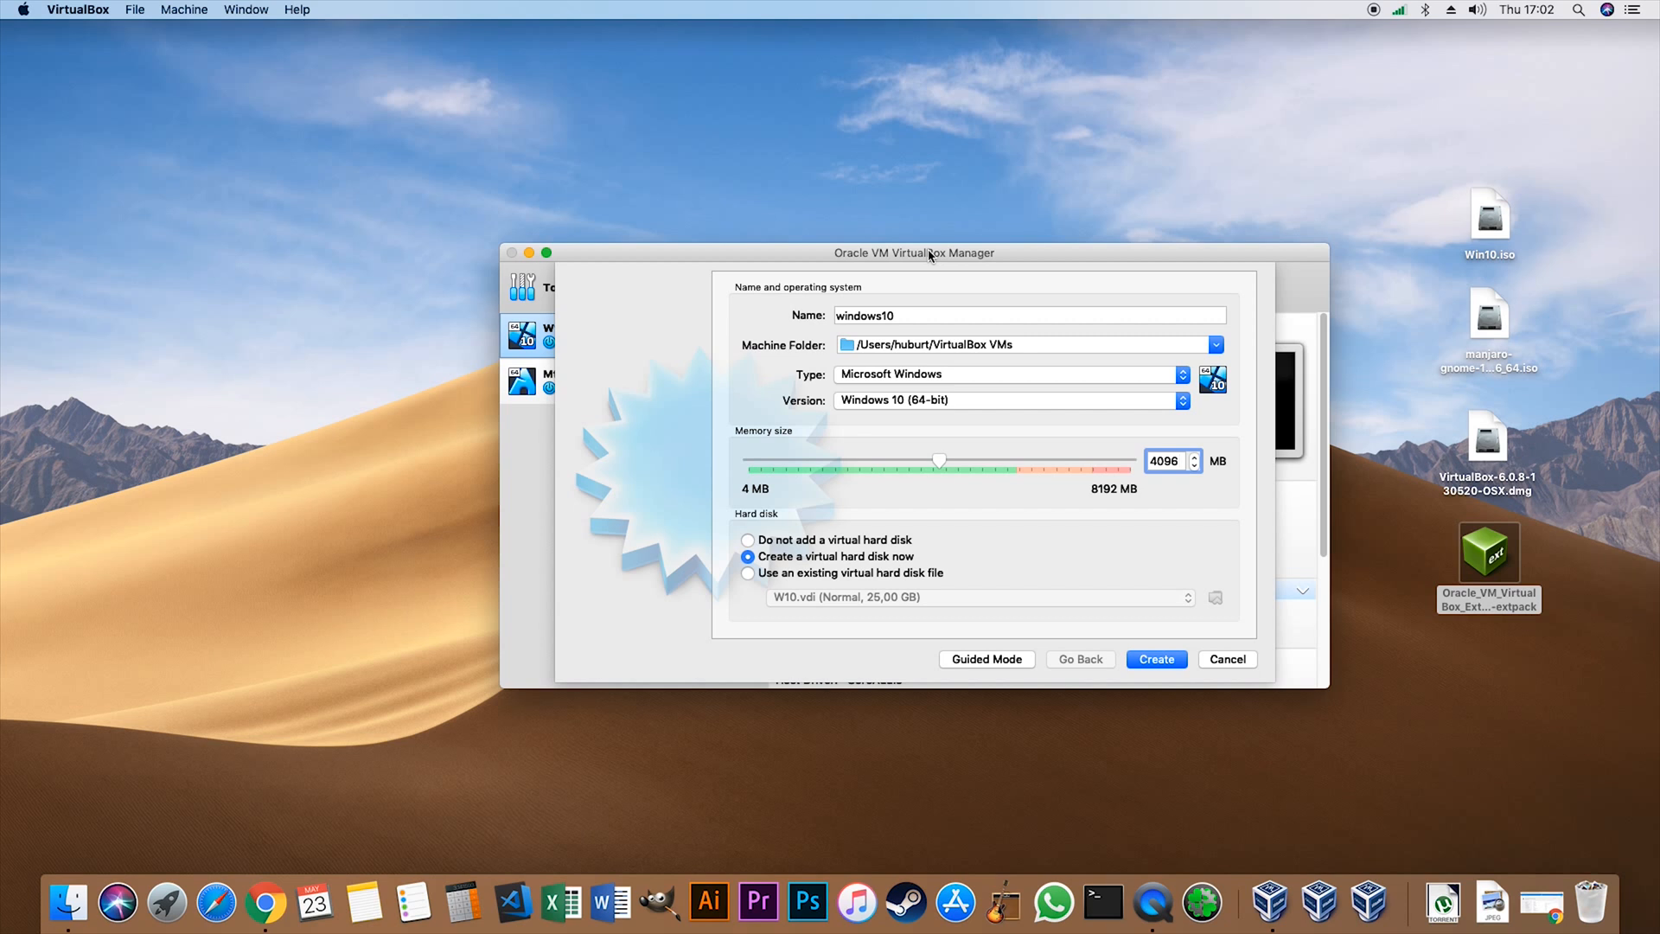
drag(929, 254, 897, 232)
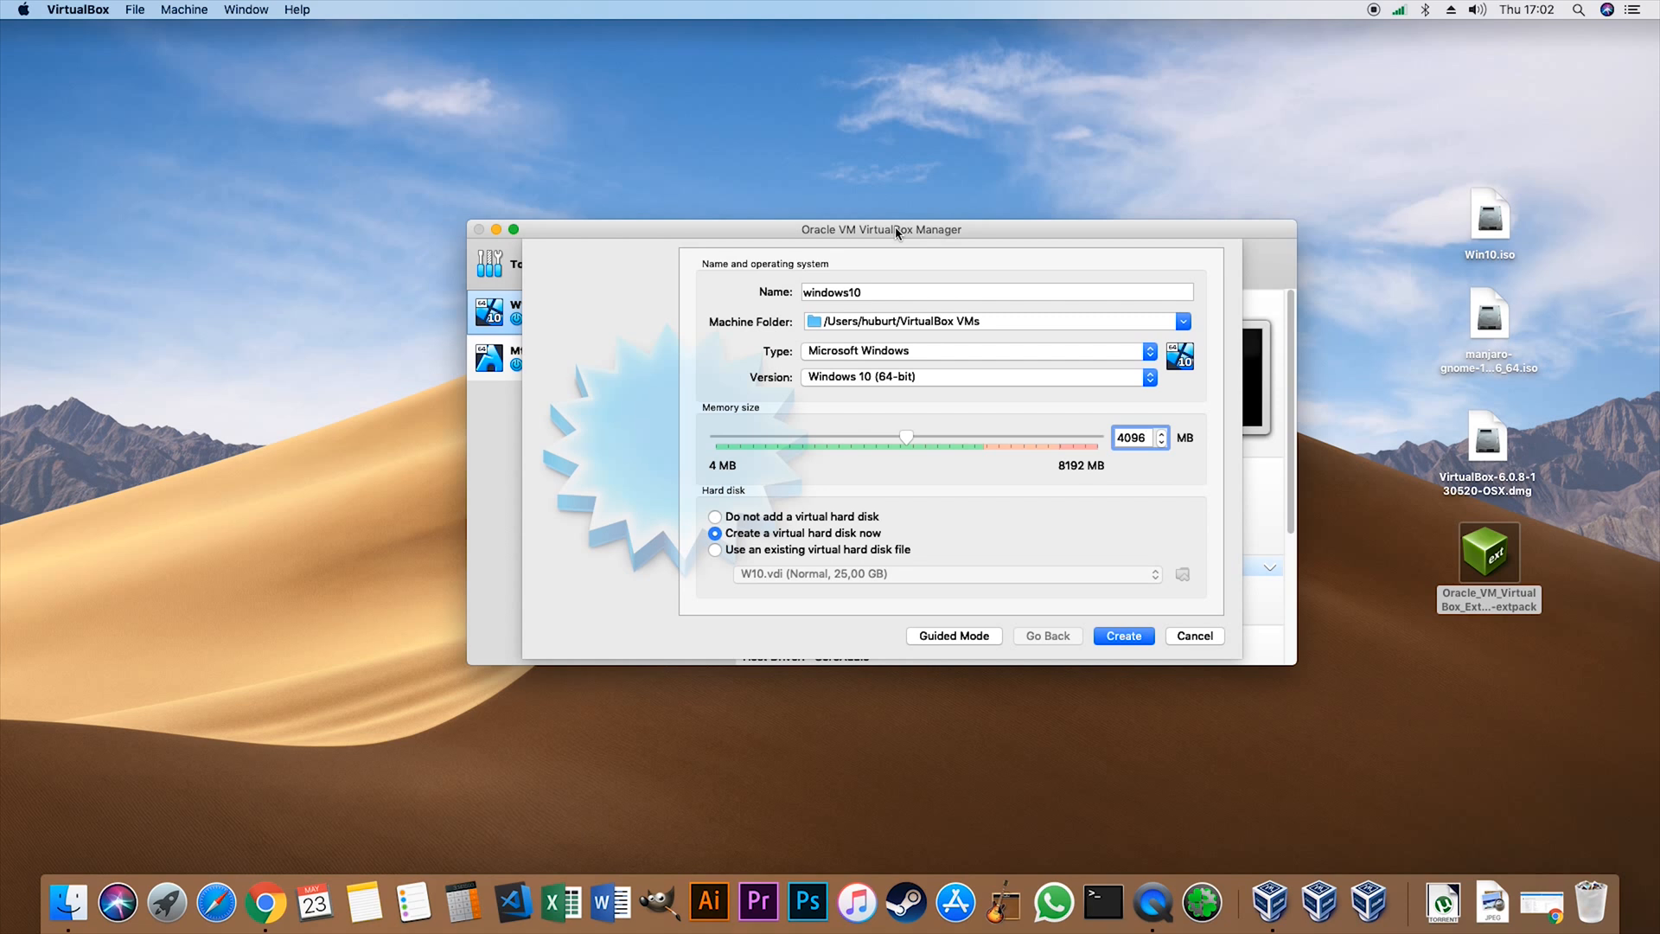
drag(1003, 233, 1001, 230)
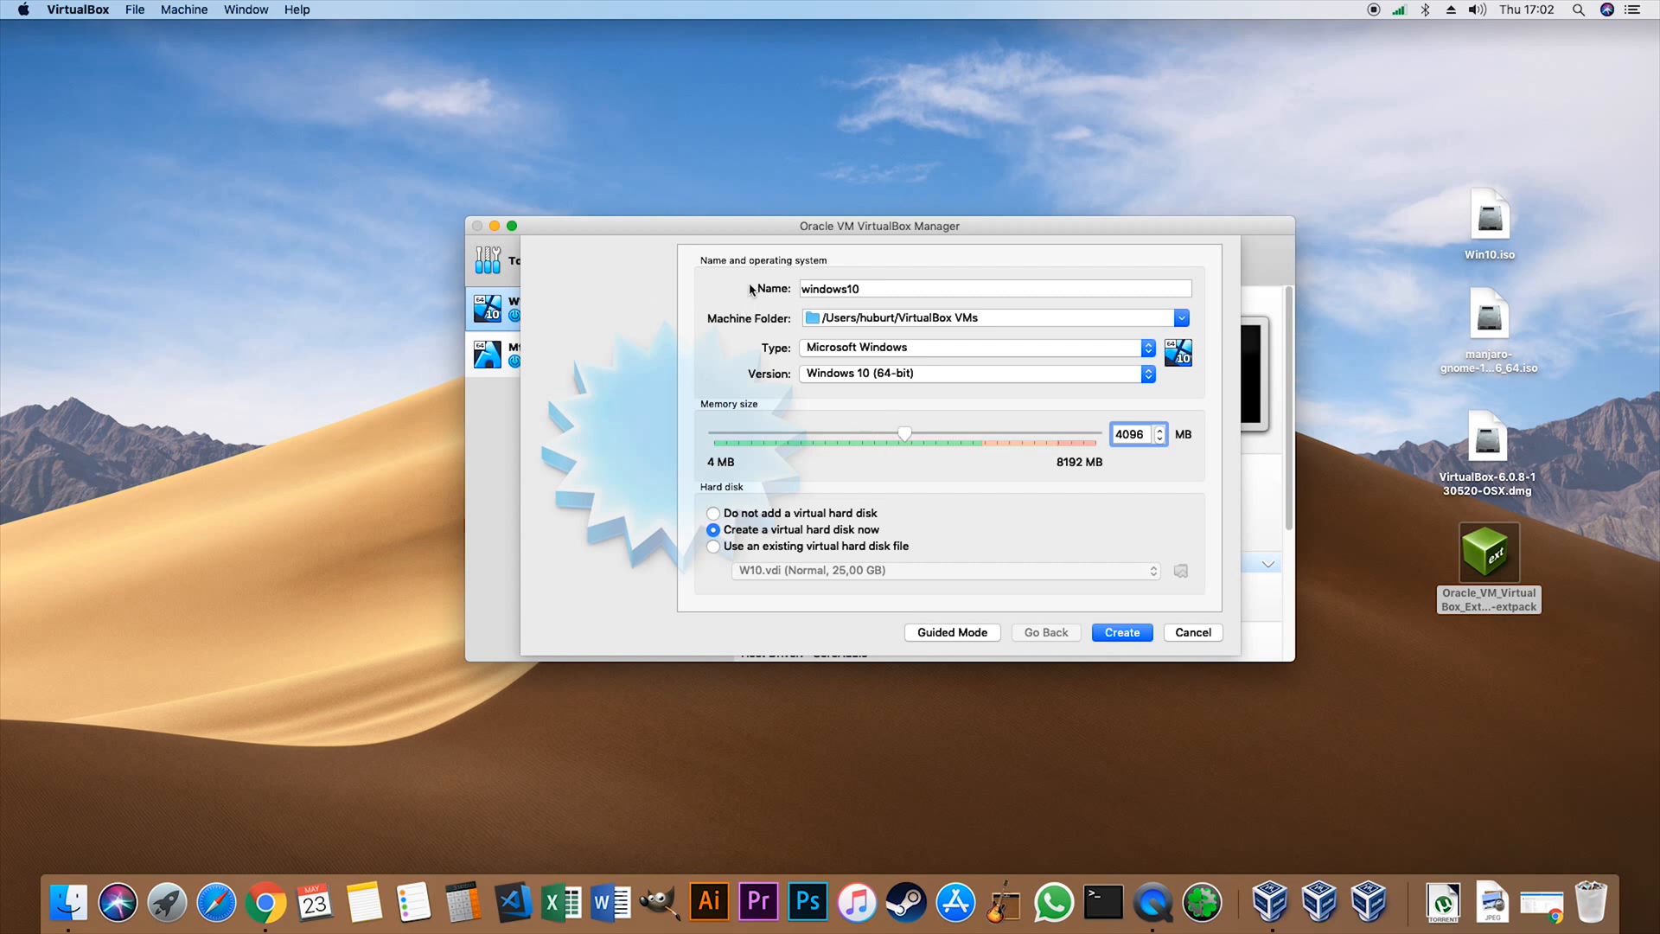
drag(764, 229, 760, 204)
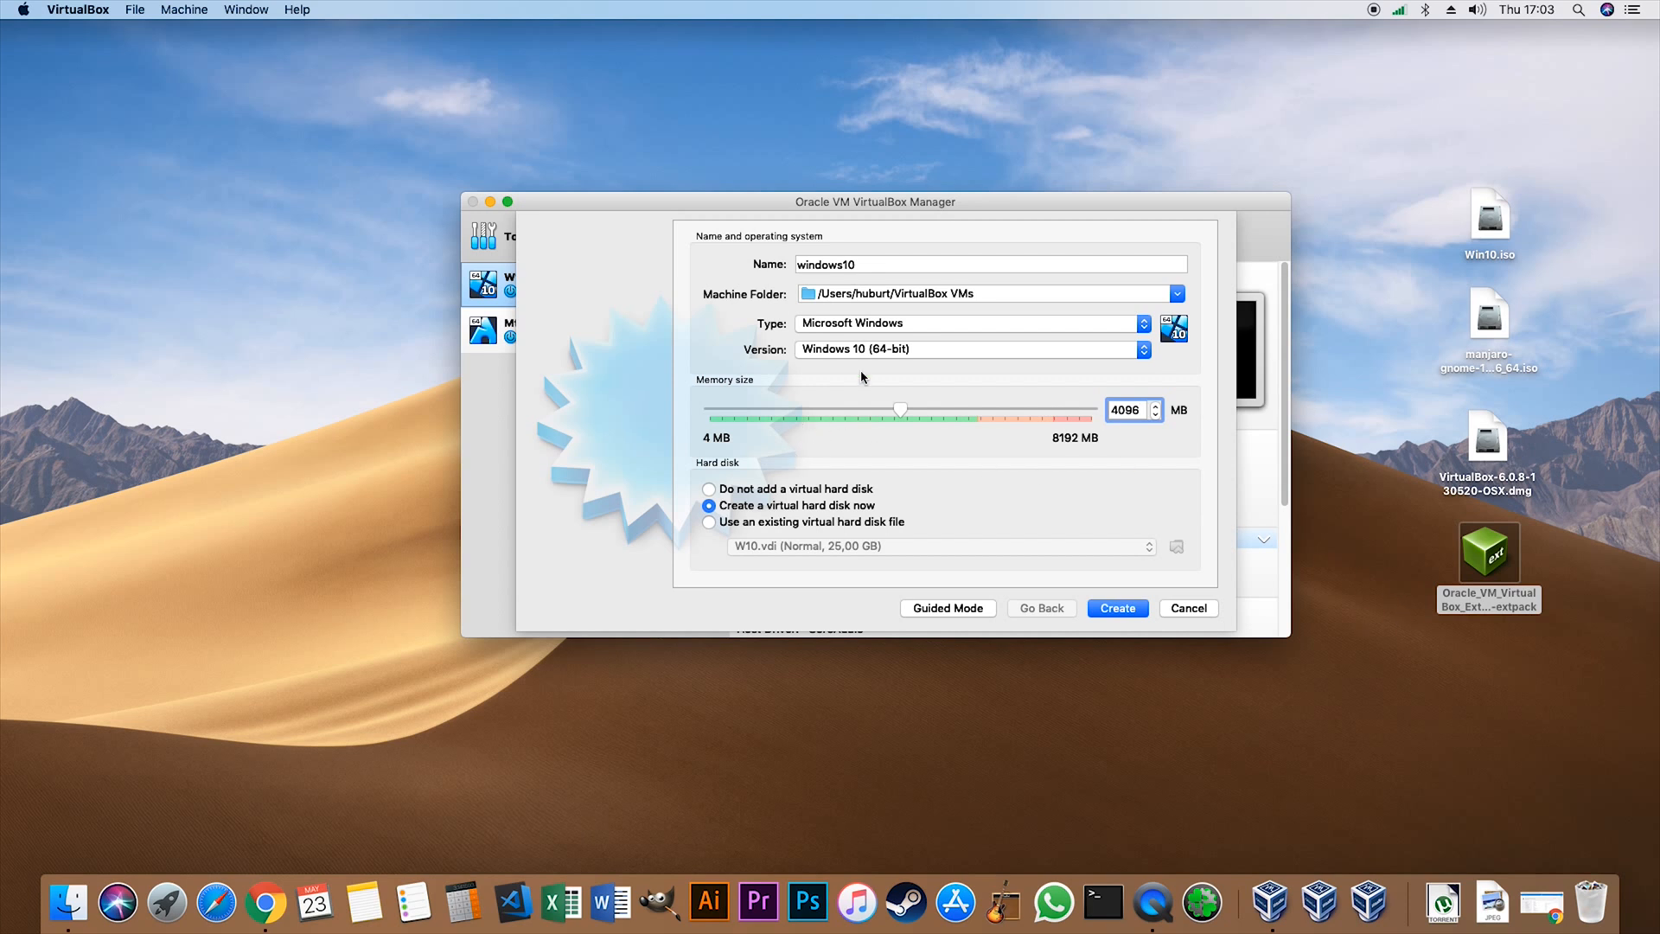
drag(864, 206, 905, 213)
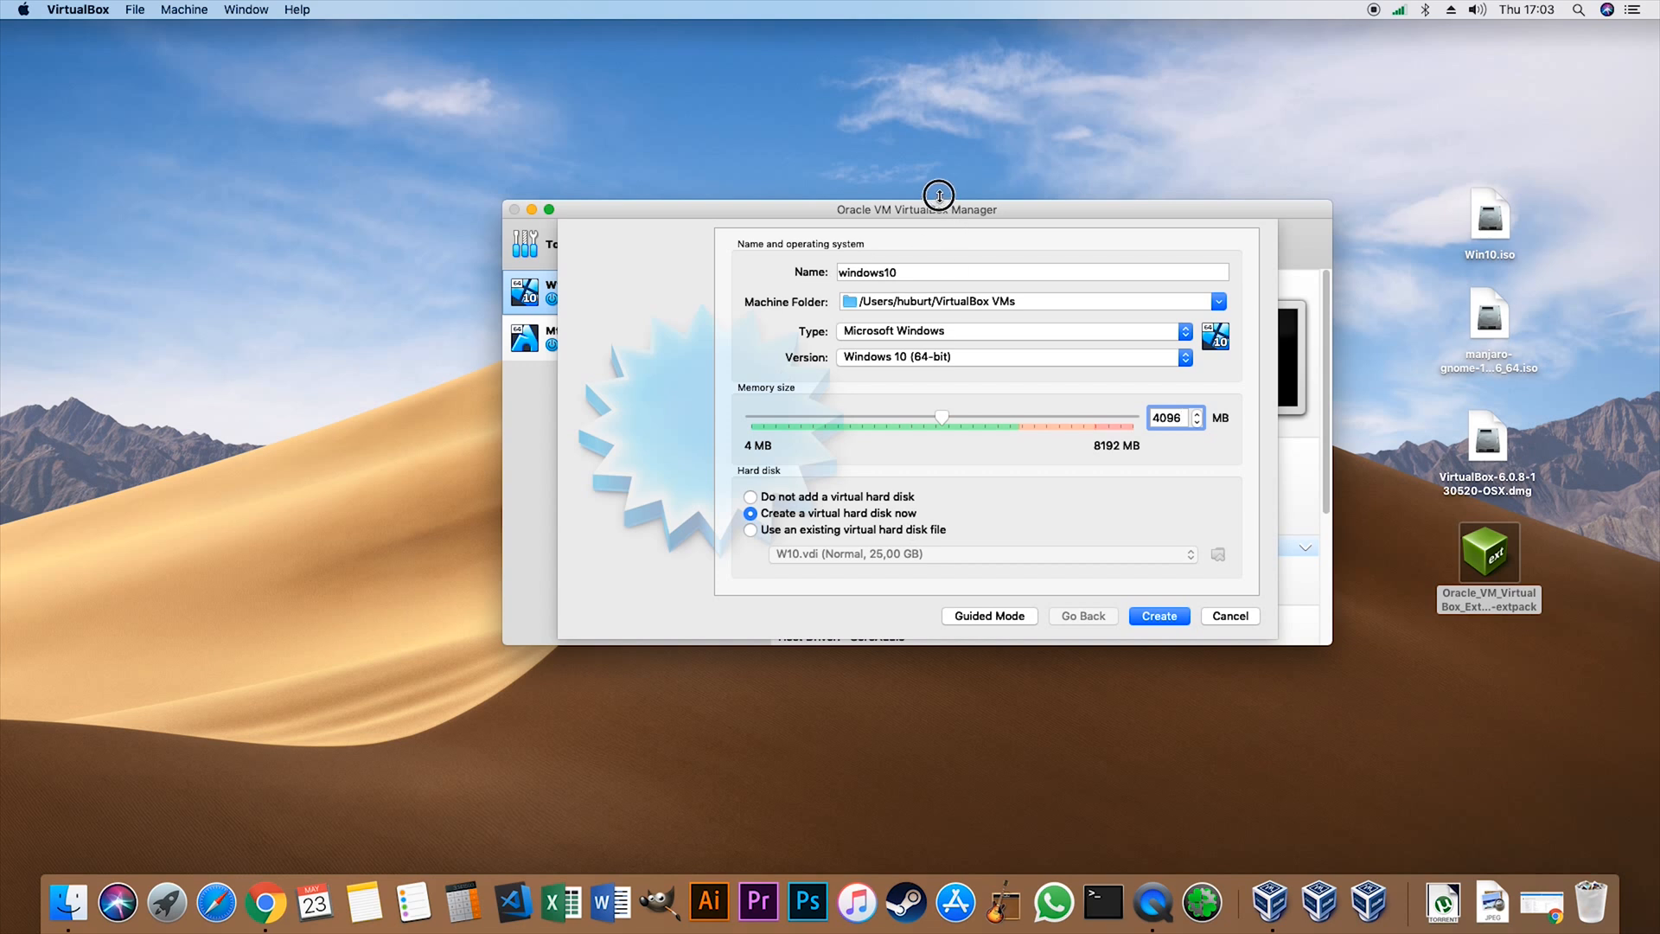
drag(940, 206, 939, 187)
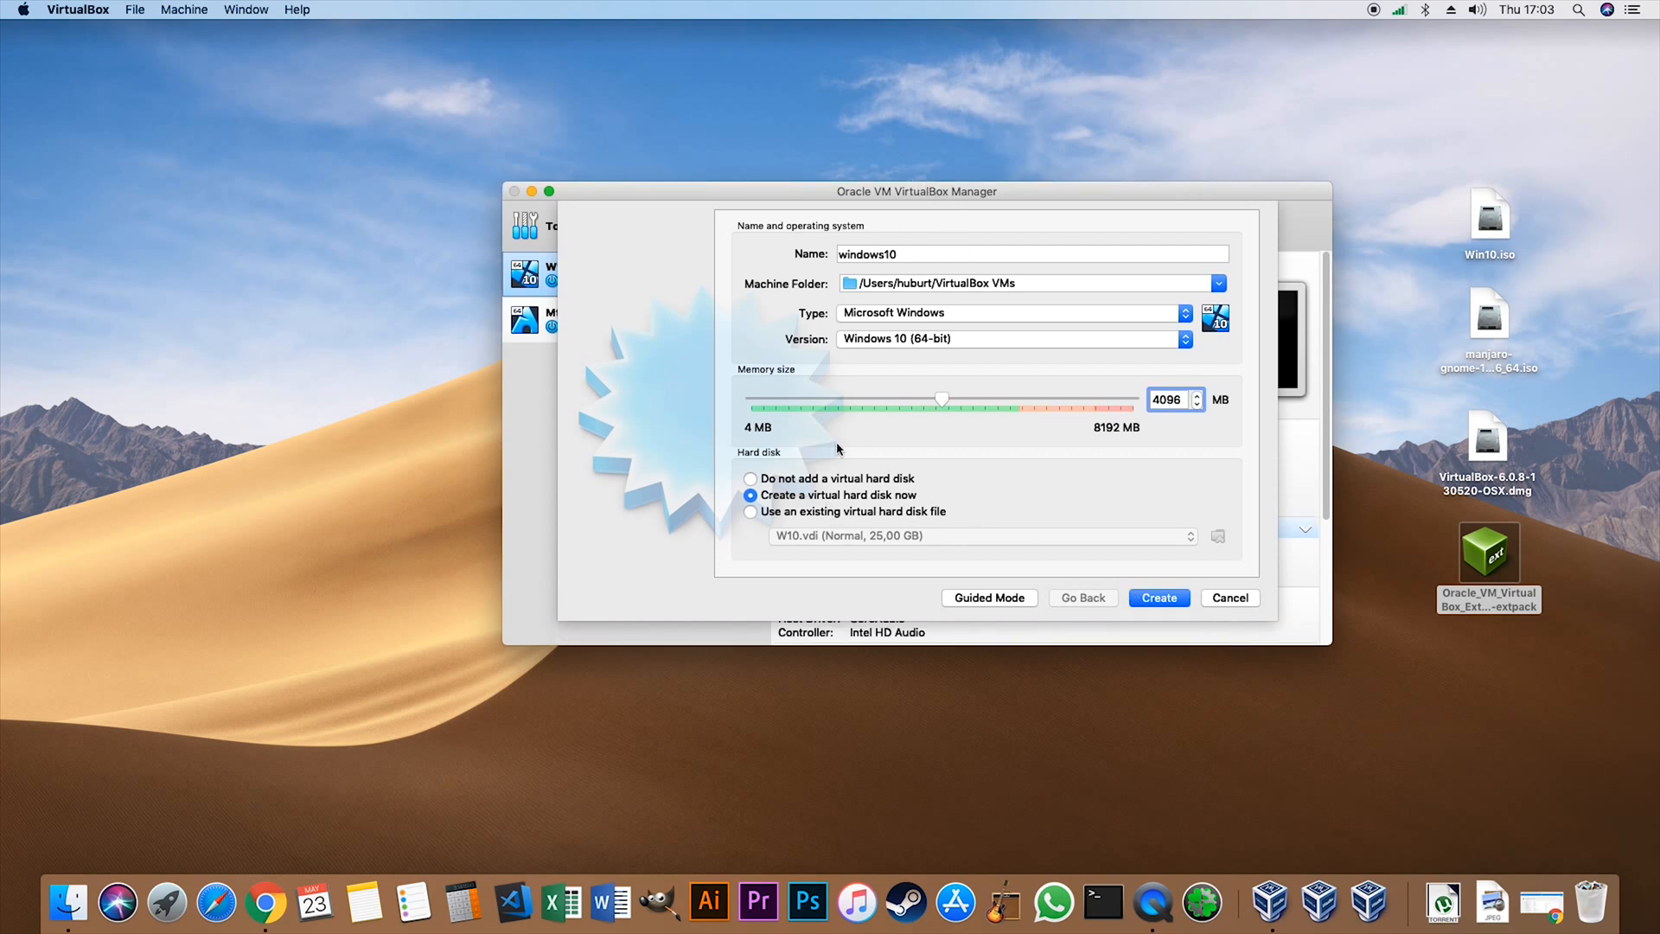
- Proceed to creating the virtual hard disk and set its file location to windows10test in the VM folder on Storage
click(1174, 596)
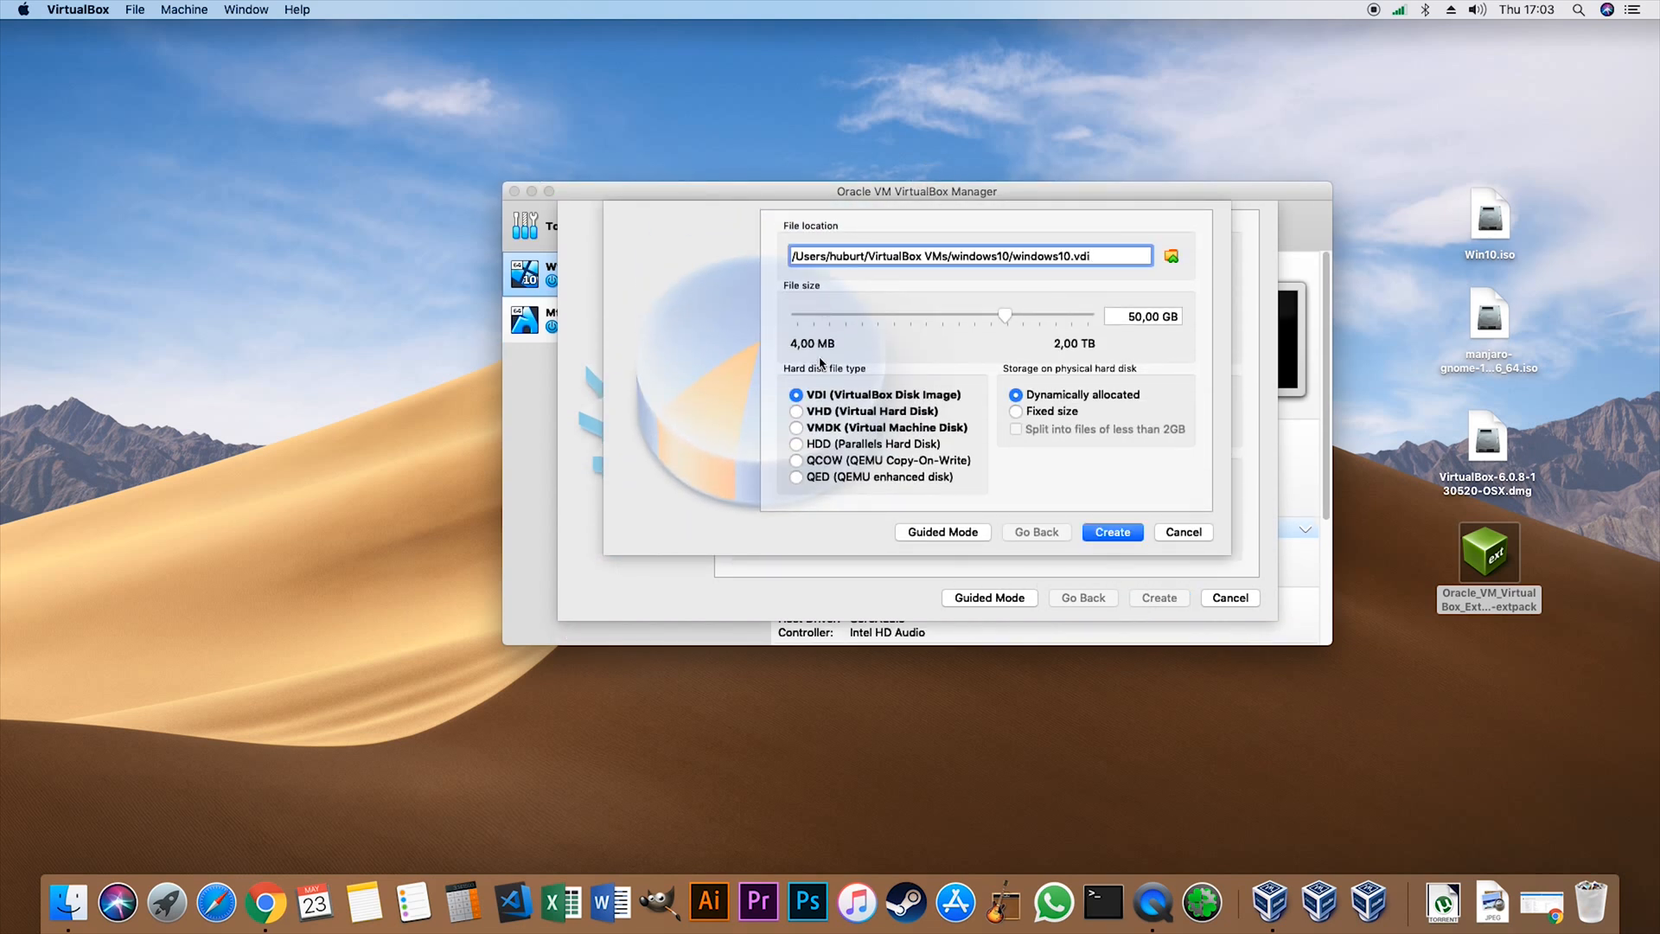
click(1171, 258)
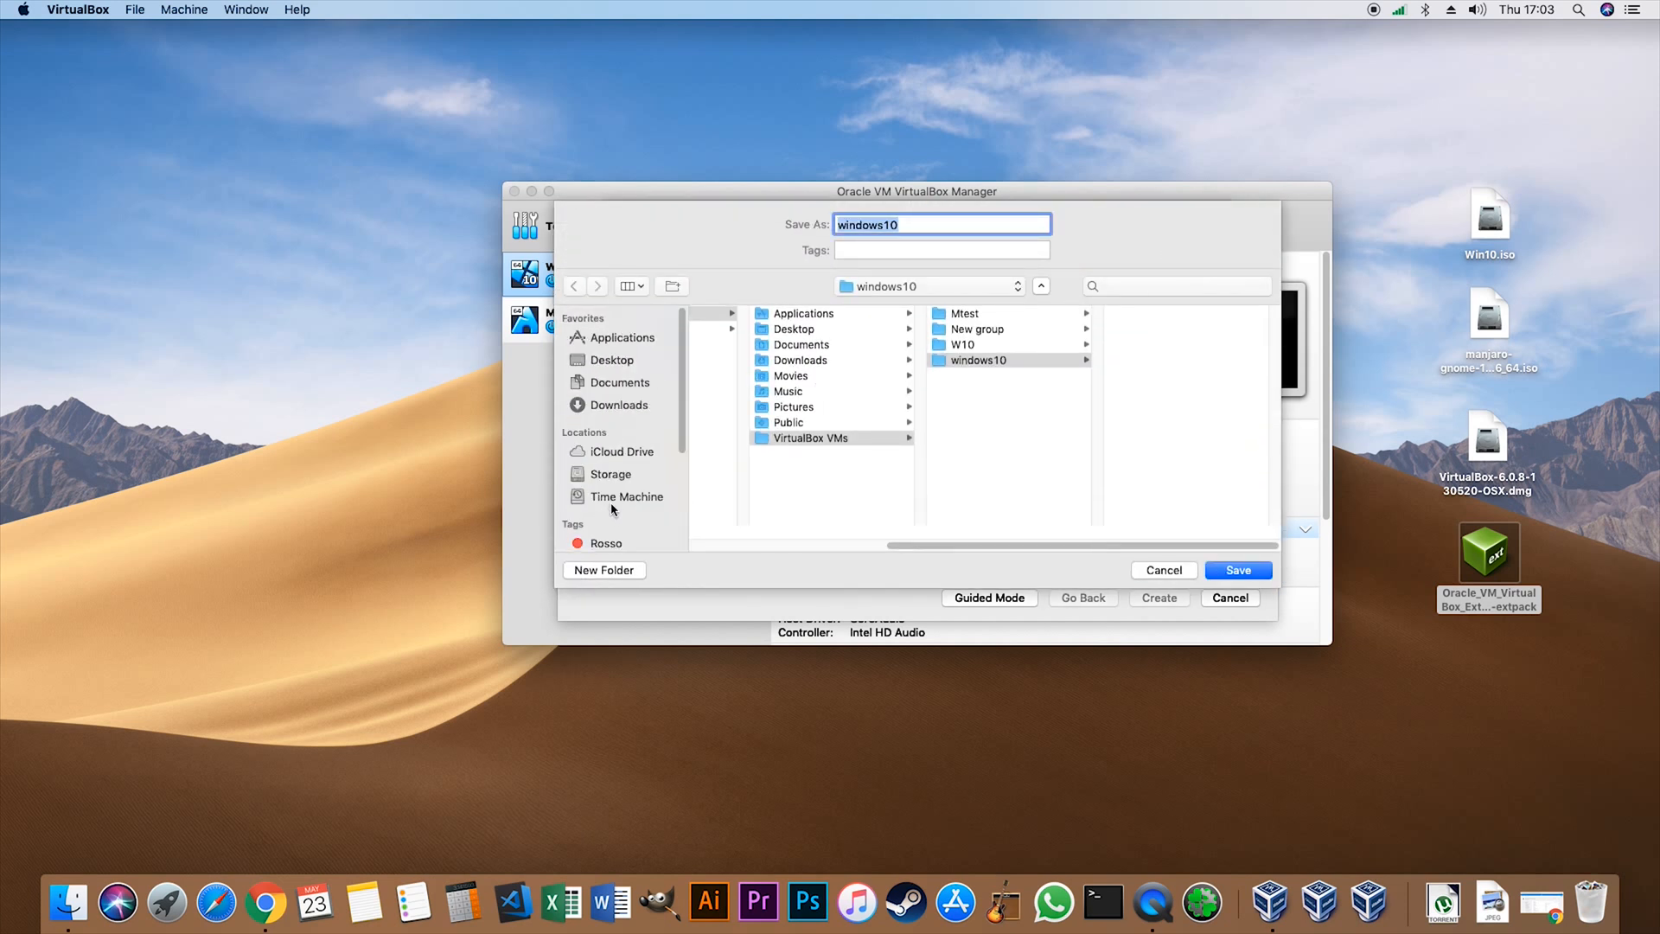
click(610, 473)
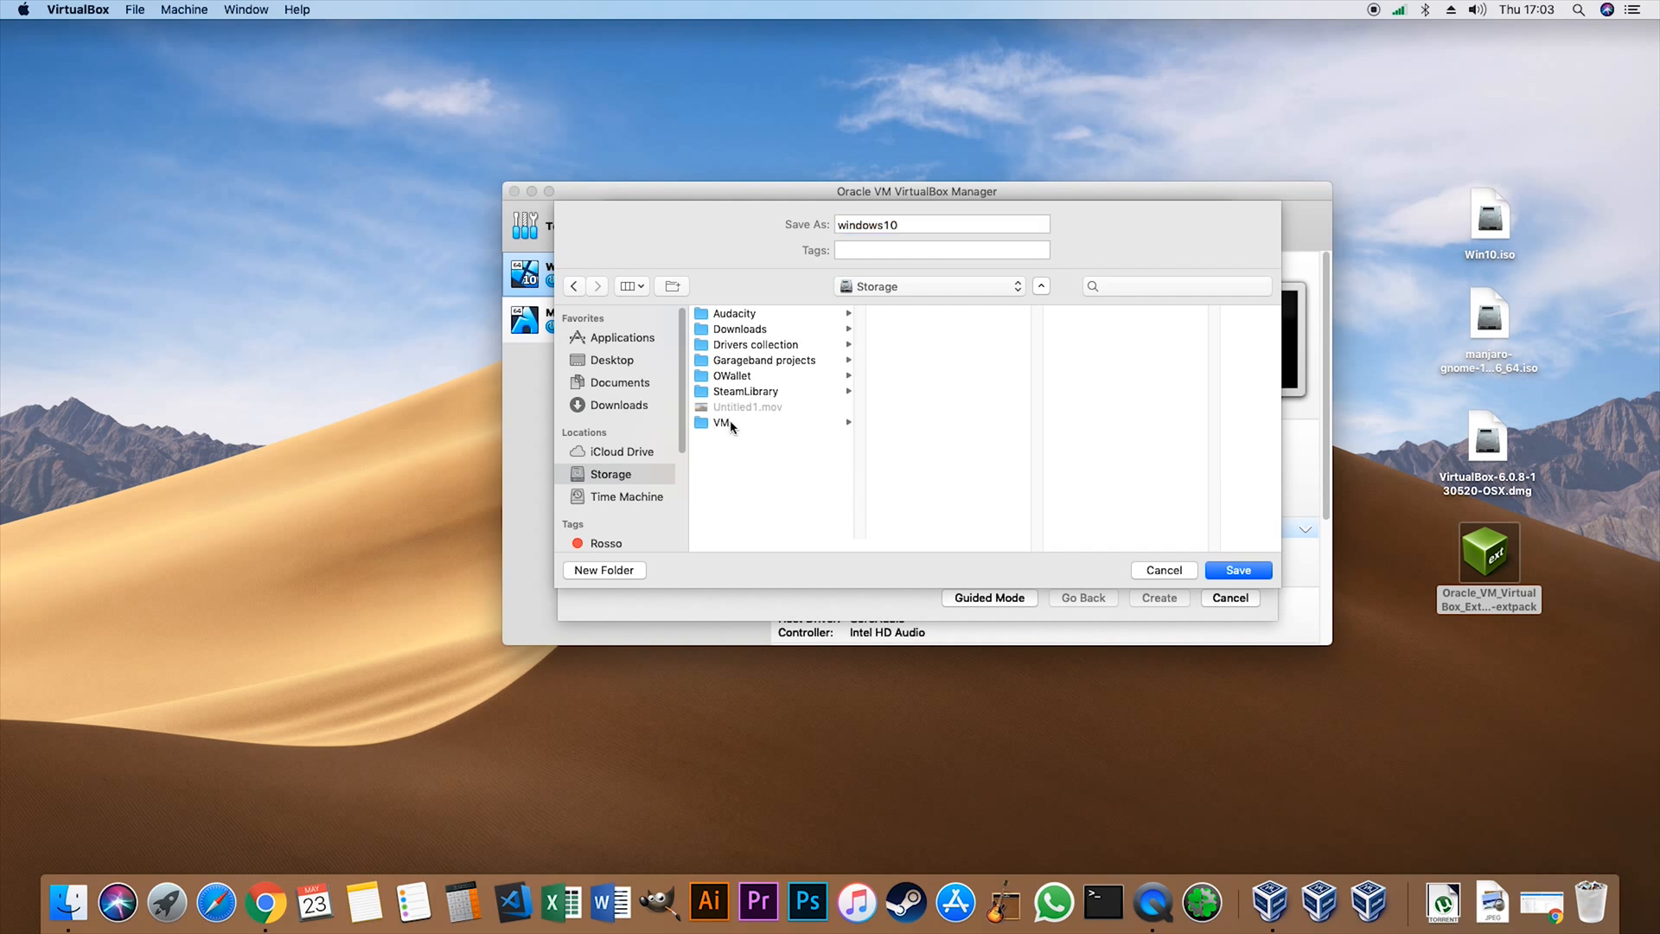
click(726, 423)
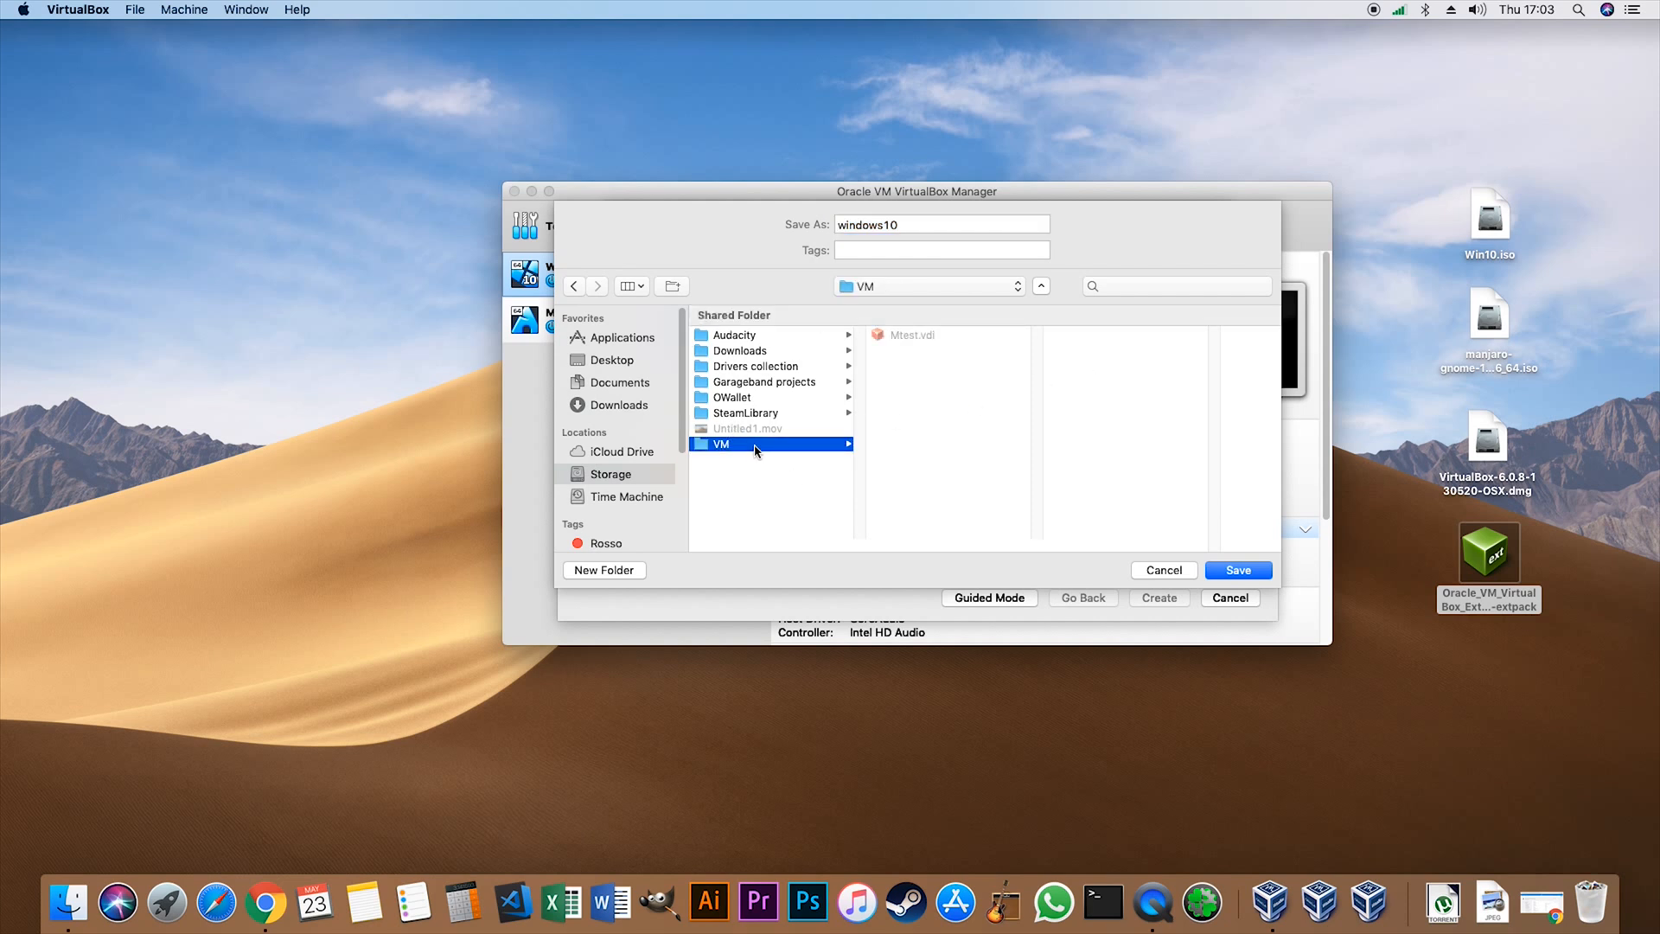
click(934, 225)
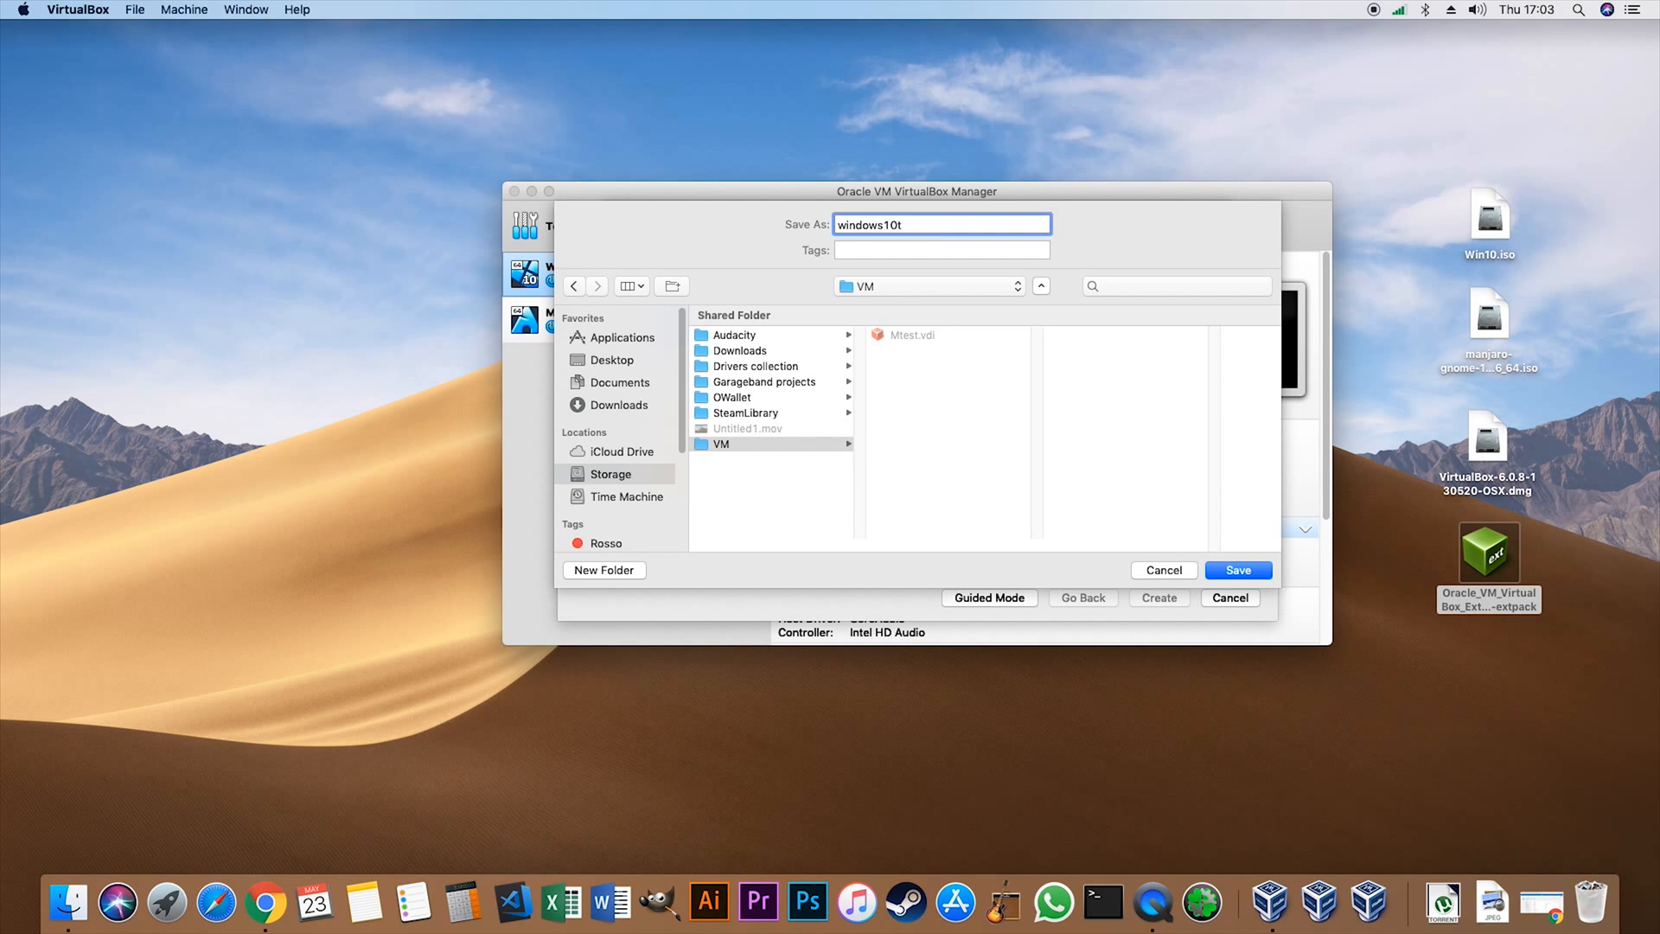
text(test)
click(1238, 571)
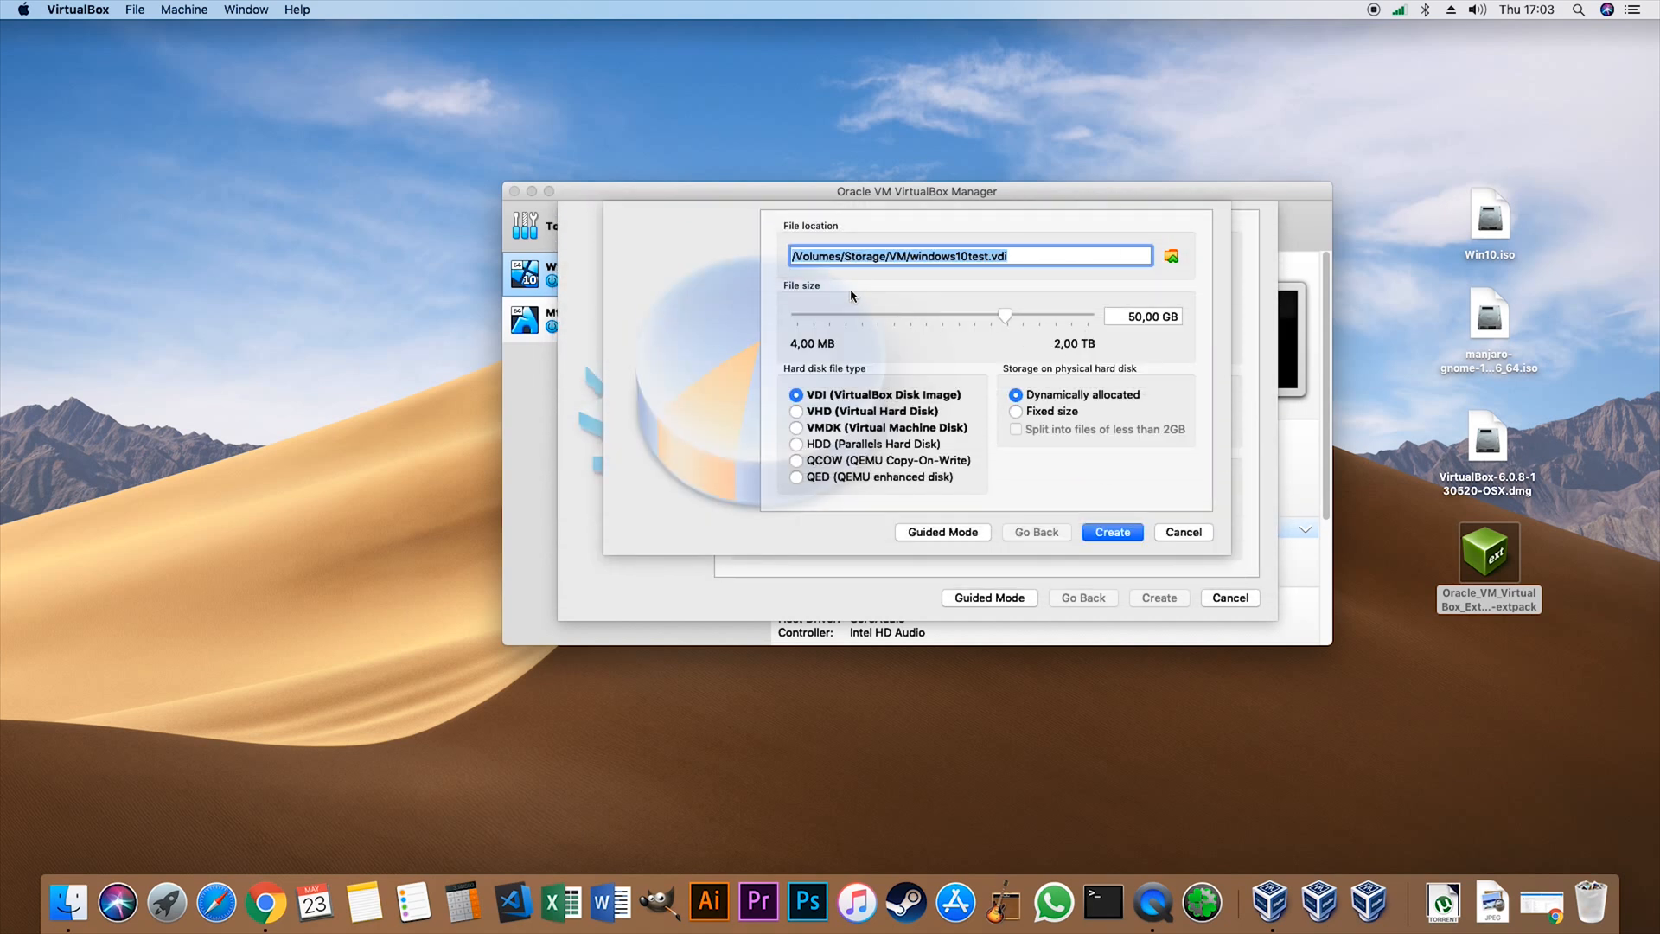
- Set the virtual disk's size to 20 GB with fixed size storage and create the disk
double_click(1133, 316)
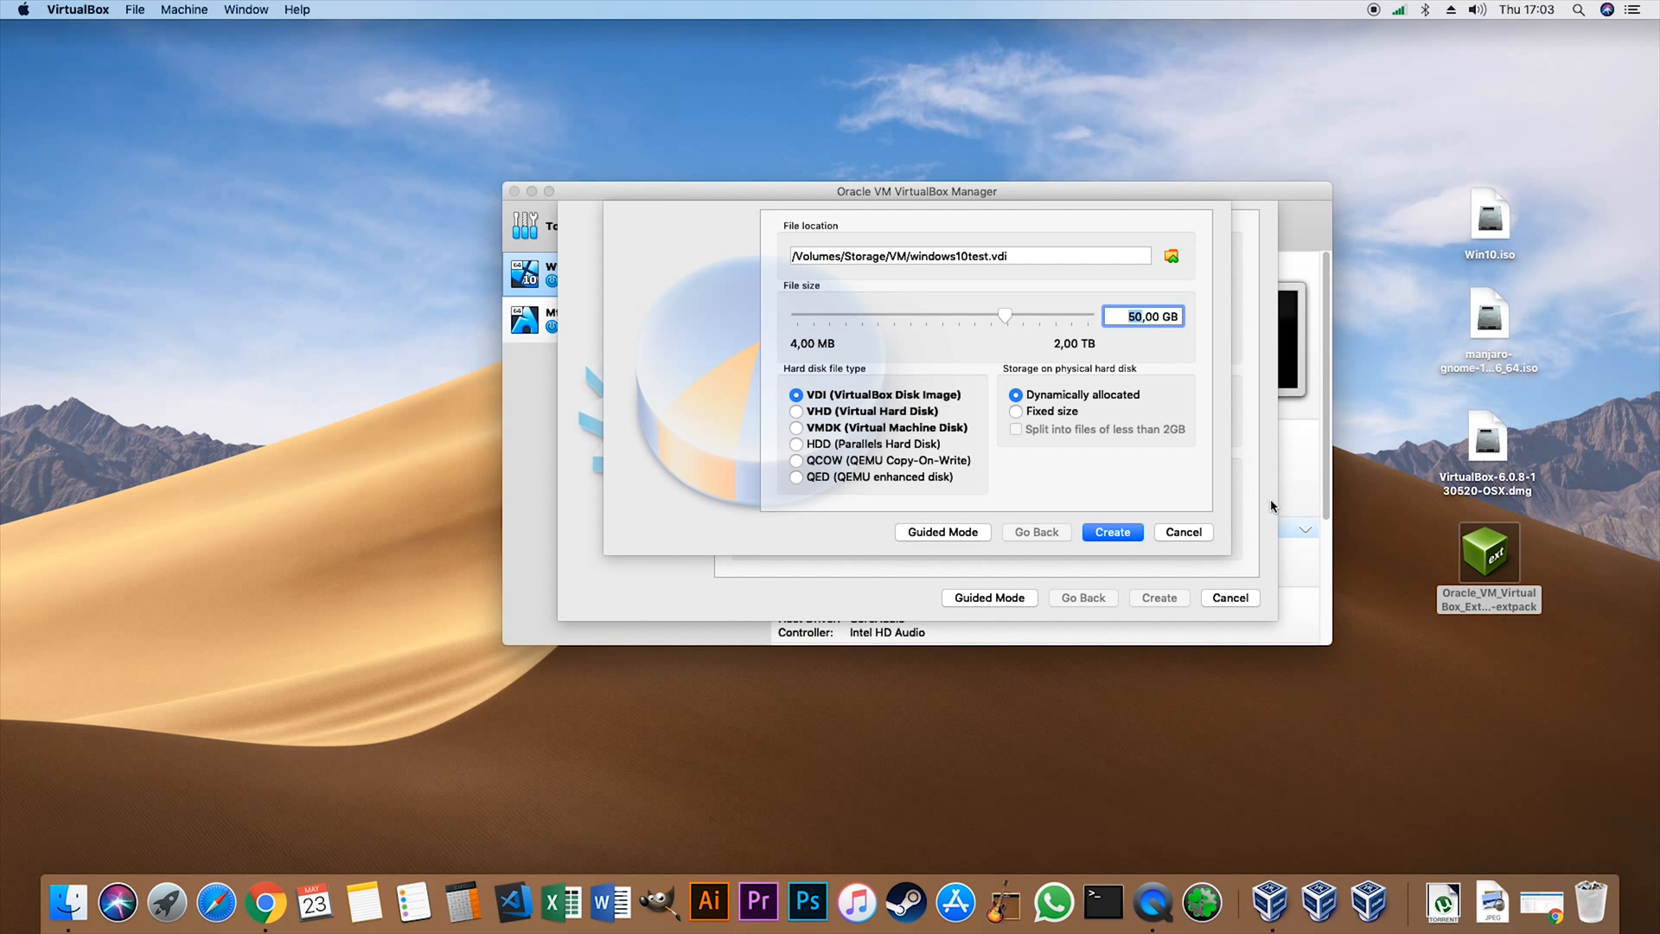
text(20)
drag(1181, 322, 1115, 309)
click(1124, 318)
mouse_move(1125, 319)
mouse_down()
mouse_move(1189, 326)
mouse_move(1113, 306)
mouse_move(1195, 326)
mouse_move(1107, 332)
mouse_up()
click(1178, 317)
click(1132, 315)
click(1017, 412)
drag(1000, 192, 1011, 187)
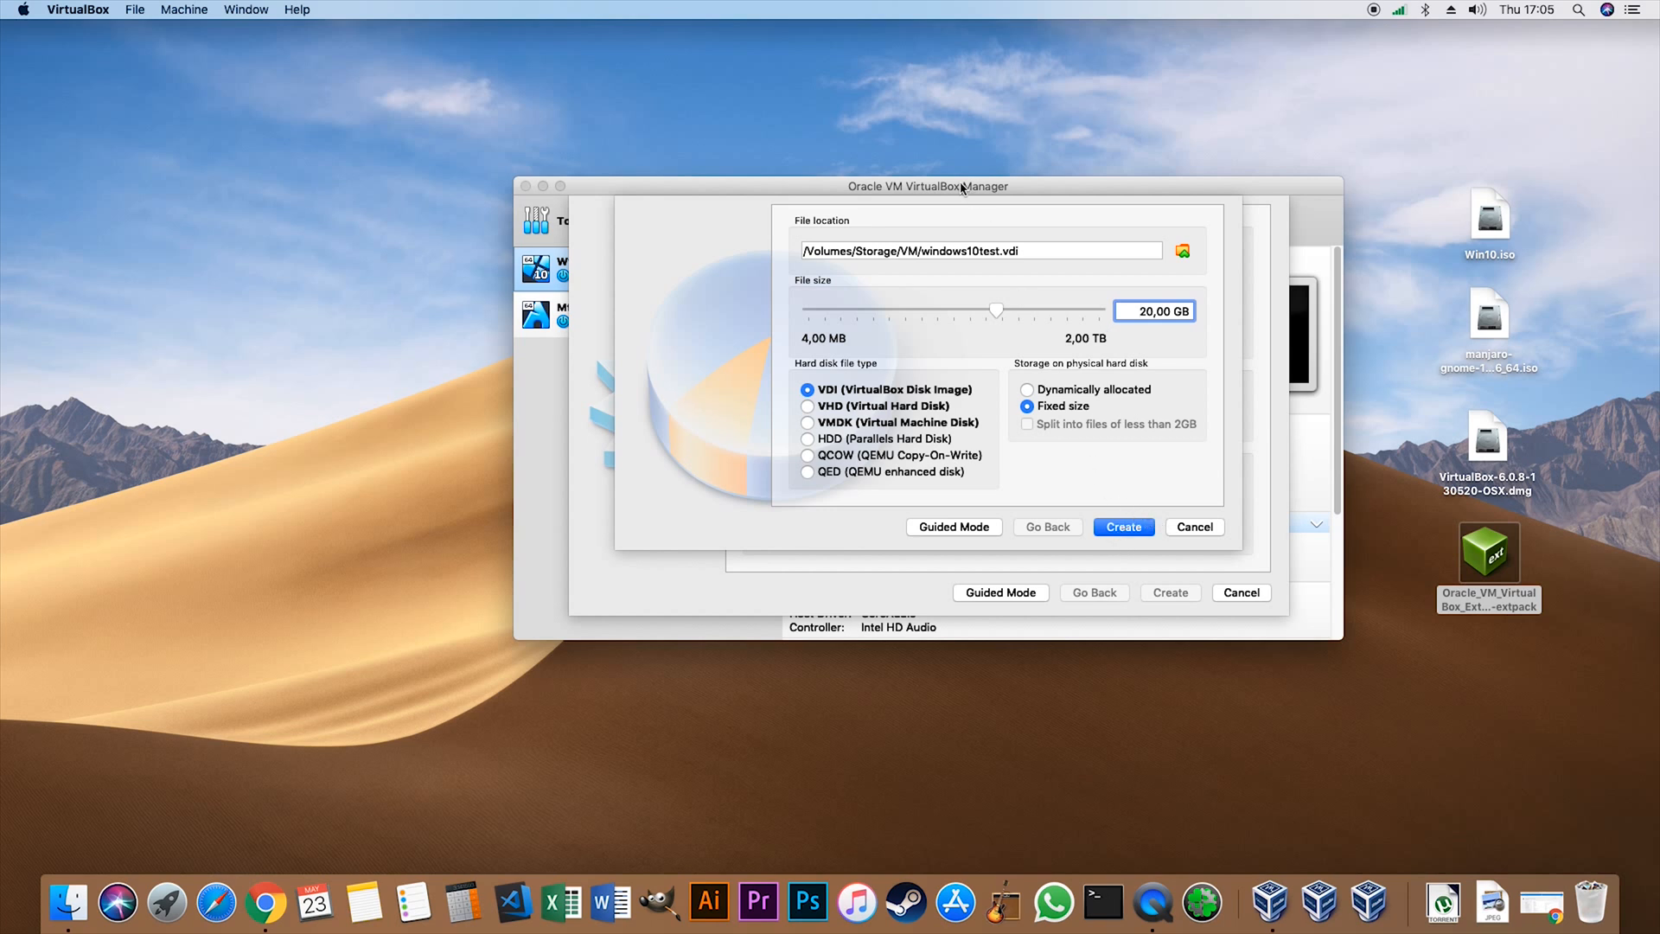
click(1135, 534)
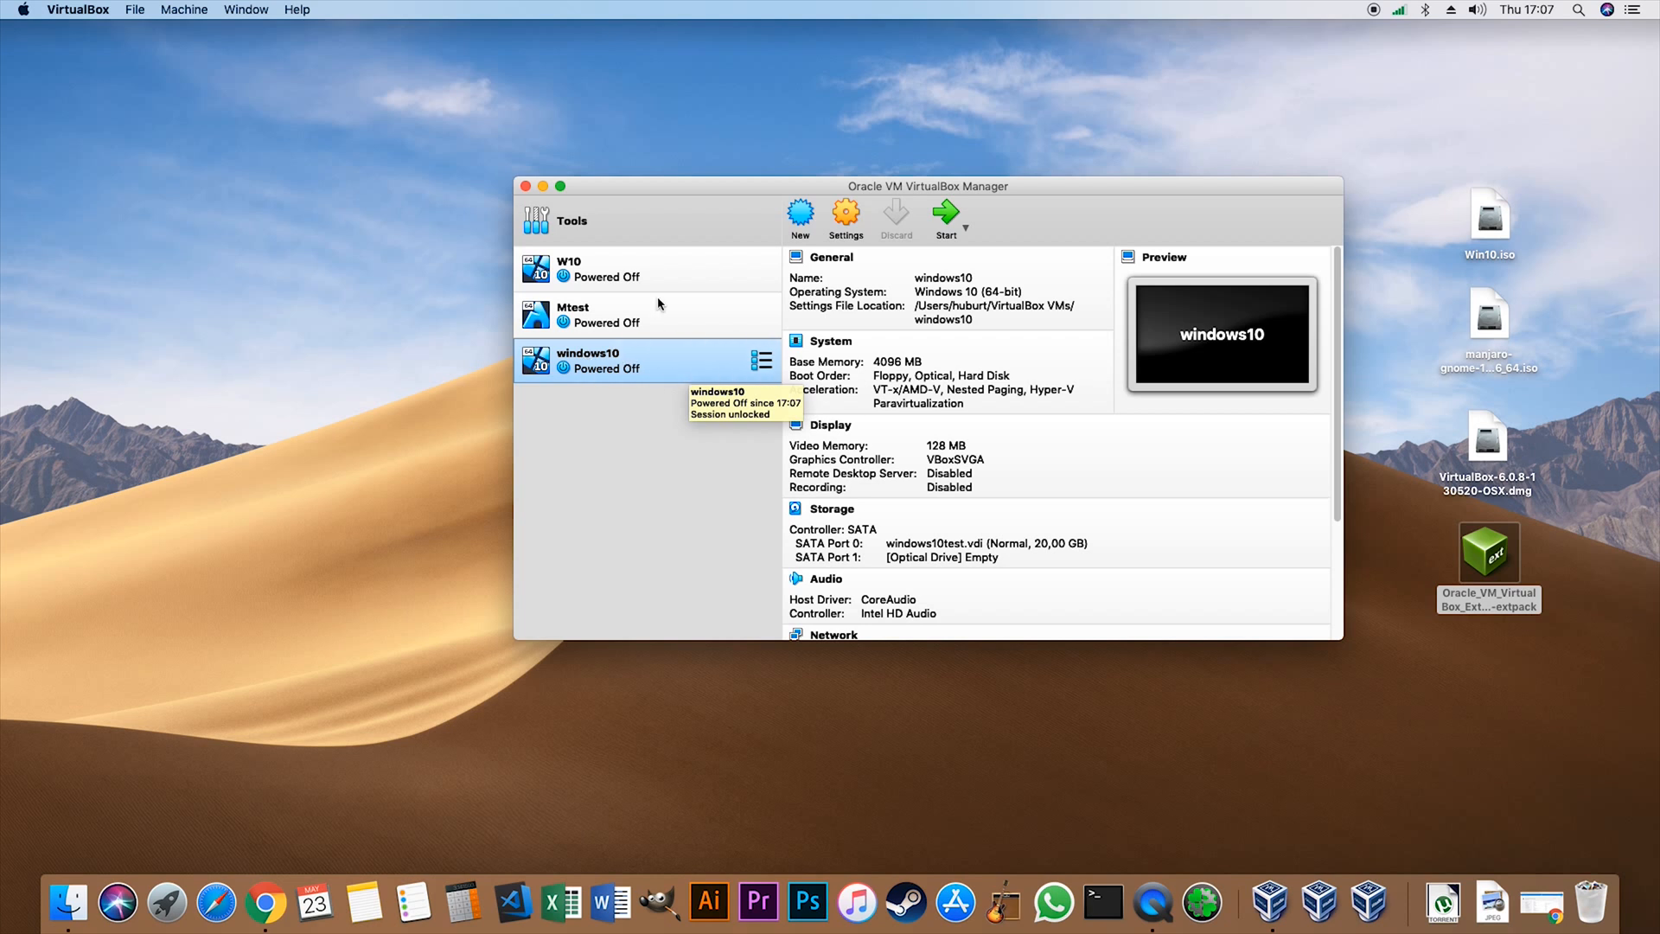
- Reposition the manager window and remove Floppy from the boot order in the windows10 machine's system settings
drag(643, 194, 548, 147)
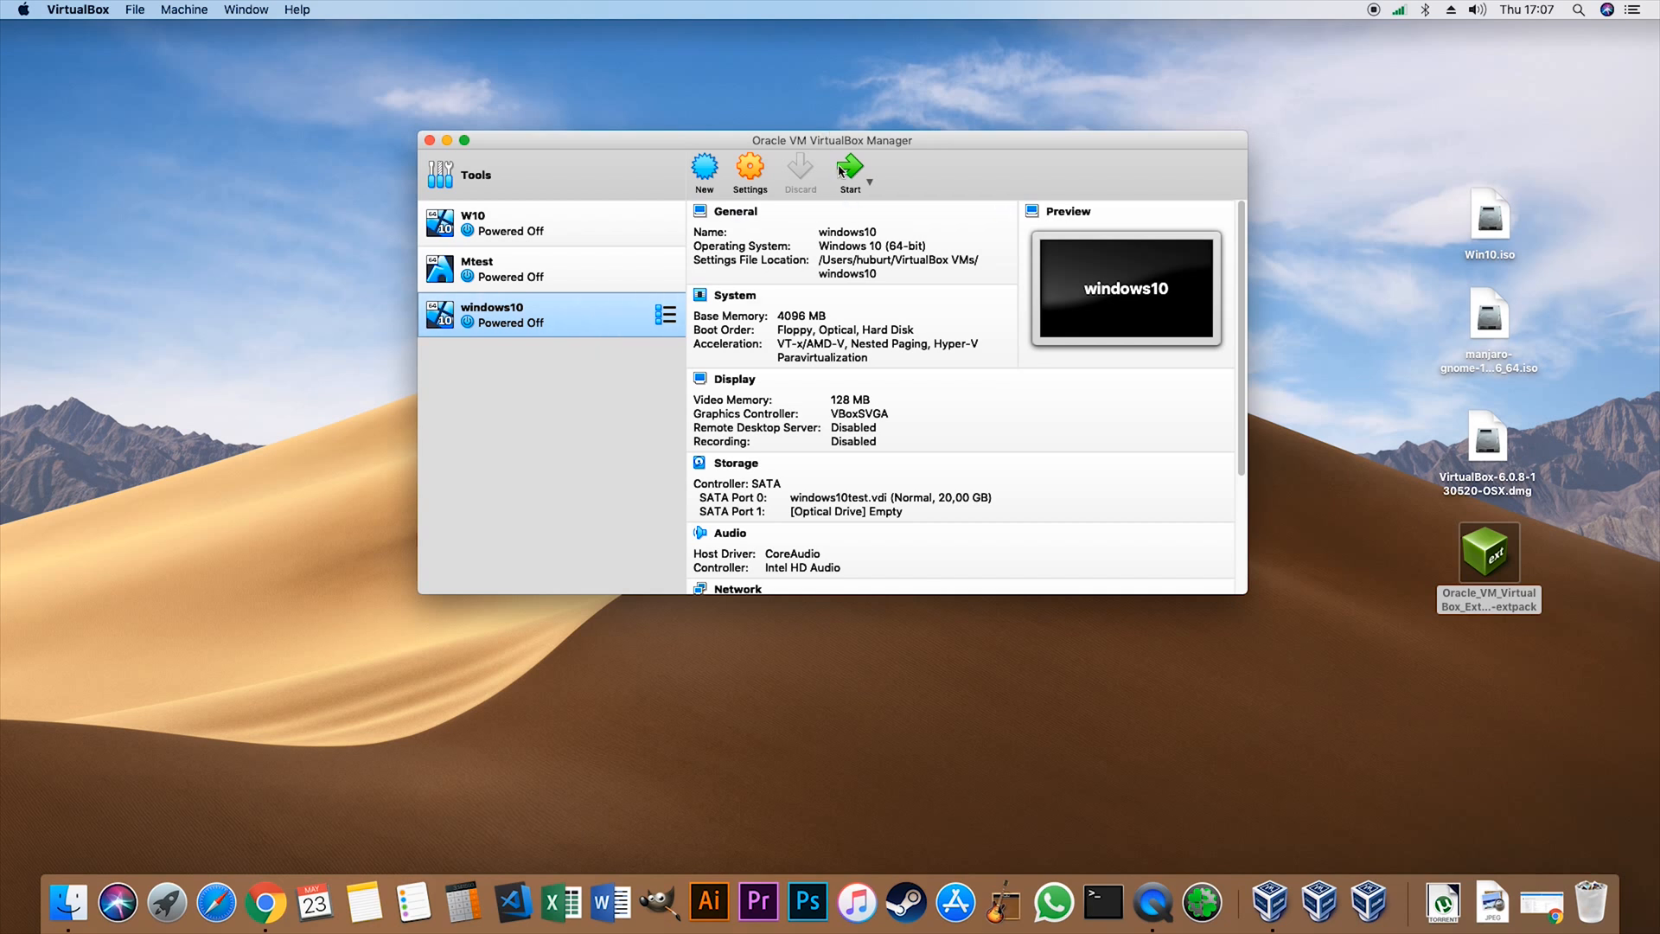
drag(837, 139, 873, 142)
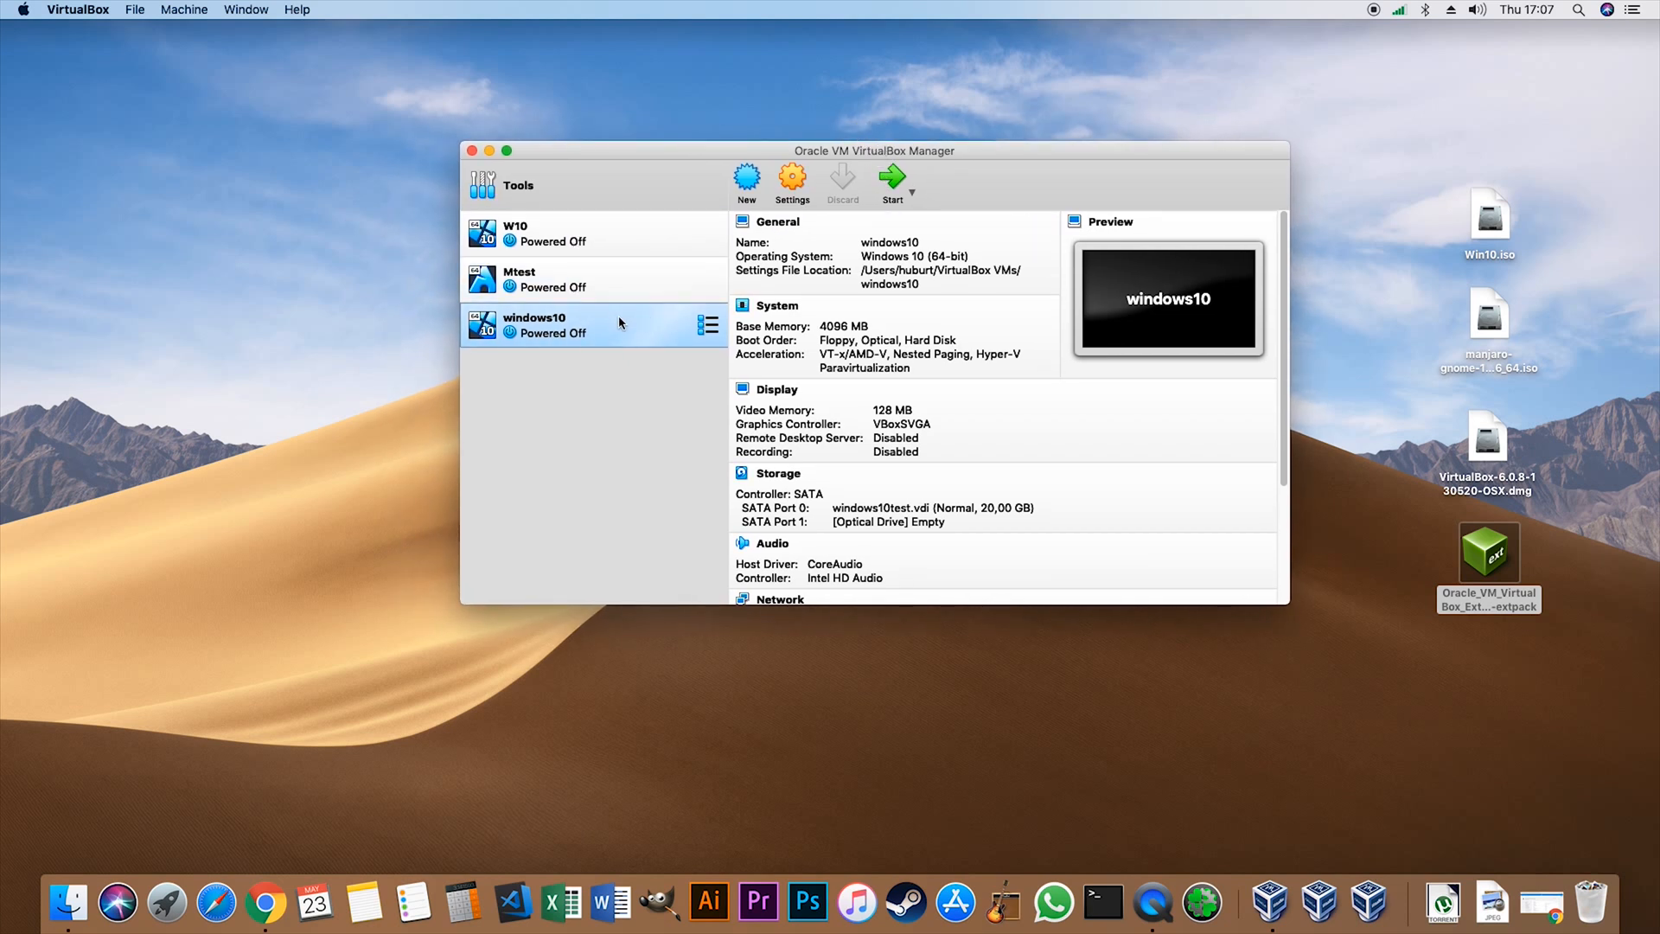
click(792, 181)
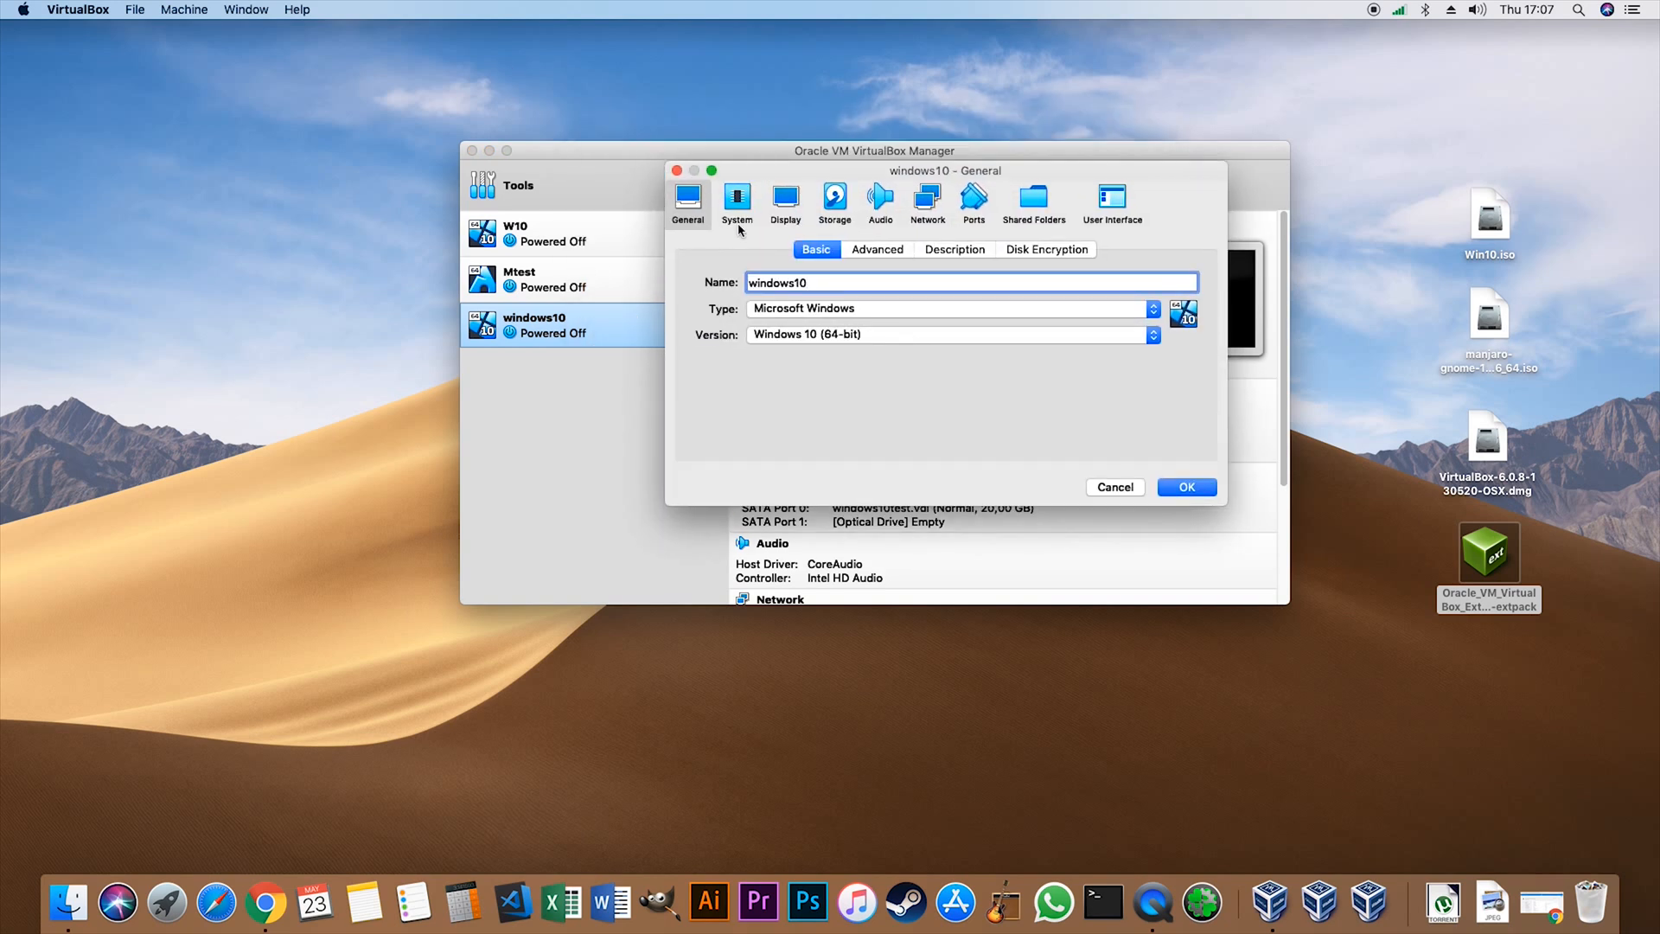
click(736, 205)
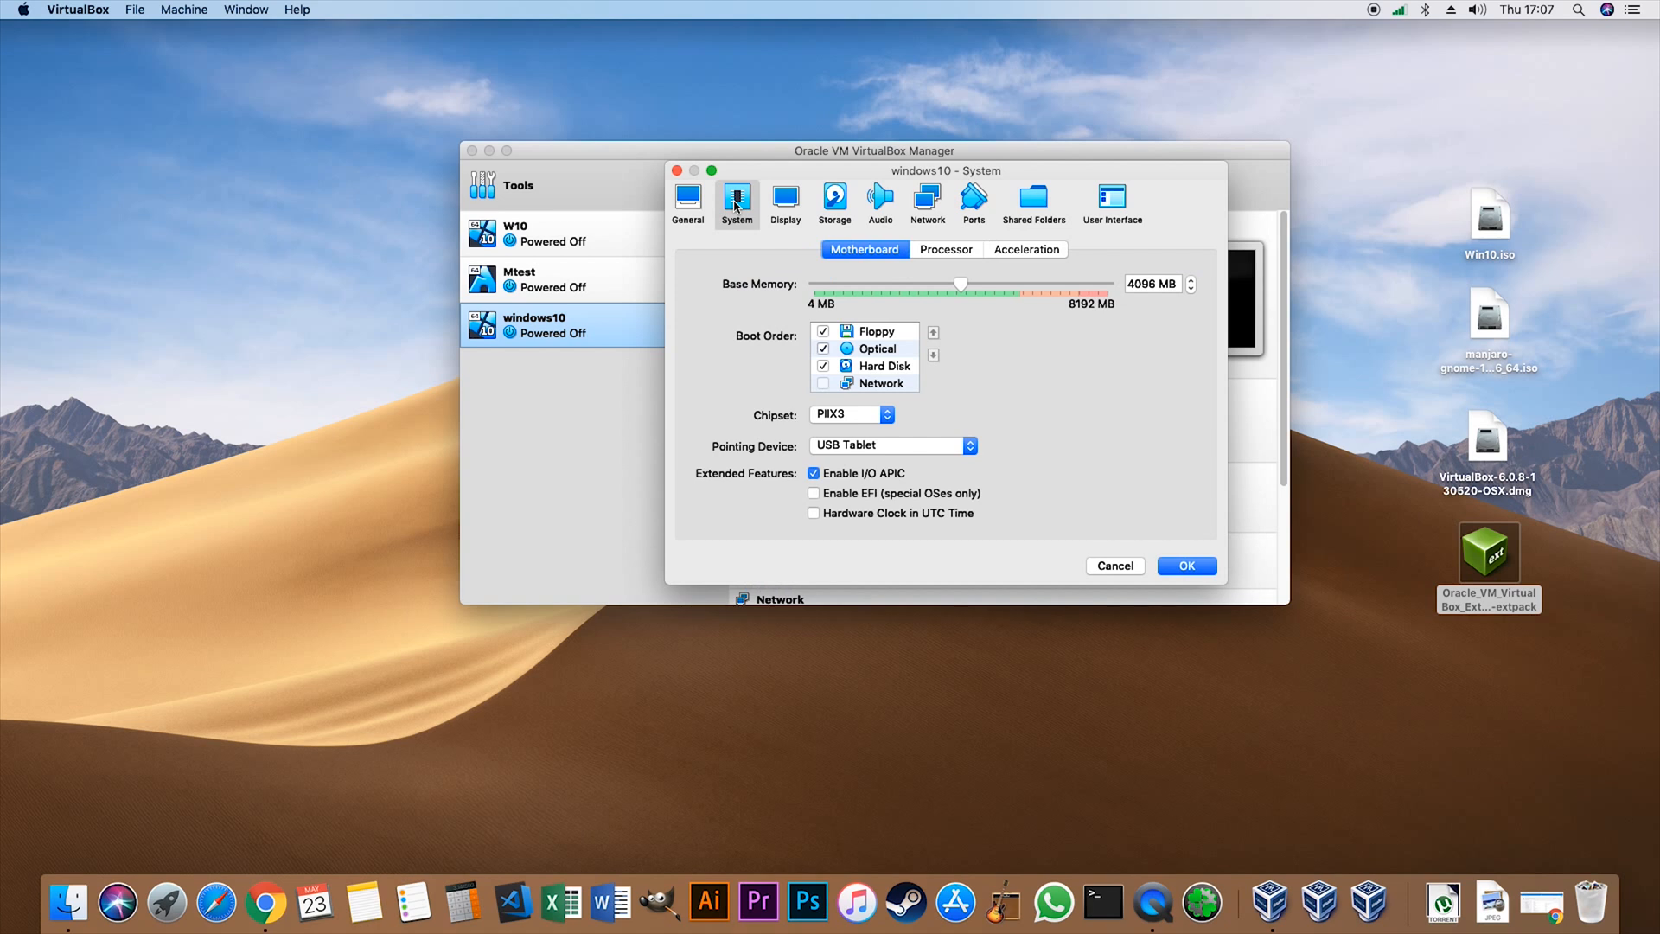
click(822, 333)
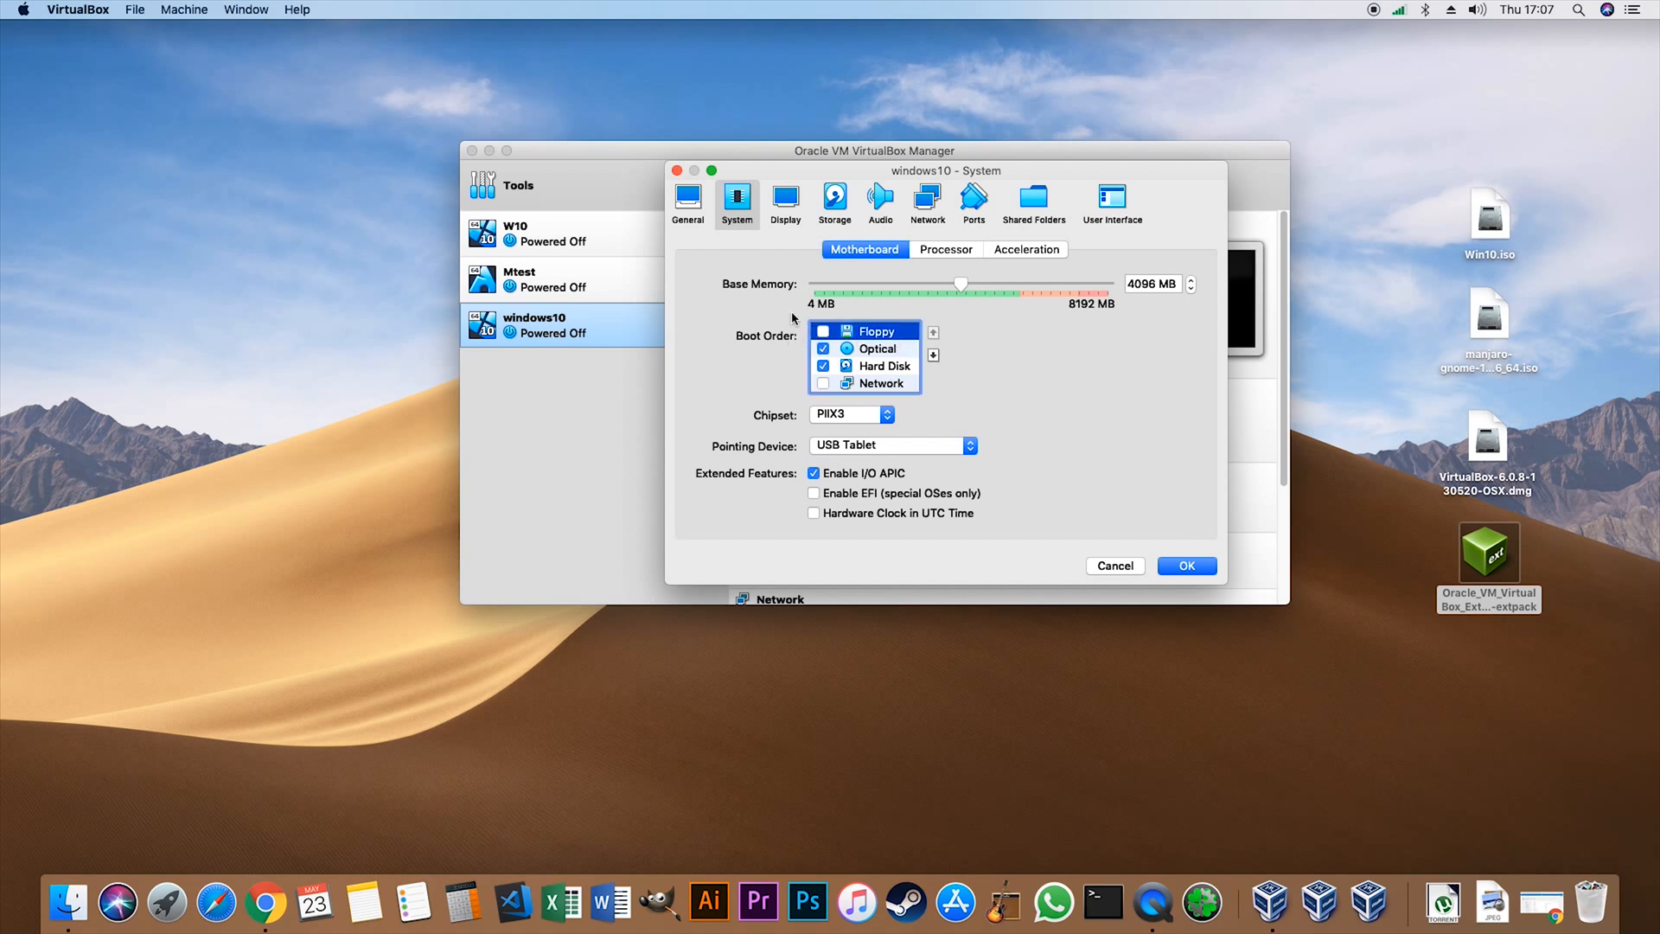
- Enable 3D acceleration for the windows10 machine's display and raise its video memory to 256 MB
click(775, 200)
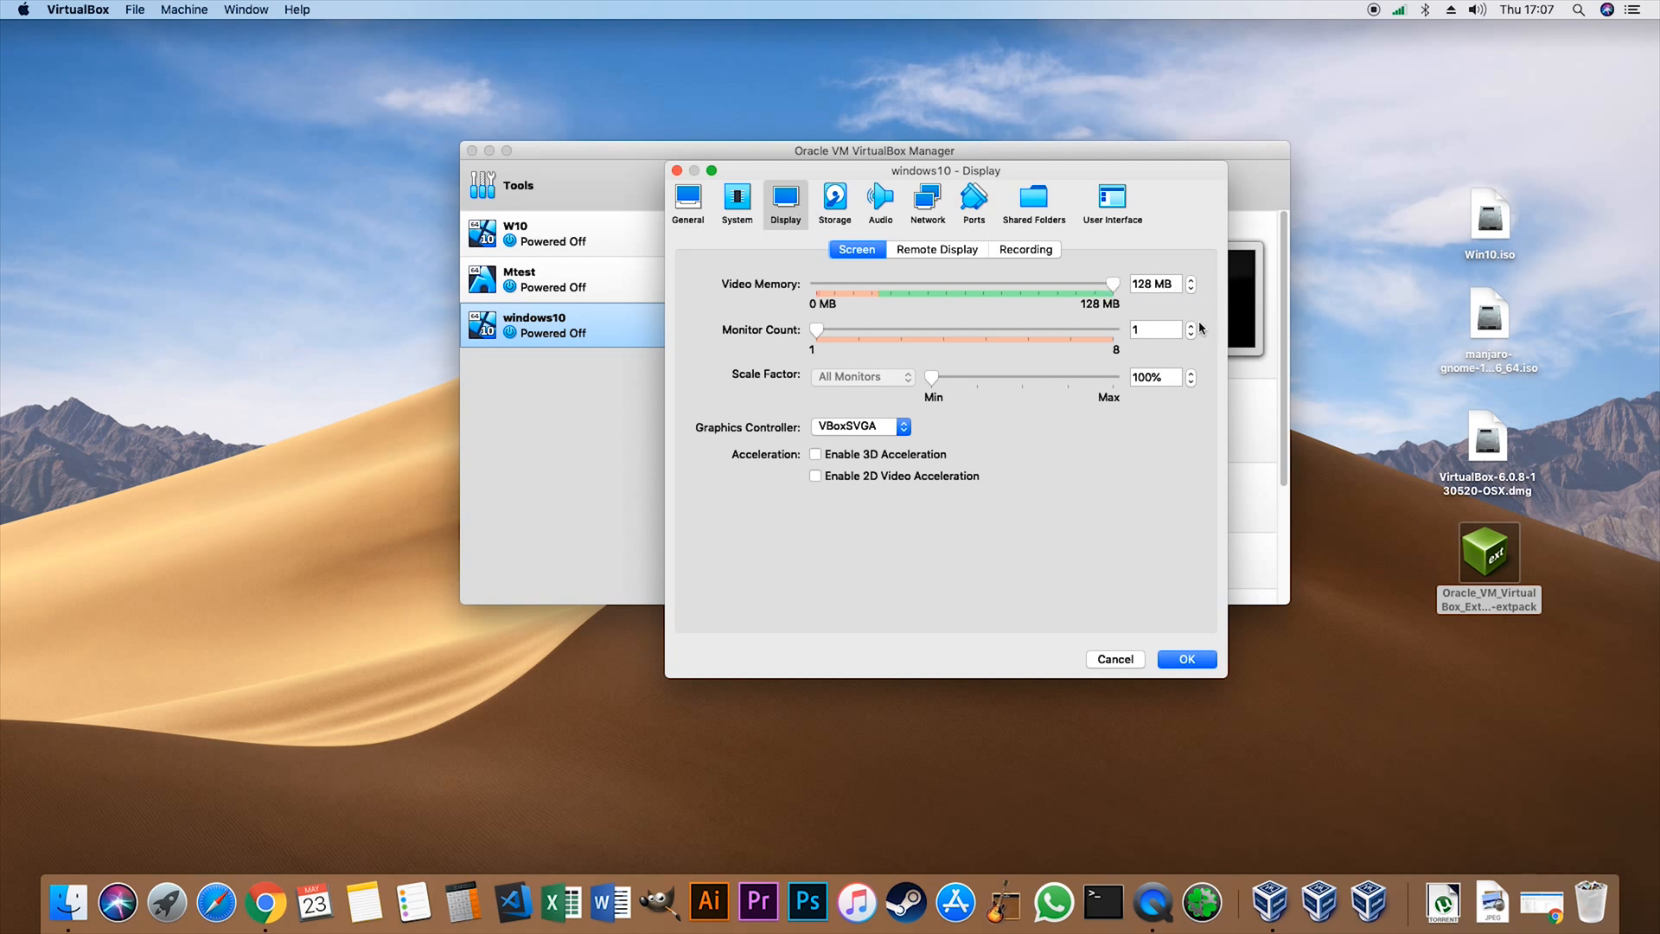
click(835, 461)
drag(964, 286, 1280, 316)
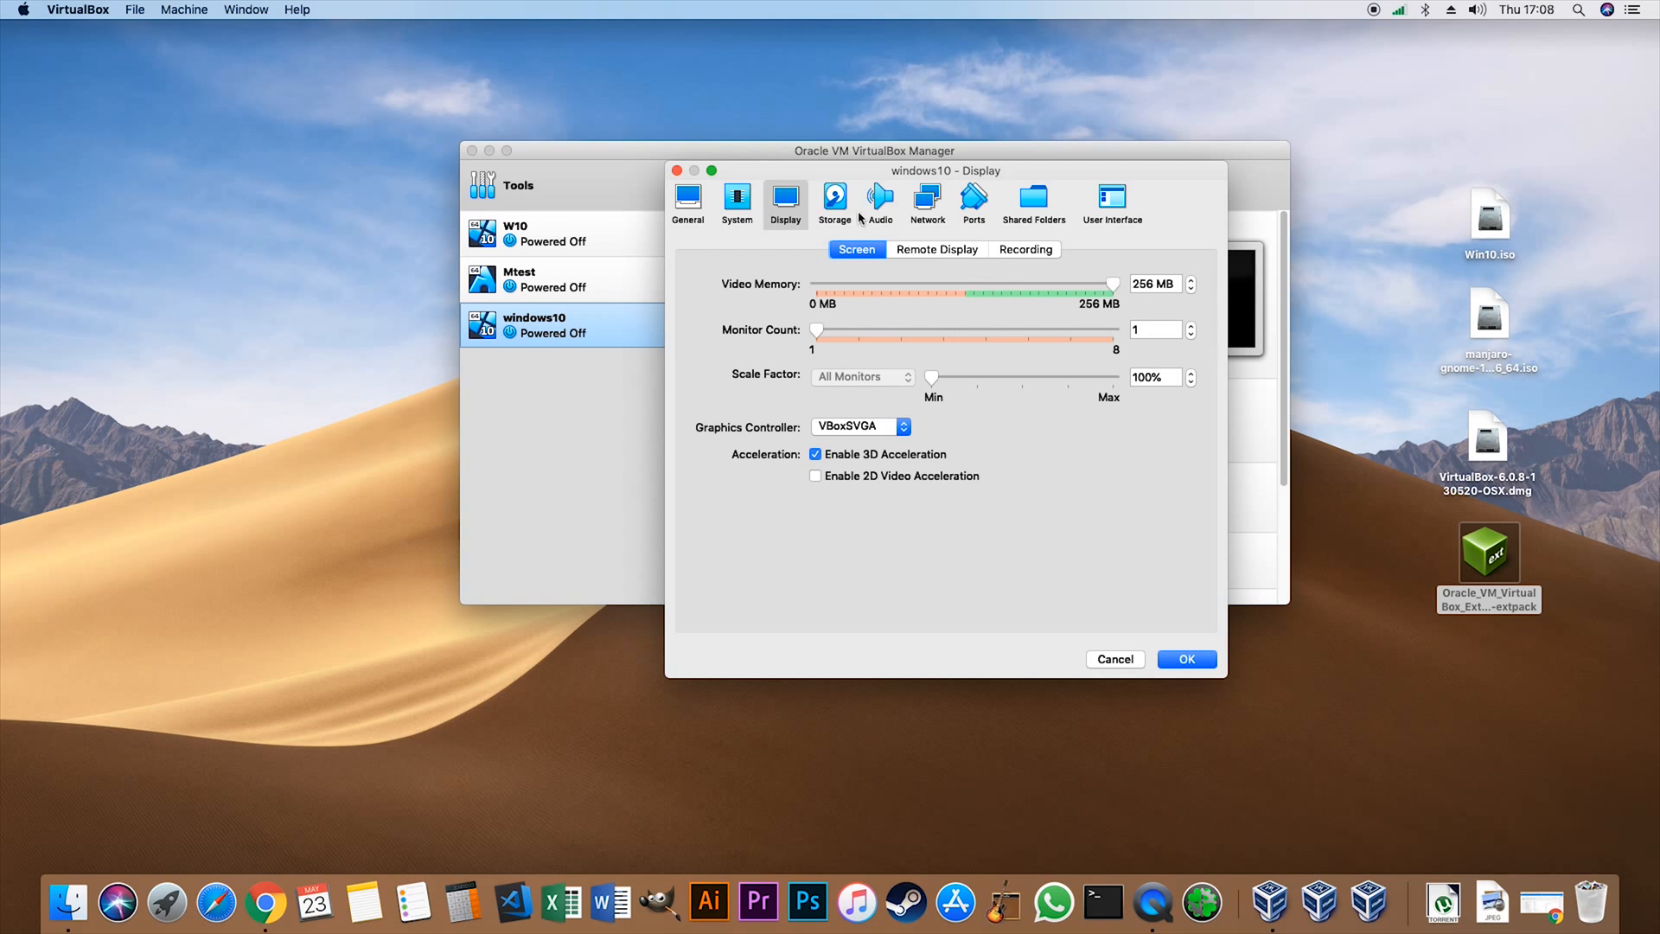
- Load Win10.iso into the windows10 machine's empty optical drive and save the settings
click(836, 203)
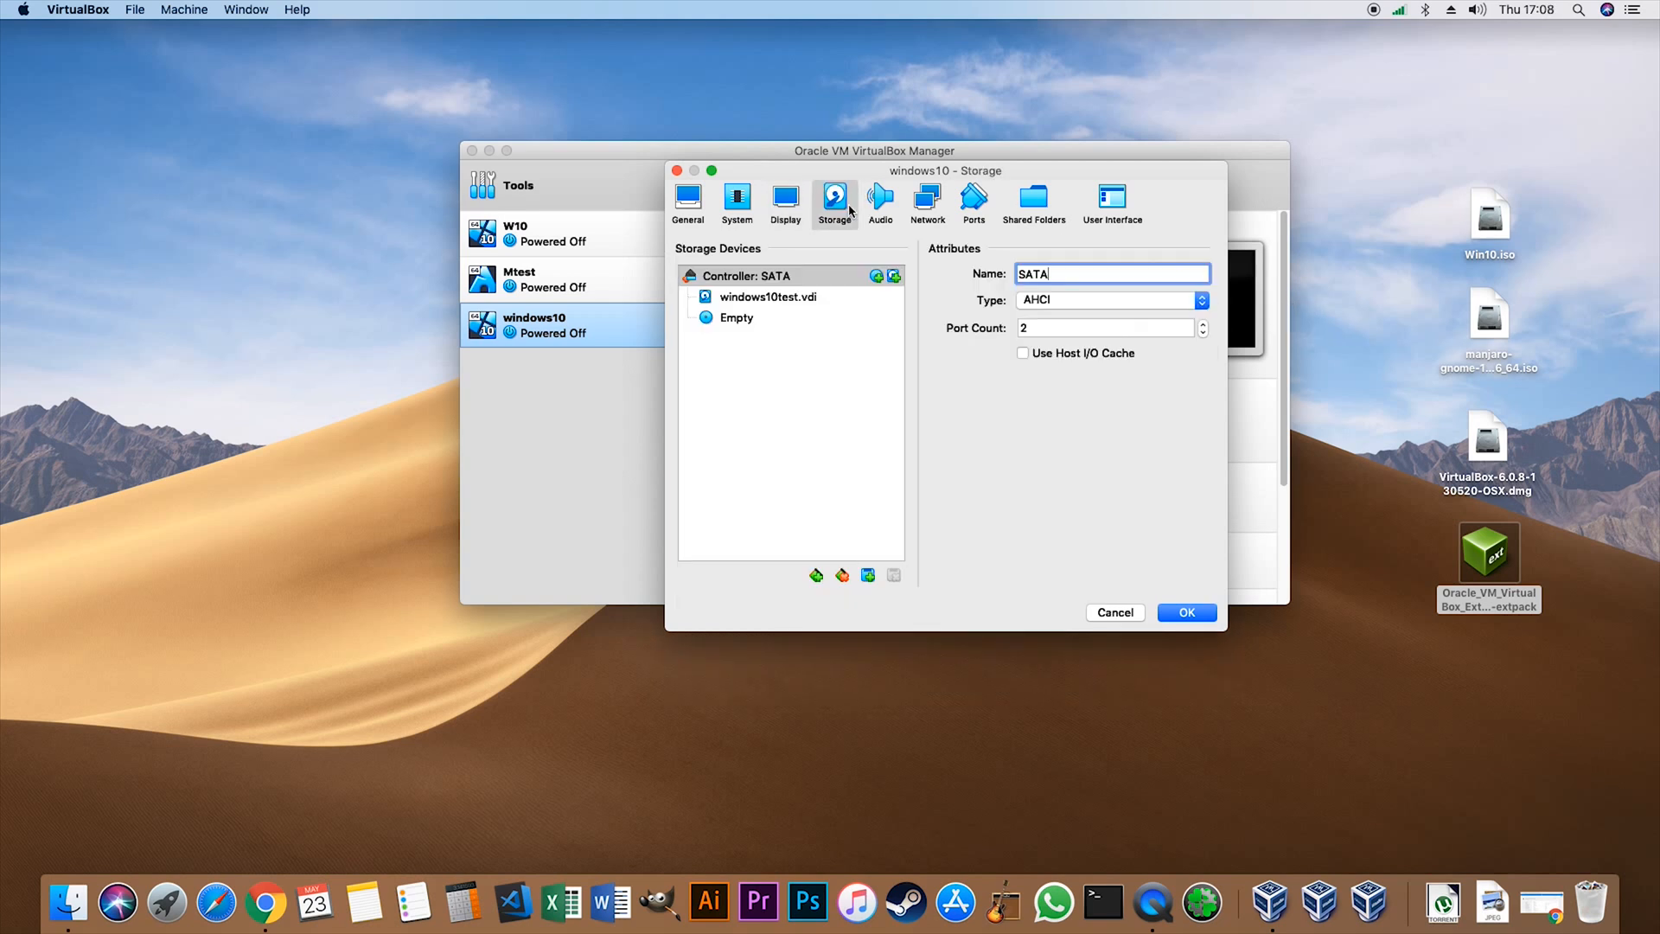
click(756, 320)
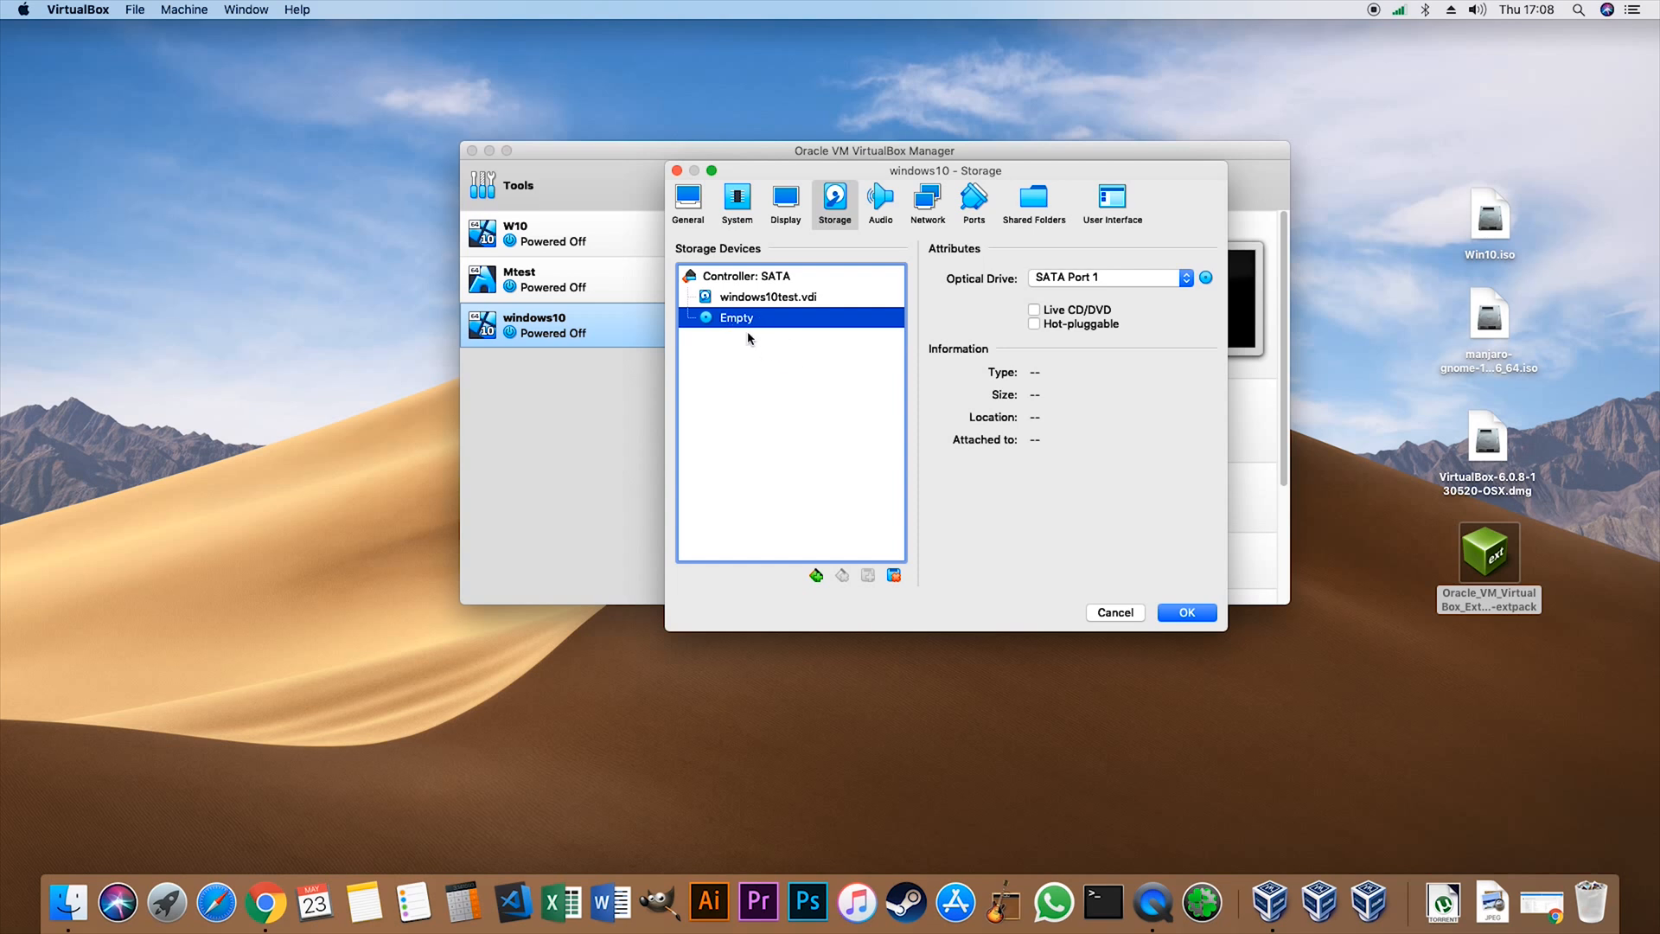
click(1206, 278)
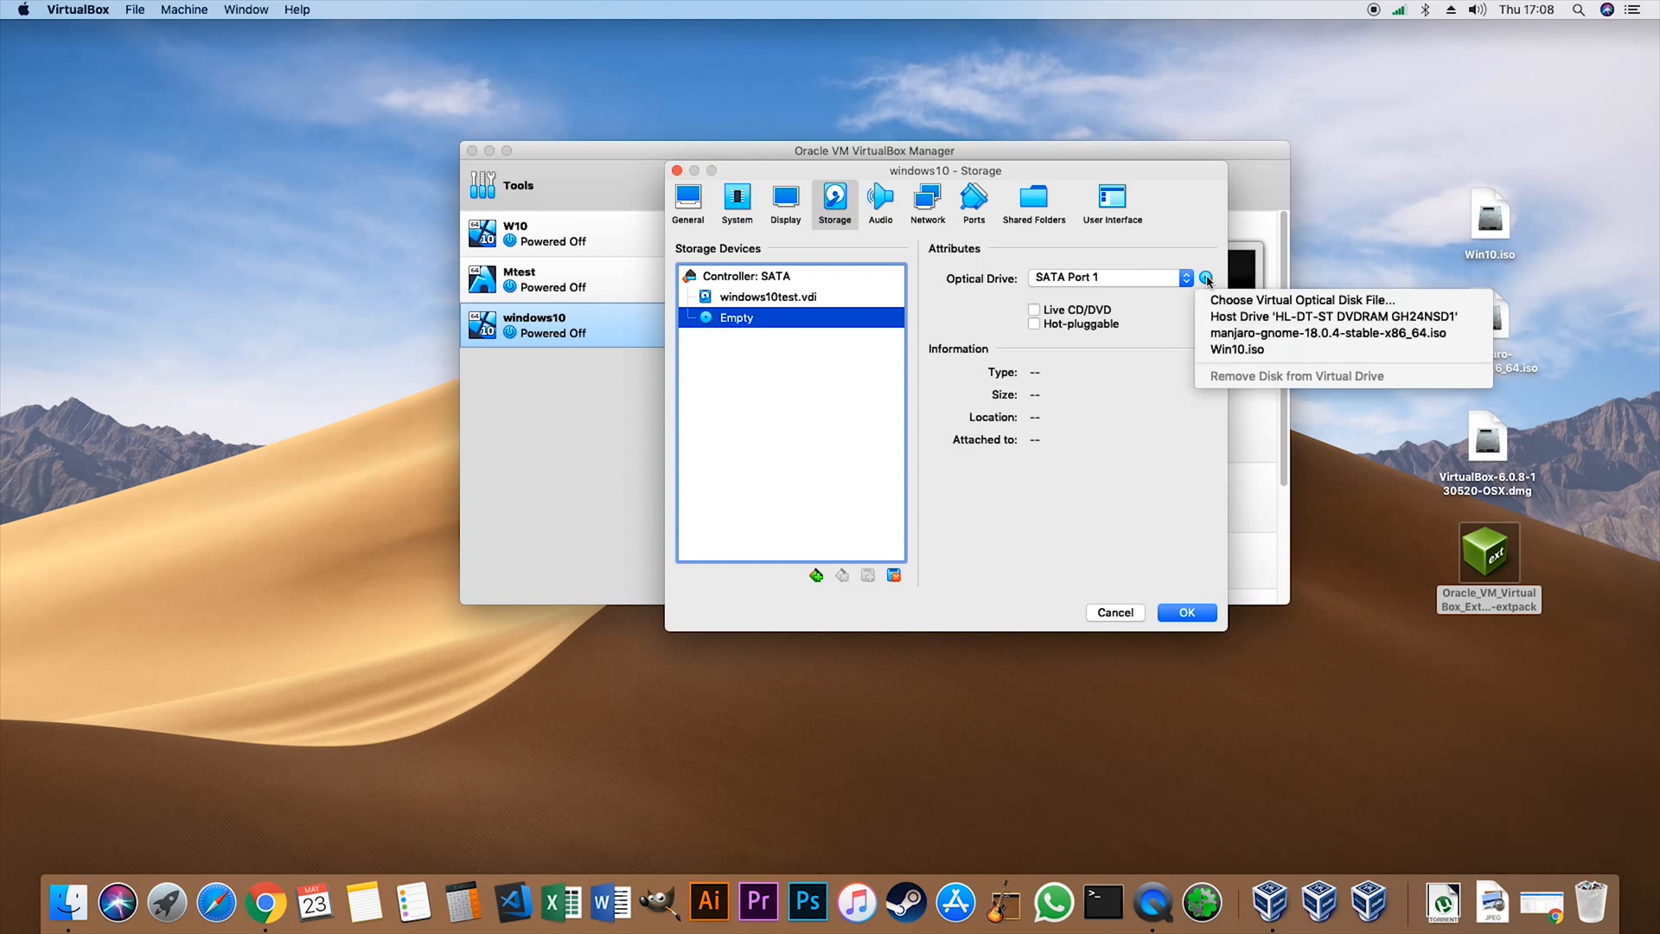
click(1241, 352)
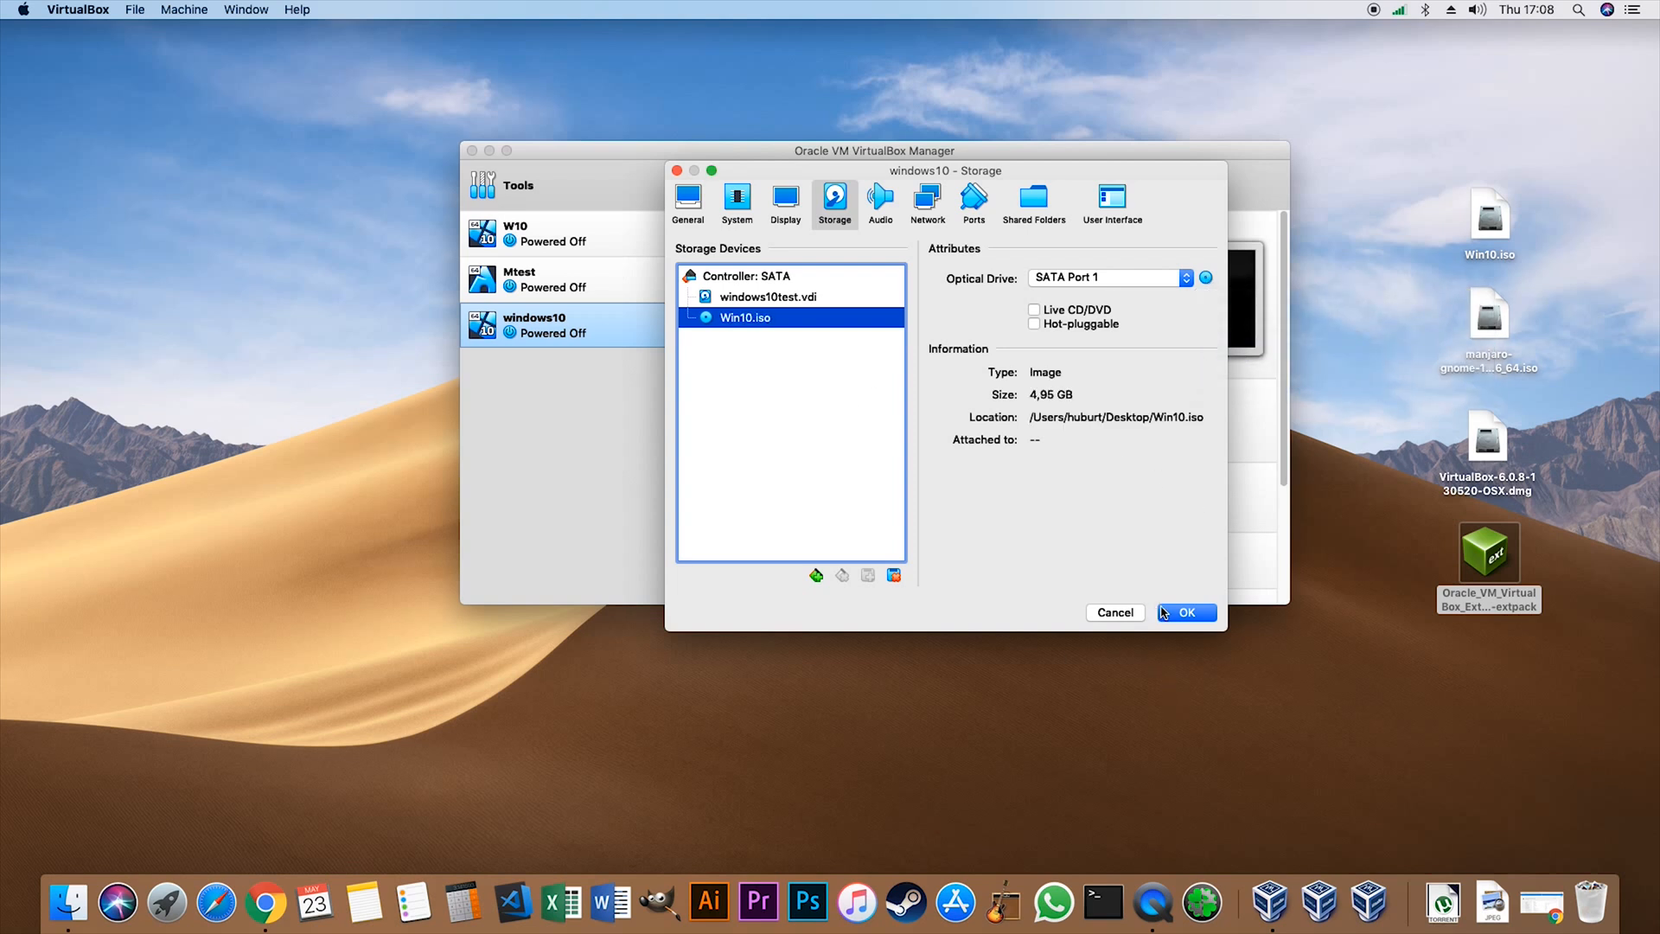
click(1186, 612)
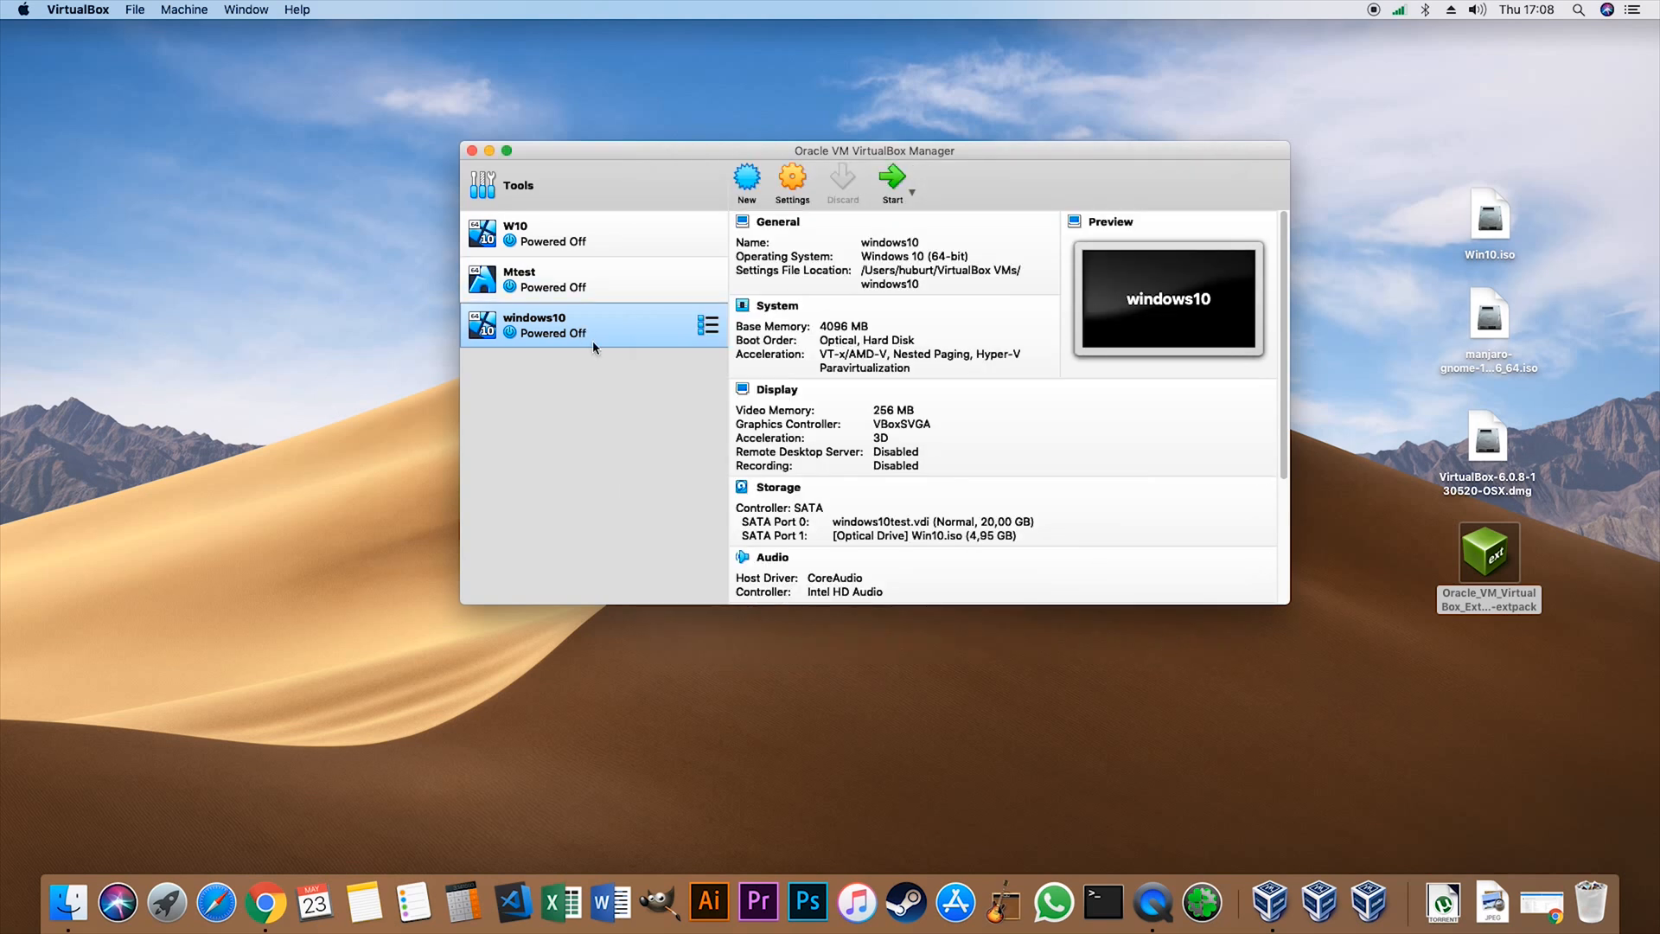
- Start the windows10 virtual machine and accept the Italian language settings in the Windows installer
click(885, 181)
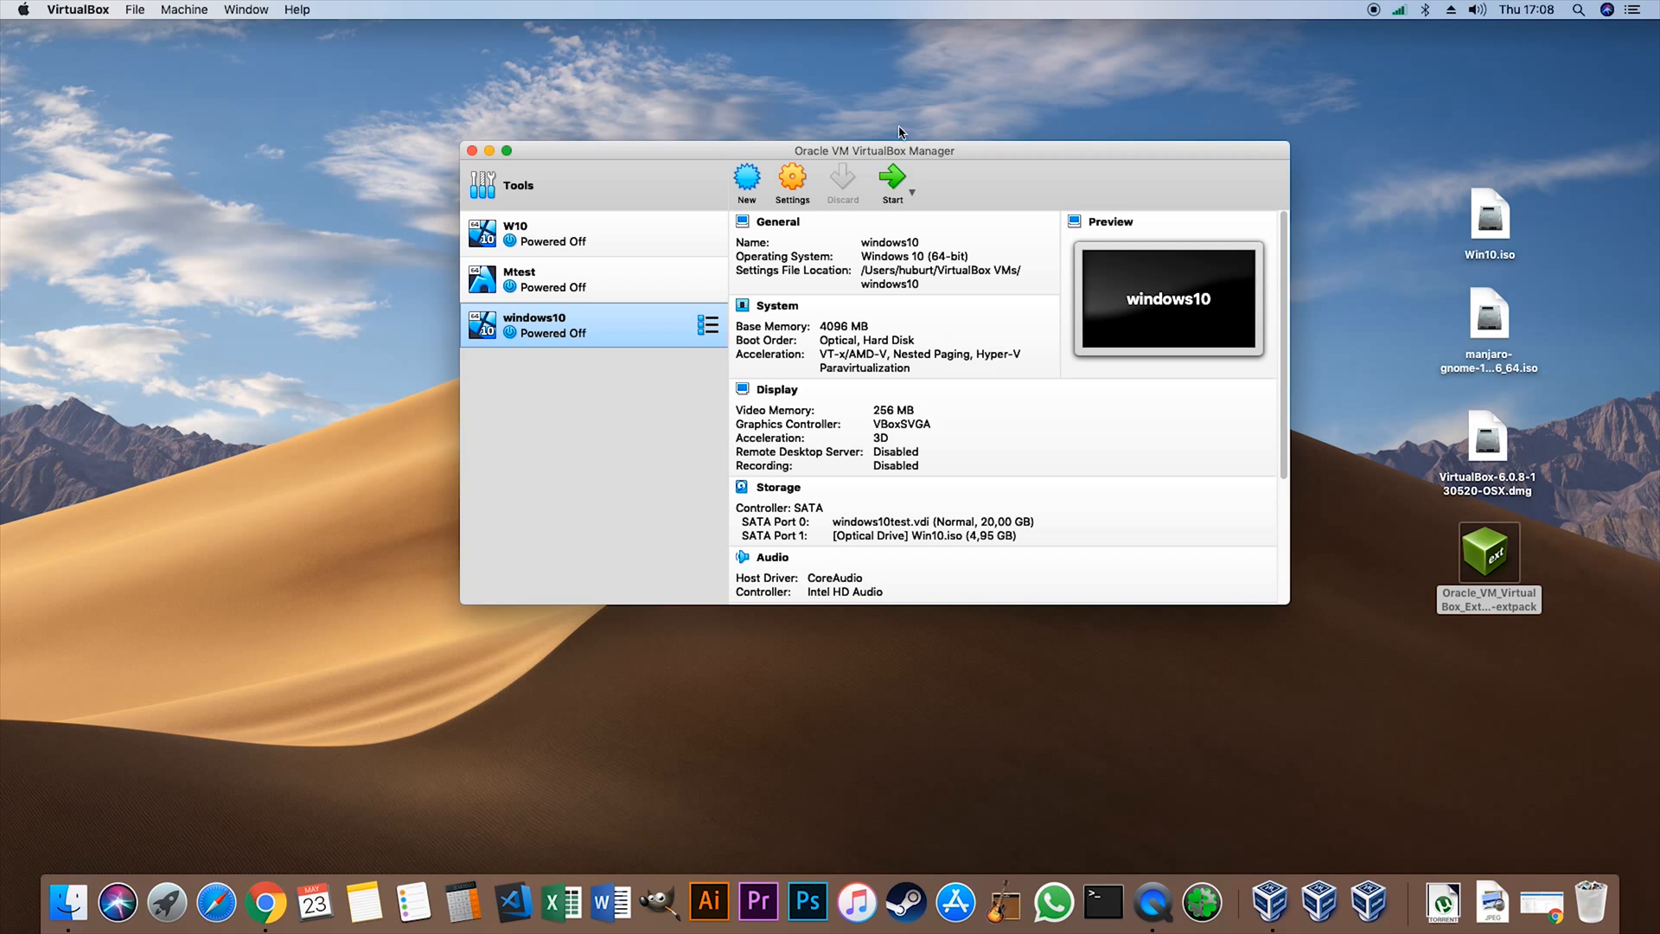
drag(909, 152, 809, 153)
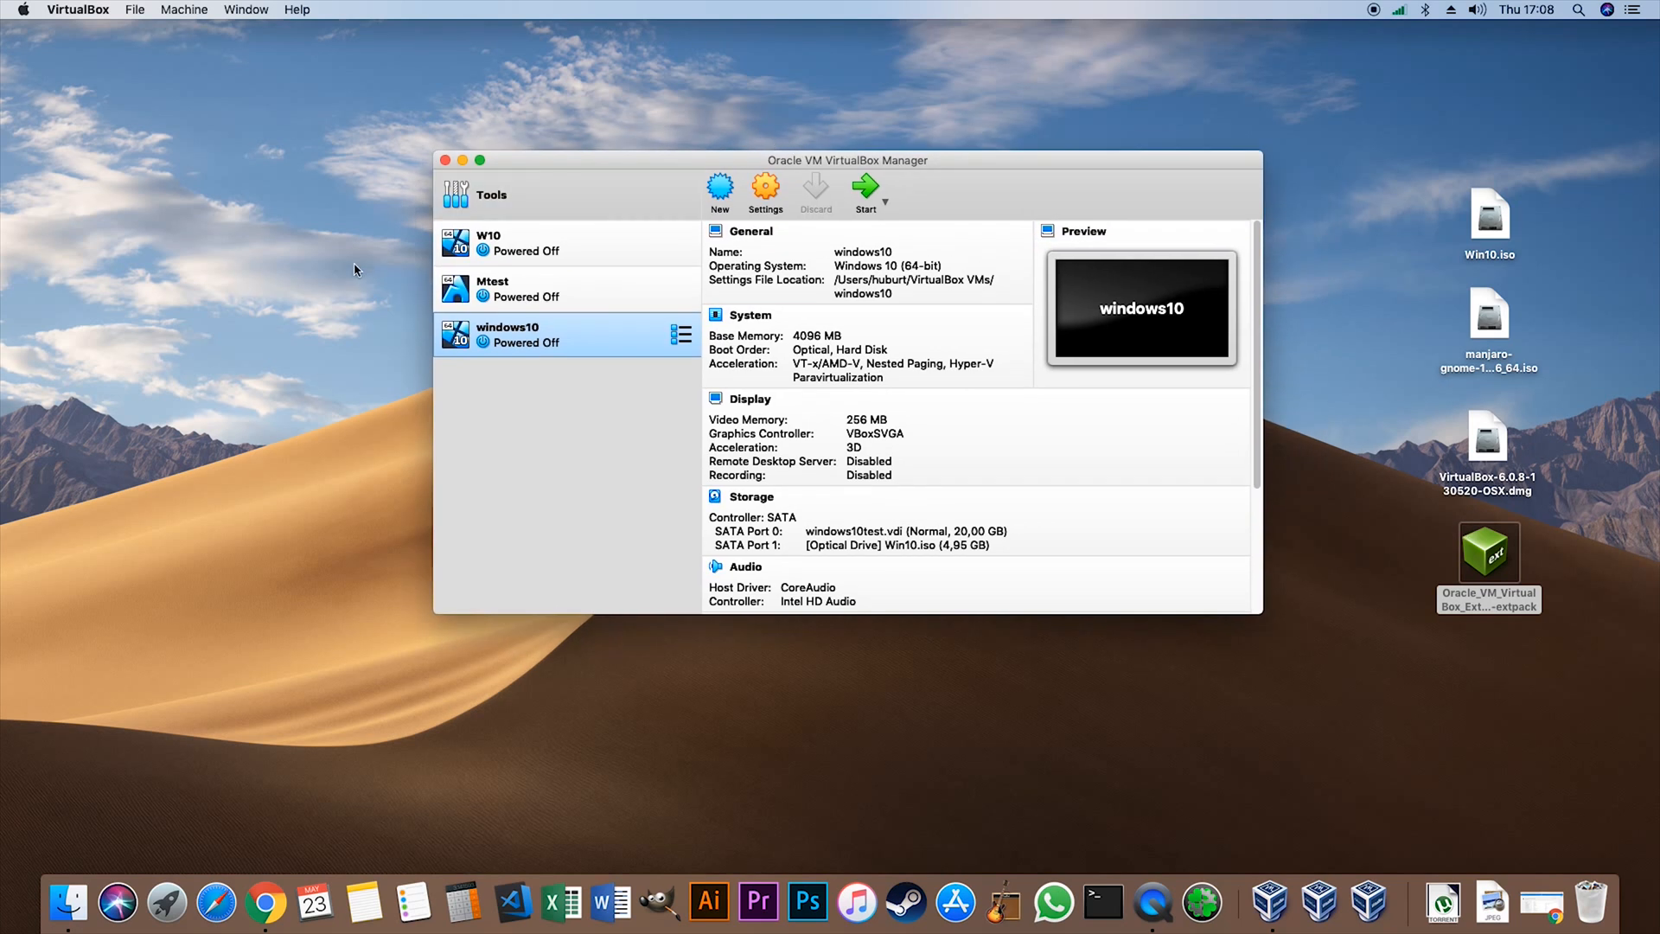
click(865, 186)
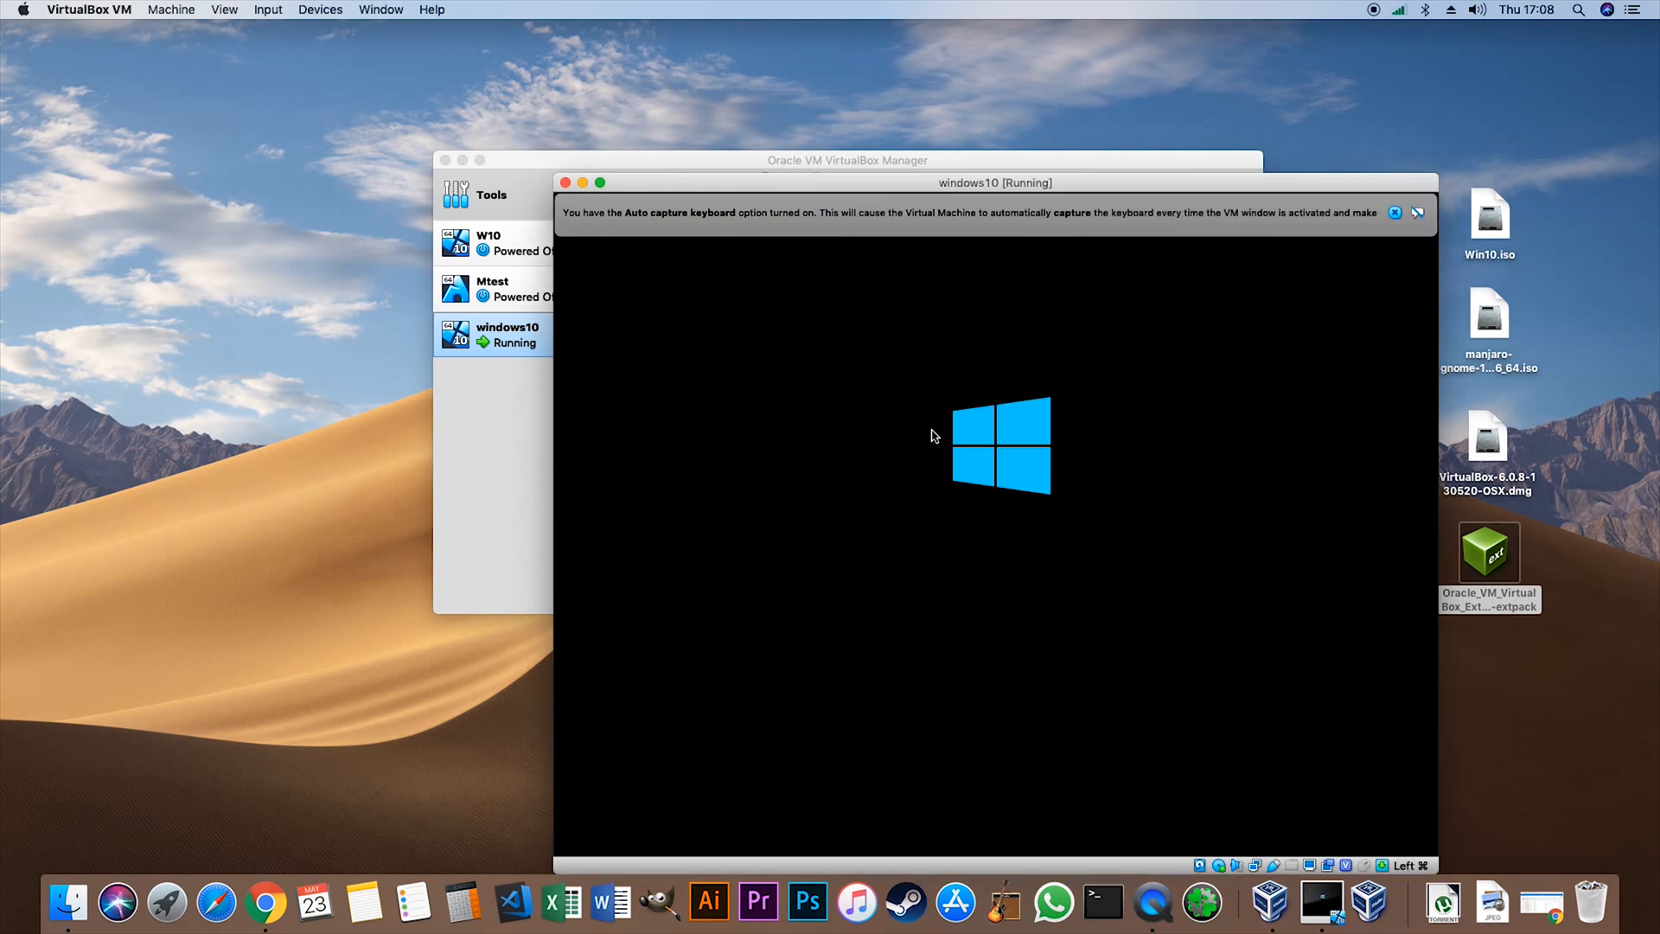
drag(974, 178, 904, 32)
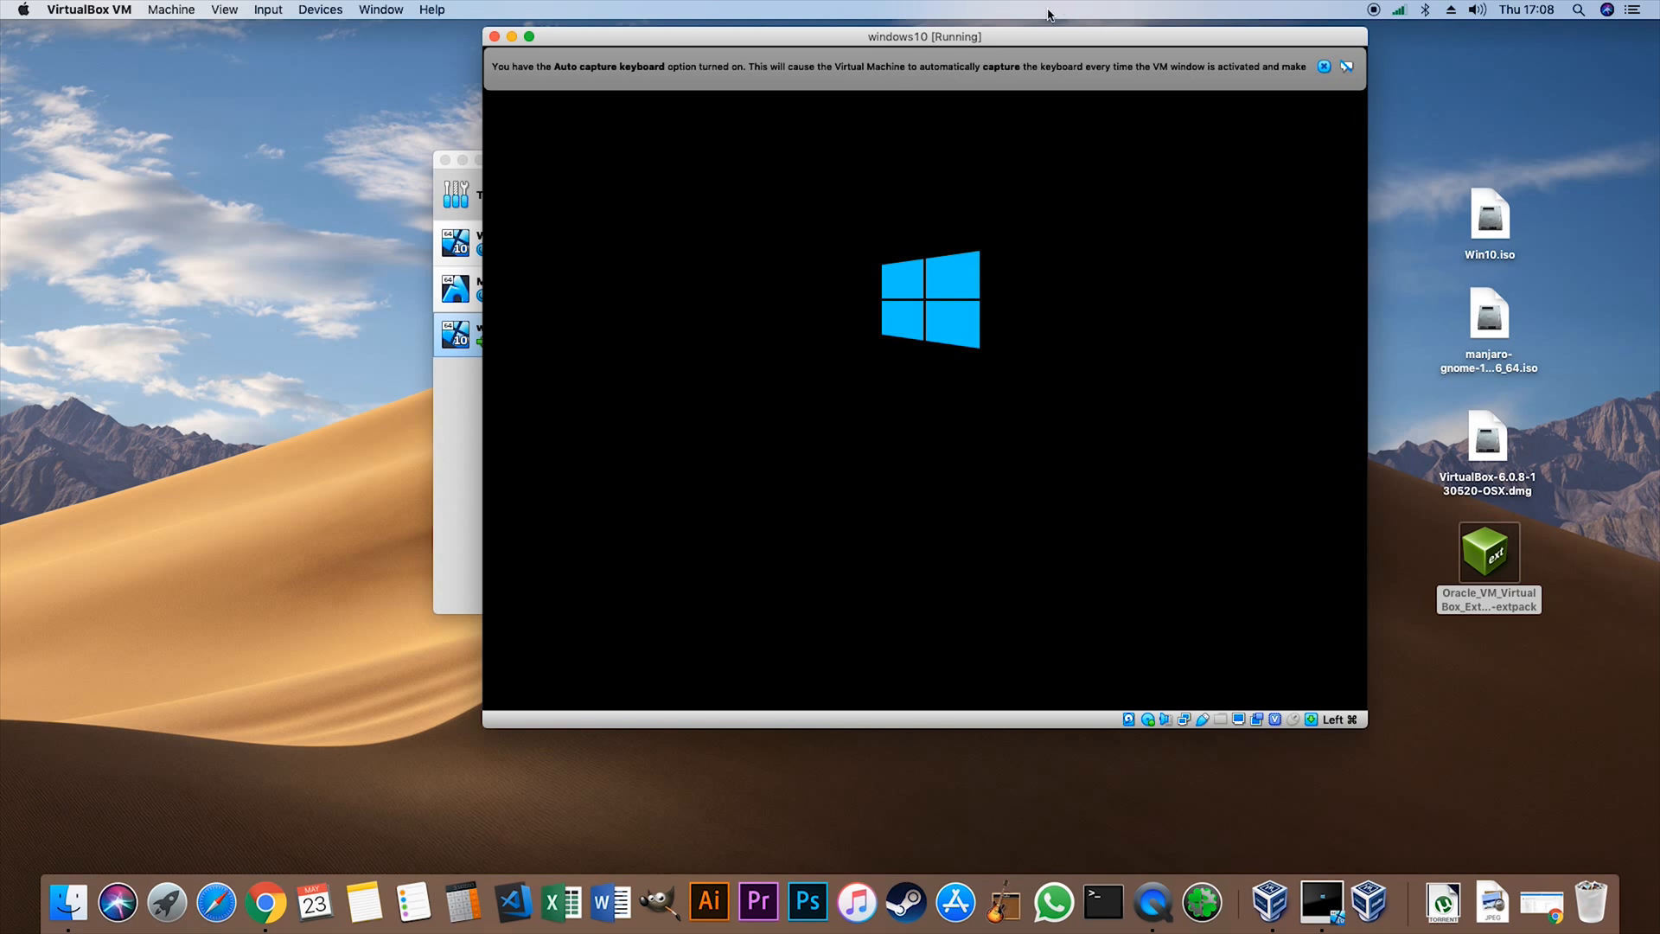
drag(1040, 45, 1038, 68)
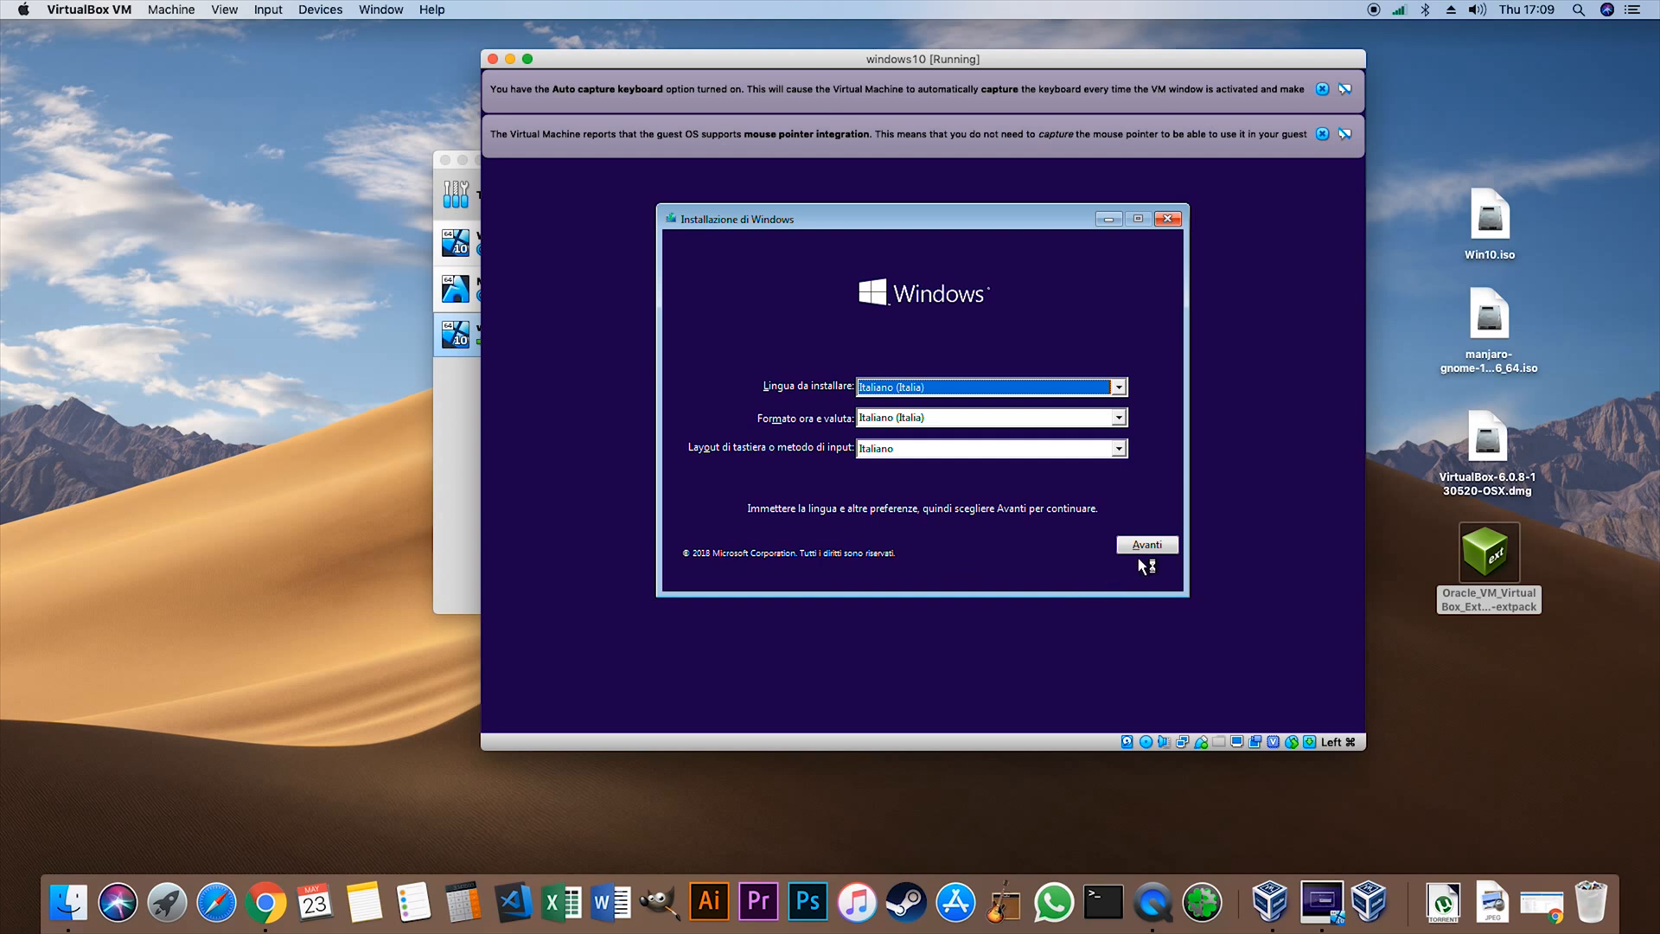
click(1145, 545)
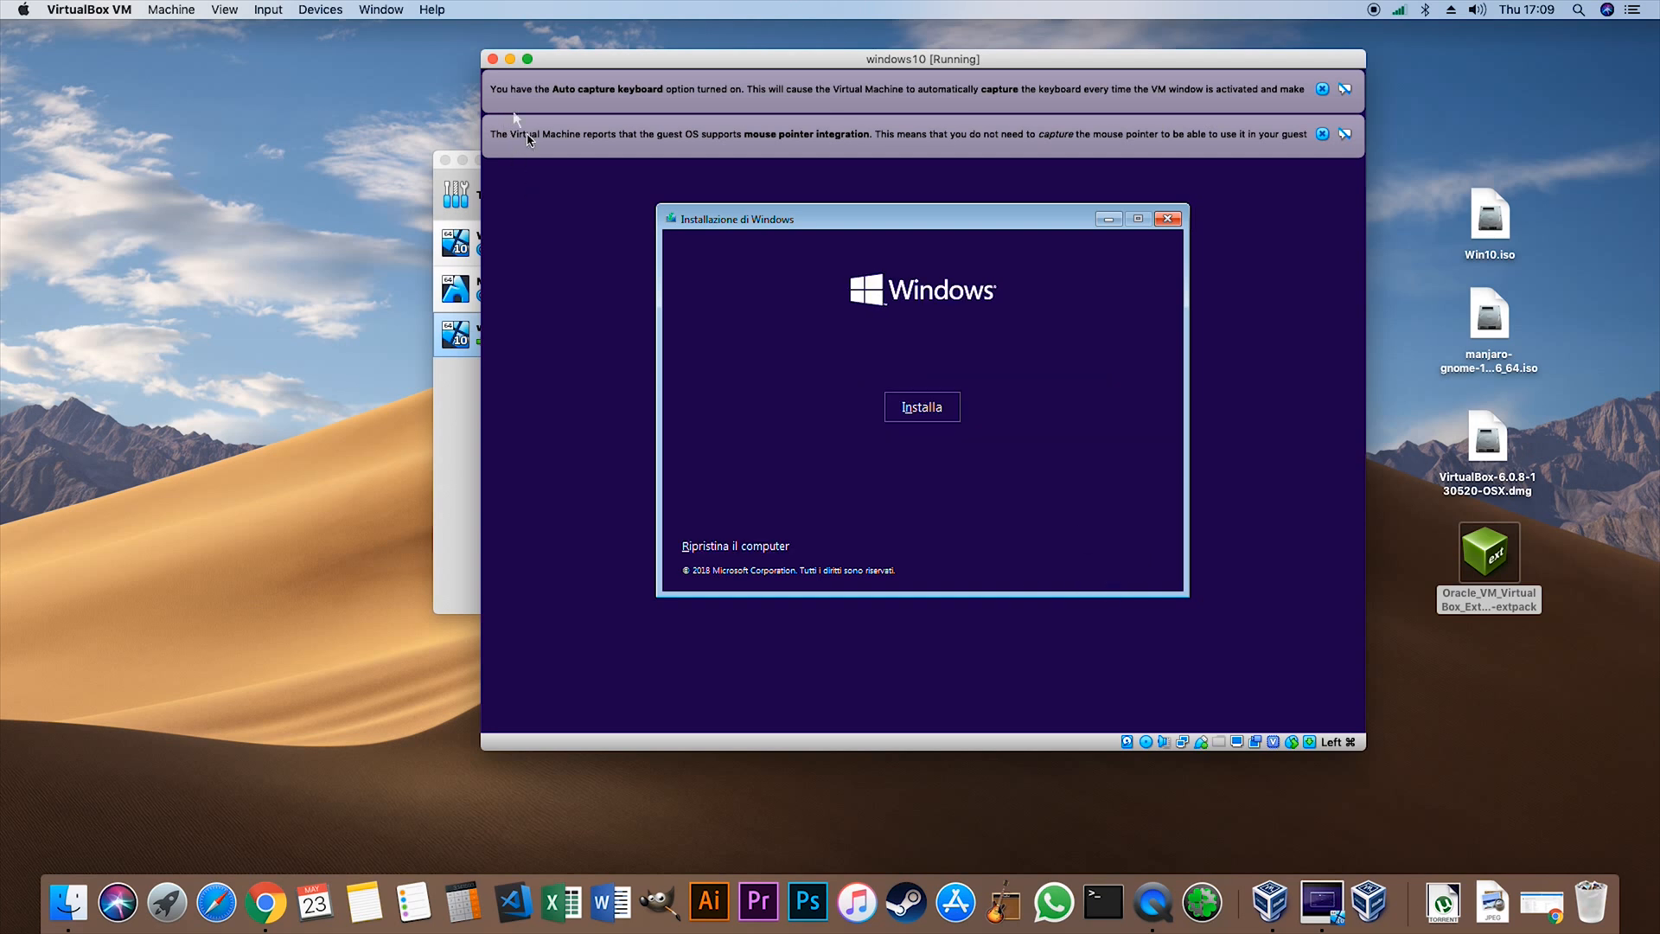
- Close the running windows10 virtual machine by powering it off
click(493, 60)
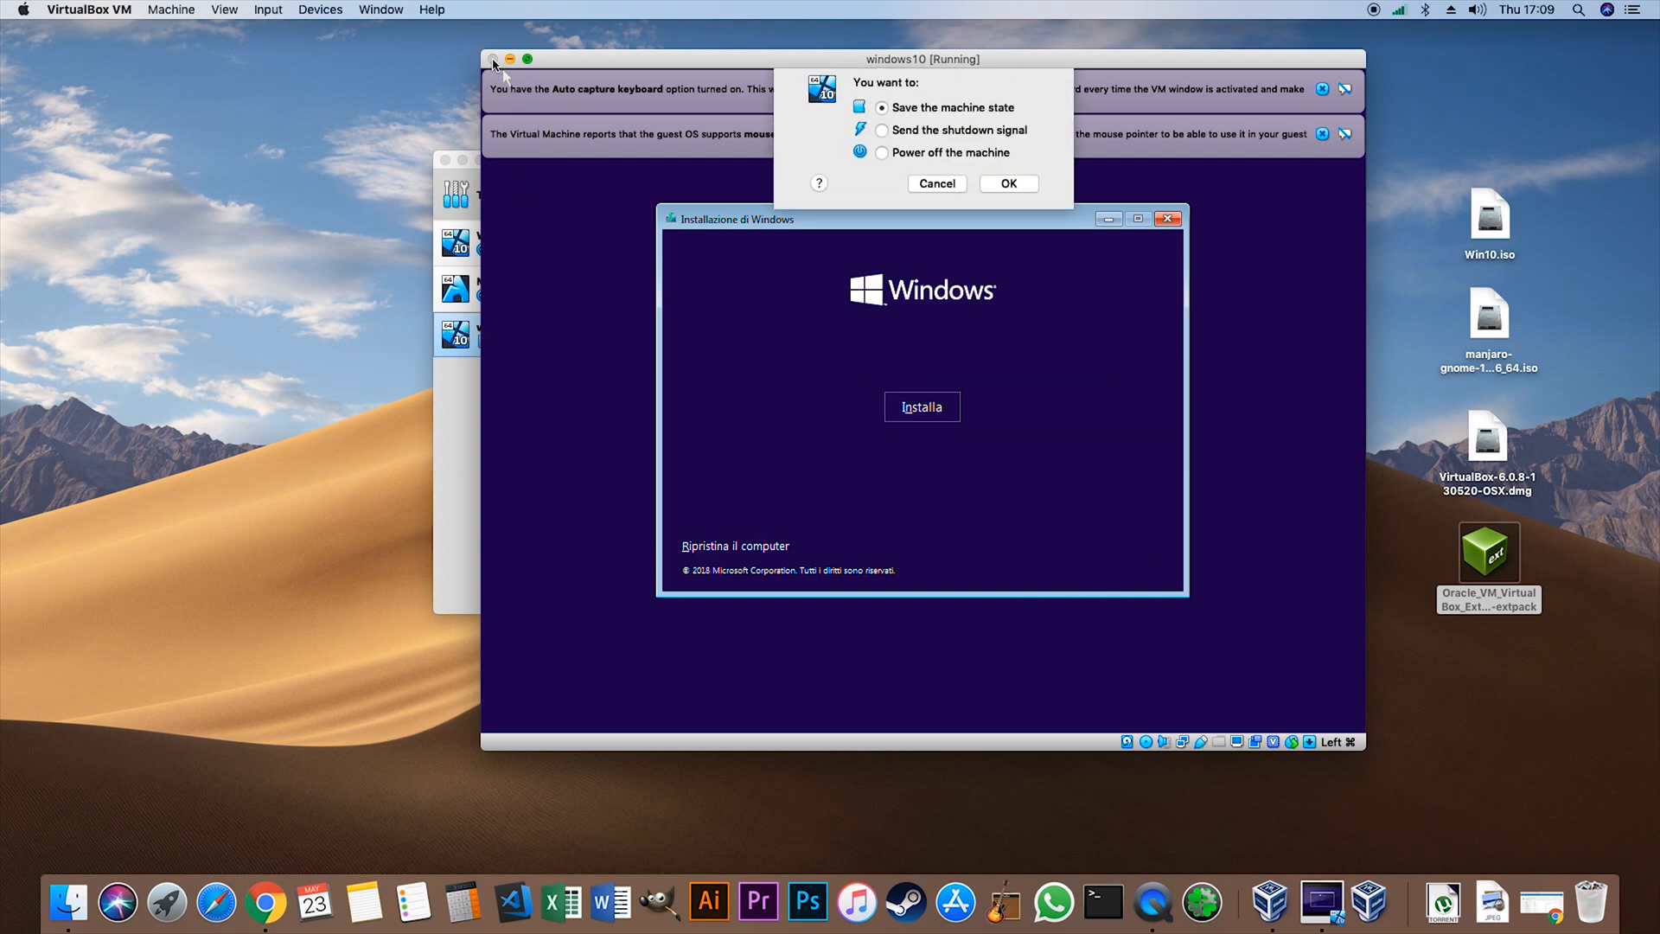
click(881, 163)
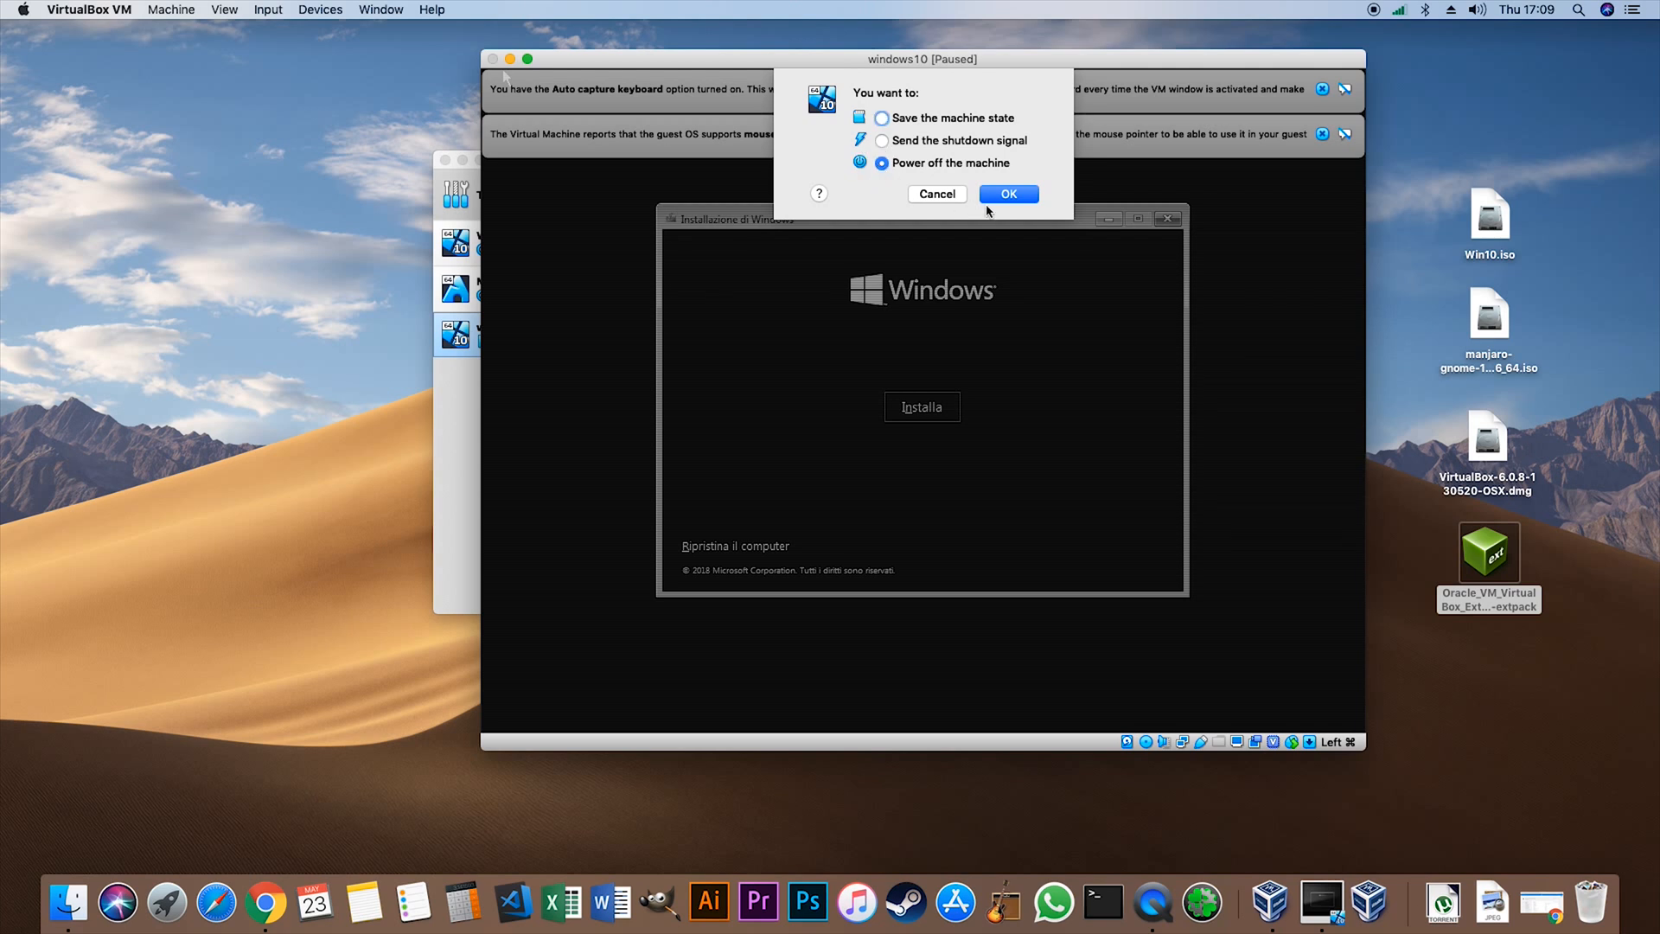
click(1002, 195)
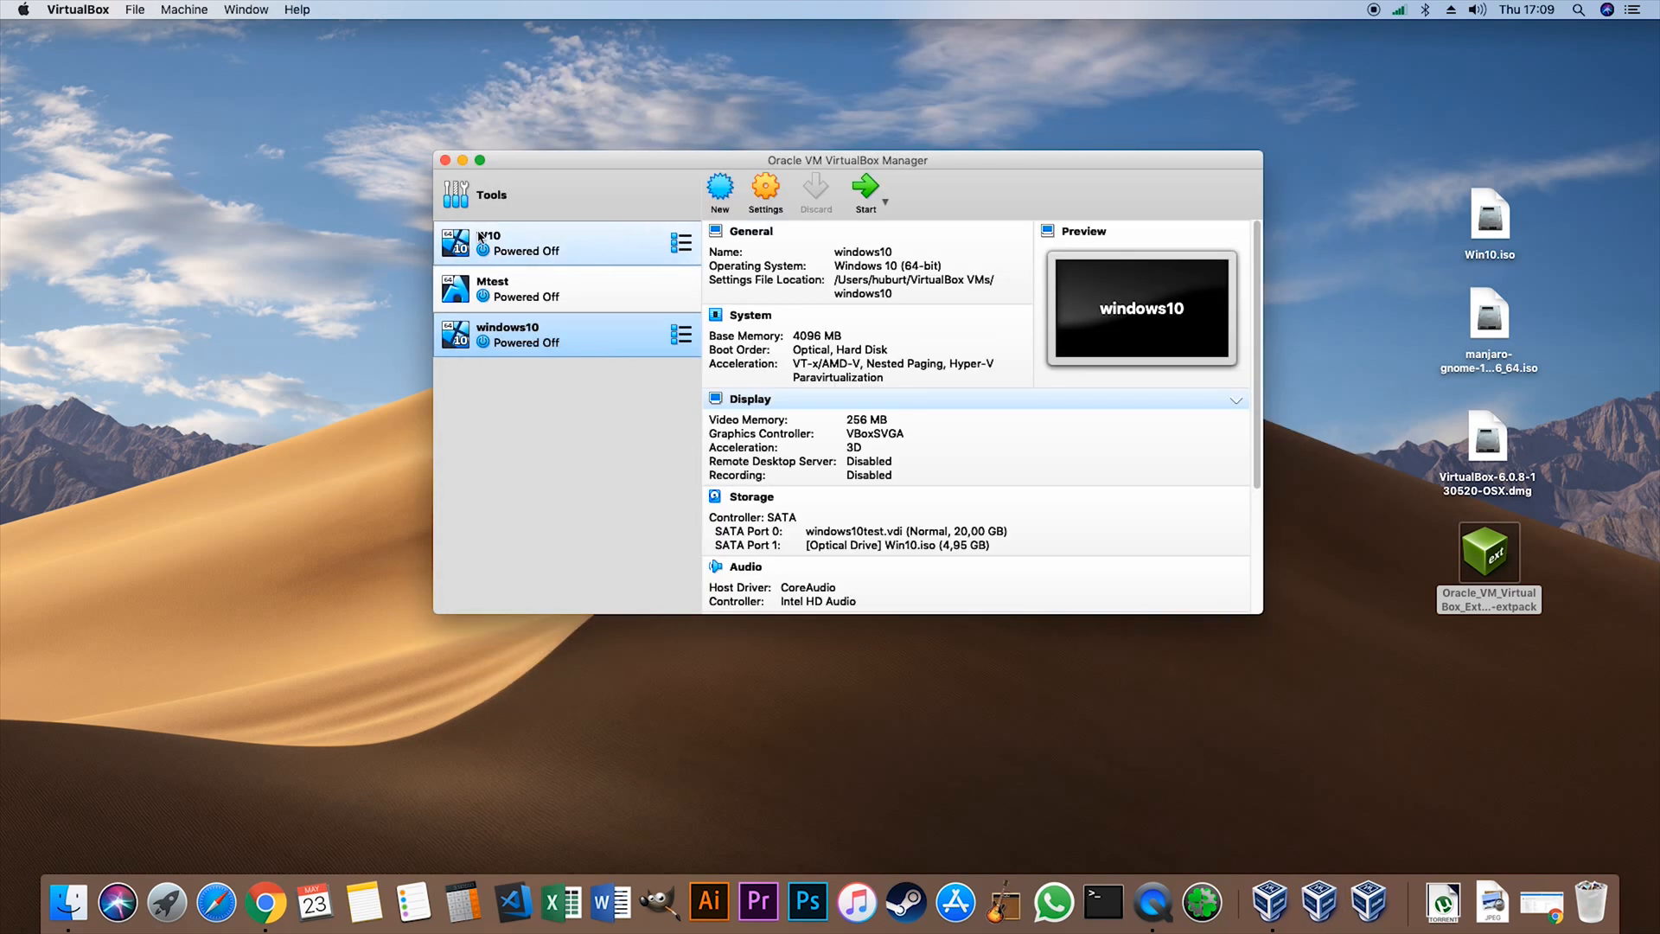
- Remove the windows10 virtual machine and delete all its files
click(571, 251)
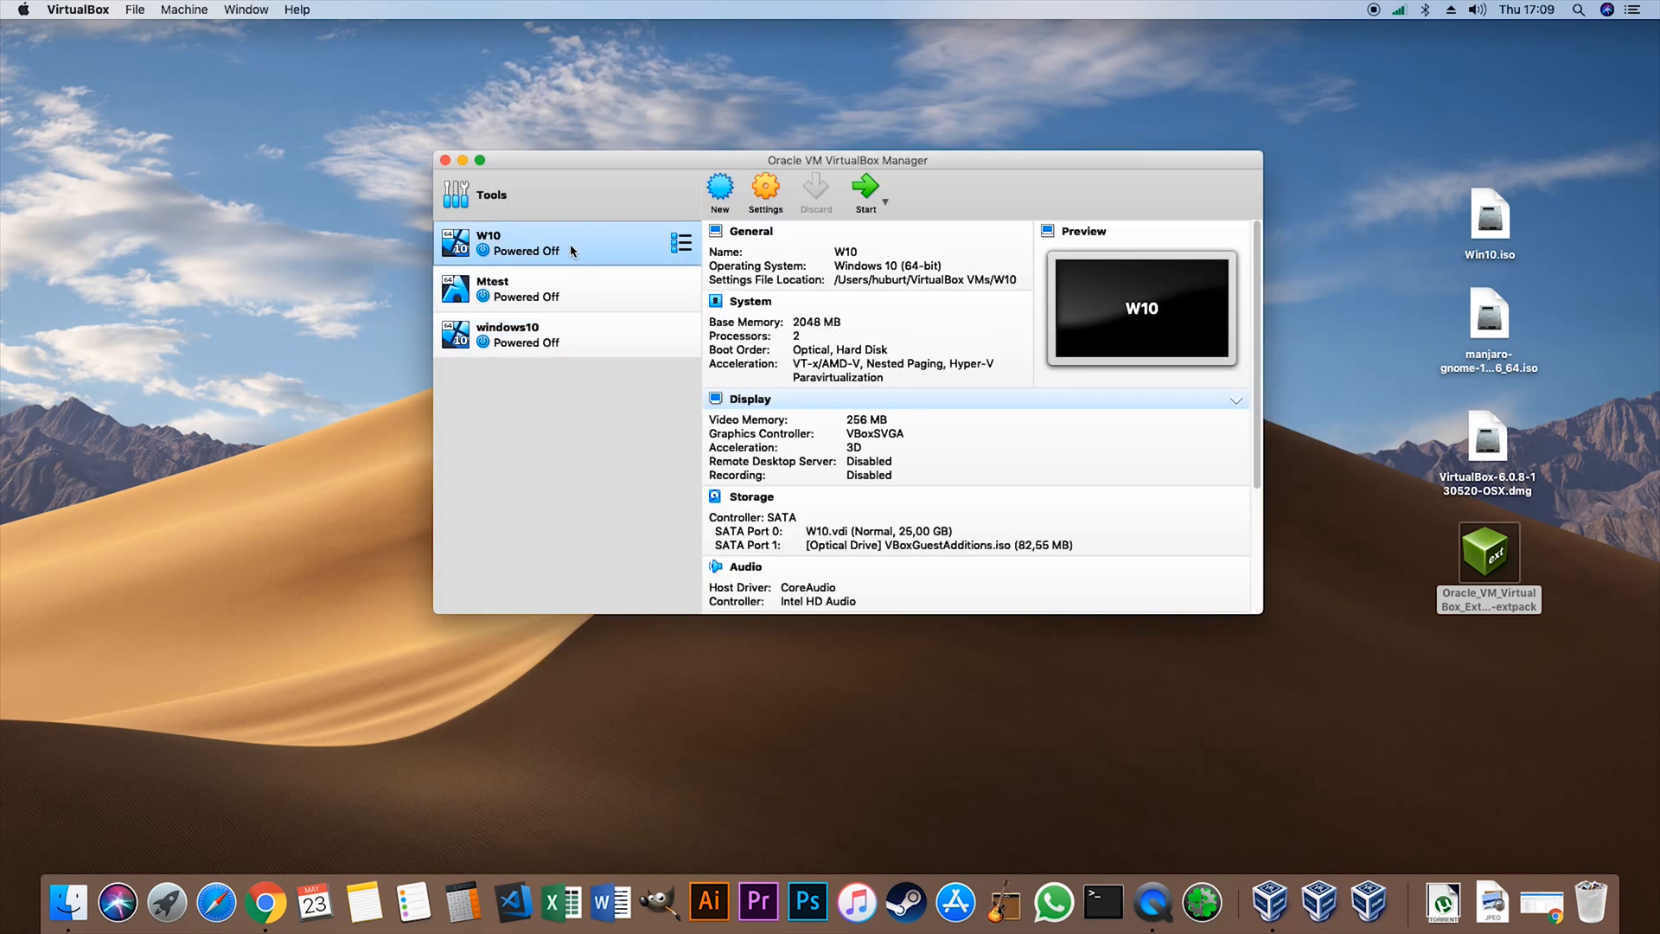
click(549, 342)
right_click(562, 336)
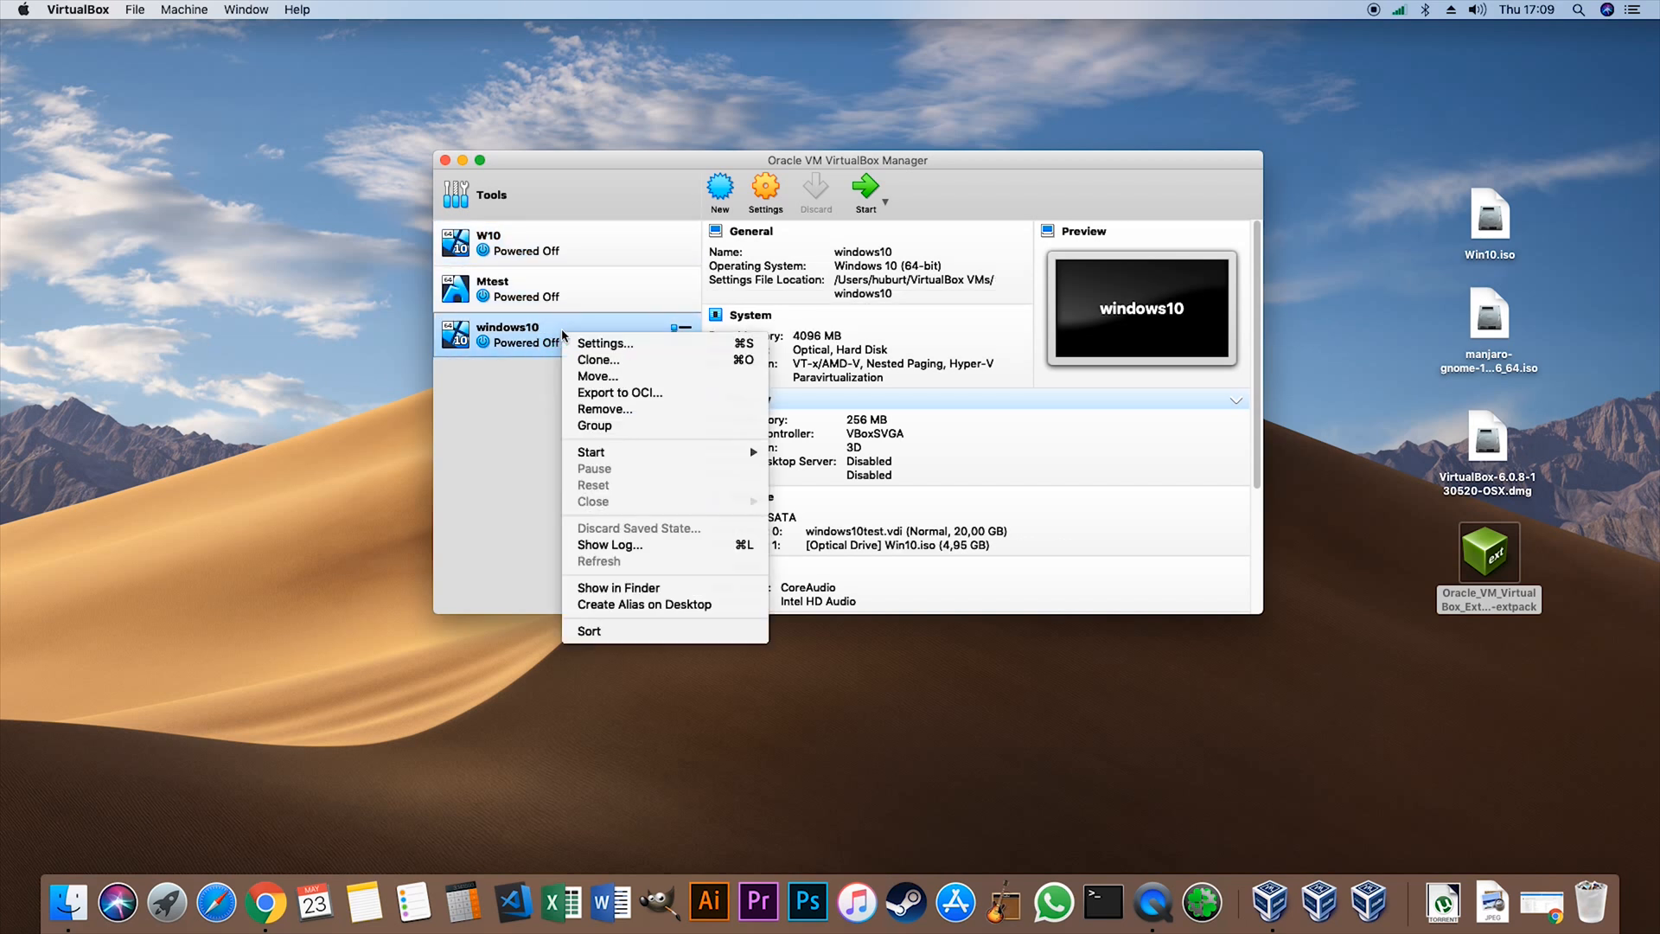
click(621, 415)
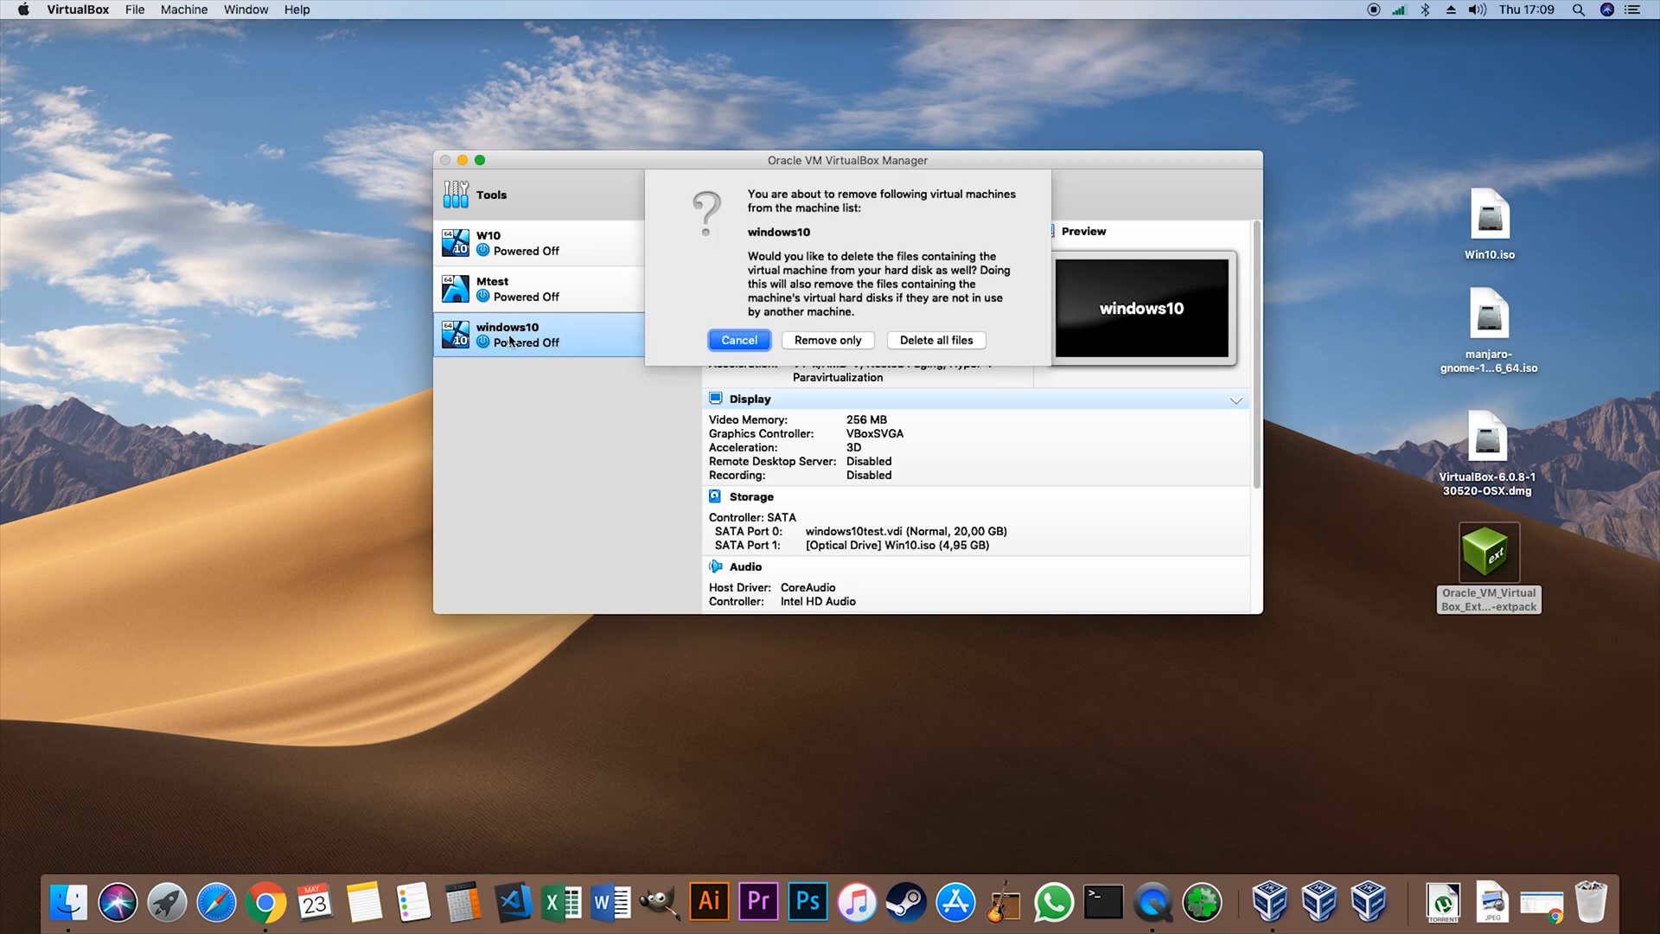
click(932, 340)
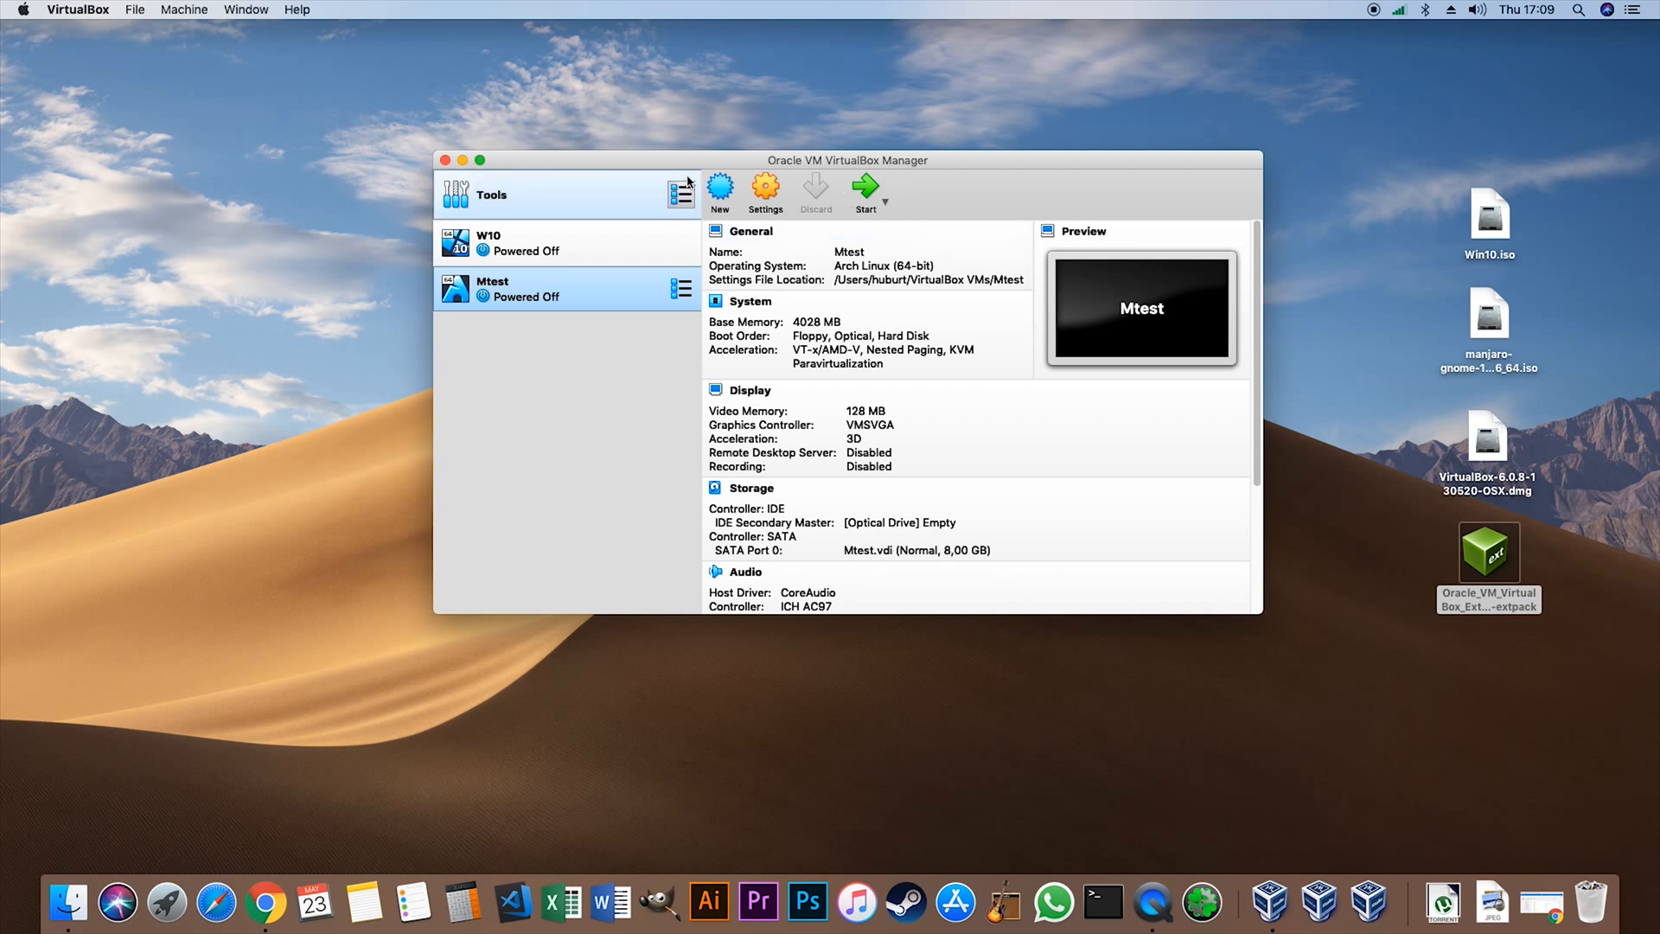
- Start a new virtual machine named manjarotest with the type Linux
click(721, 183)
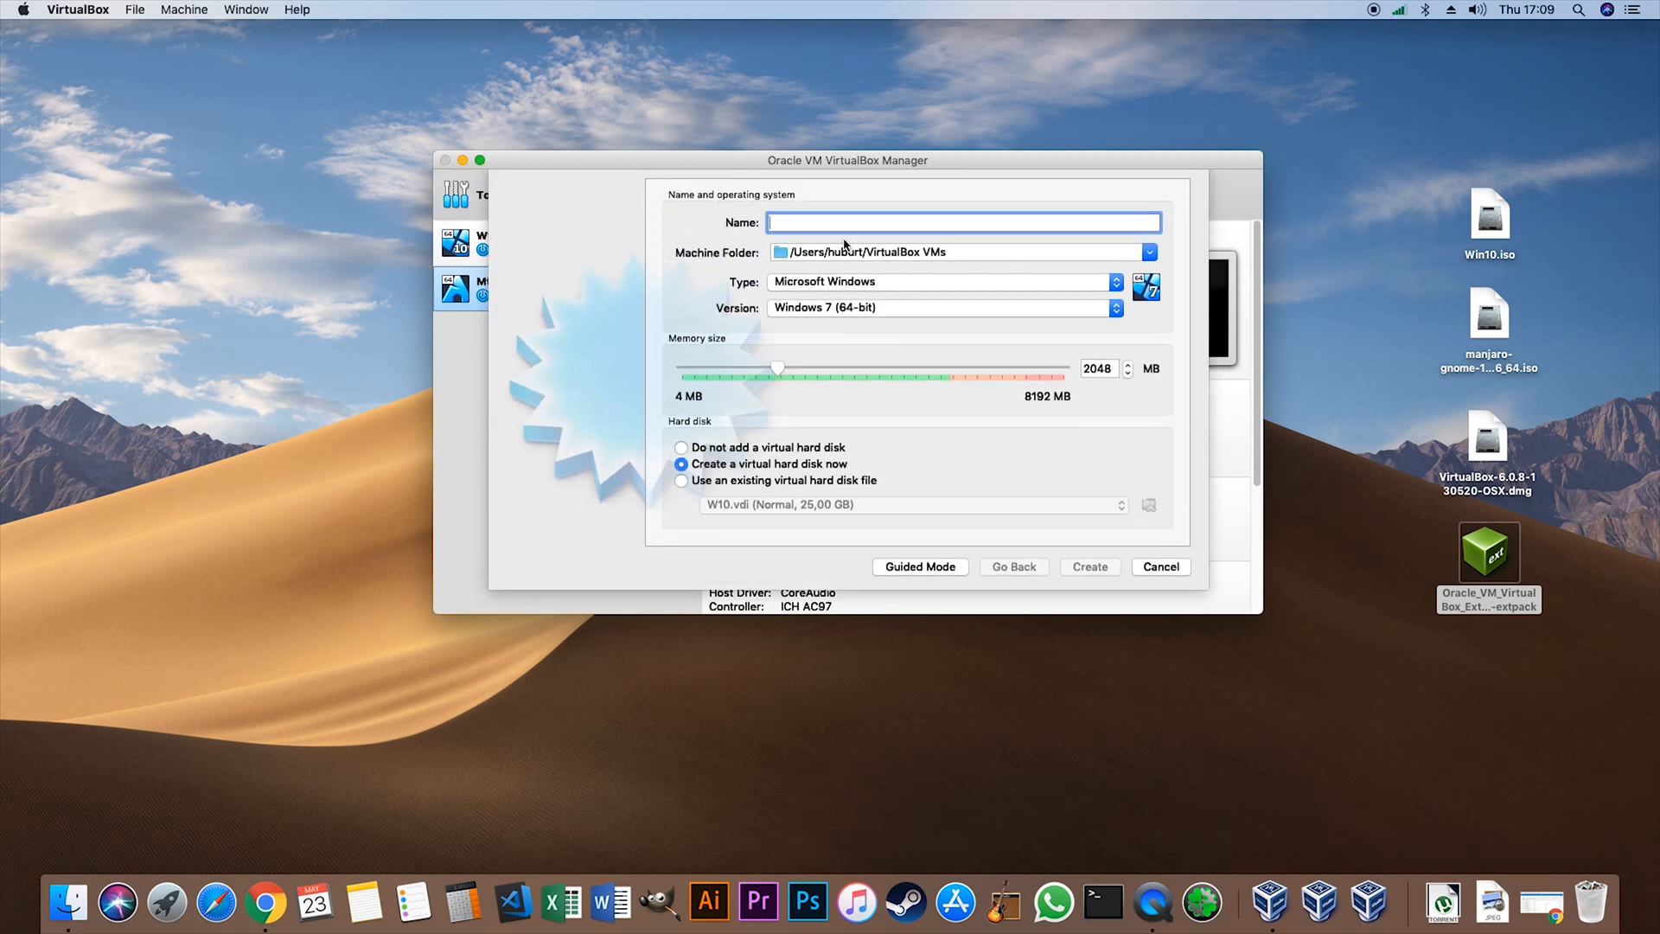
click(934, 284)
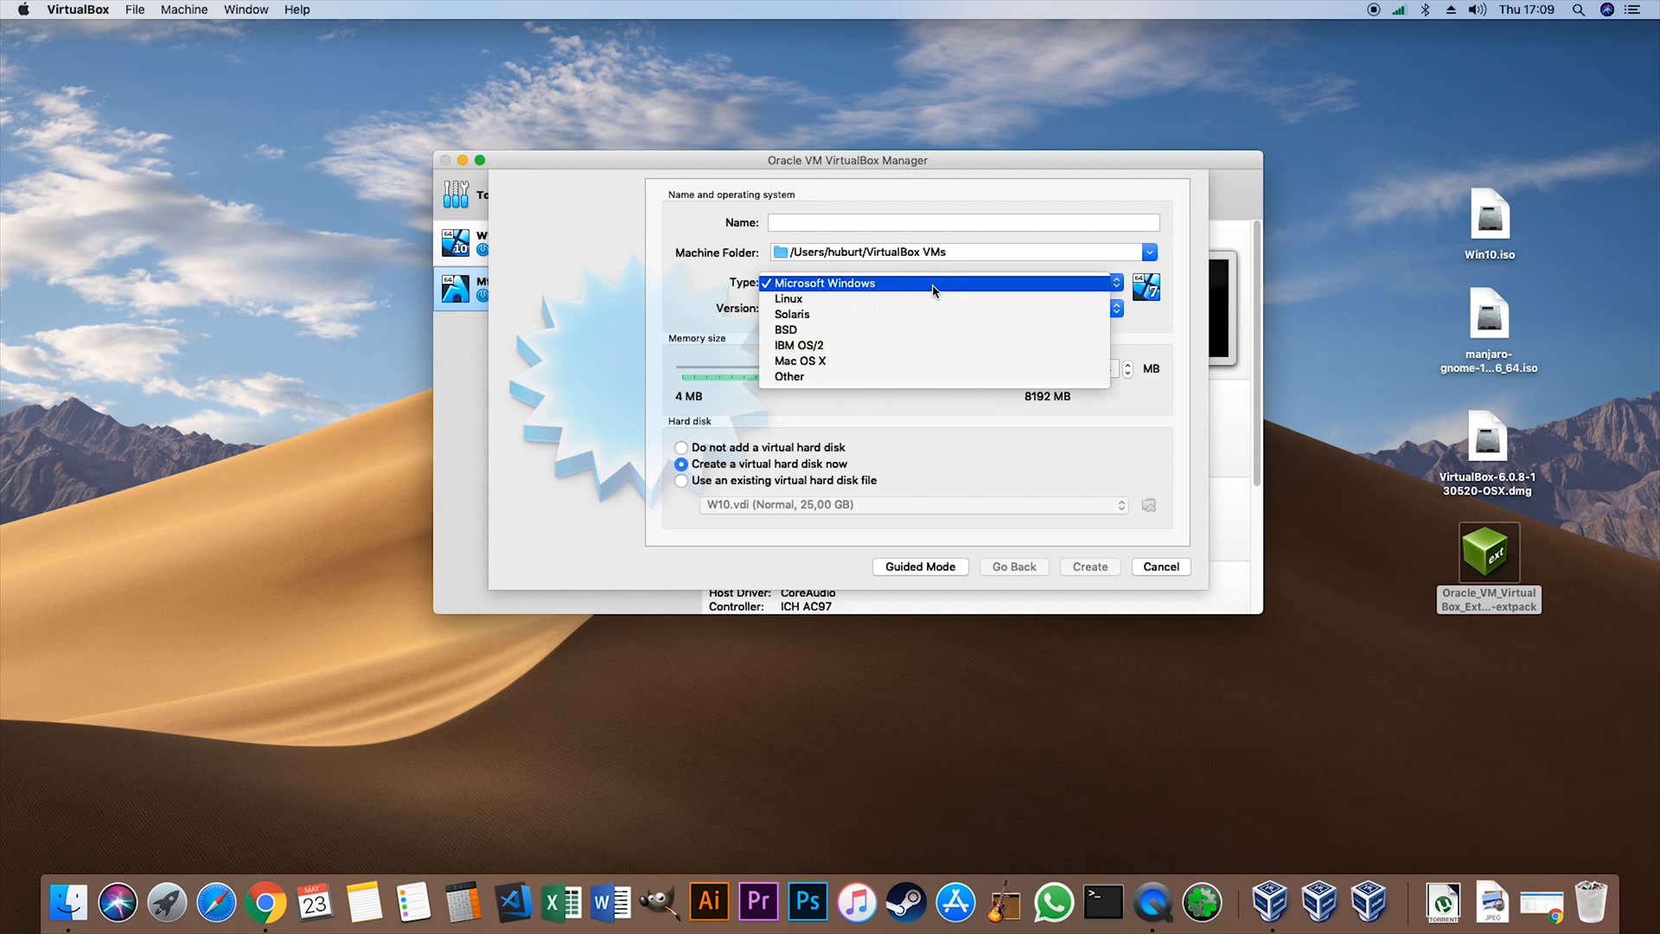
click(790, 299)
text(manjarotest)
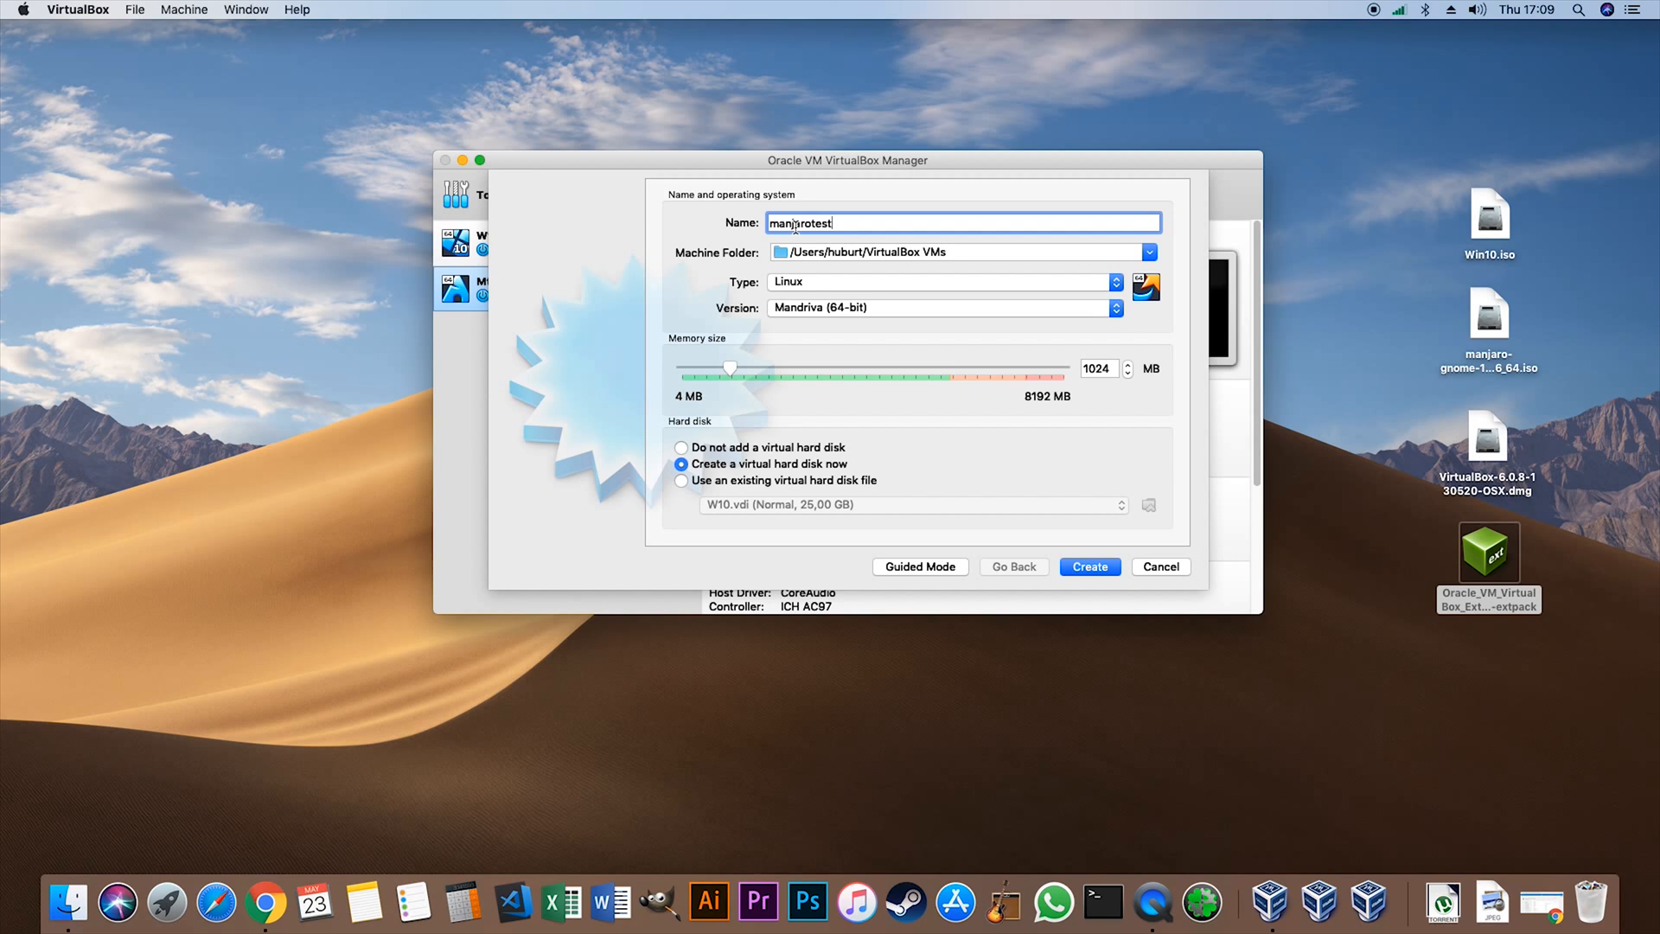
- Set the manjarotest machine's memory size to 2048 MB and proceed to creating its virtual hard disk
double_click(1106, 370)
text(2048)
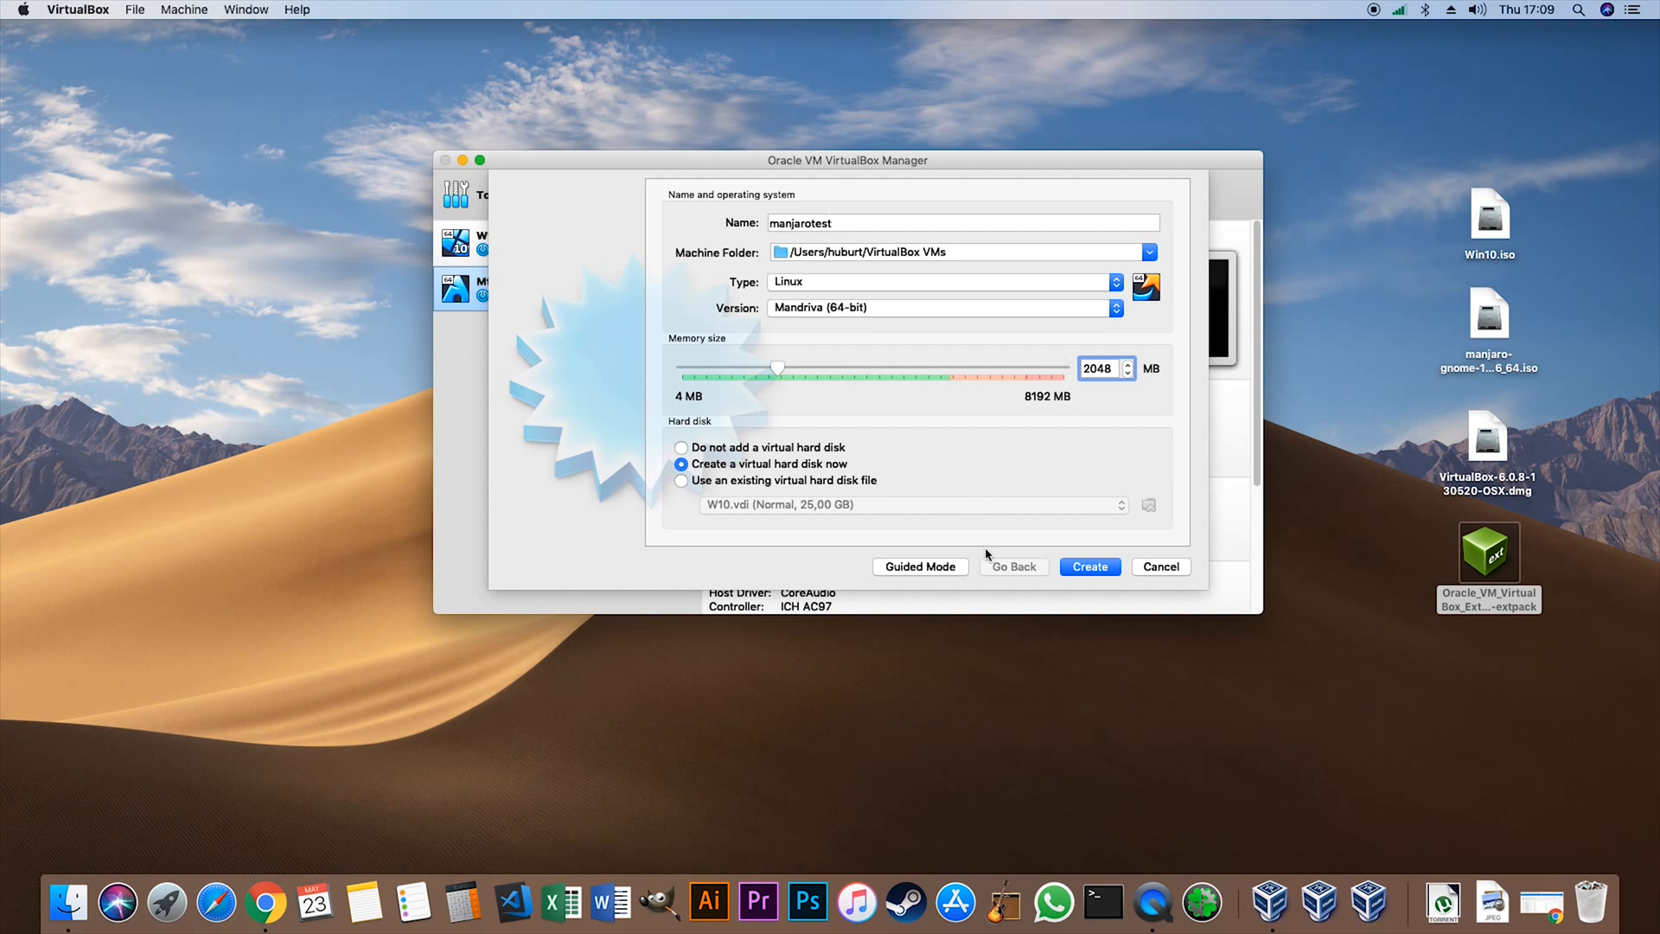
click(1072, 569)
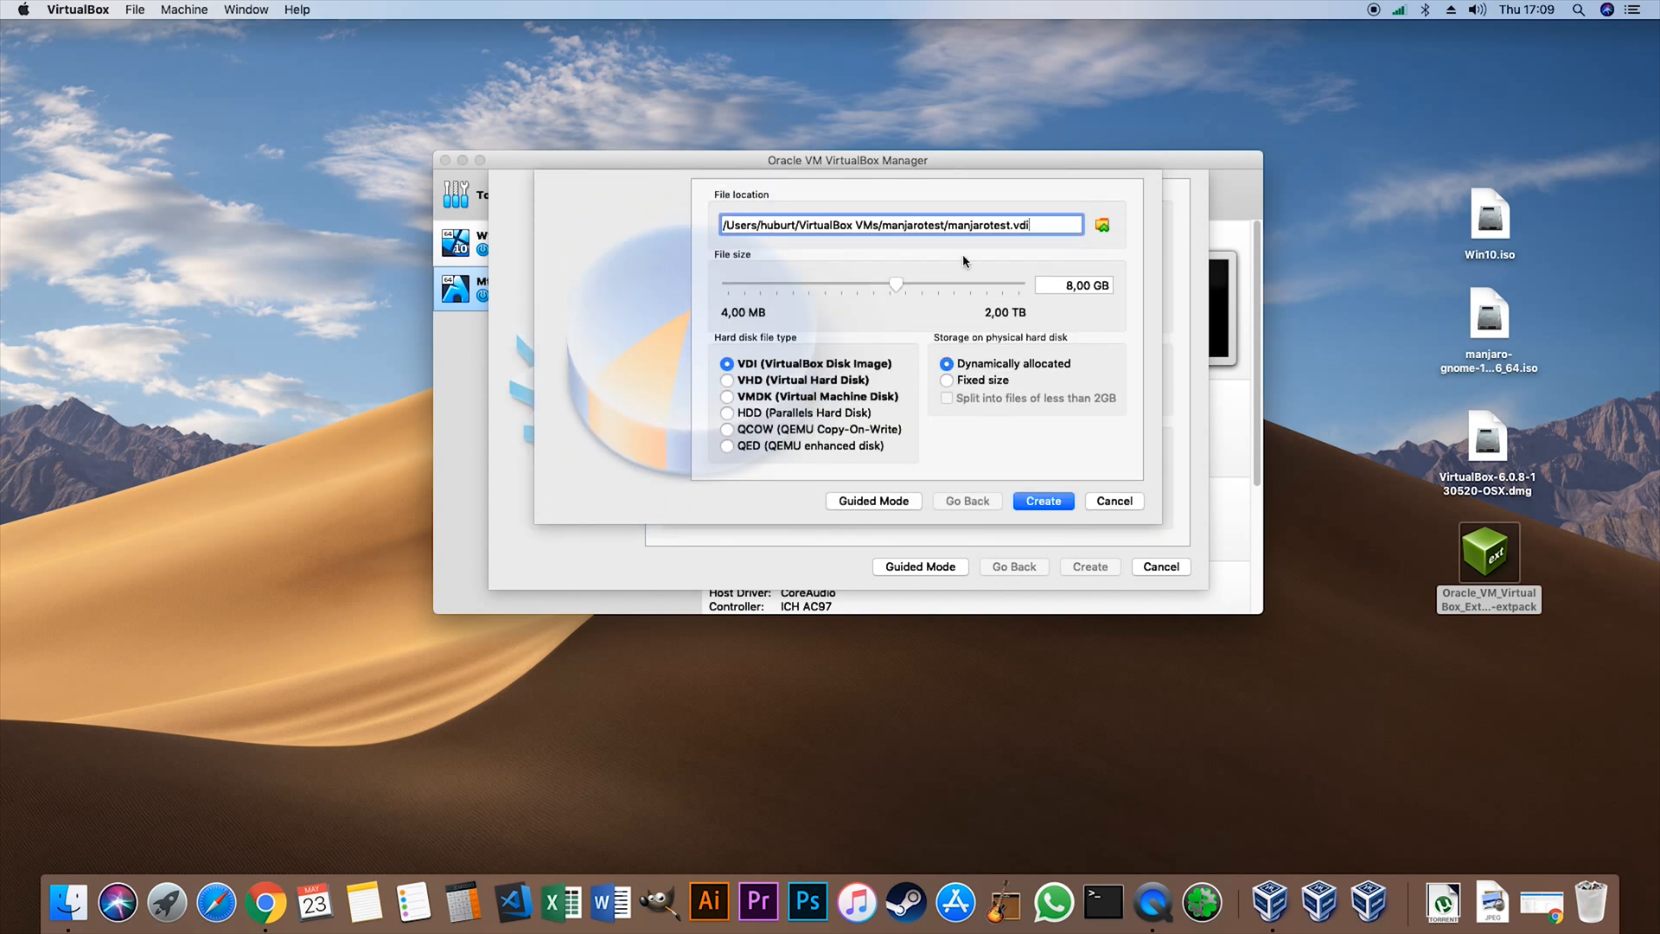
- Choose Storage as the save location for the manjarotest virtual disk file
click(1101, 226)
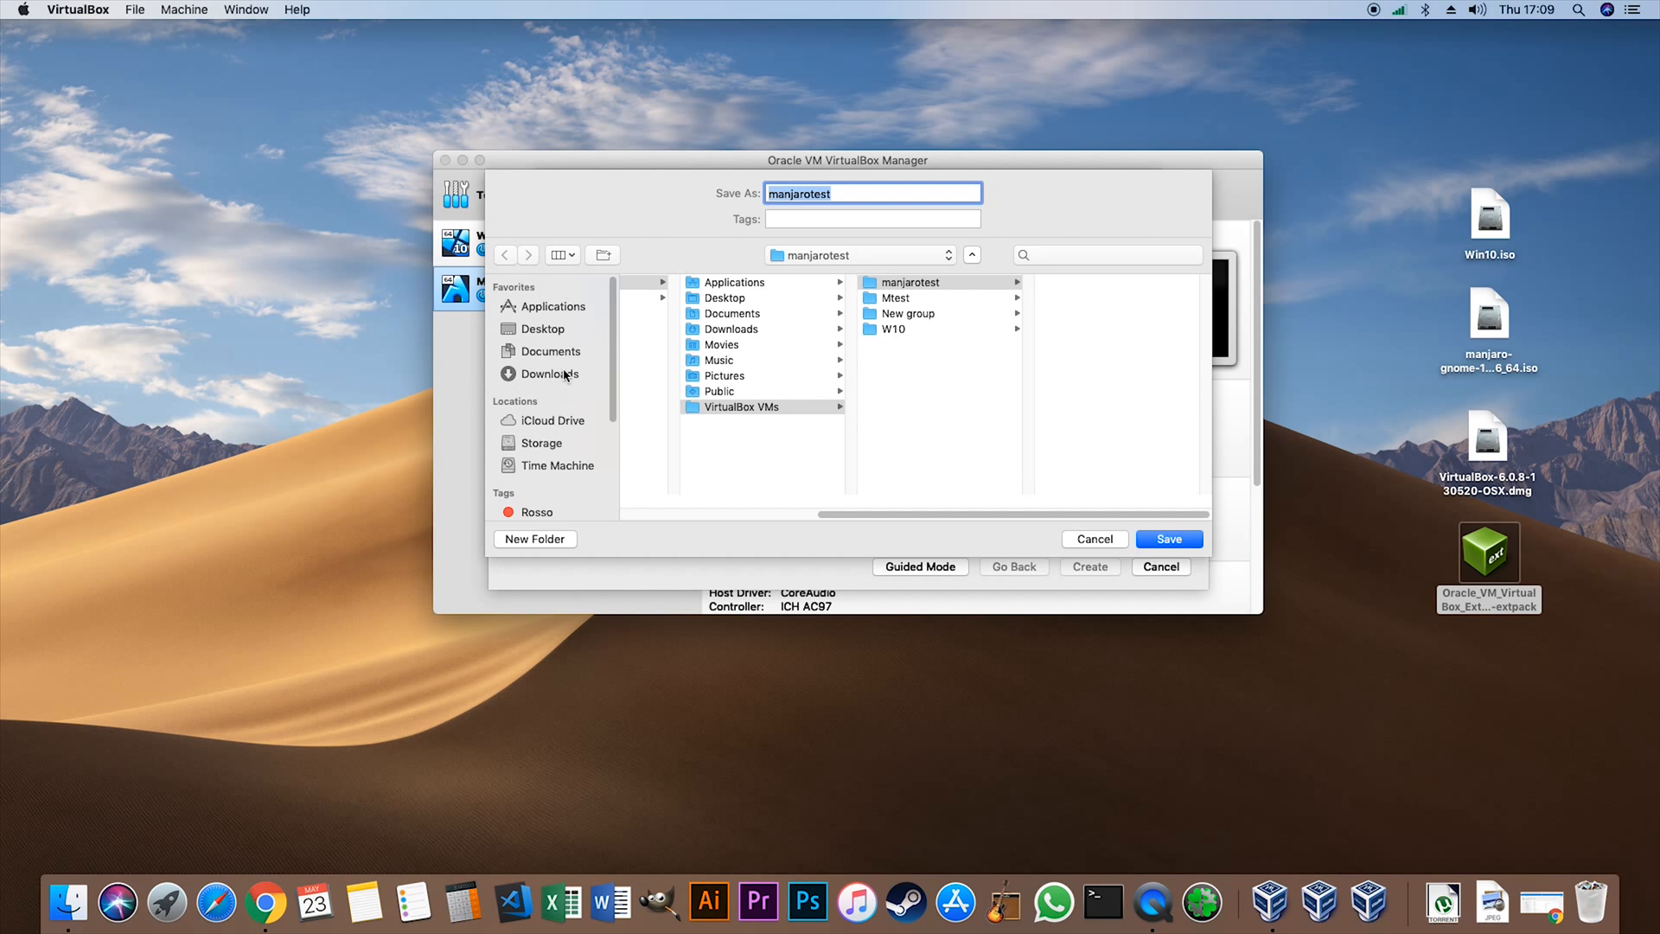
click(545, 441)
click(1169, 539)
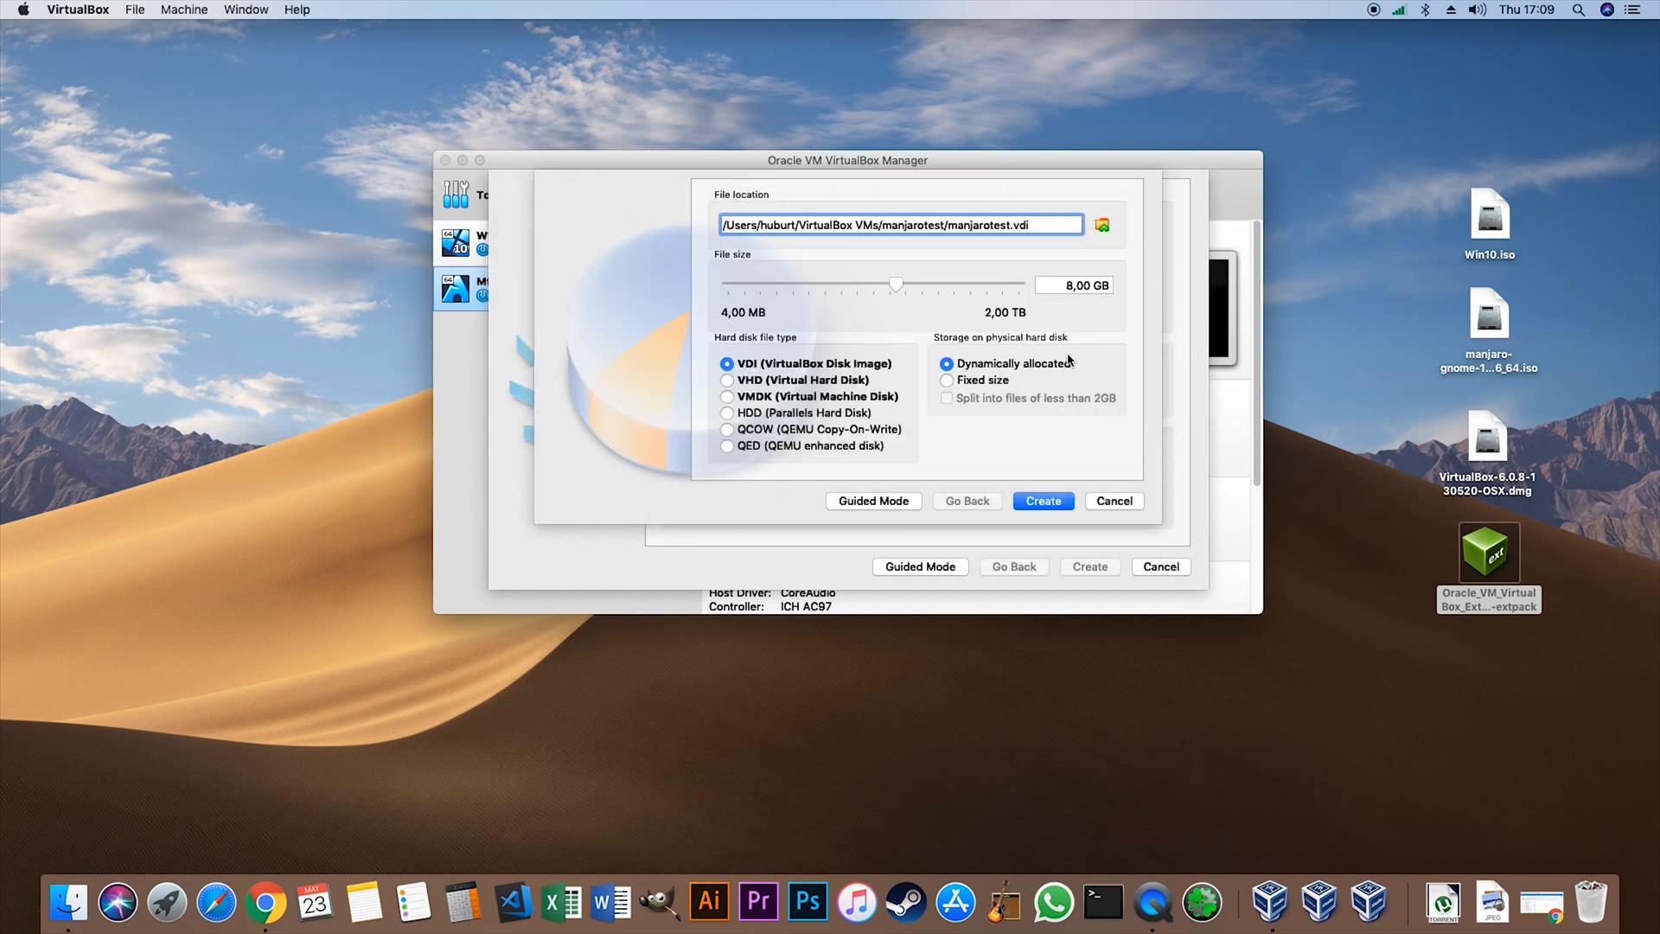
- Set the manjarotest virtual disk's size to 10 GB with fixed size storage and create it
click(1065, 287)
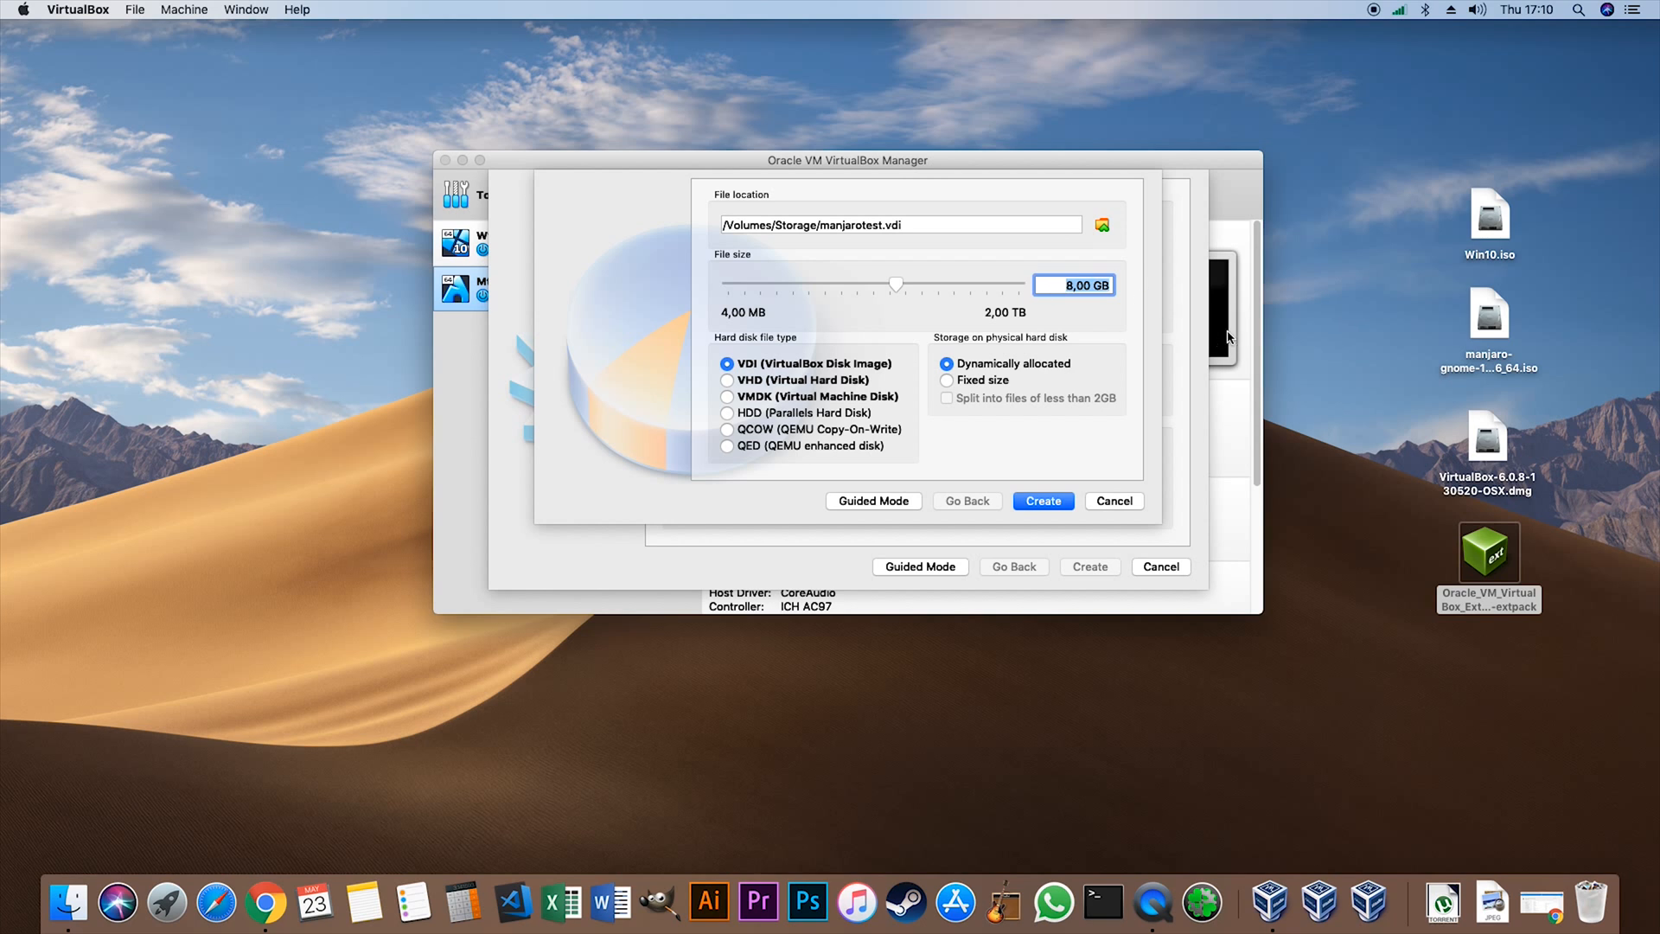
click(1078, 273)
drag(1093, 285, 1030, 287)
text(10)
click(961, 381)
click(1054, 501)
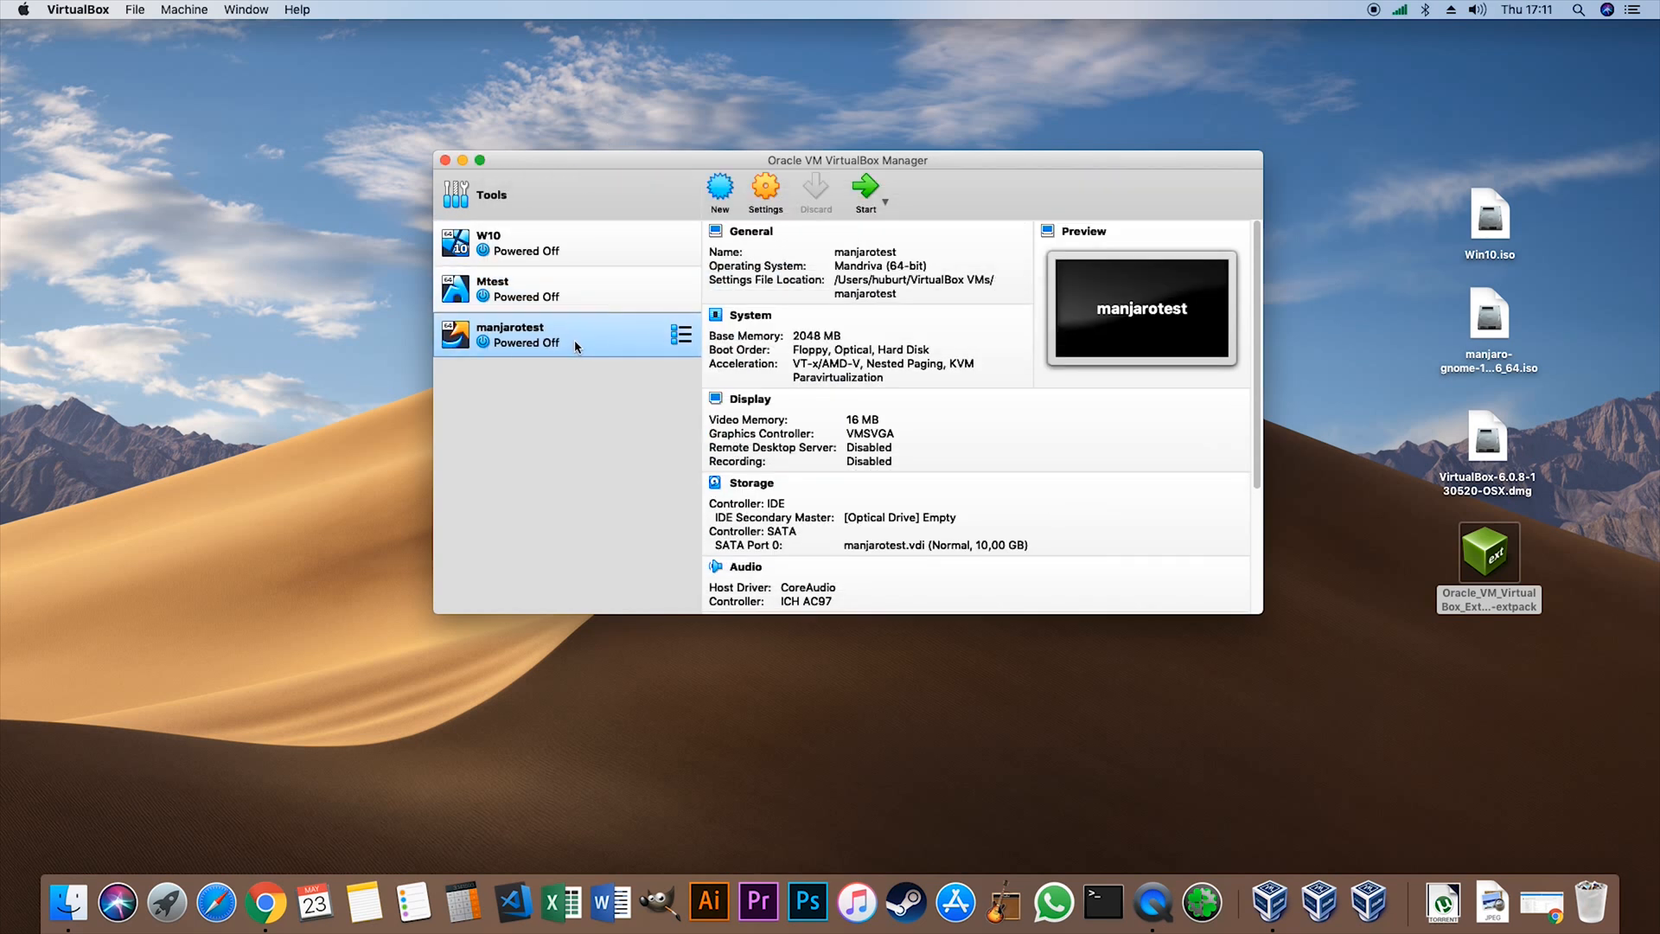
- Exclude Floppy from the boot order in the manjarotest machine's system settings
click(772, 191)
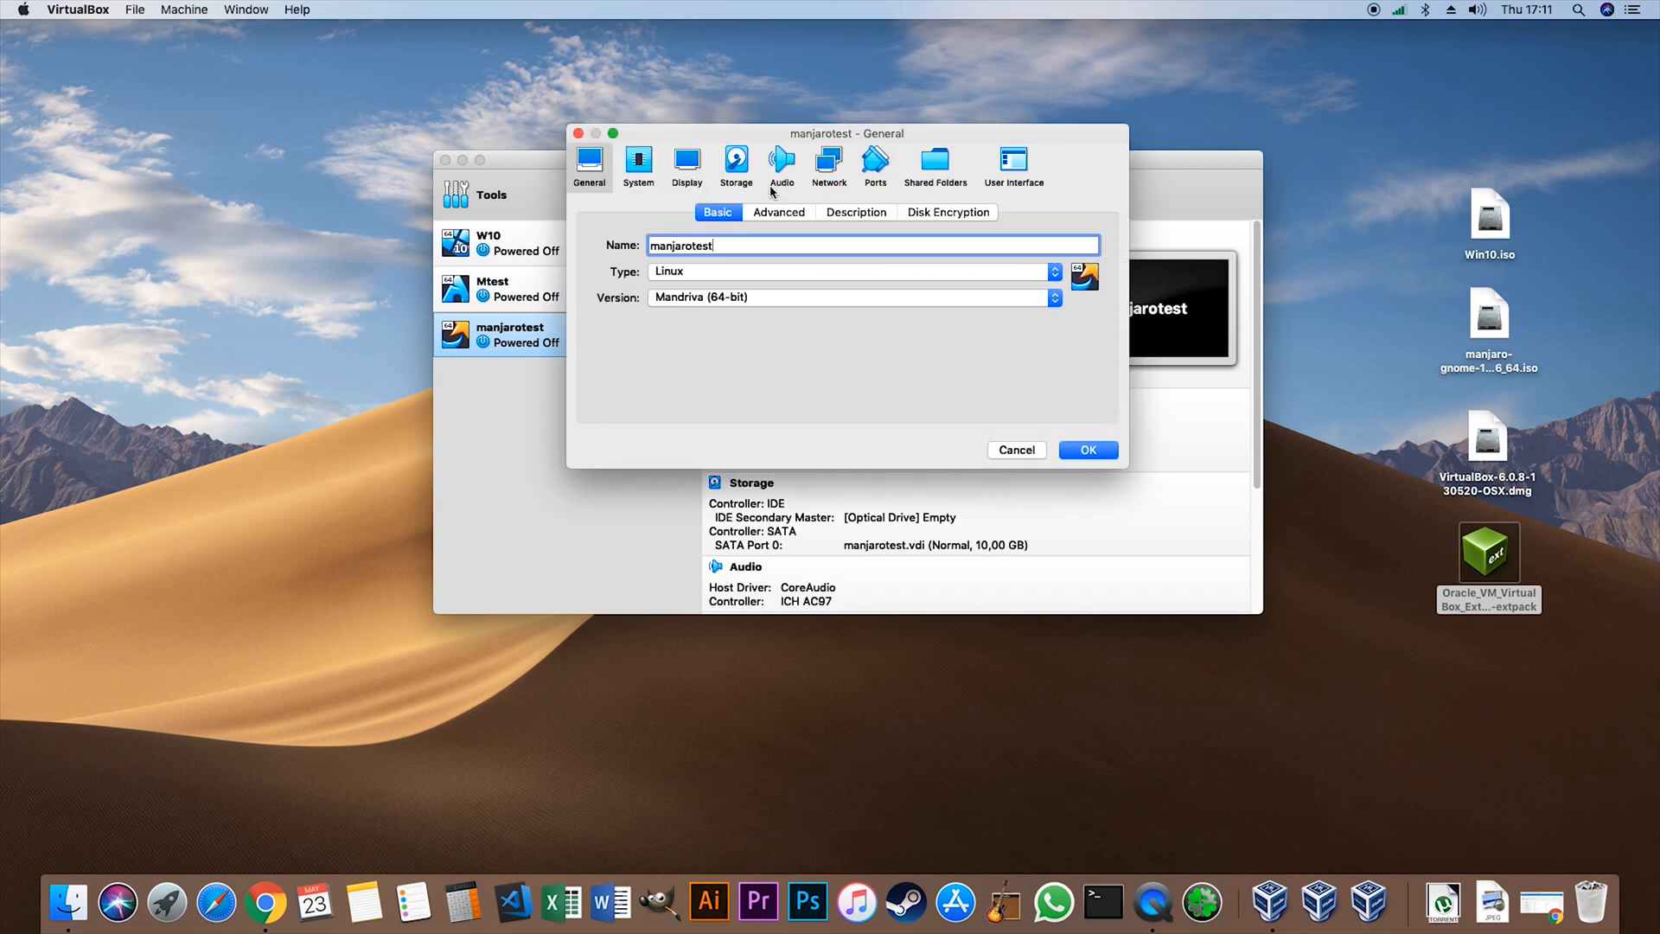
click(642, 162)
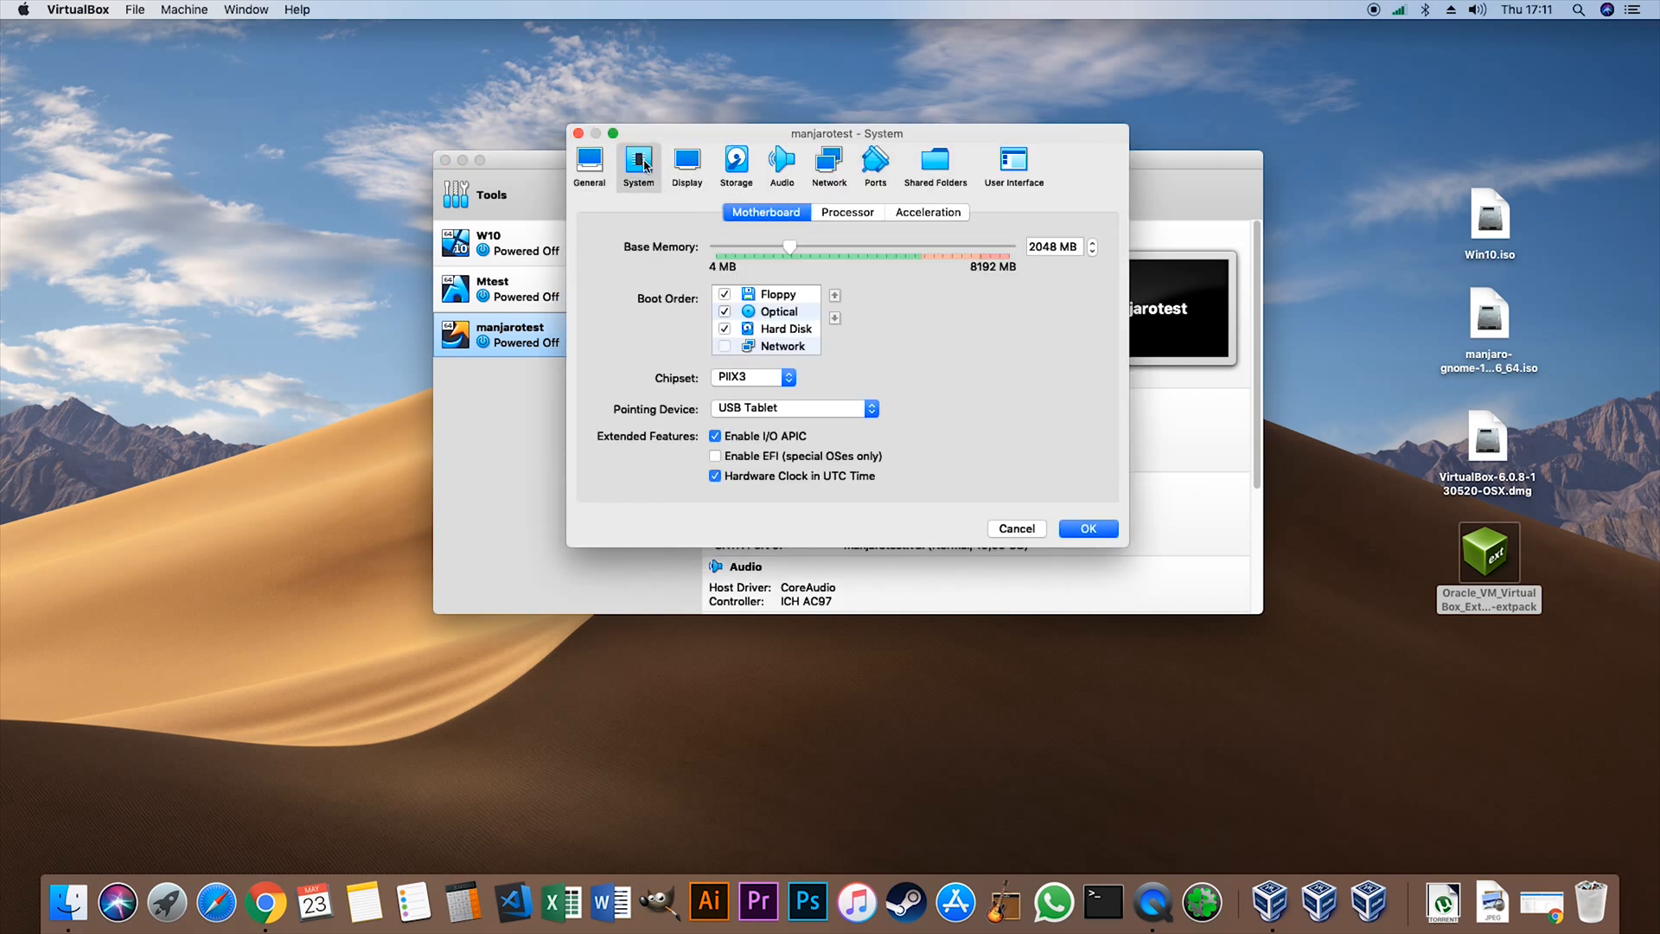
click(721, 296)
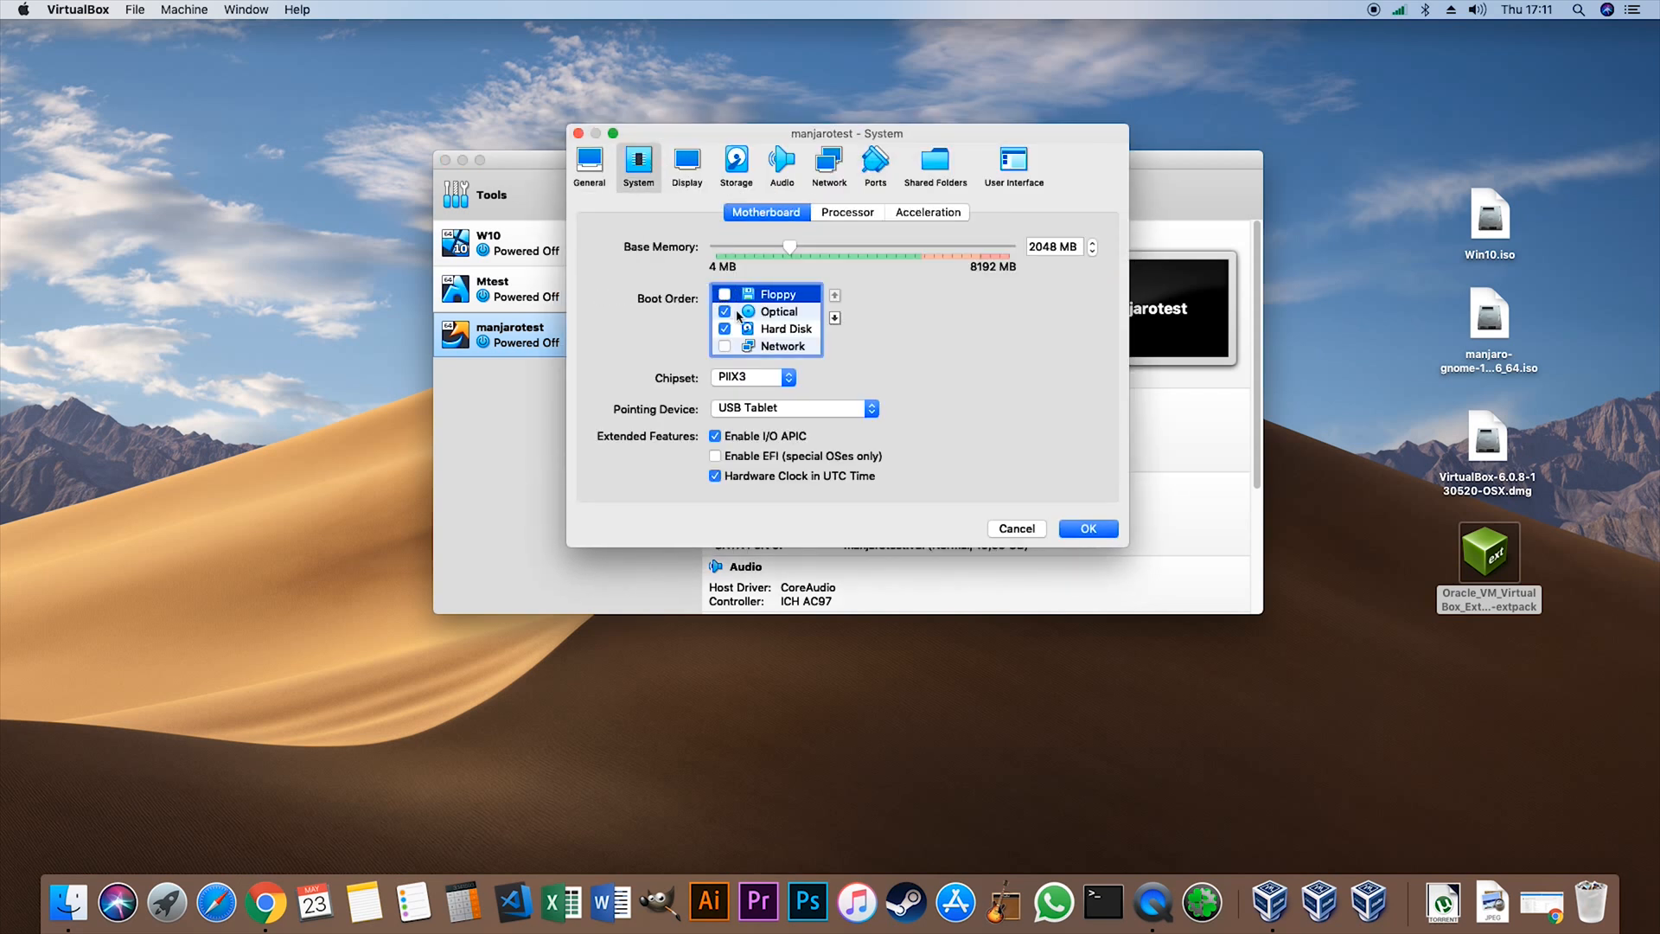
- Set the manjarotest machine's video memory to 128 MB and enable 3D acceleration
click(697, 178)
drag(754, 244, 1245, 316)
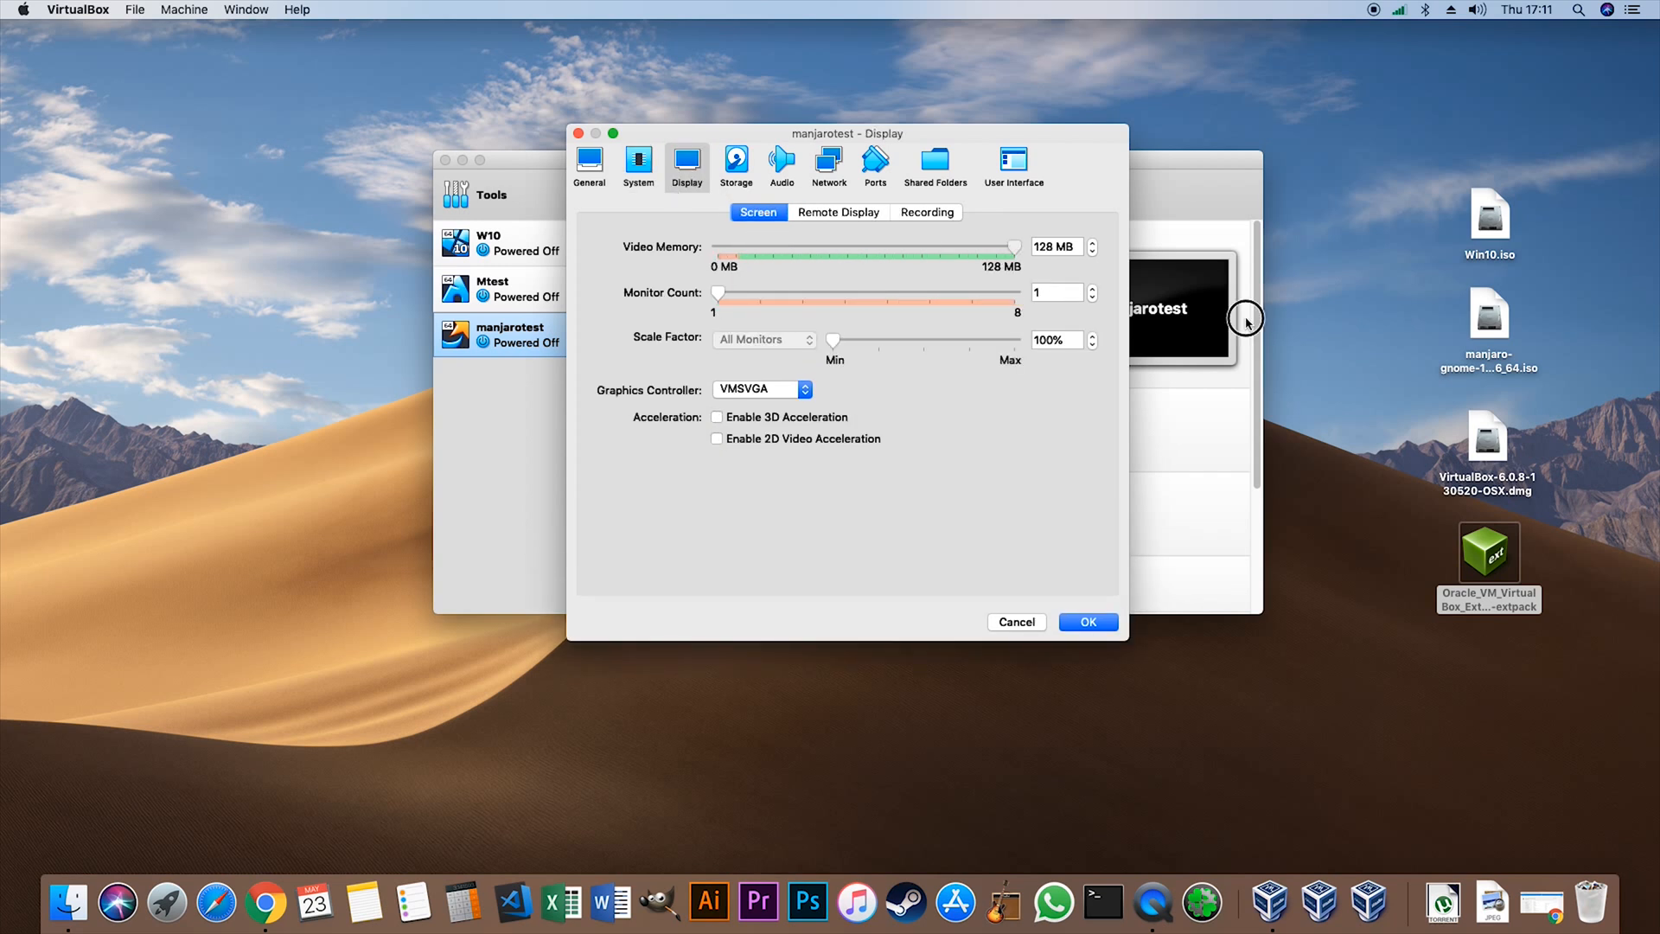
click(761, 418)
- Load manjaro-gnome-18.0.4-stable-x86_64.iso into the manjarotest machine's empty optical drive and save the settings
click(737, 165)
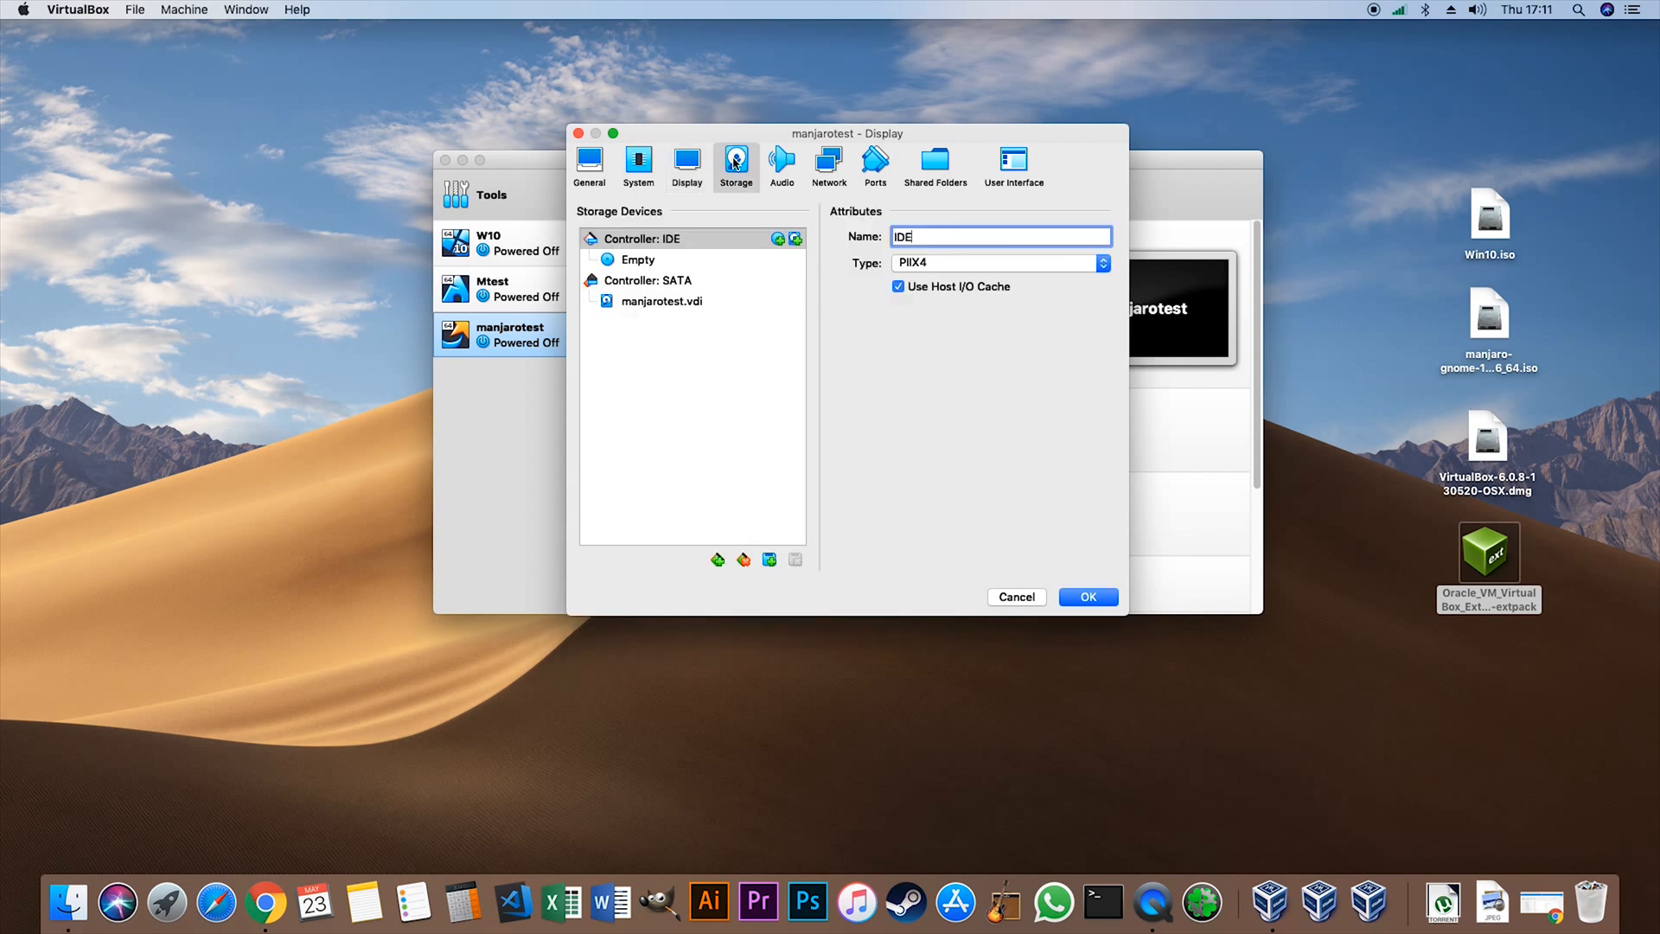
click(642, 265)
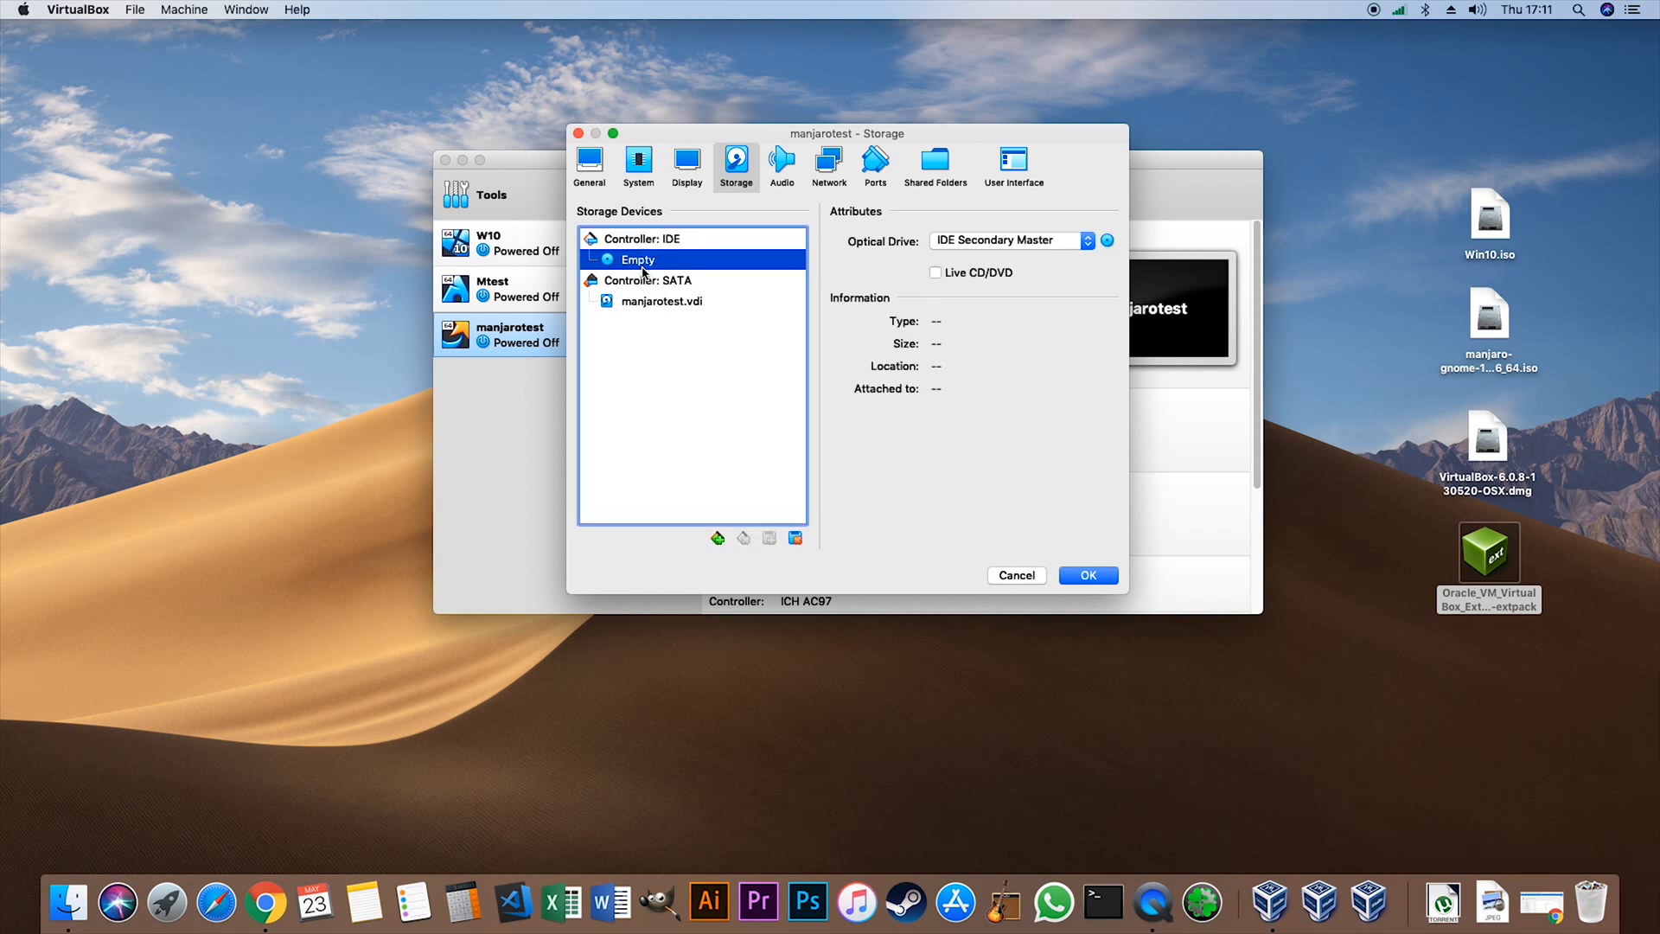
click(1105, 242)
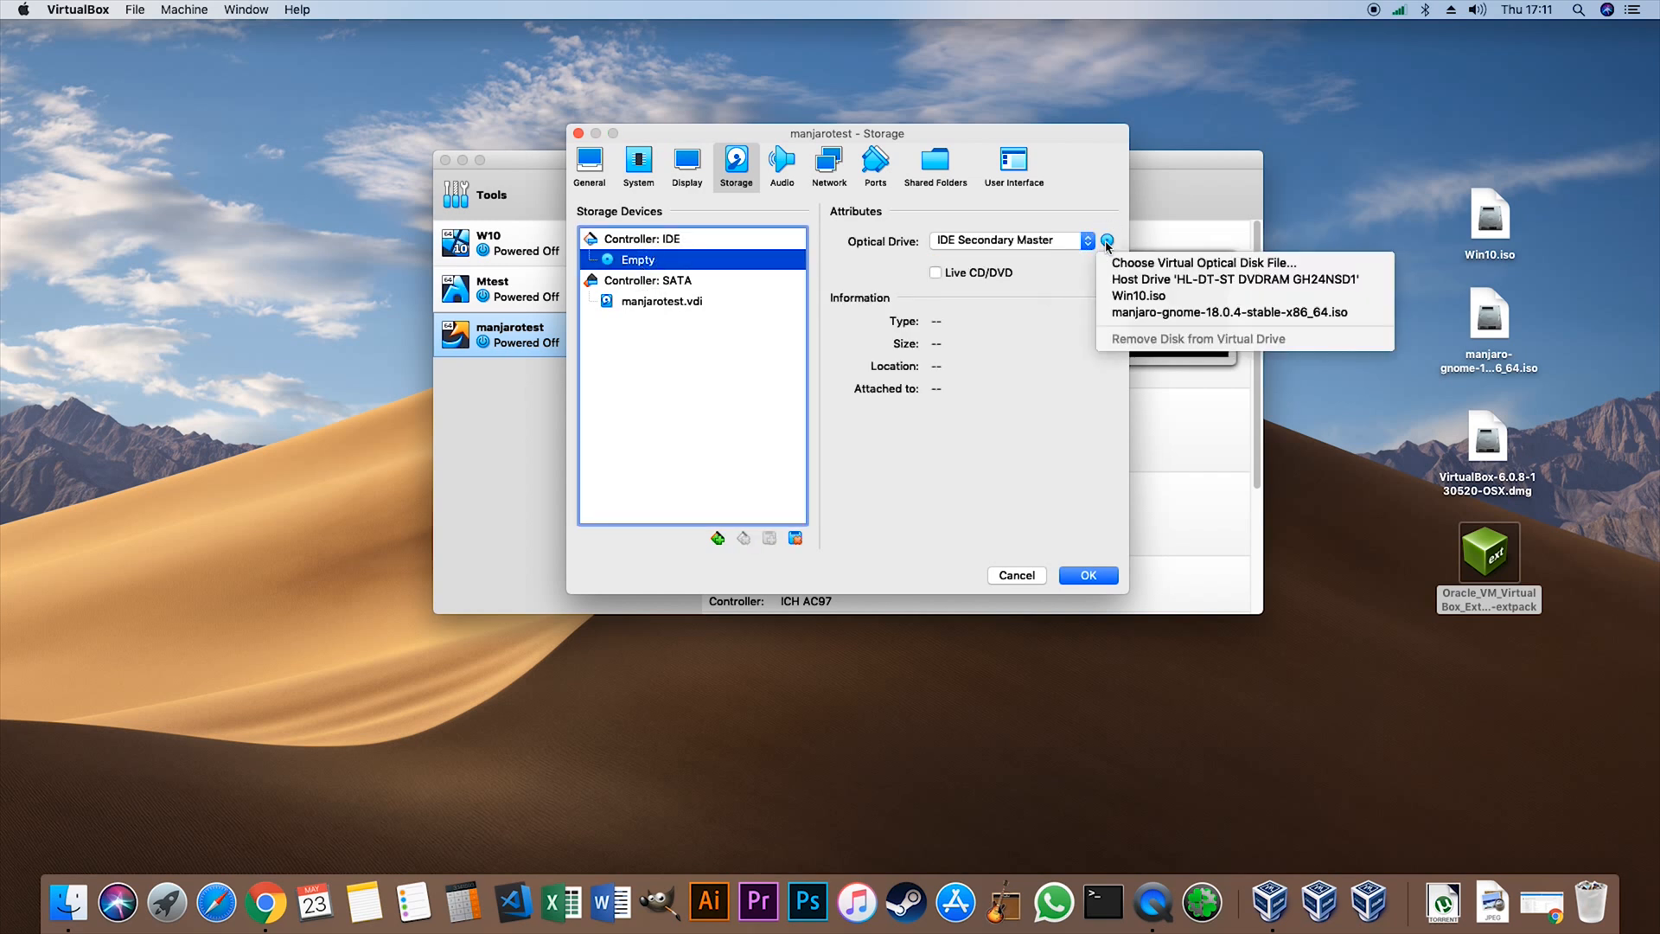
click(1151, 314)
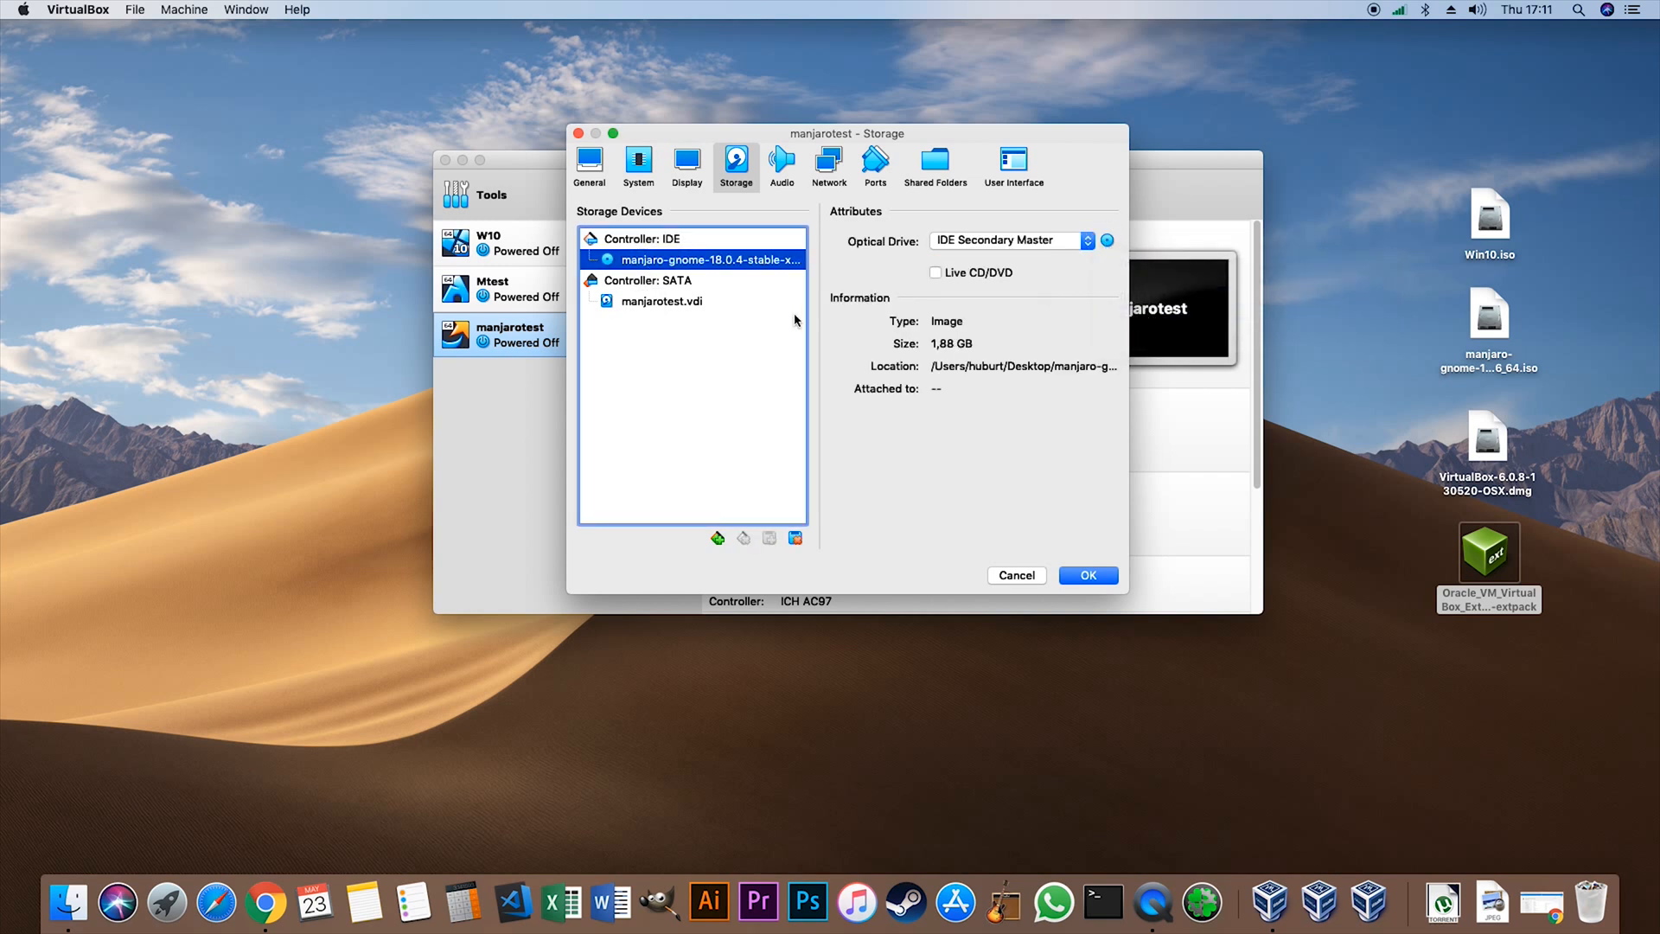
click(1098, 576)
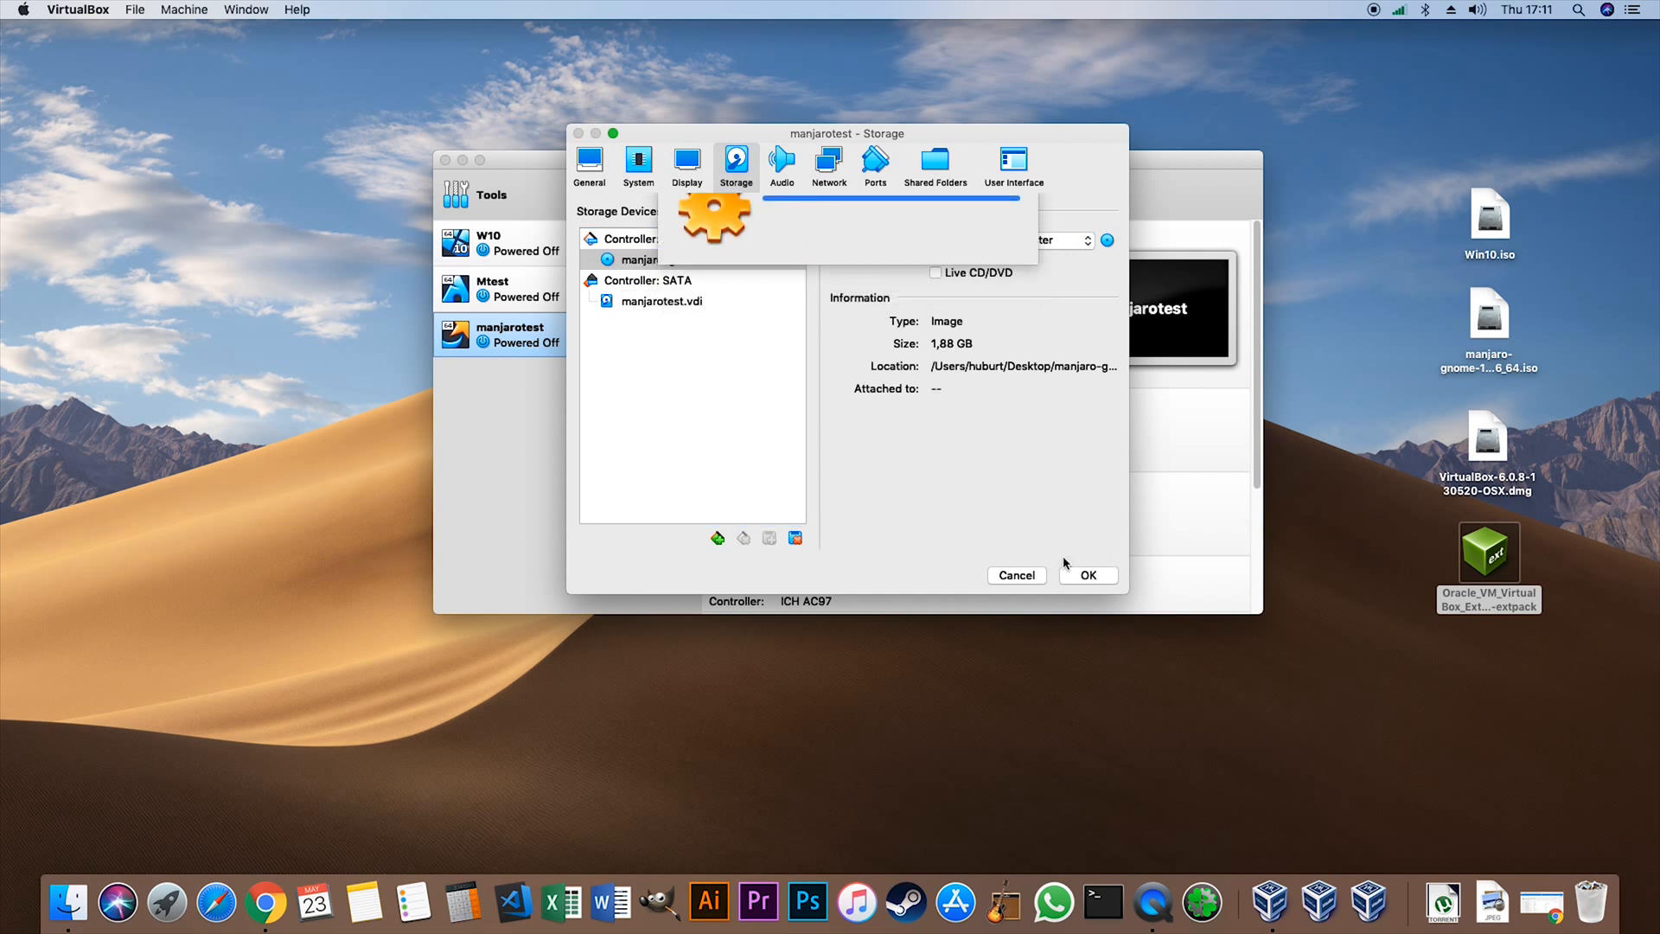
- Start the manjarotest machine and move its window to the middle of the desktop
click(867, 190)
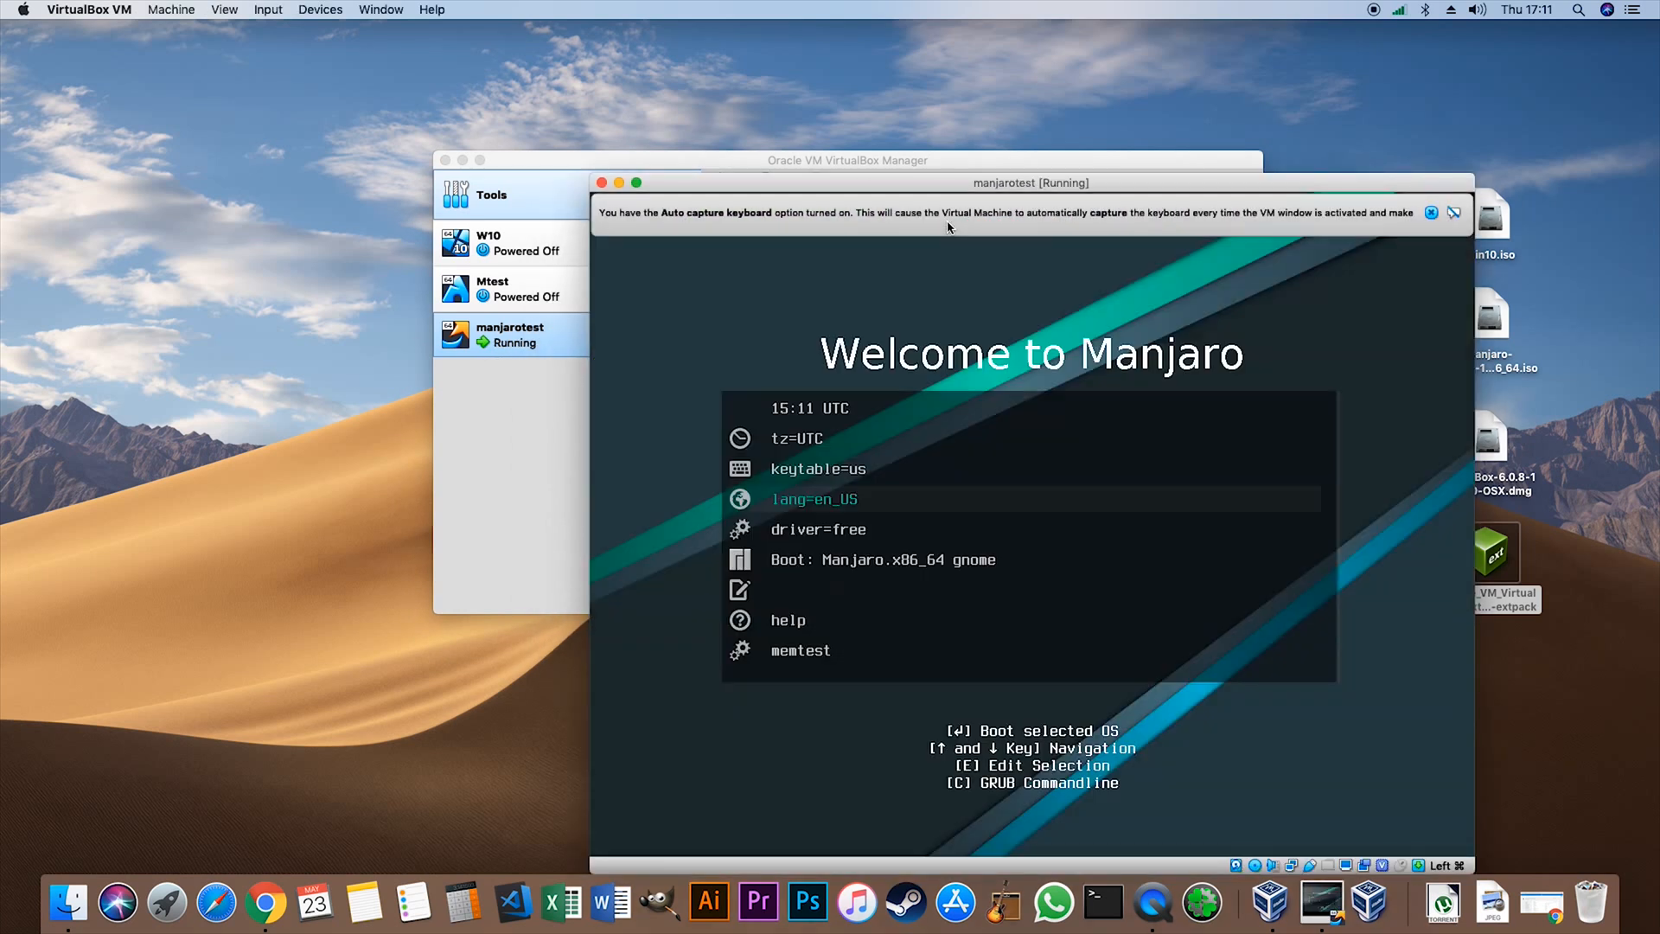
drag(947, 192, 776, 119)
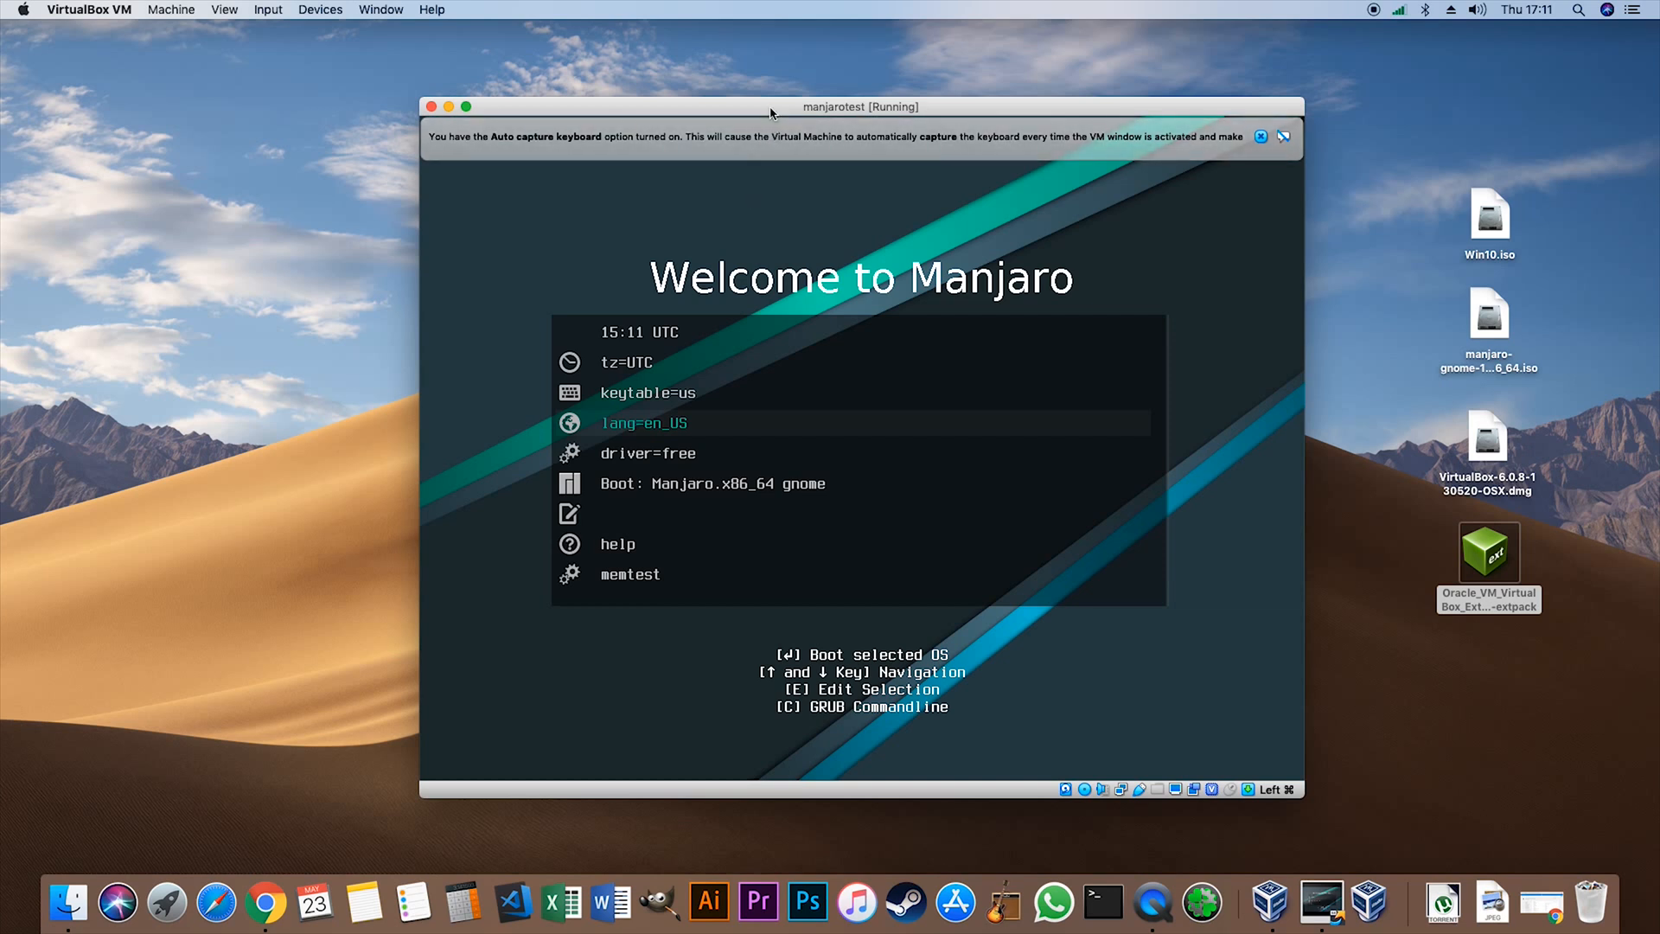
mouse_move(771, 113)
mouse_down()
mouse_move(733, 104)
mouse_move(754, 100)
mouse_up()
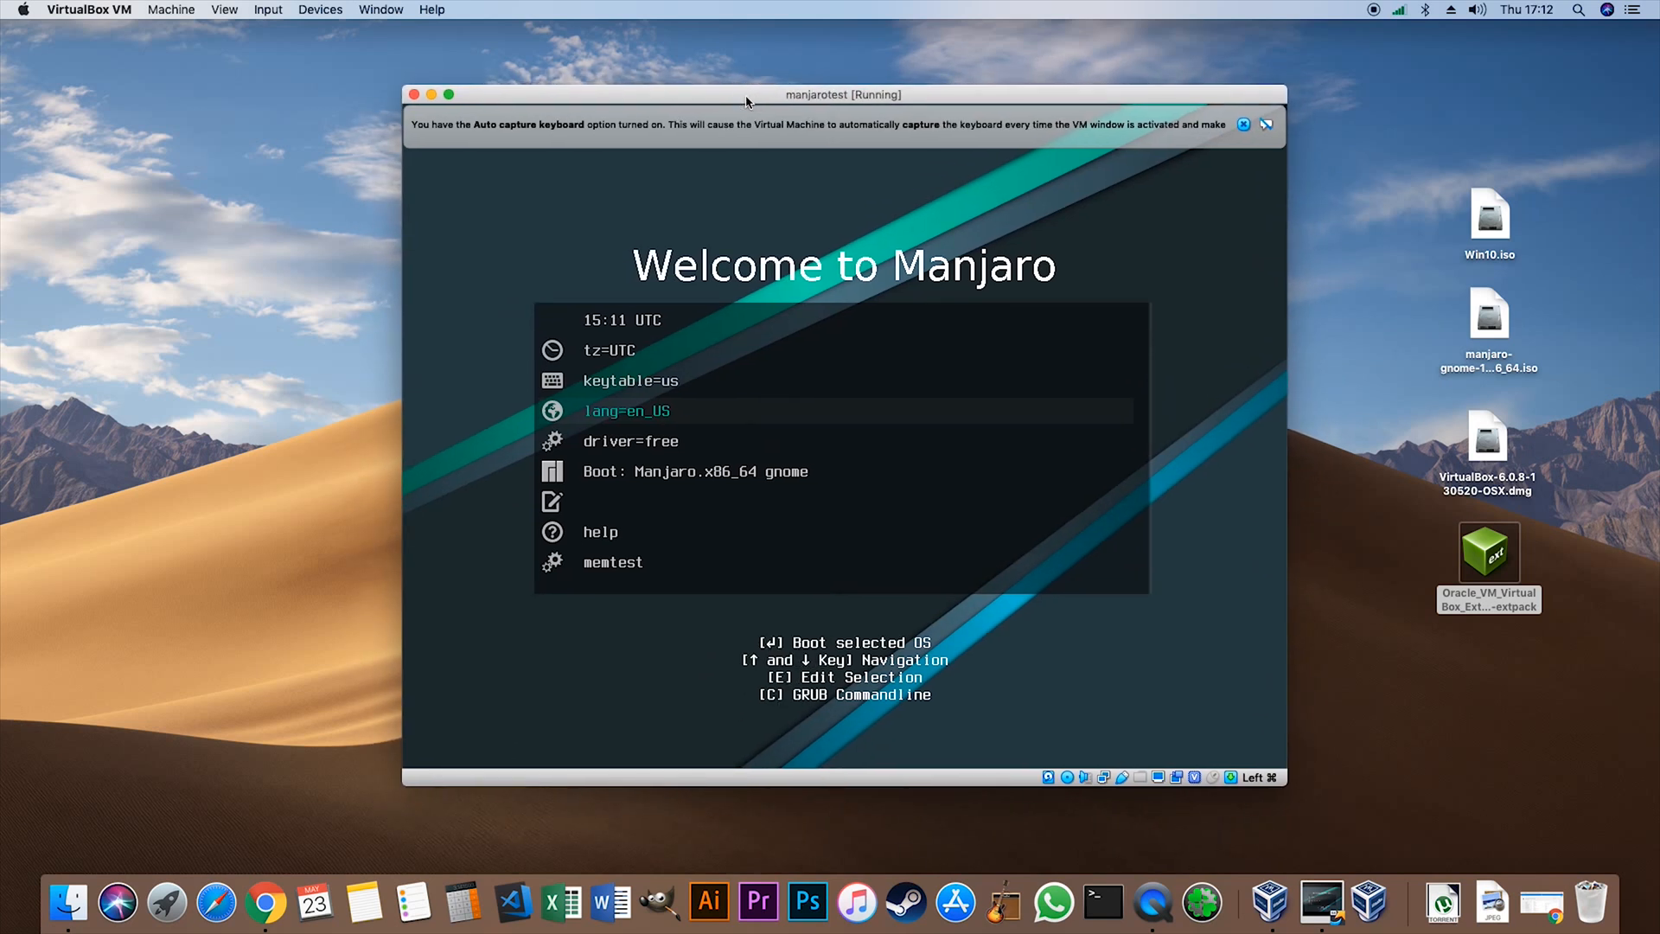
- Choose keytable=us as the keyboard layout in the Manjaro boot menu
key(Up)
key(Up)
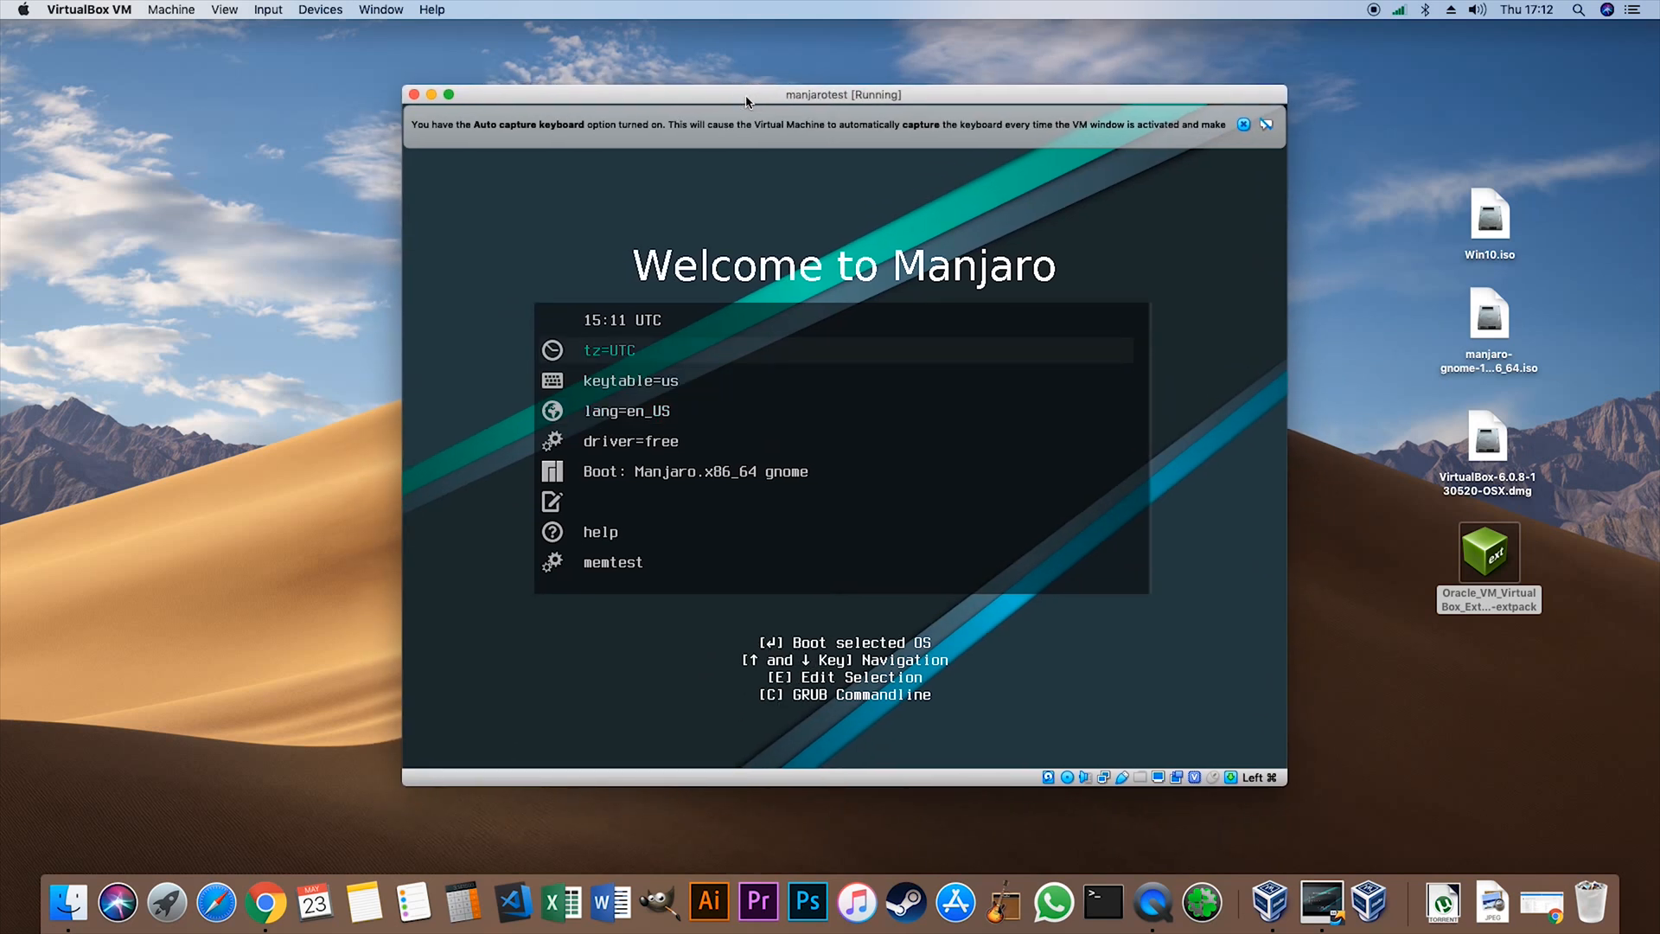
key(Down)
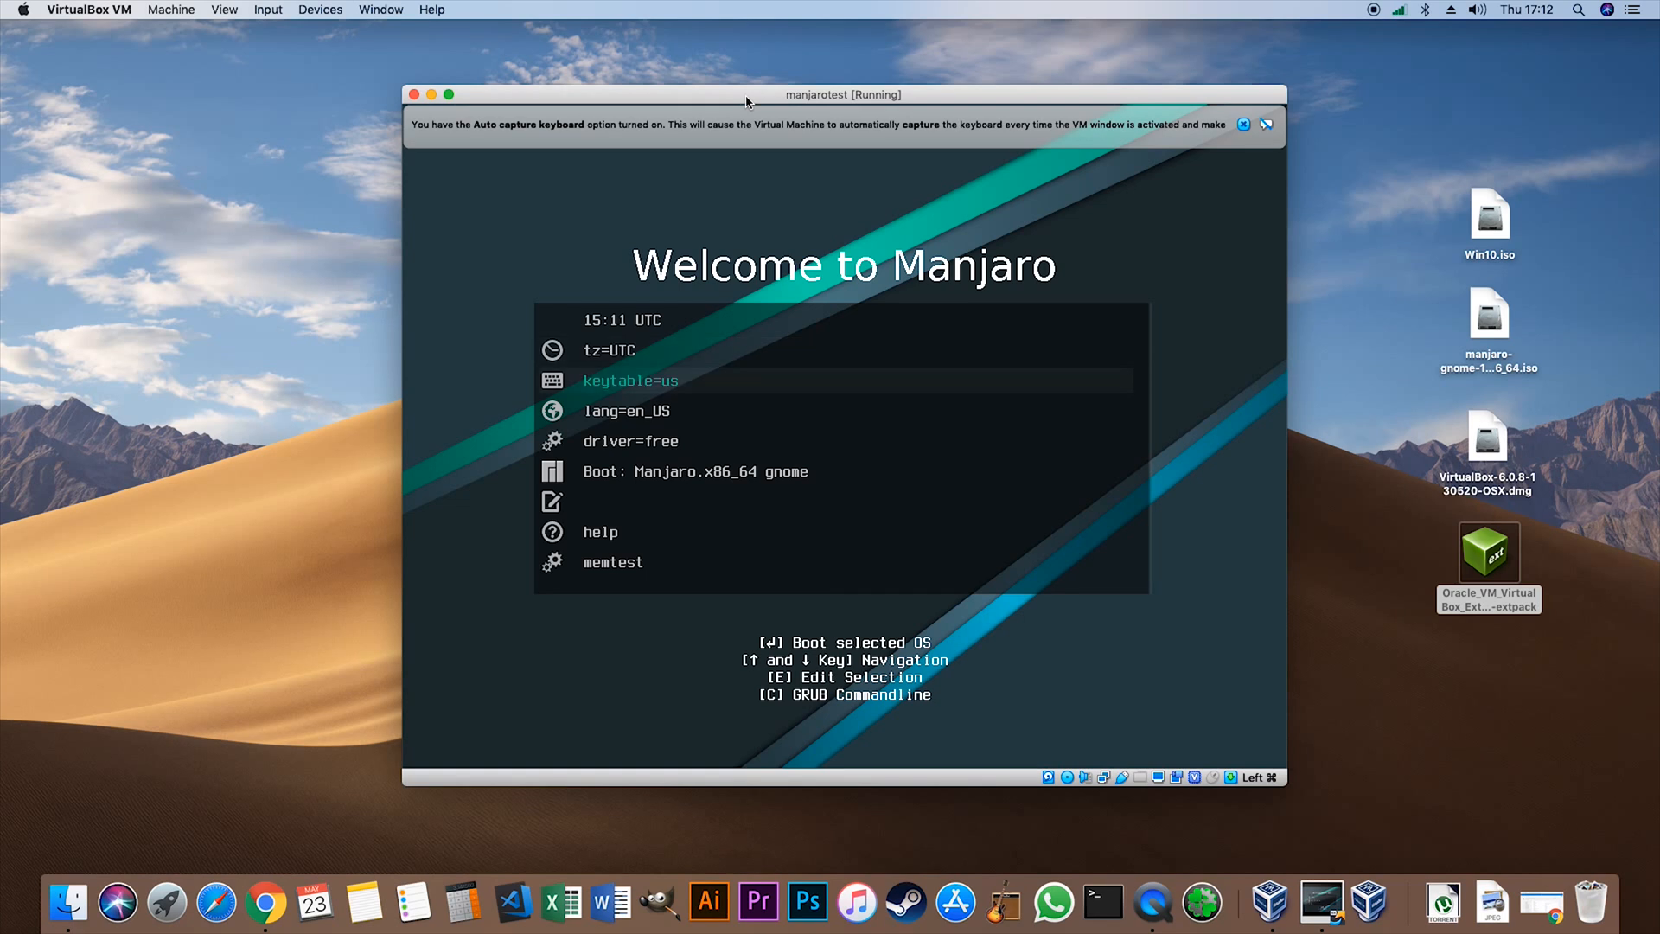
key(Up)
key(Down)
key(Return)
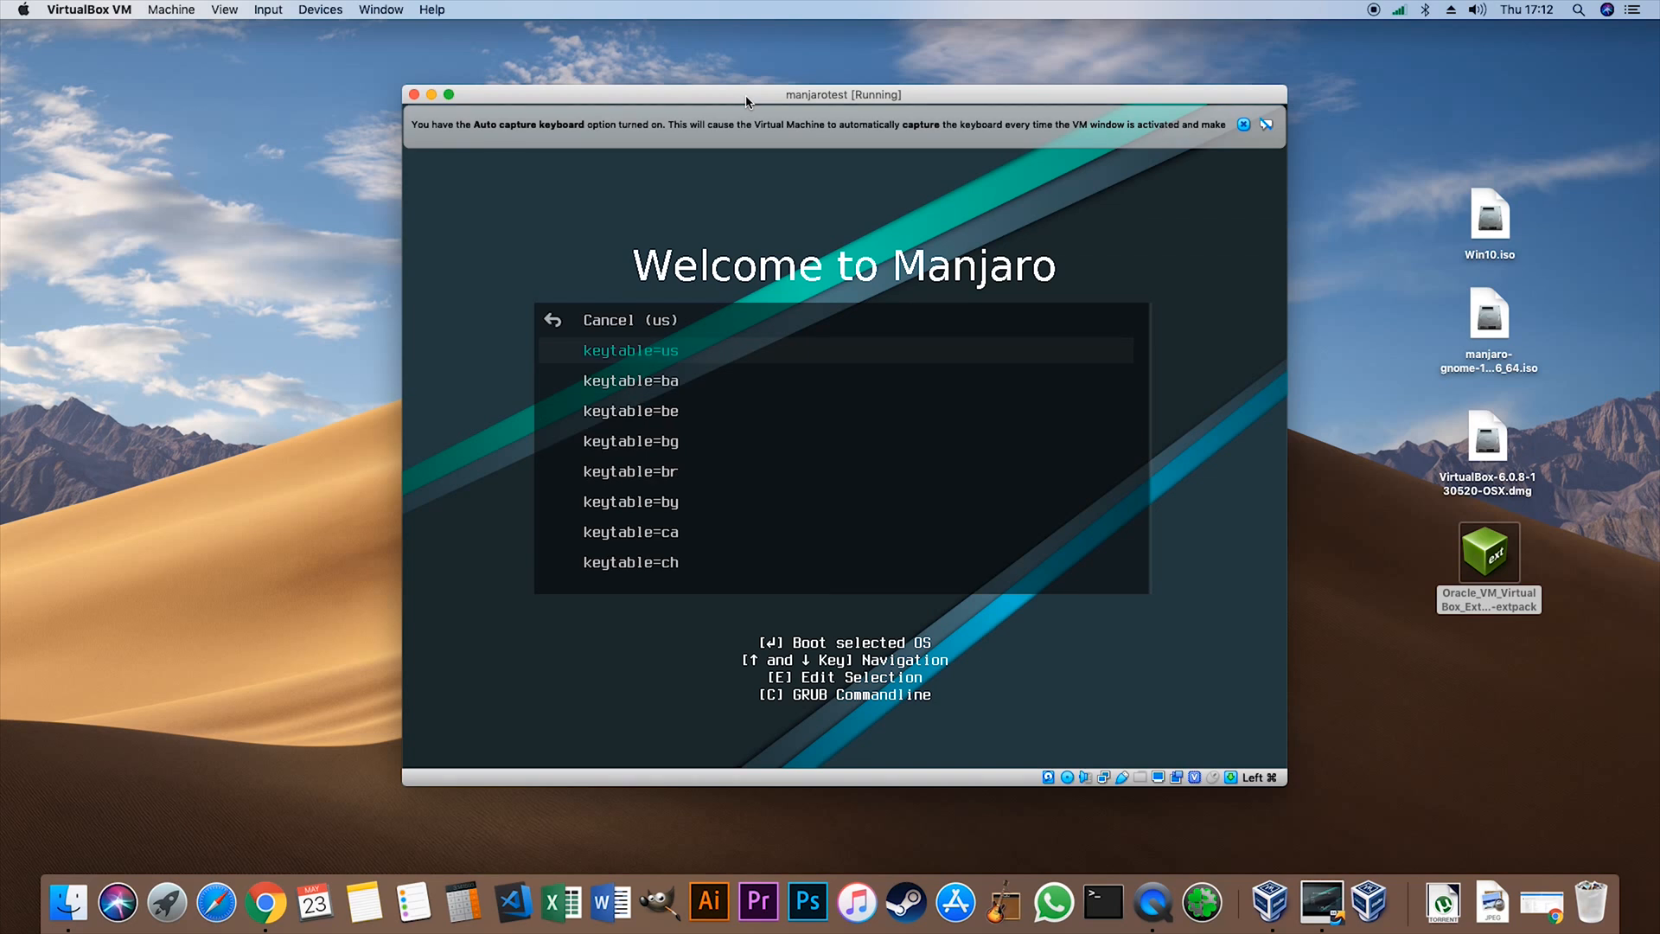
key(Return)
- Examine the language, driver and boot entries of the Manjaro boot menu
key(Down)
key(Down)
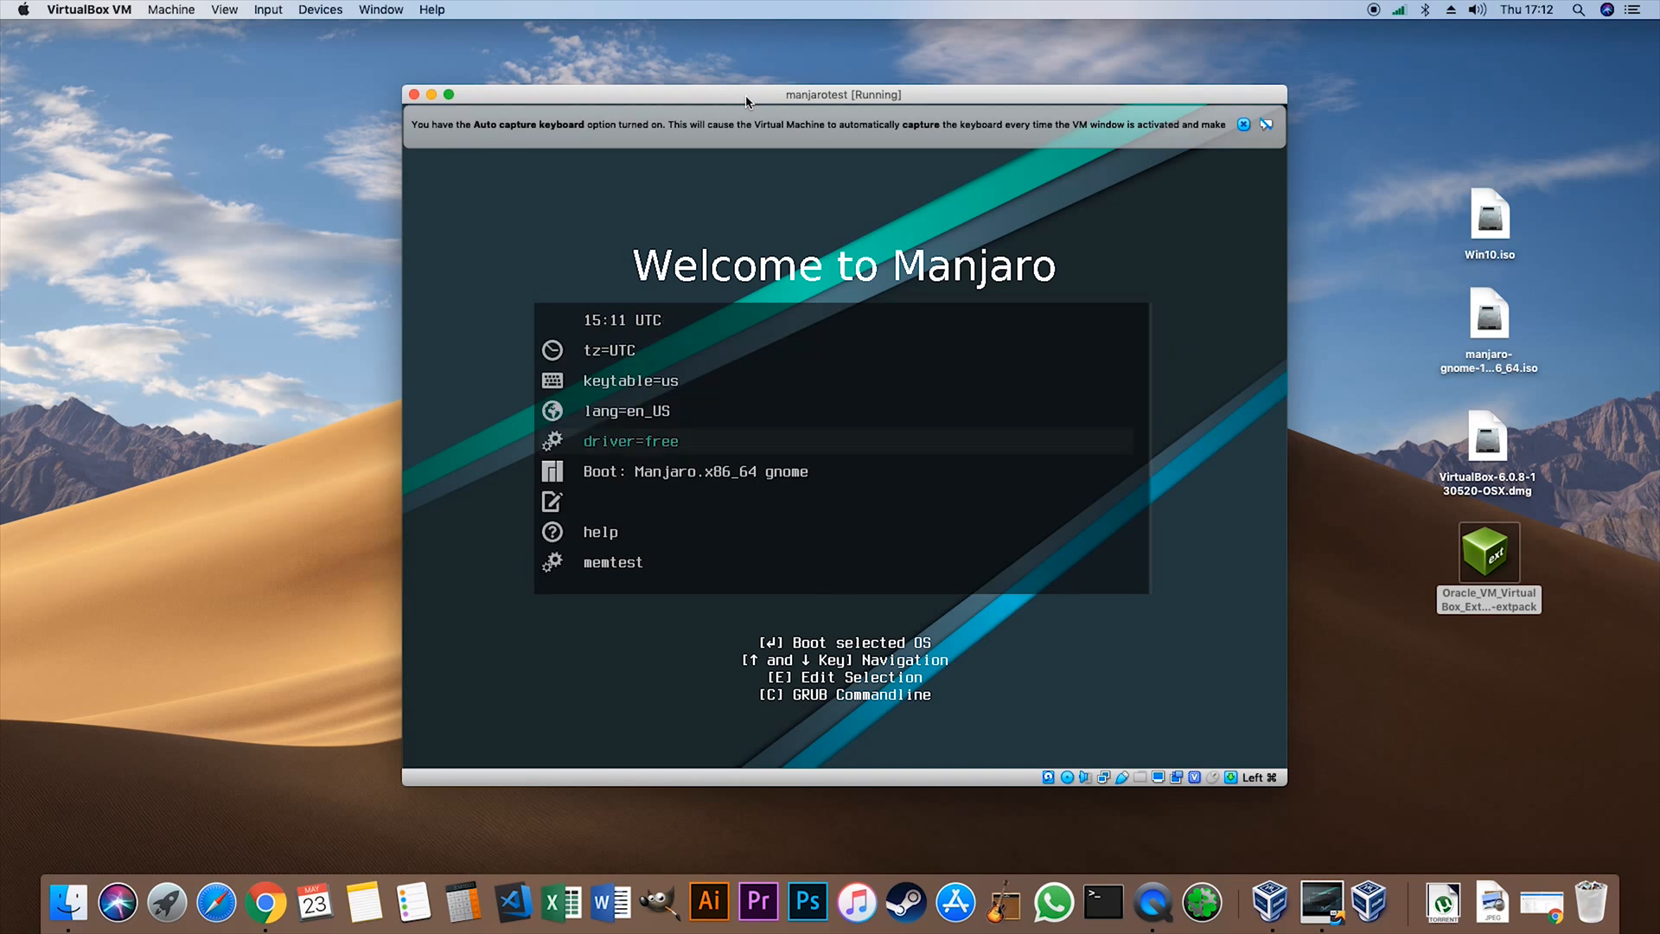
key(Down)
key(Up)
key(Up)
key(Down)
key(Down)
key(Down)
key(Up)
key(Up)
key(Up)
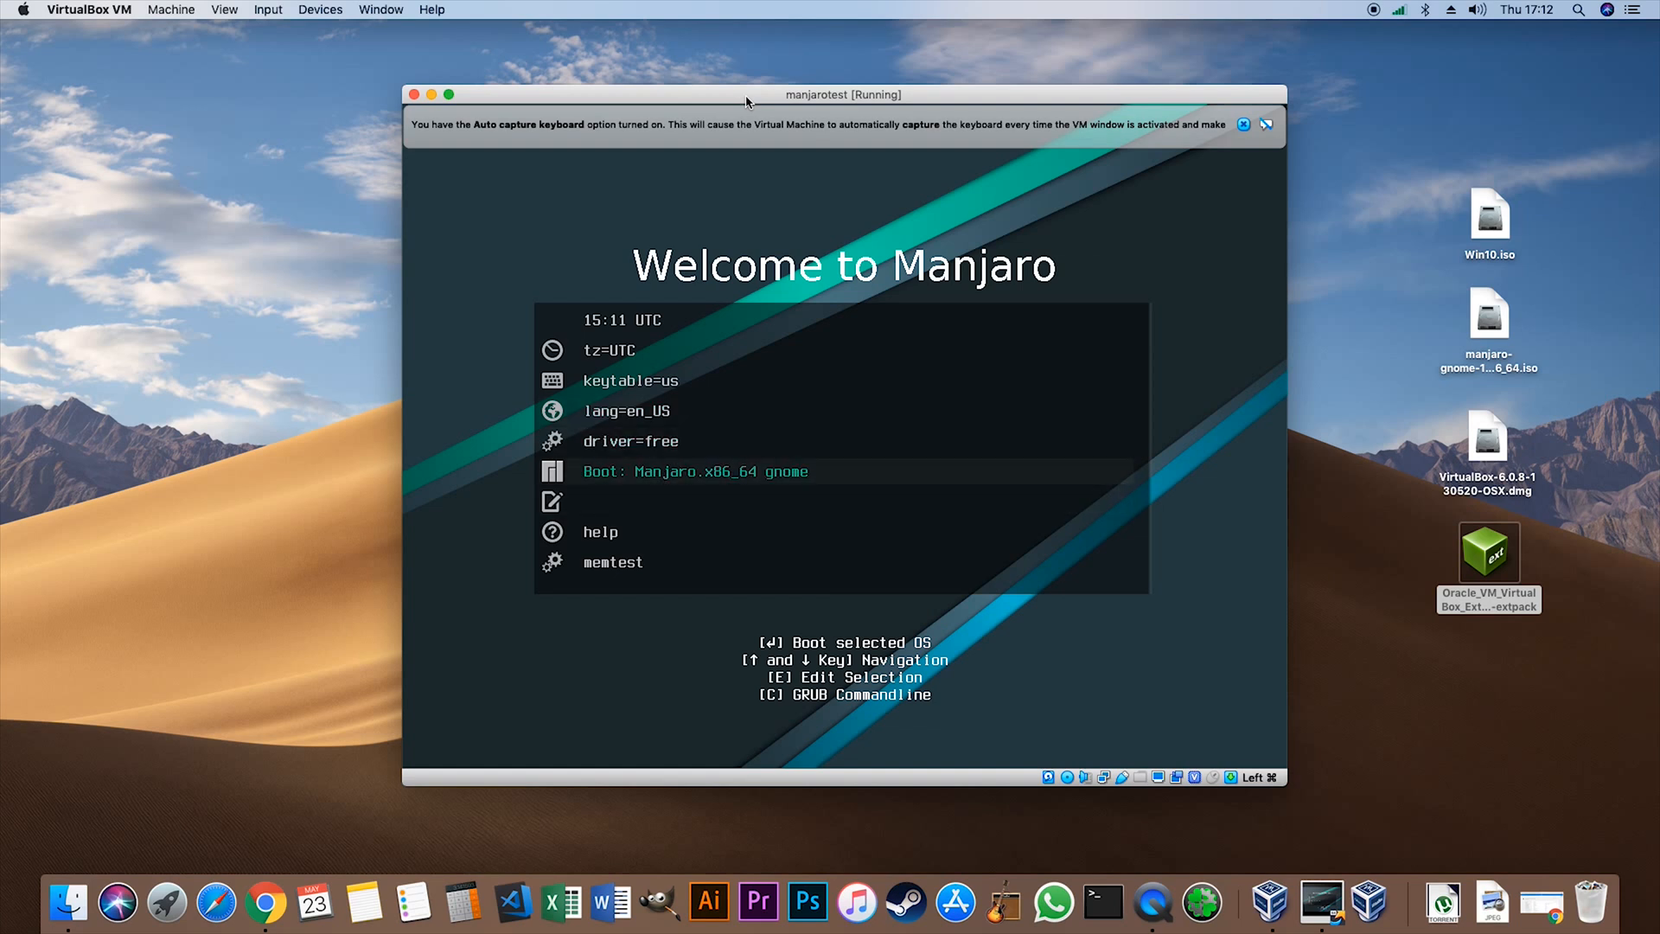
key(Down)
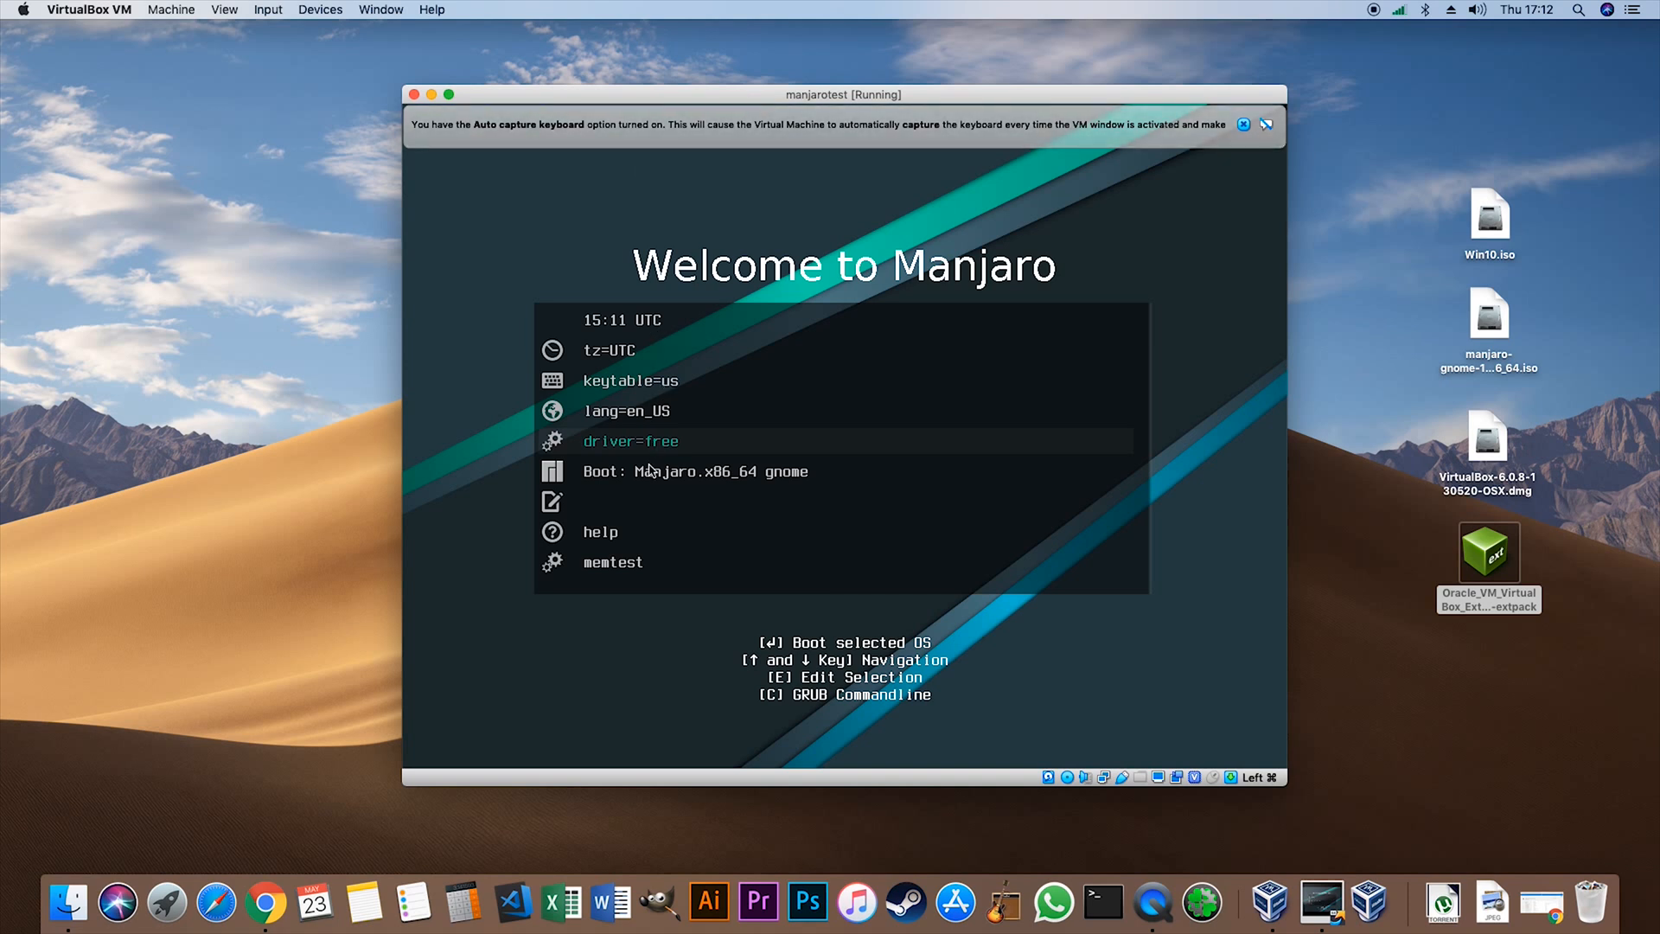
- Close the running manjarotest machine by powering it off
click(413, 94)
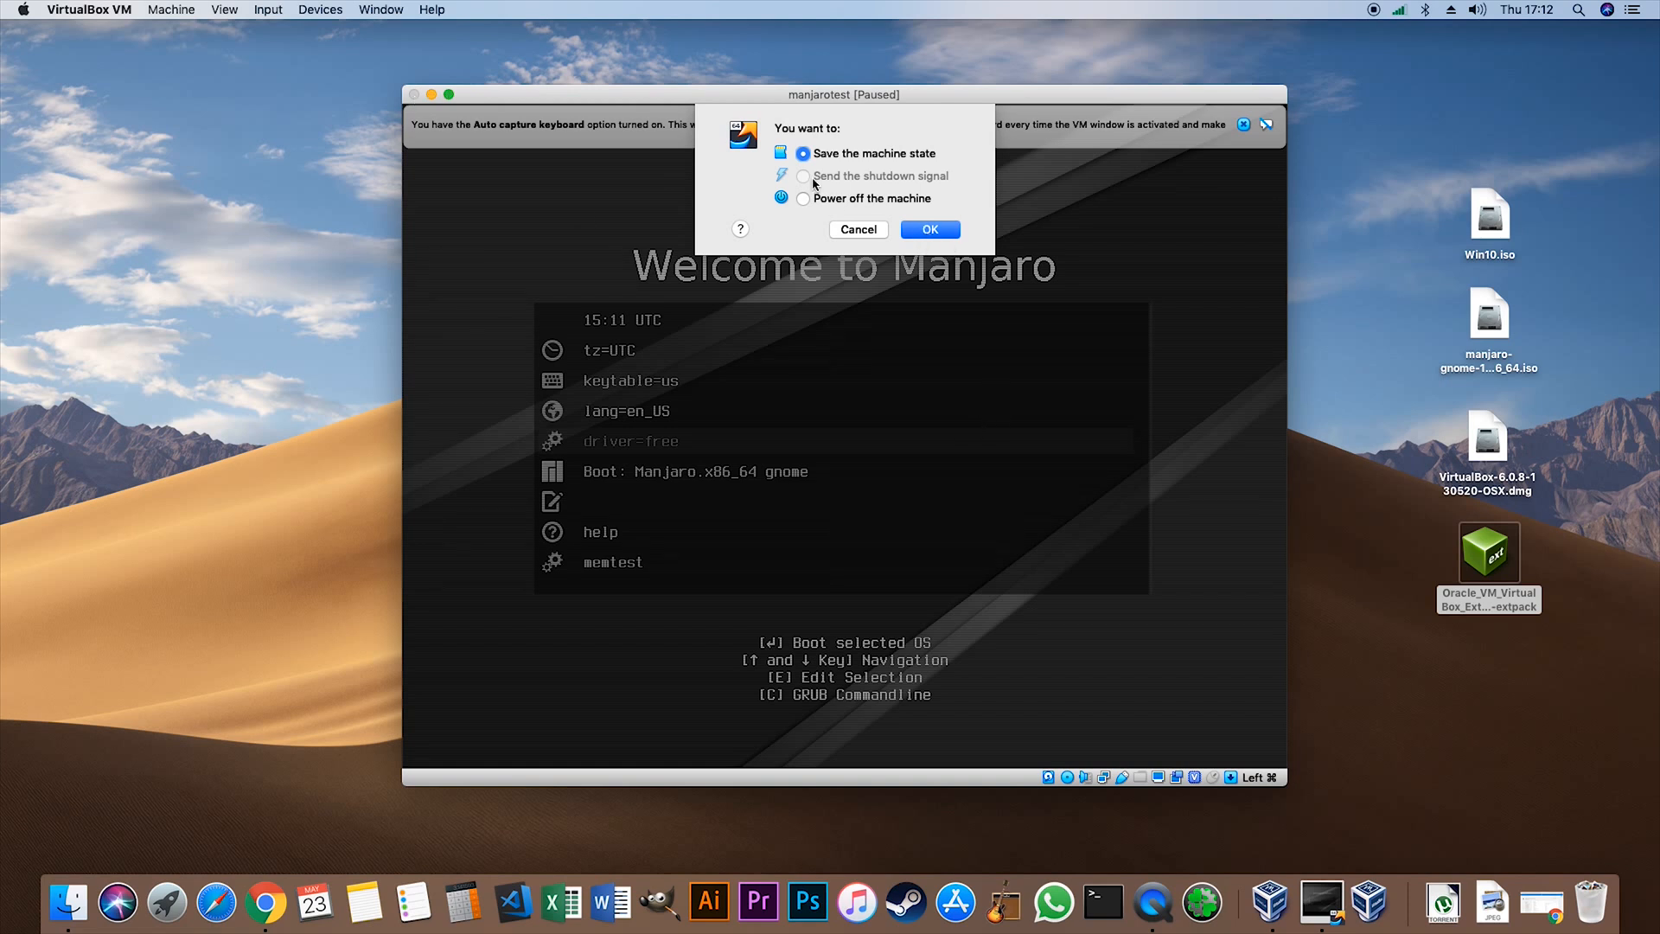
click(827, 204)
click(957, 234)
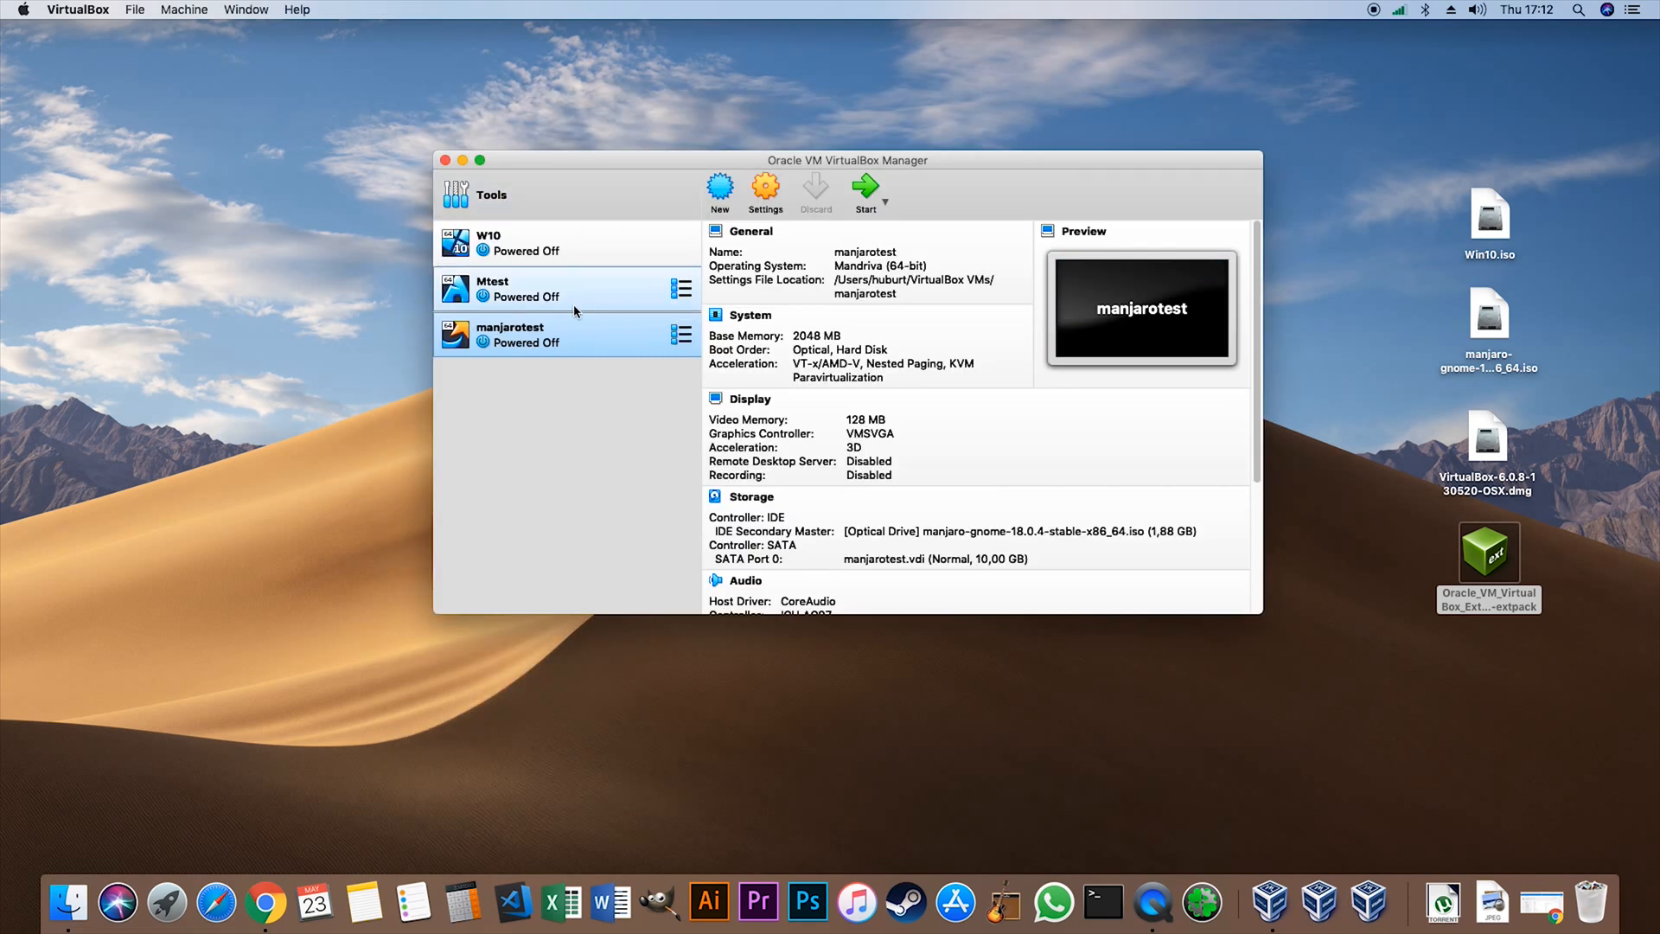
- Remove the manjarotest virtual machine and delete all its files
right_click(549, 349)
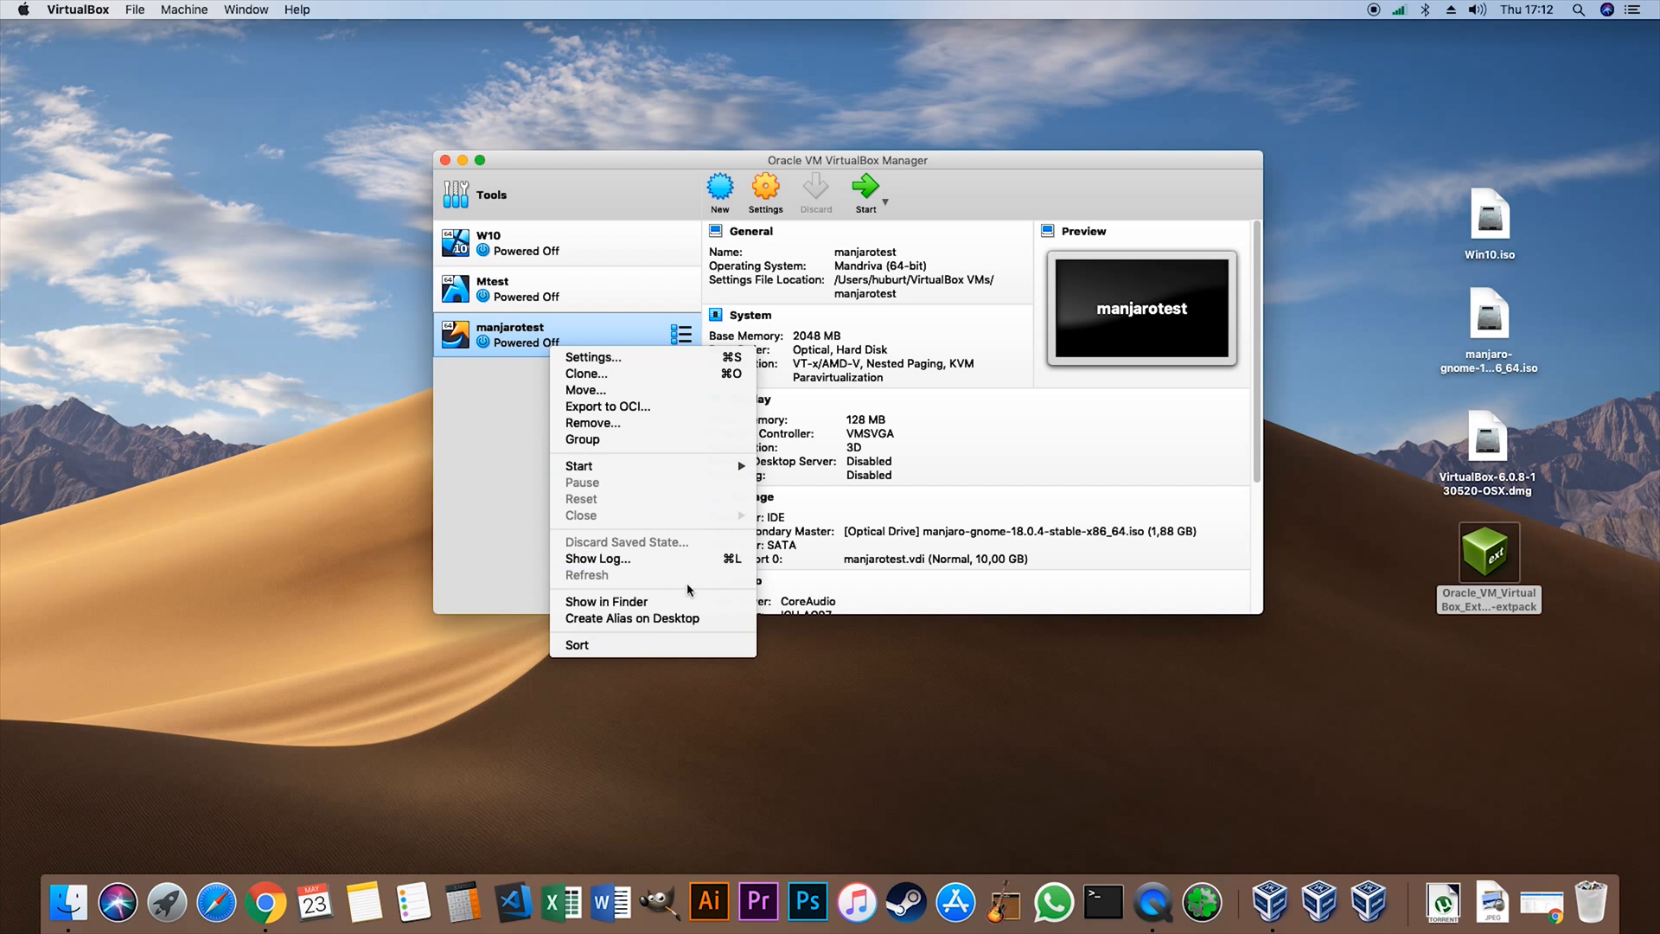
click(593, 423)
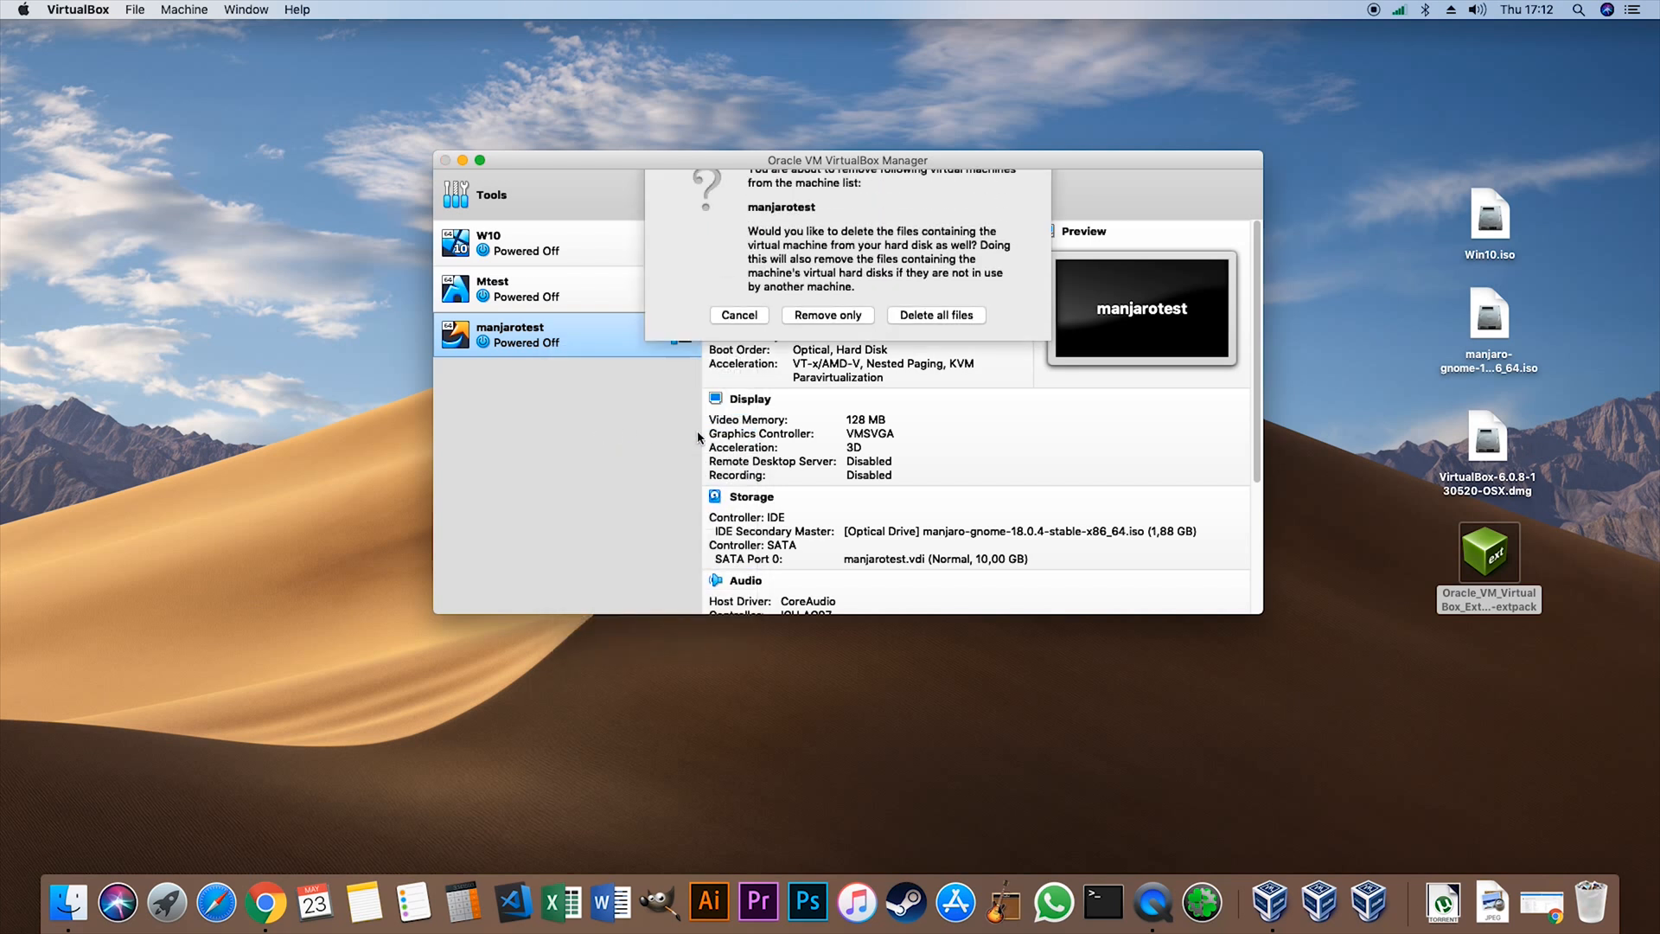
click(912, 344)
- Start the W10 and Mtest virtual machines together and dismiss W10's error message
click(524, 240)
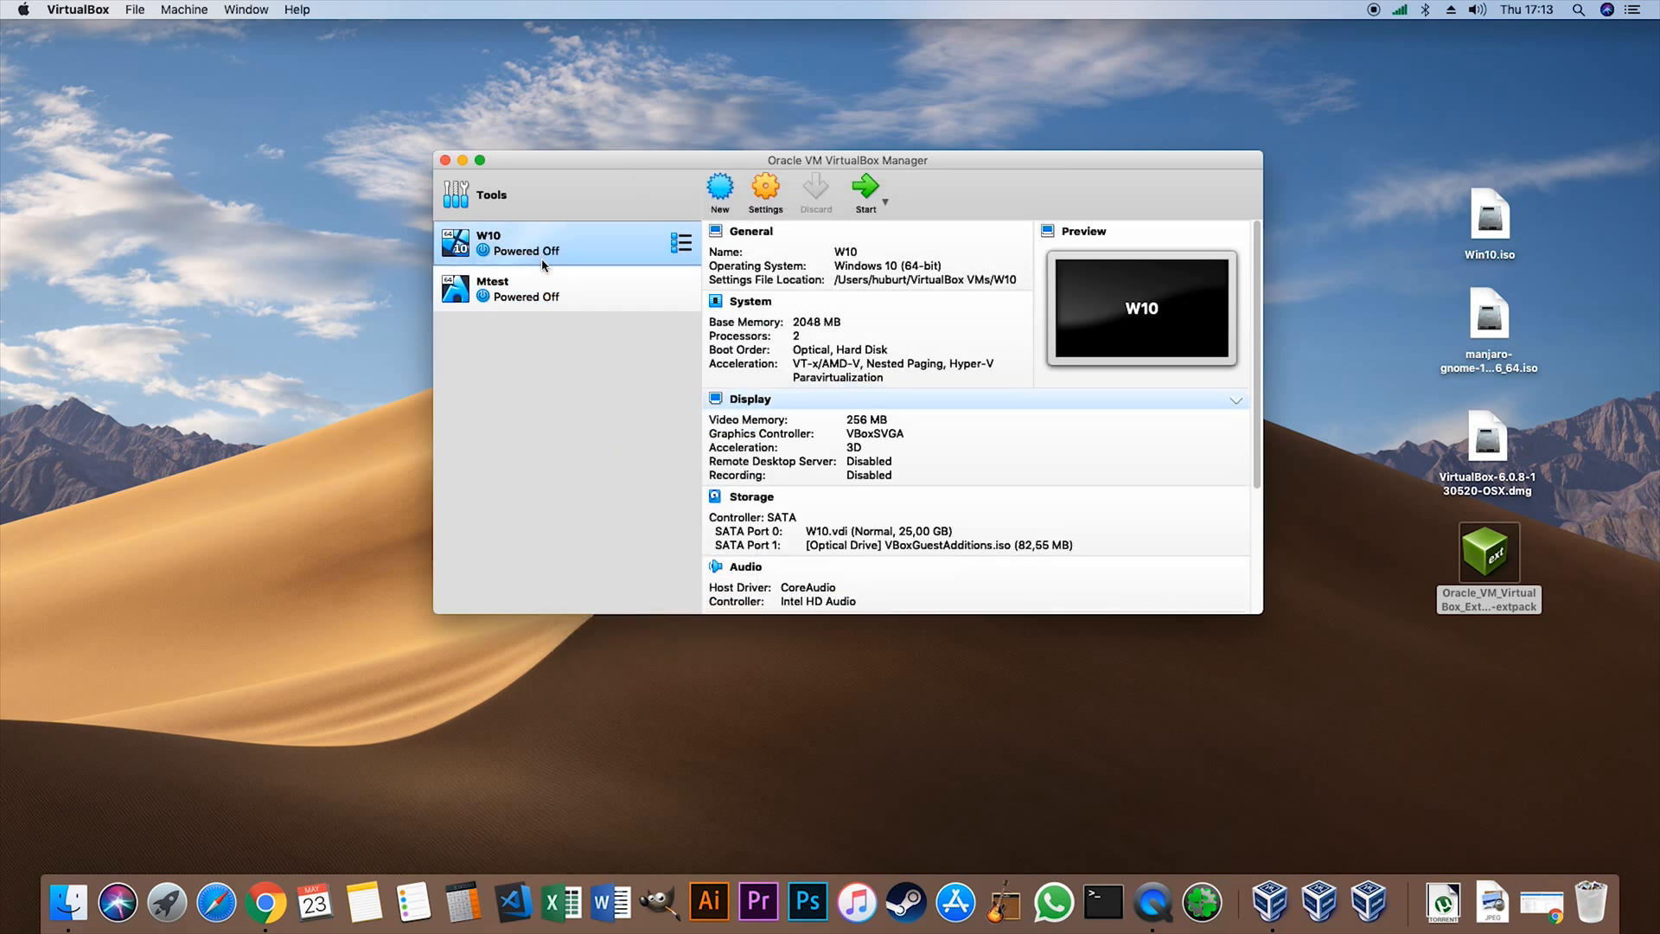
click(869, 183)
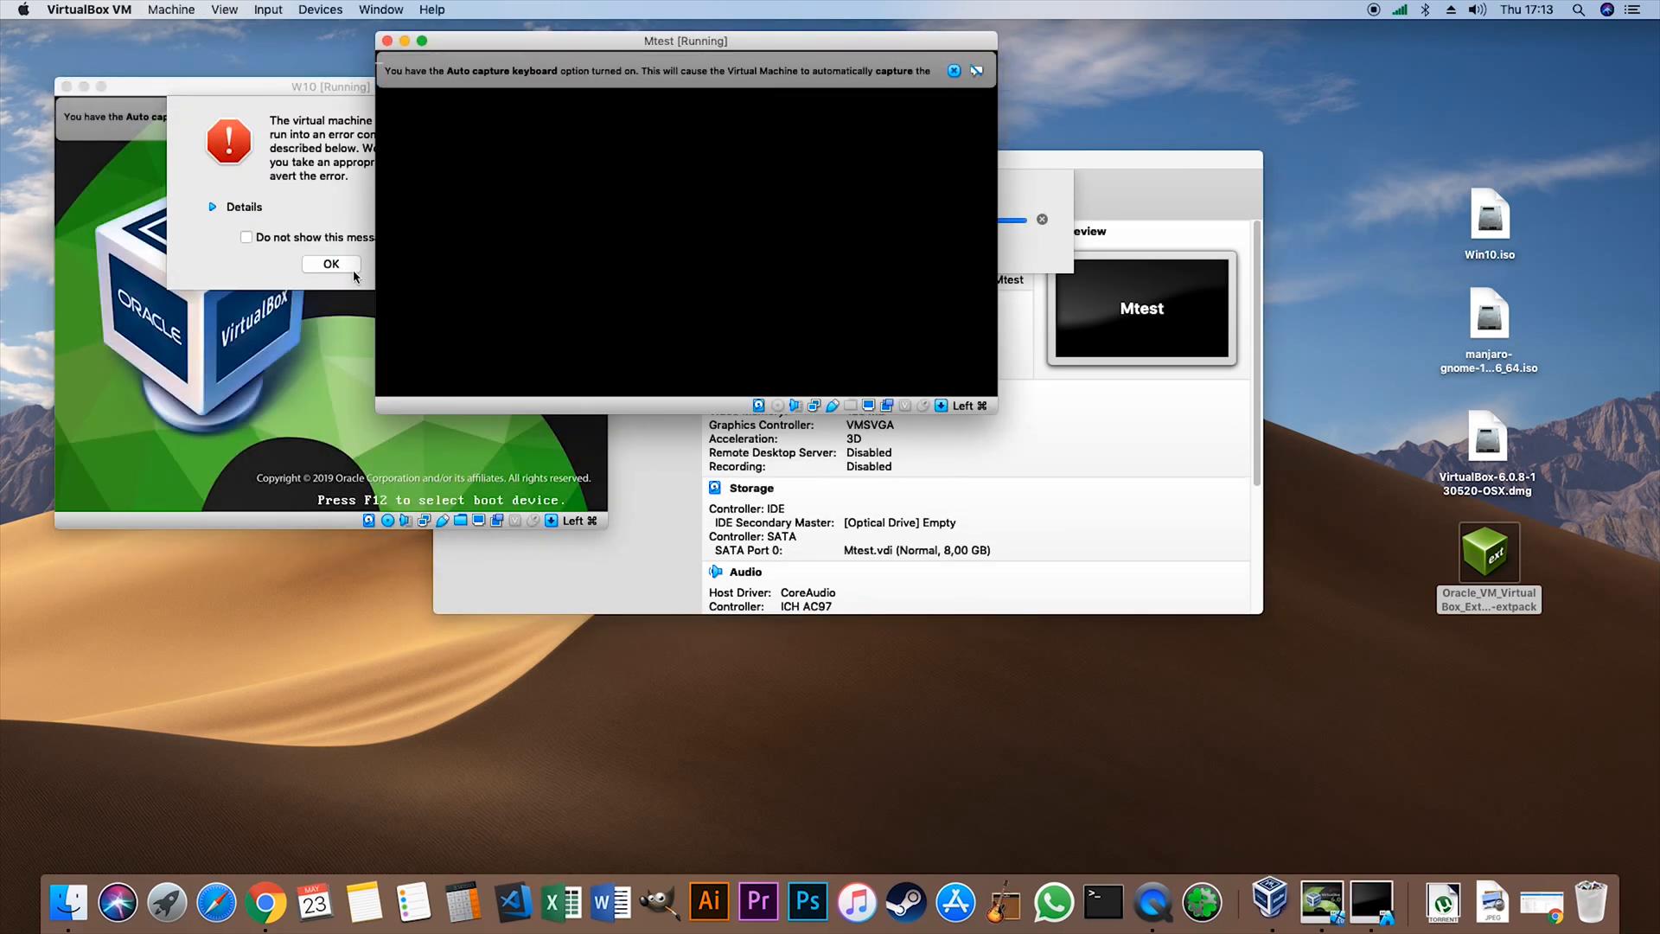
click(339, 267)
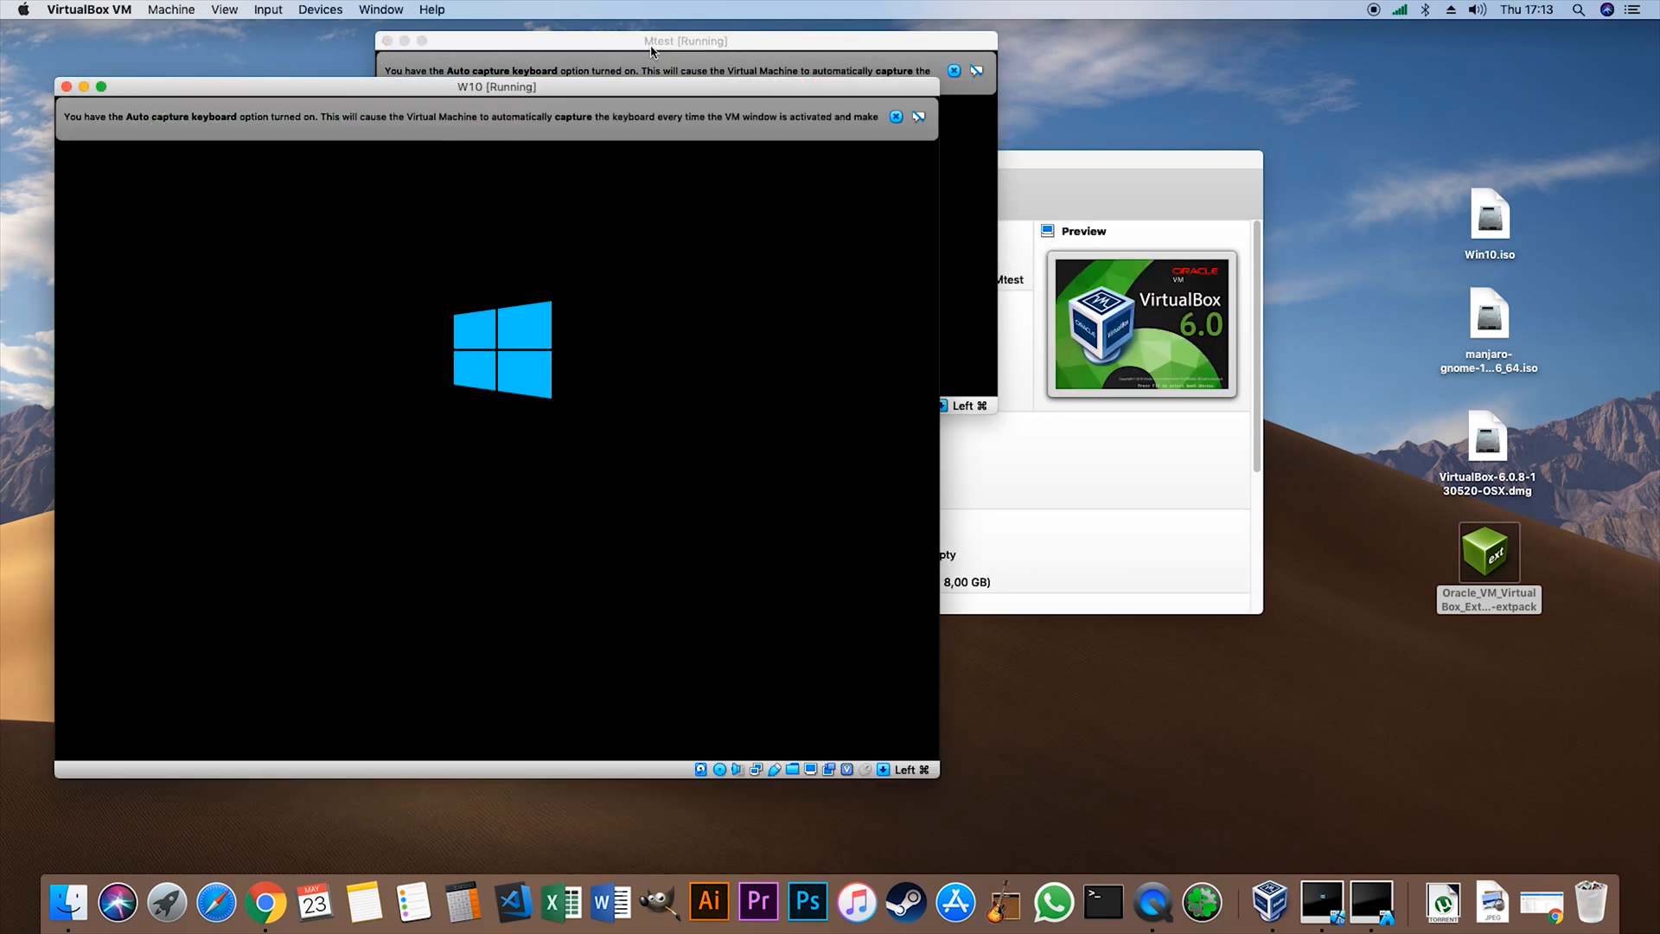
- Arrange the running W10 and Mtest windows side by side, with W10 in front
drag(655, 44, 1231, 177)
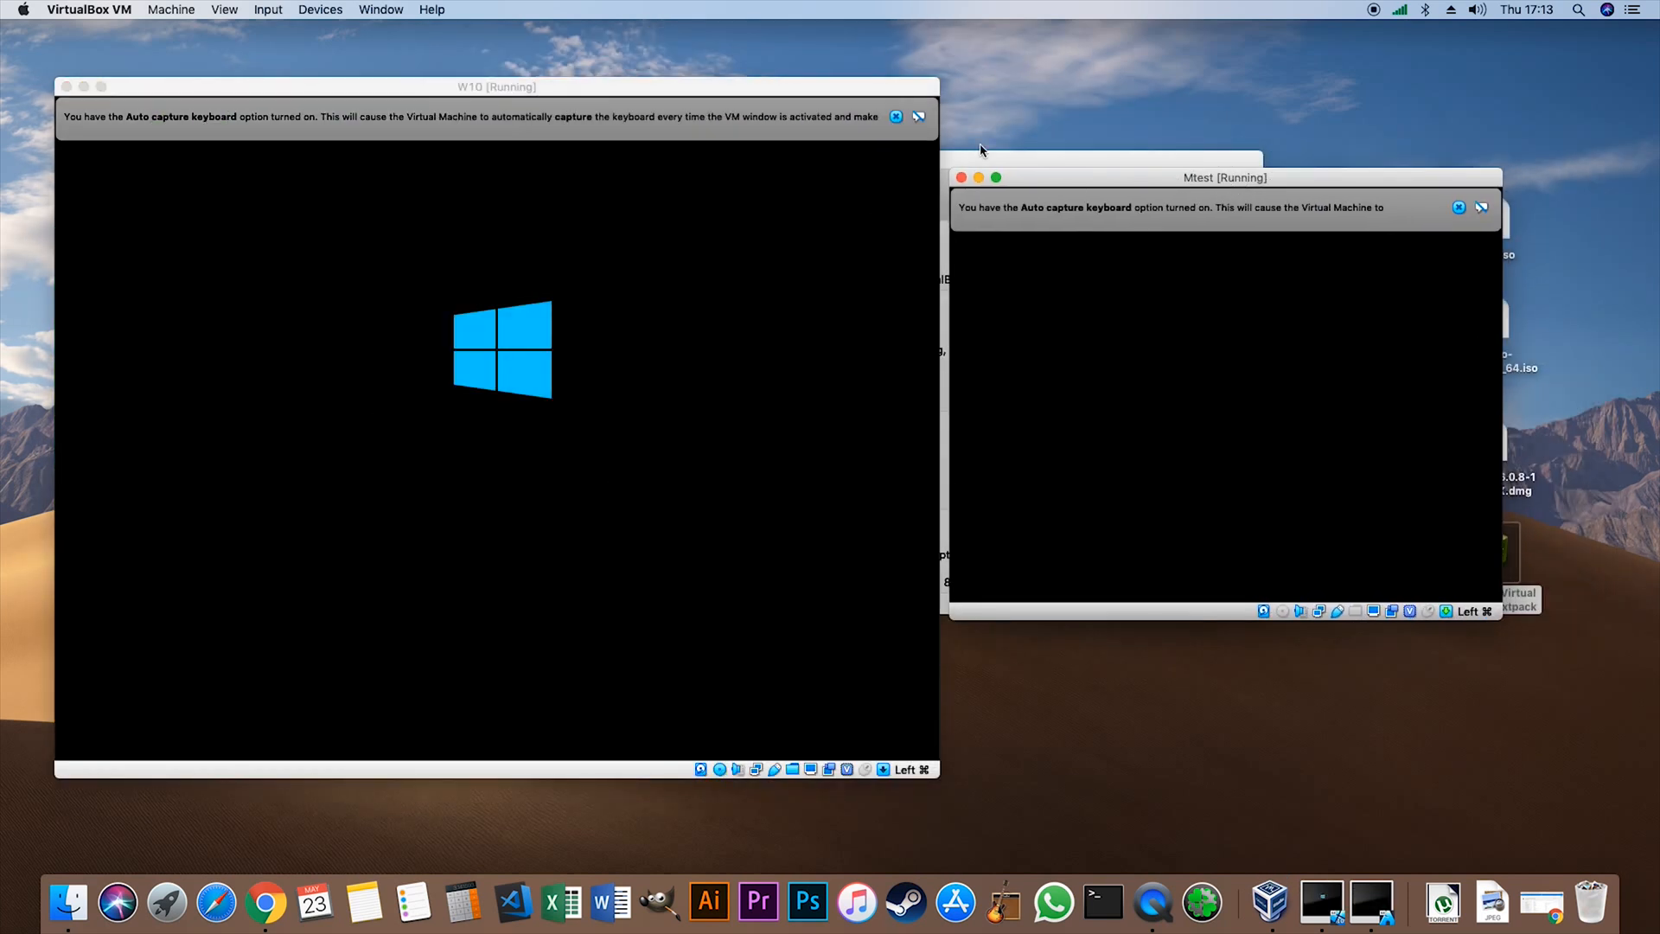
mouse_move(726, 87)
mouse_down()
mouse_move(660, 78)
mouse_move(695, 84)
mouse_up()
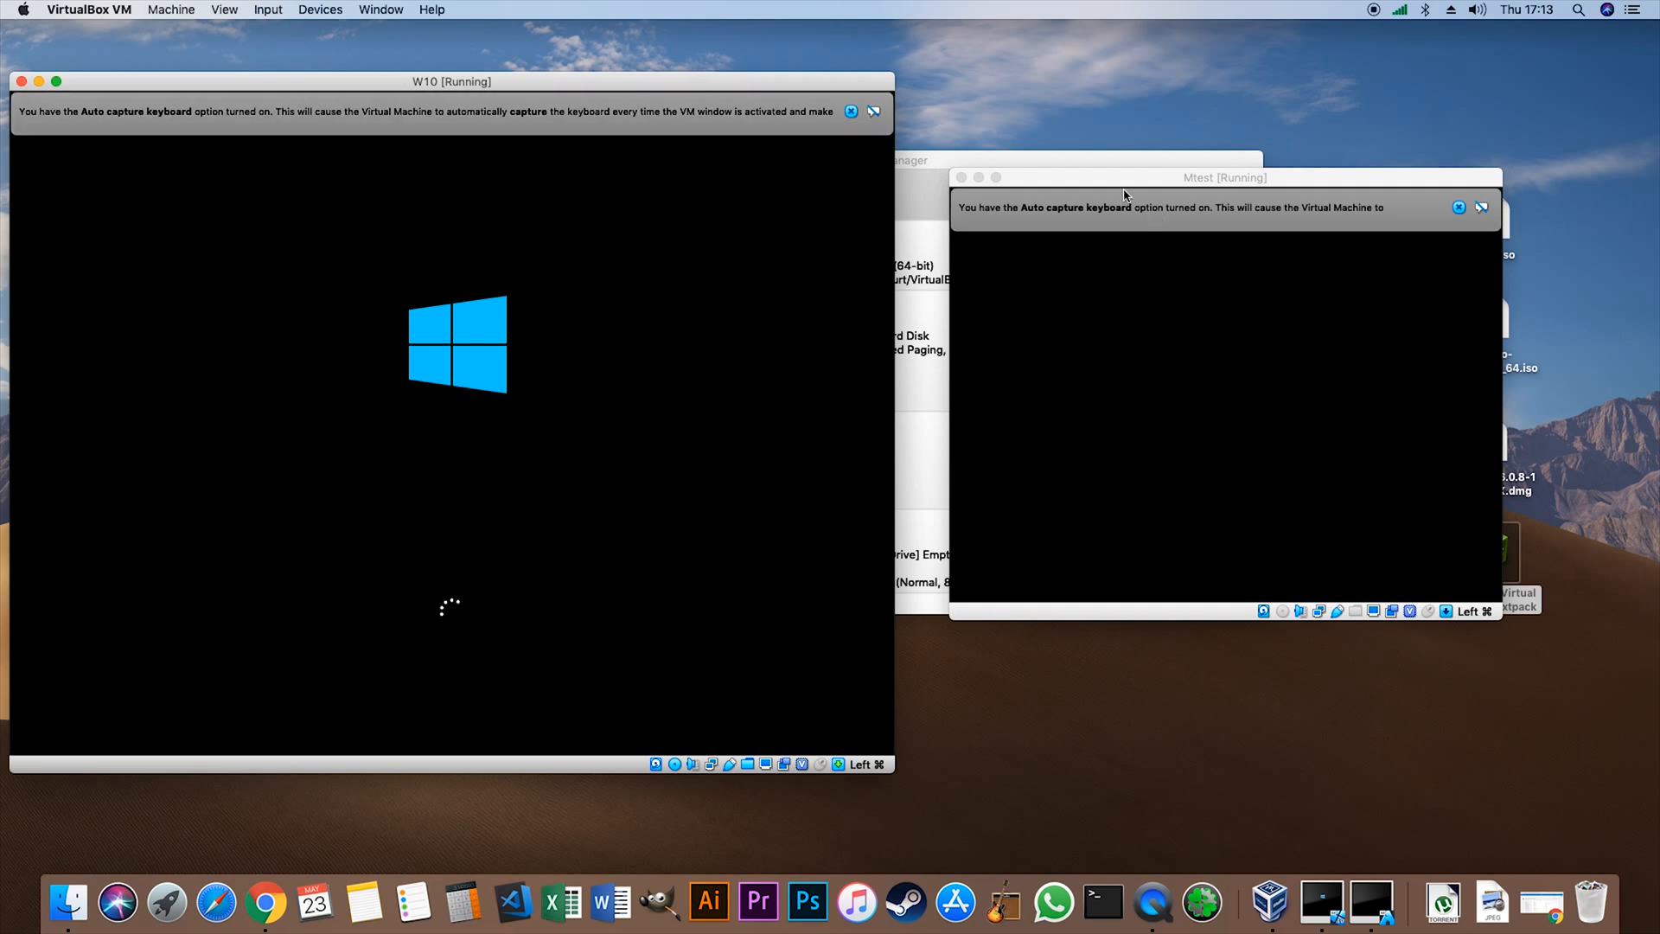
drag(1119, 184, 1077, 201)
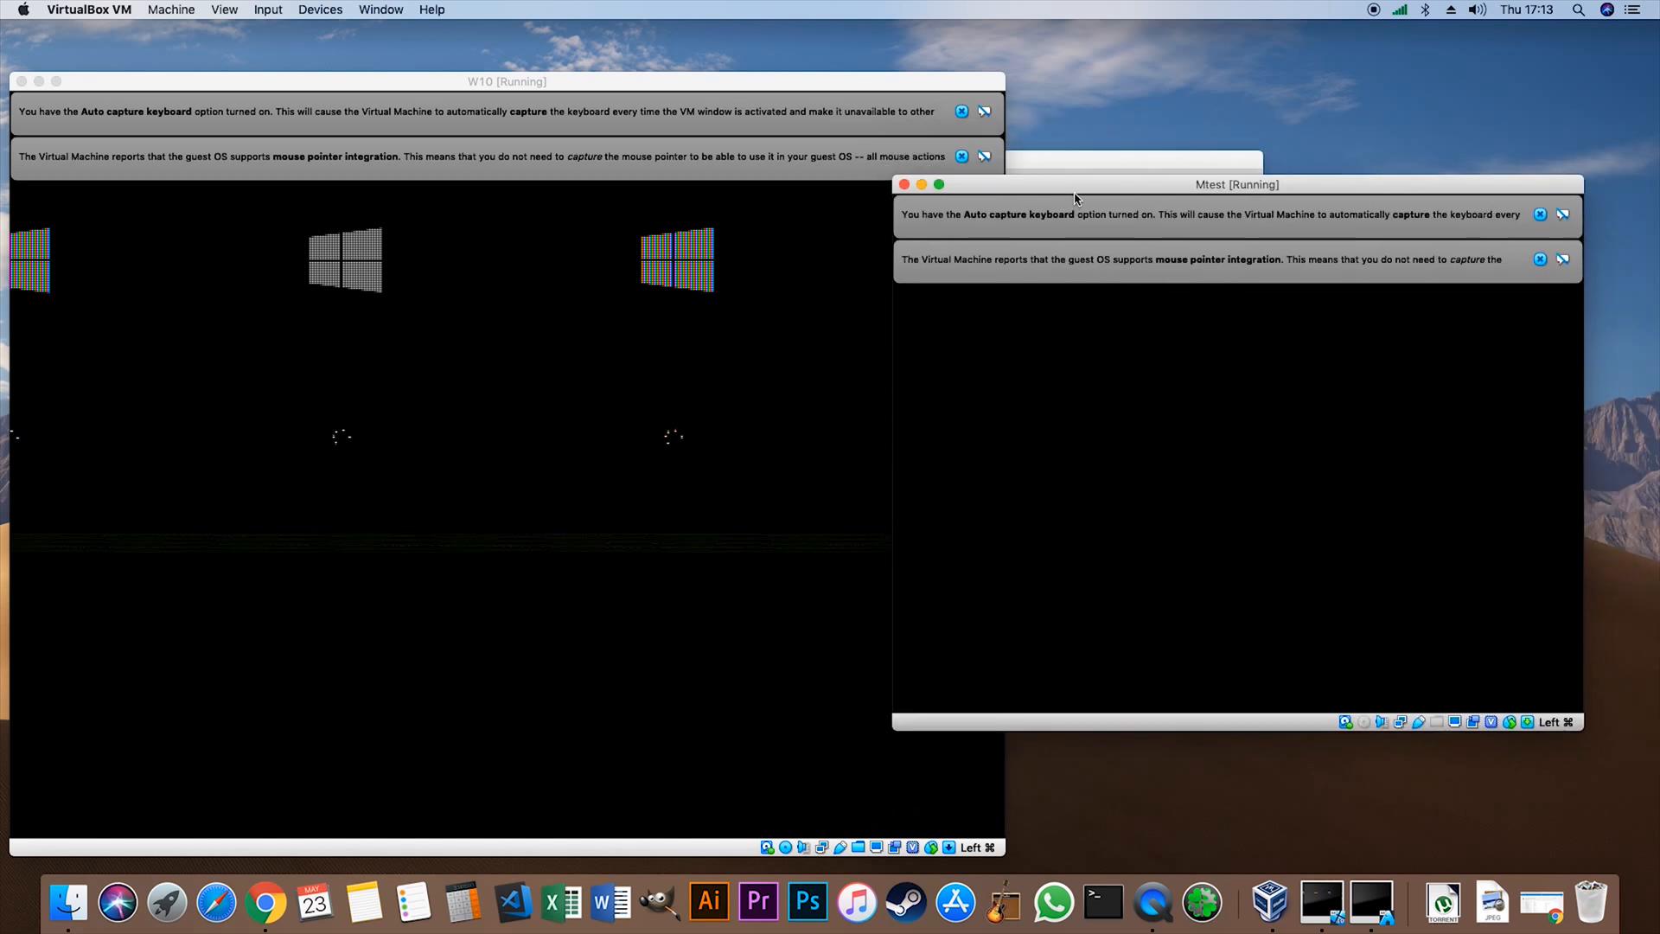
click(983, 198)
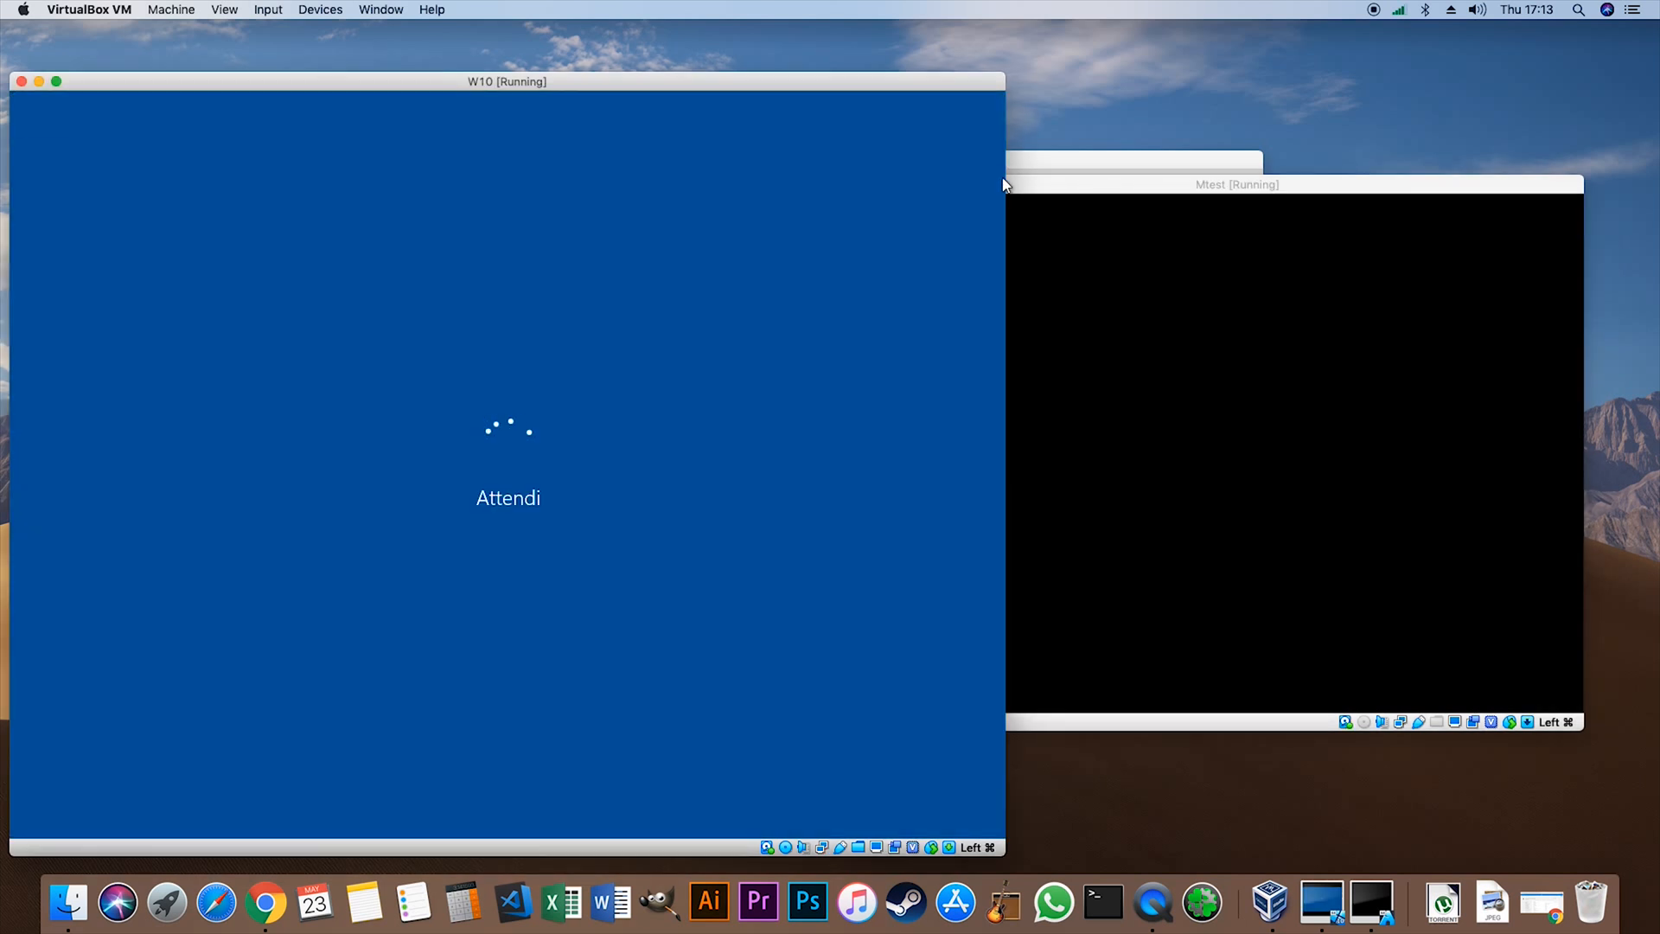
click(709, 83)
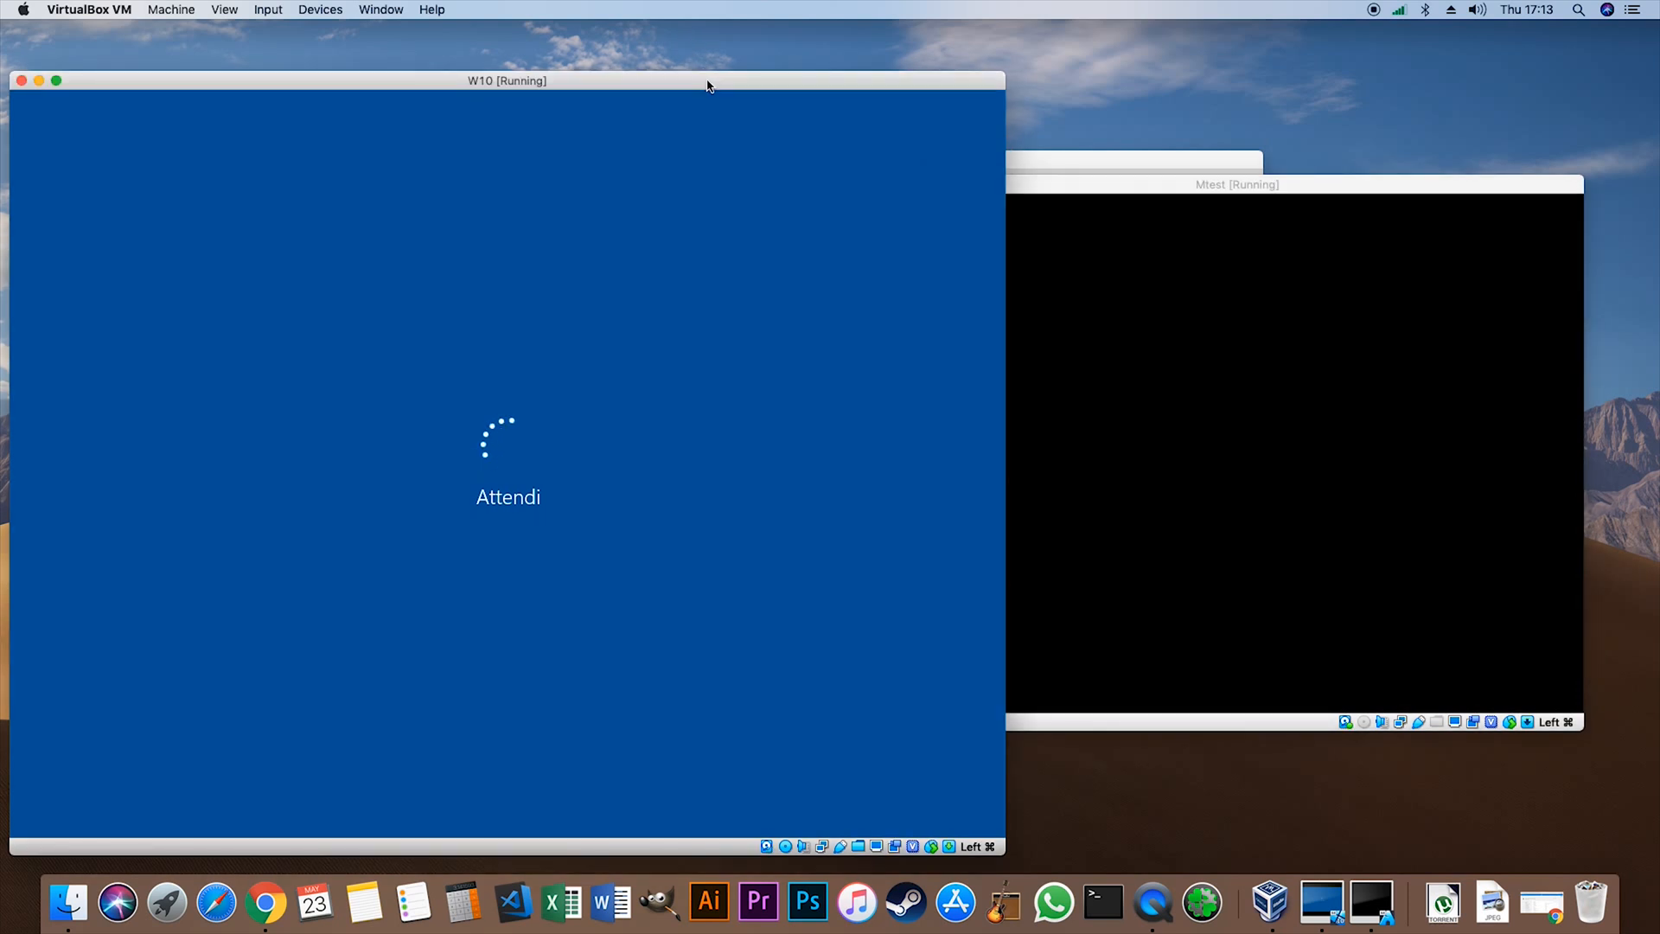
drag(823, 85, 830, 73)
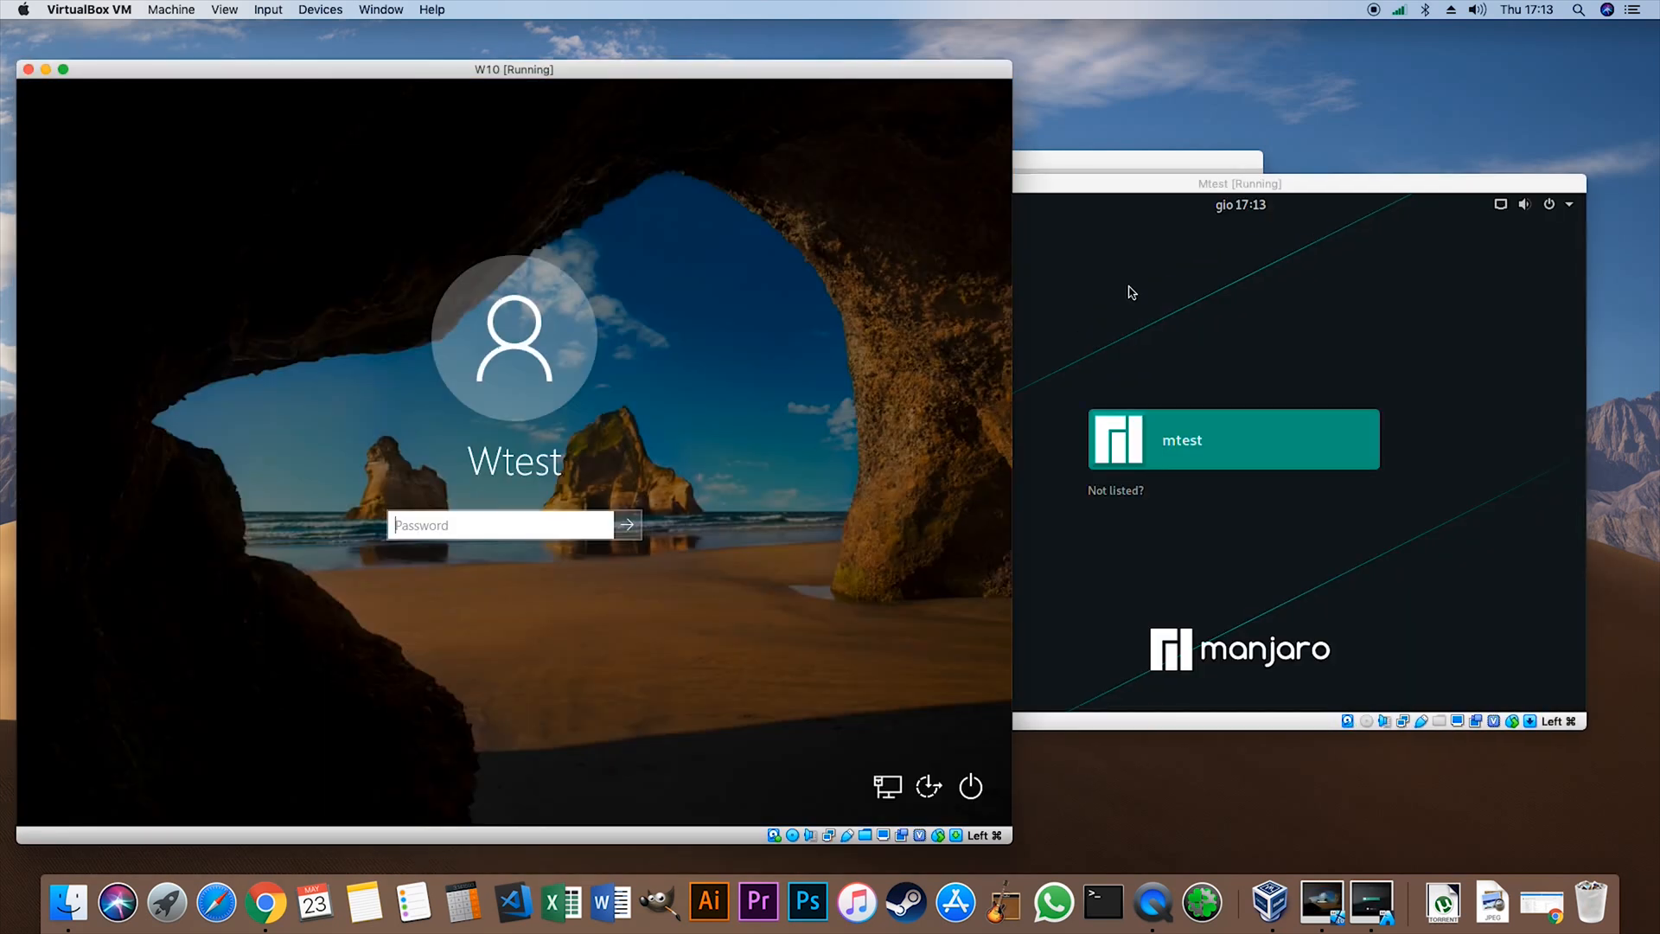
- Sign in to the Wtest account on the W10 machine by entering the account password
click(466, 521)
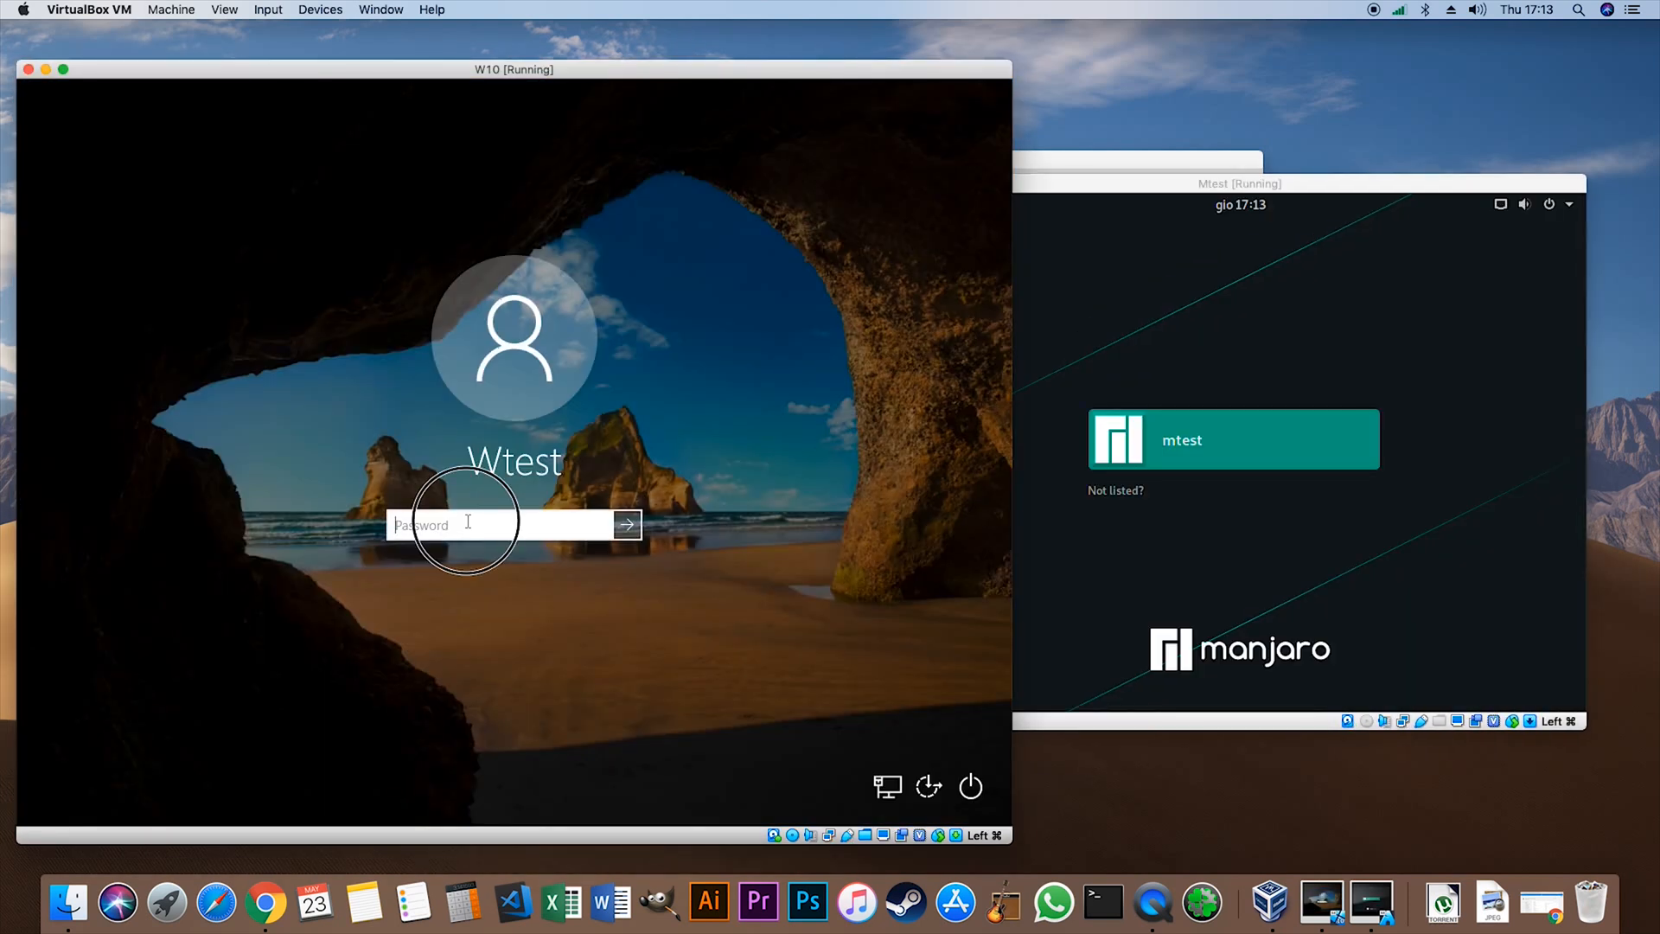
text(t)
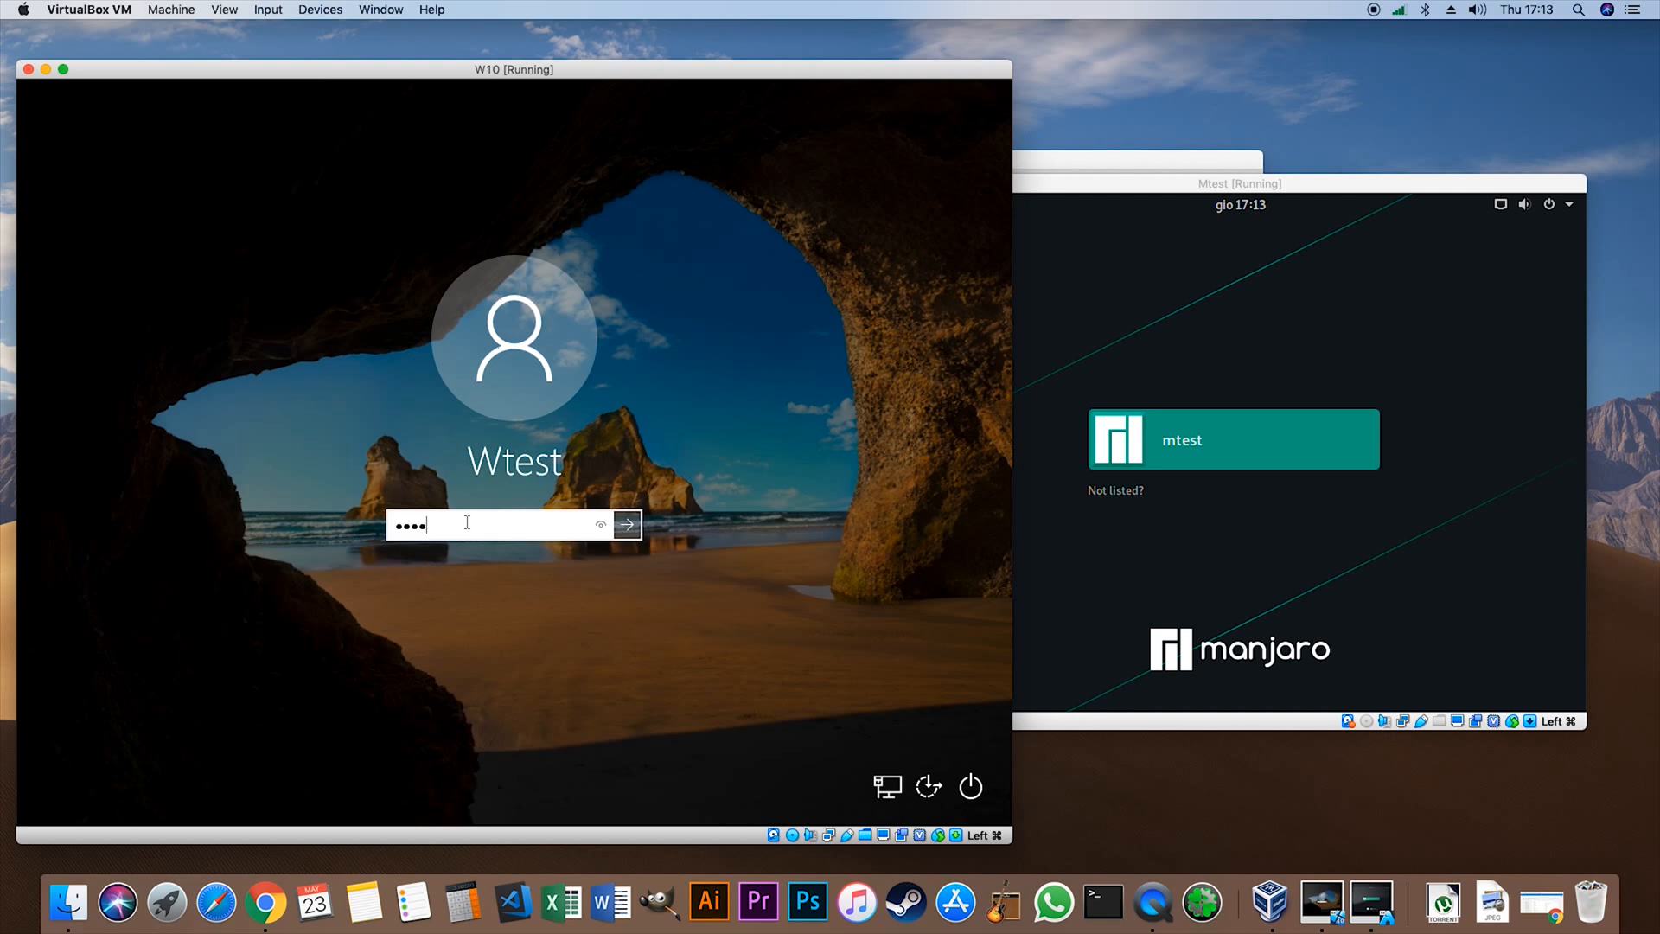
click(1120, 197)
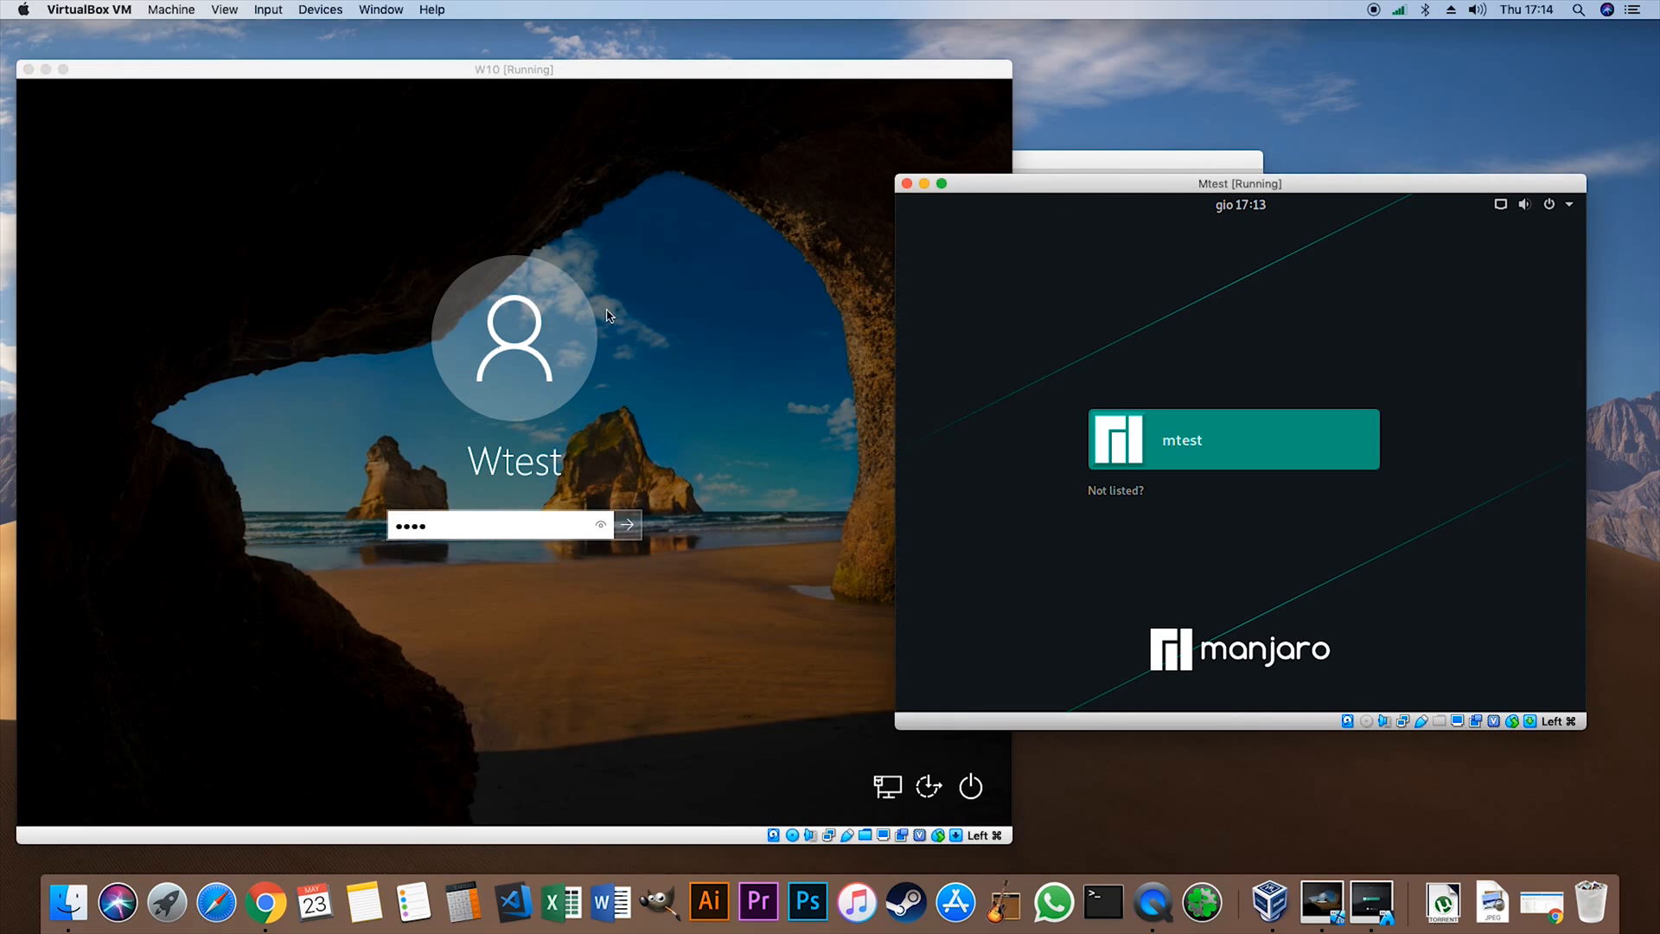
click(690, 459)
key(Return)
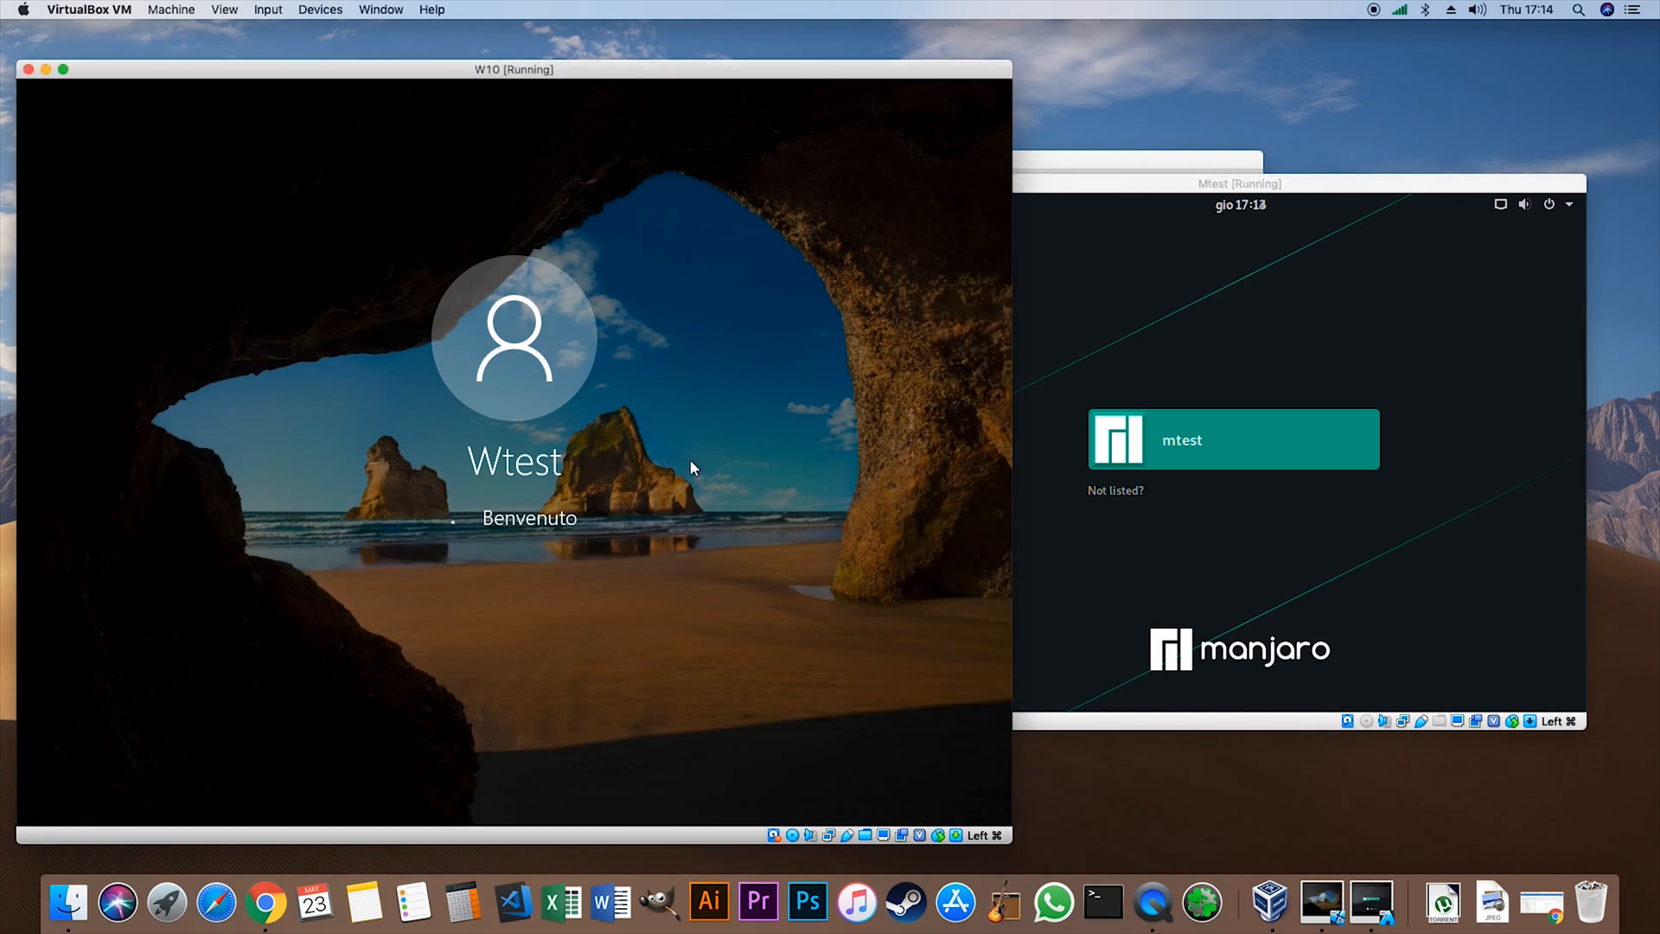
- Sign in to the Manjaro user account on the Mtest machine by entering the account password
click(1128, 192)
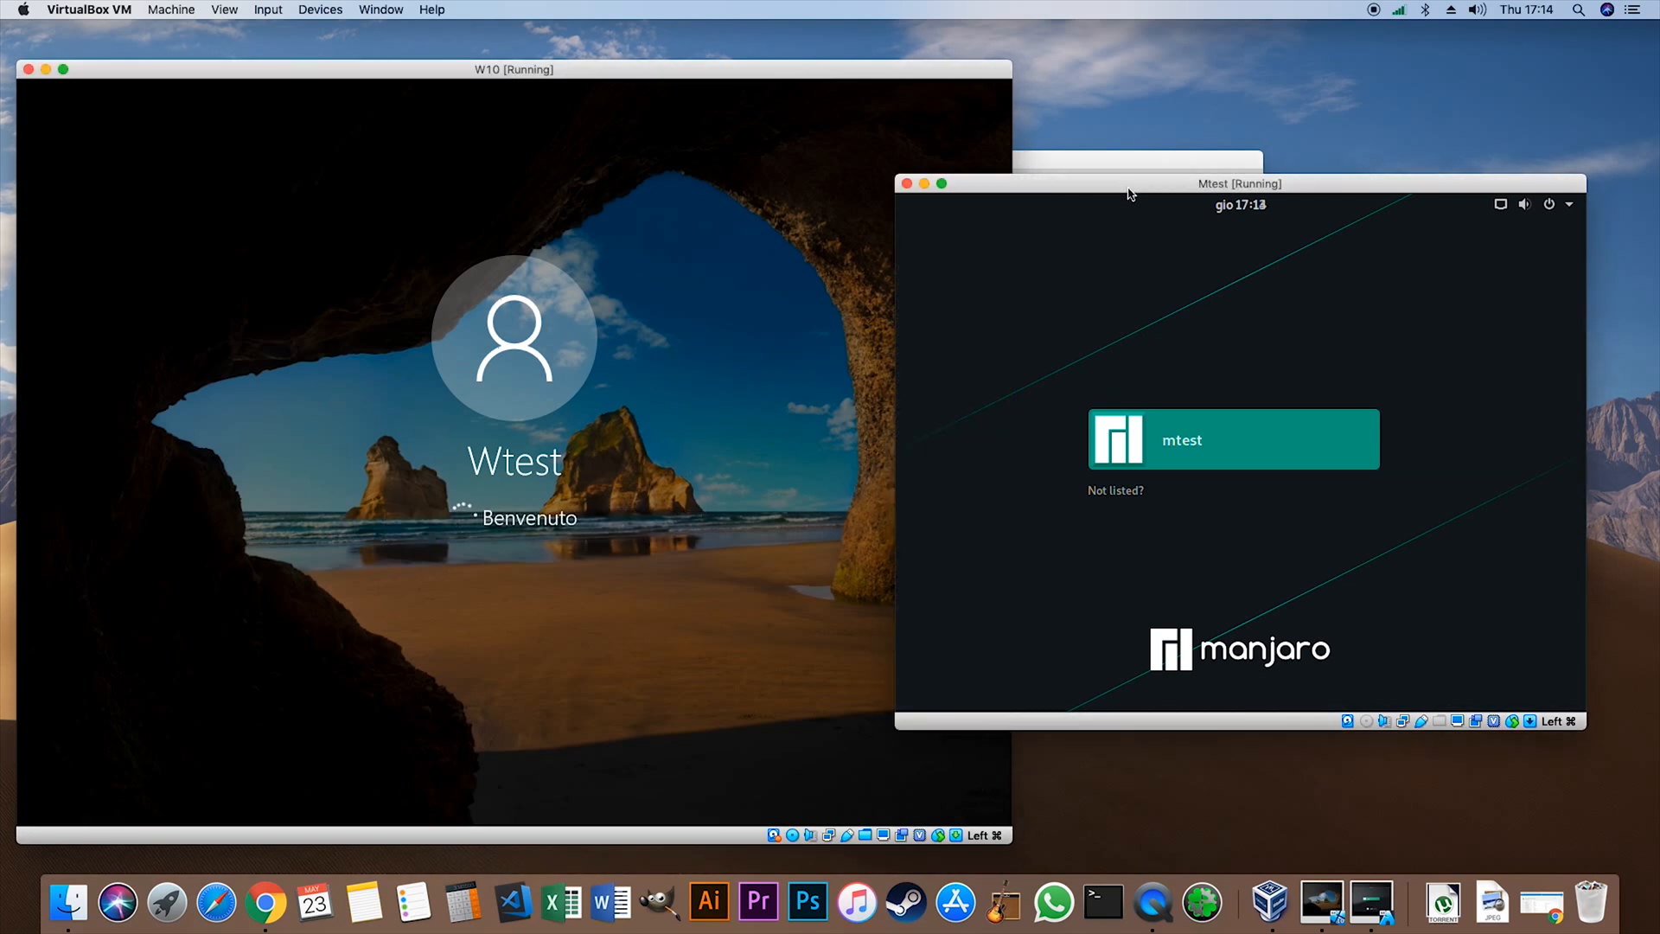
click(1225, 443)
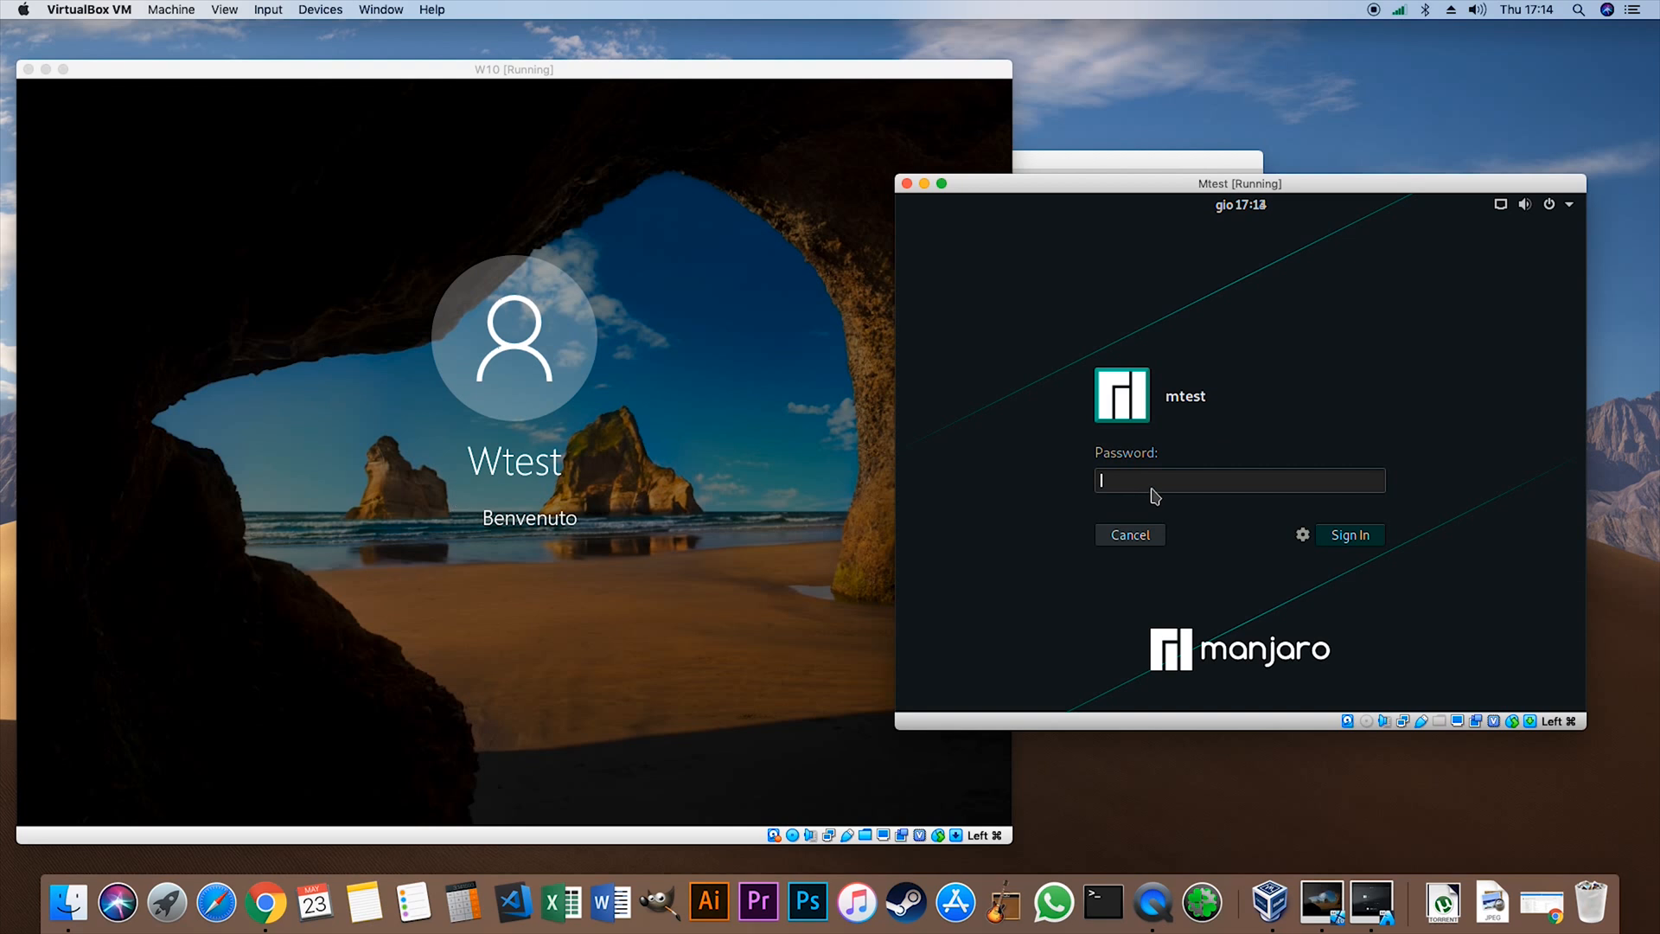
text(mtest)
key(Return)
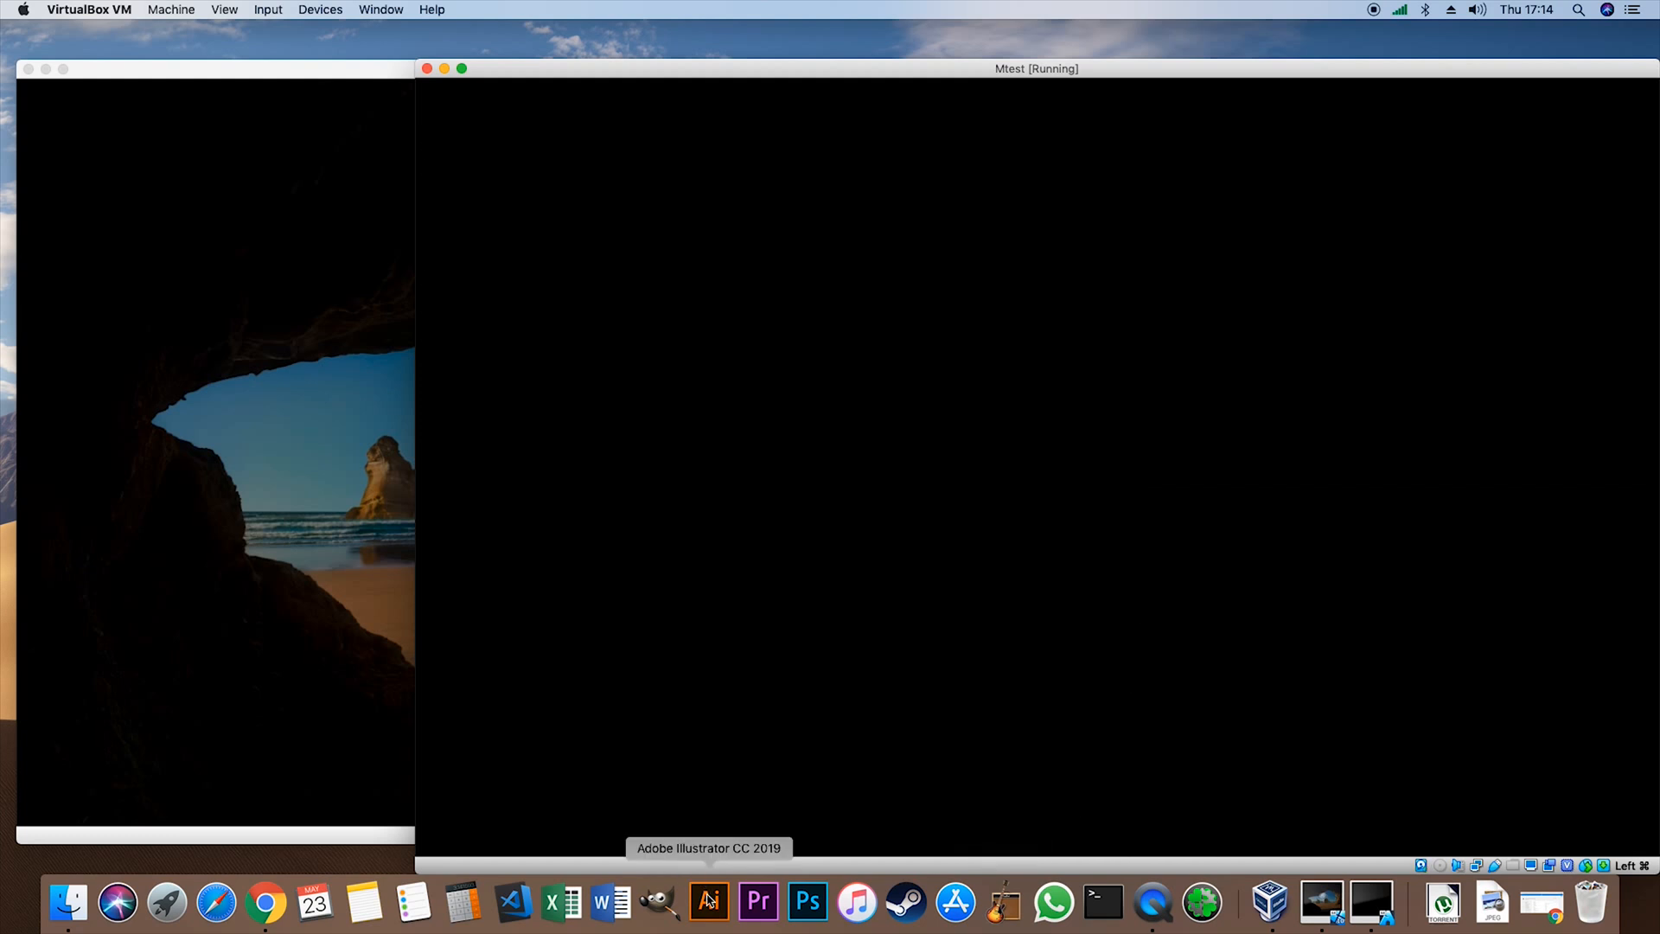
- Switch to Chrome to show the Intel Core i3-4150 specifications page, and minimize the browser again
click(267, 915)
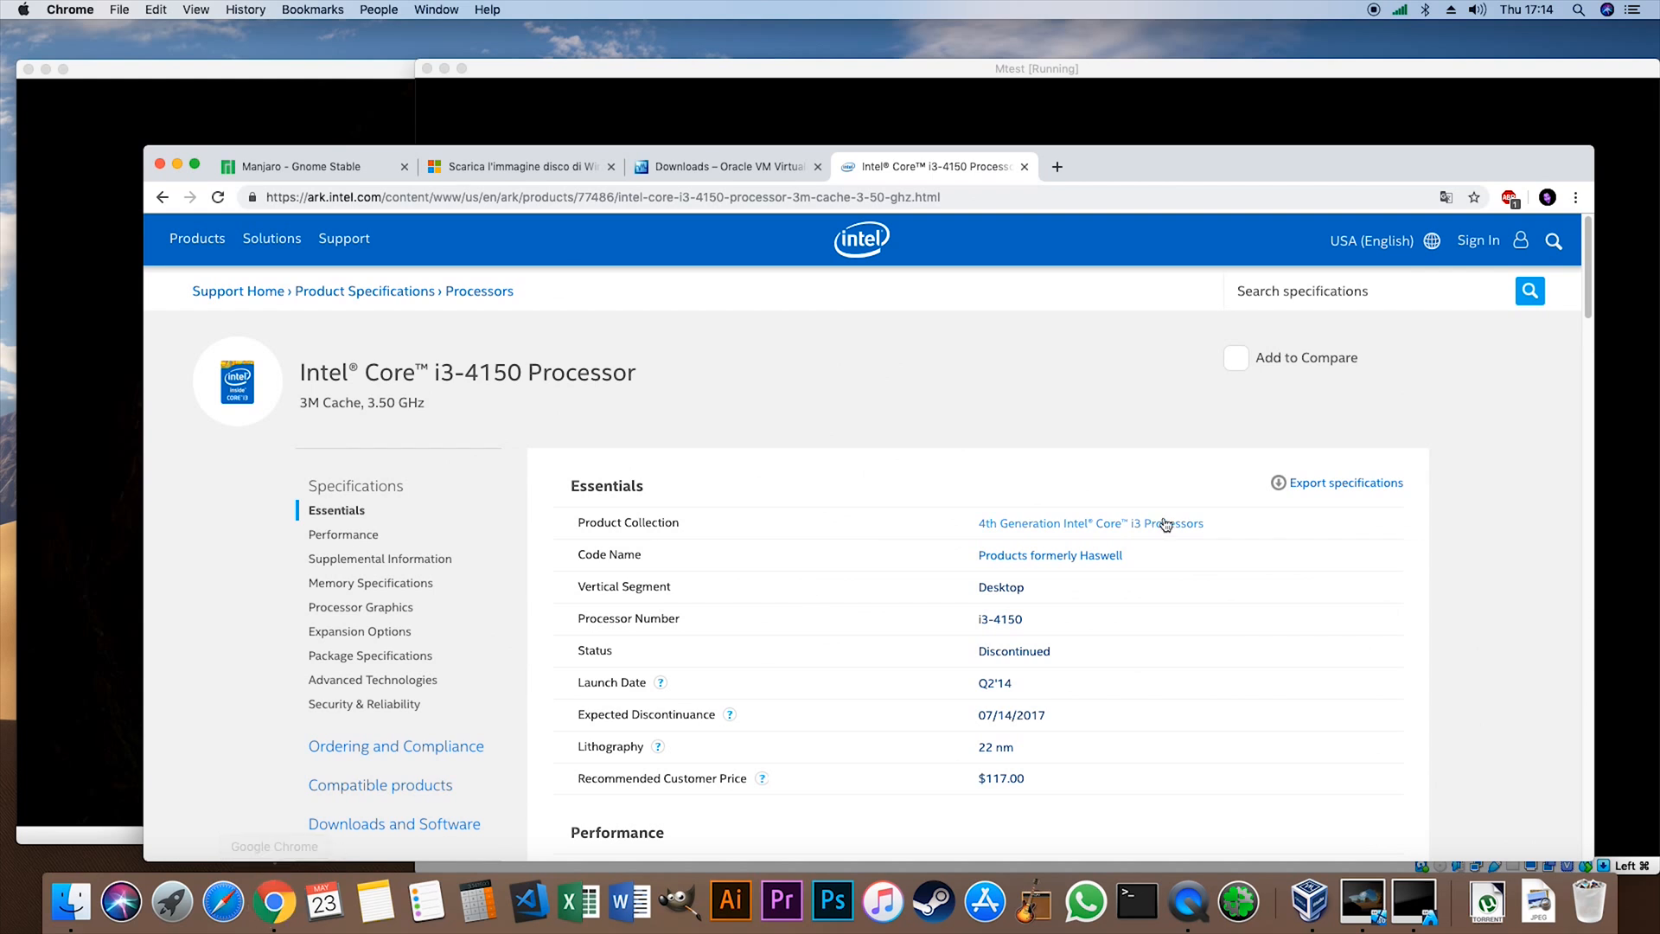
click(178, 167)
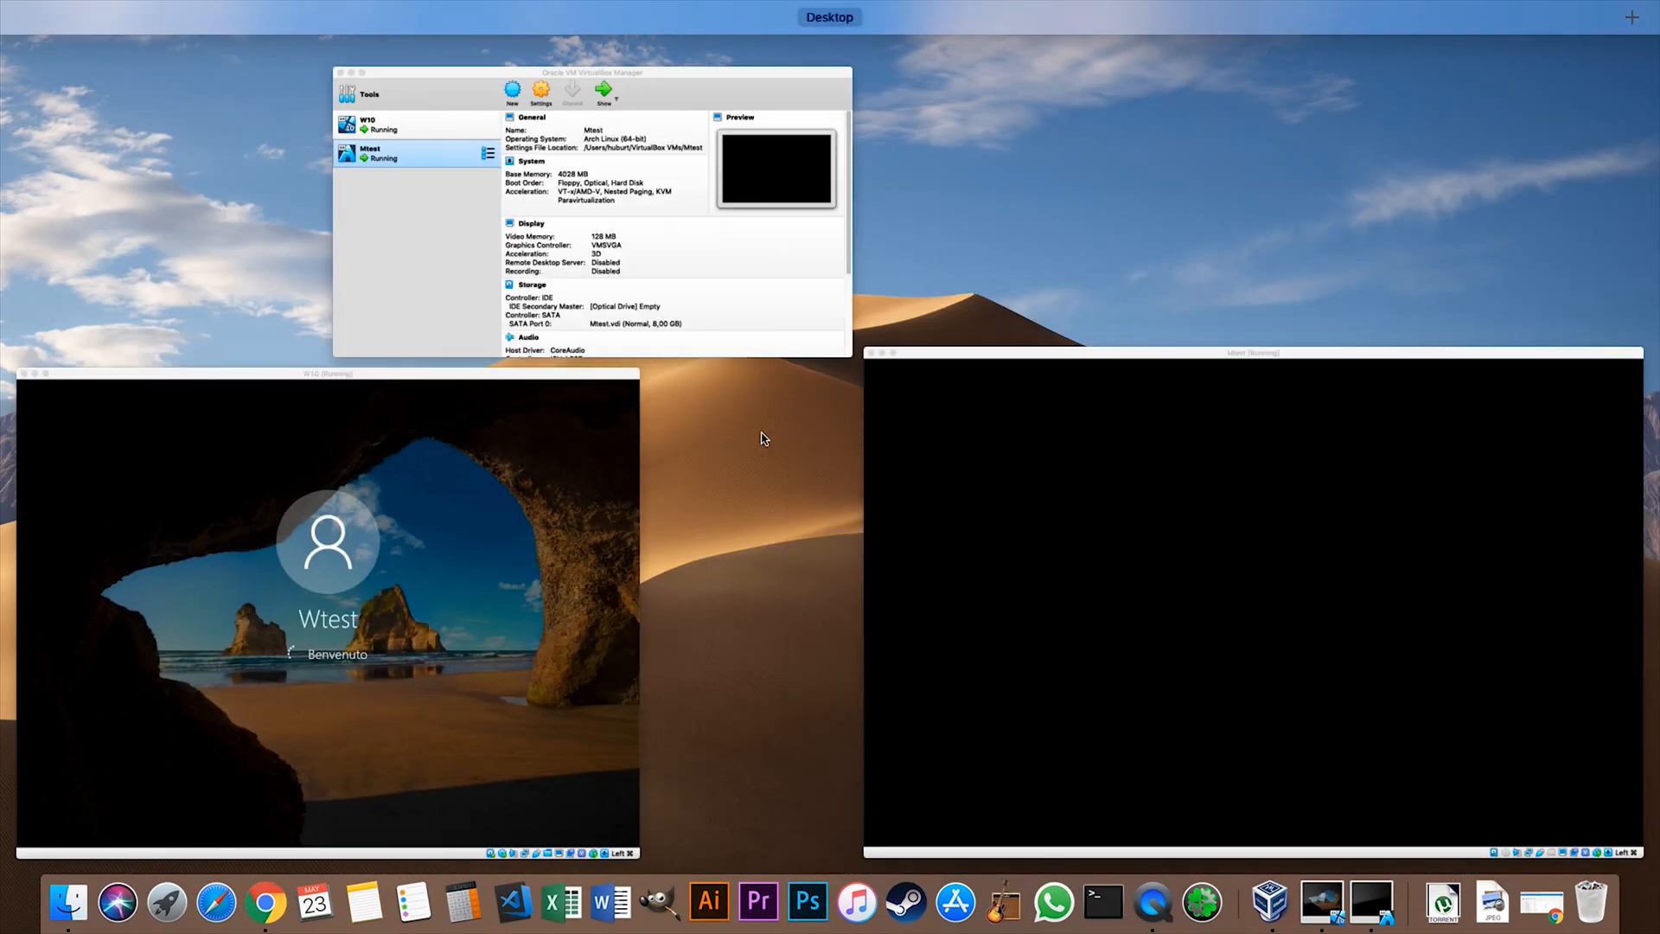
- Rearrange the W10 and Mtest windows so both desktops show, with a slightly smaller W10 window in front
click(764, 438)
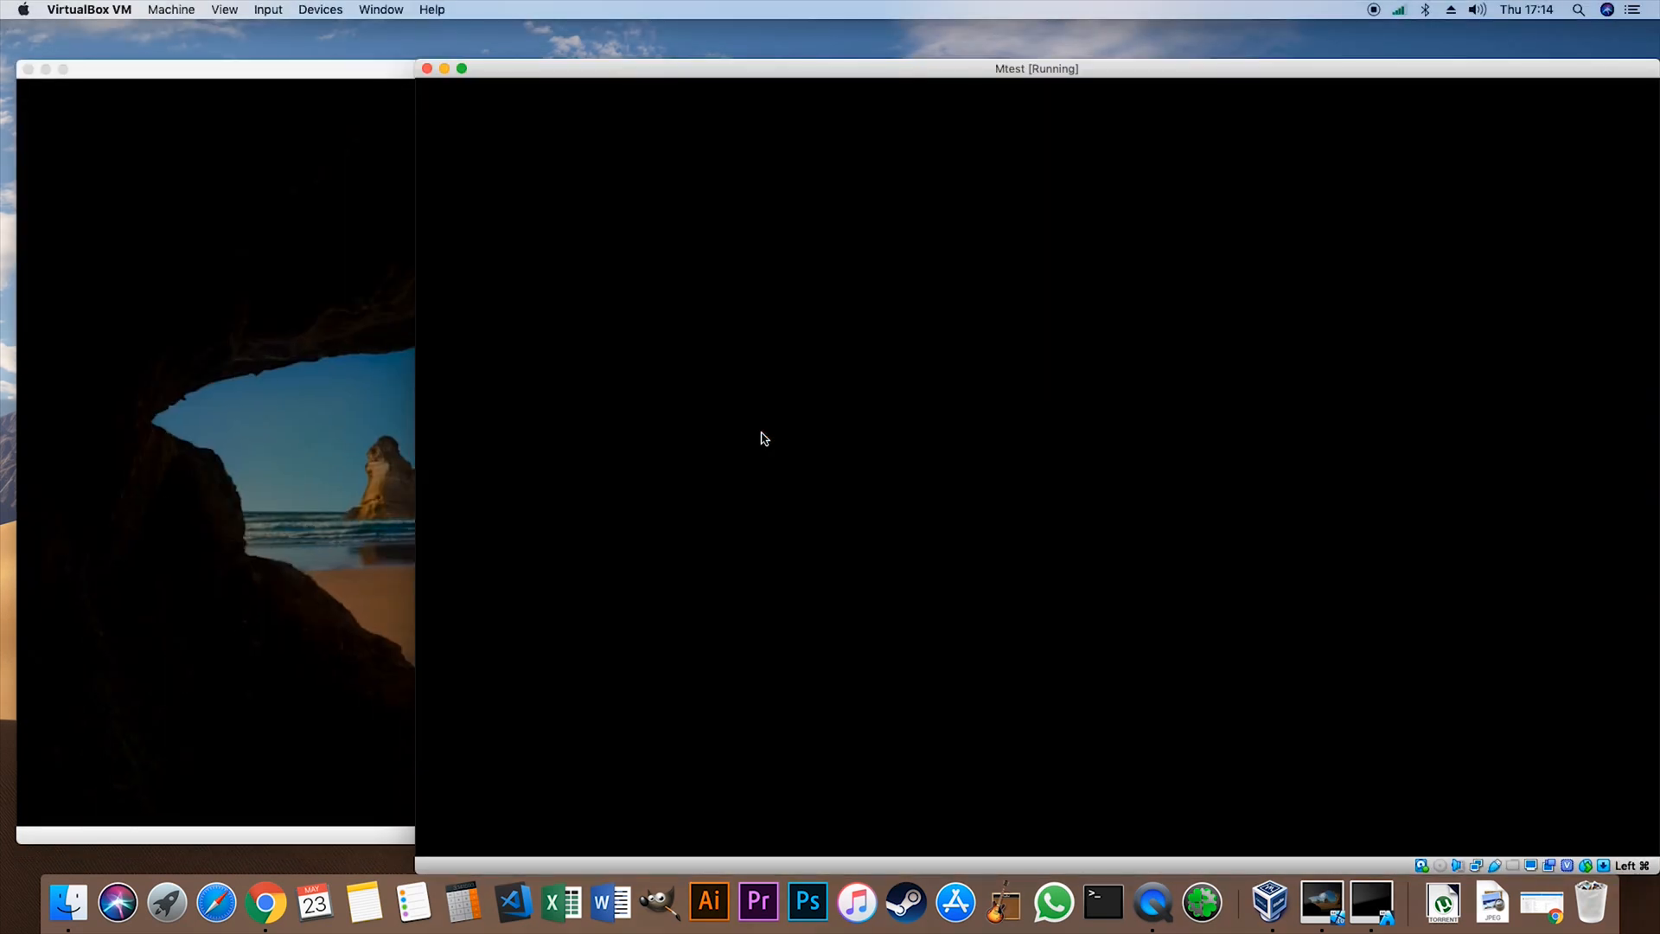
key(ctrl+Up)
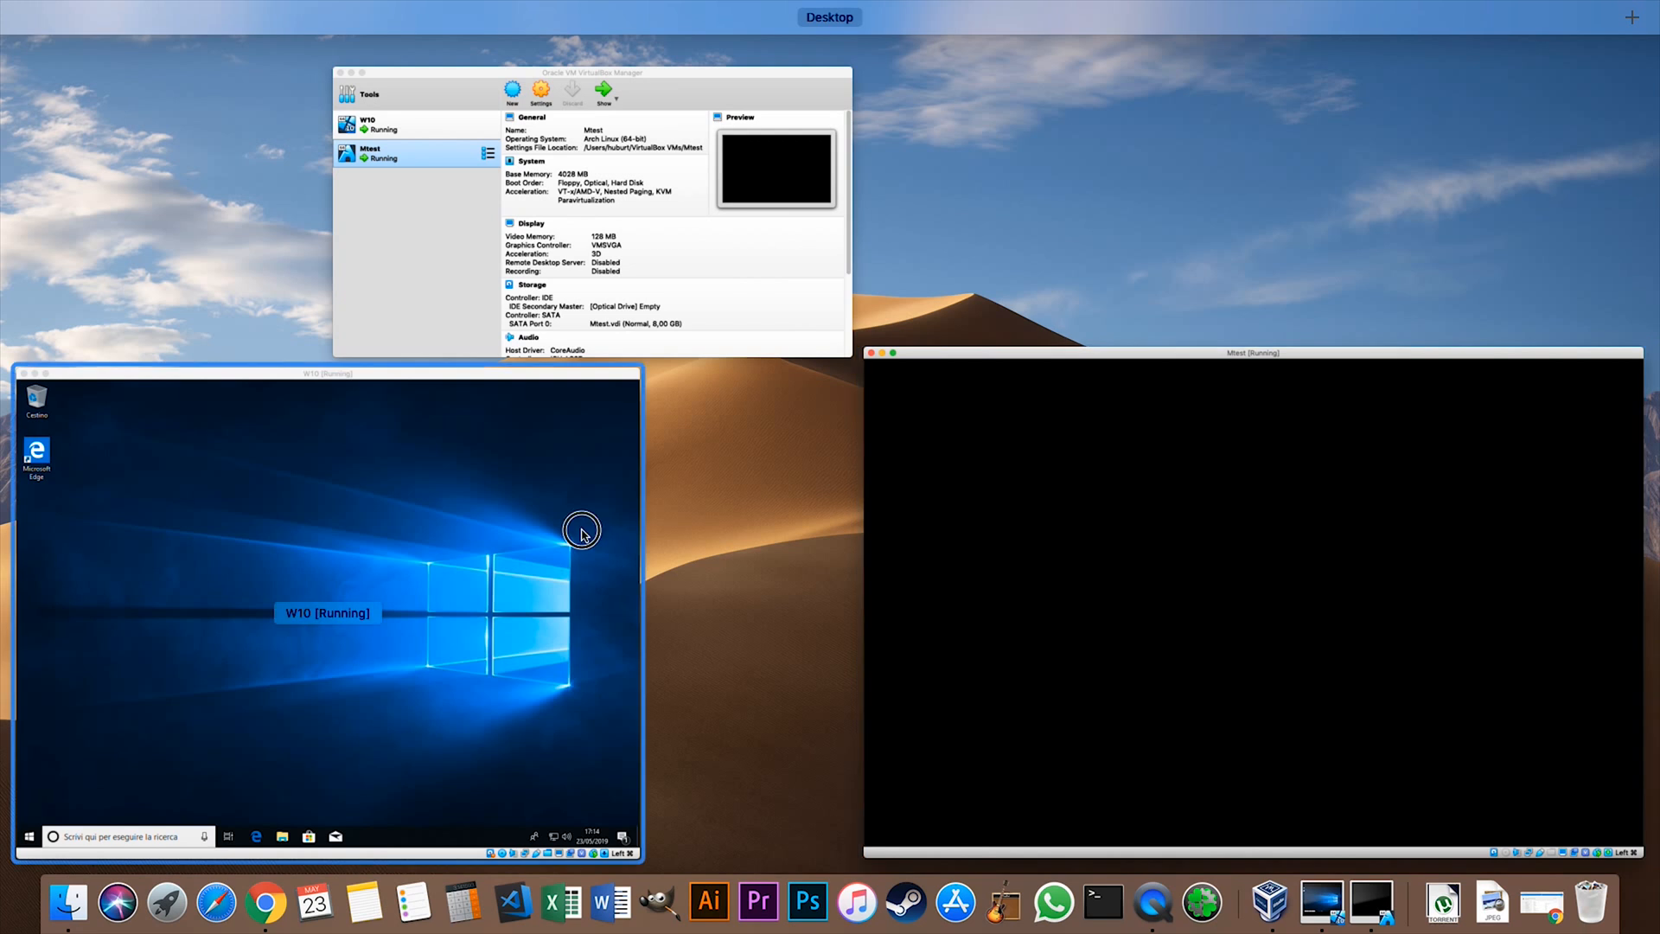
click(574, 529)
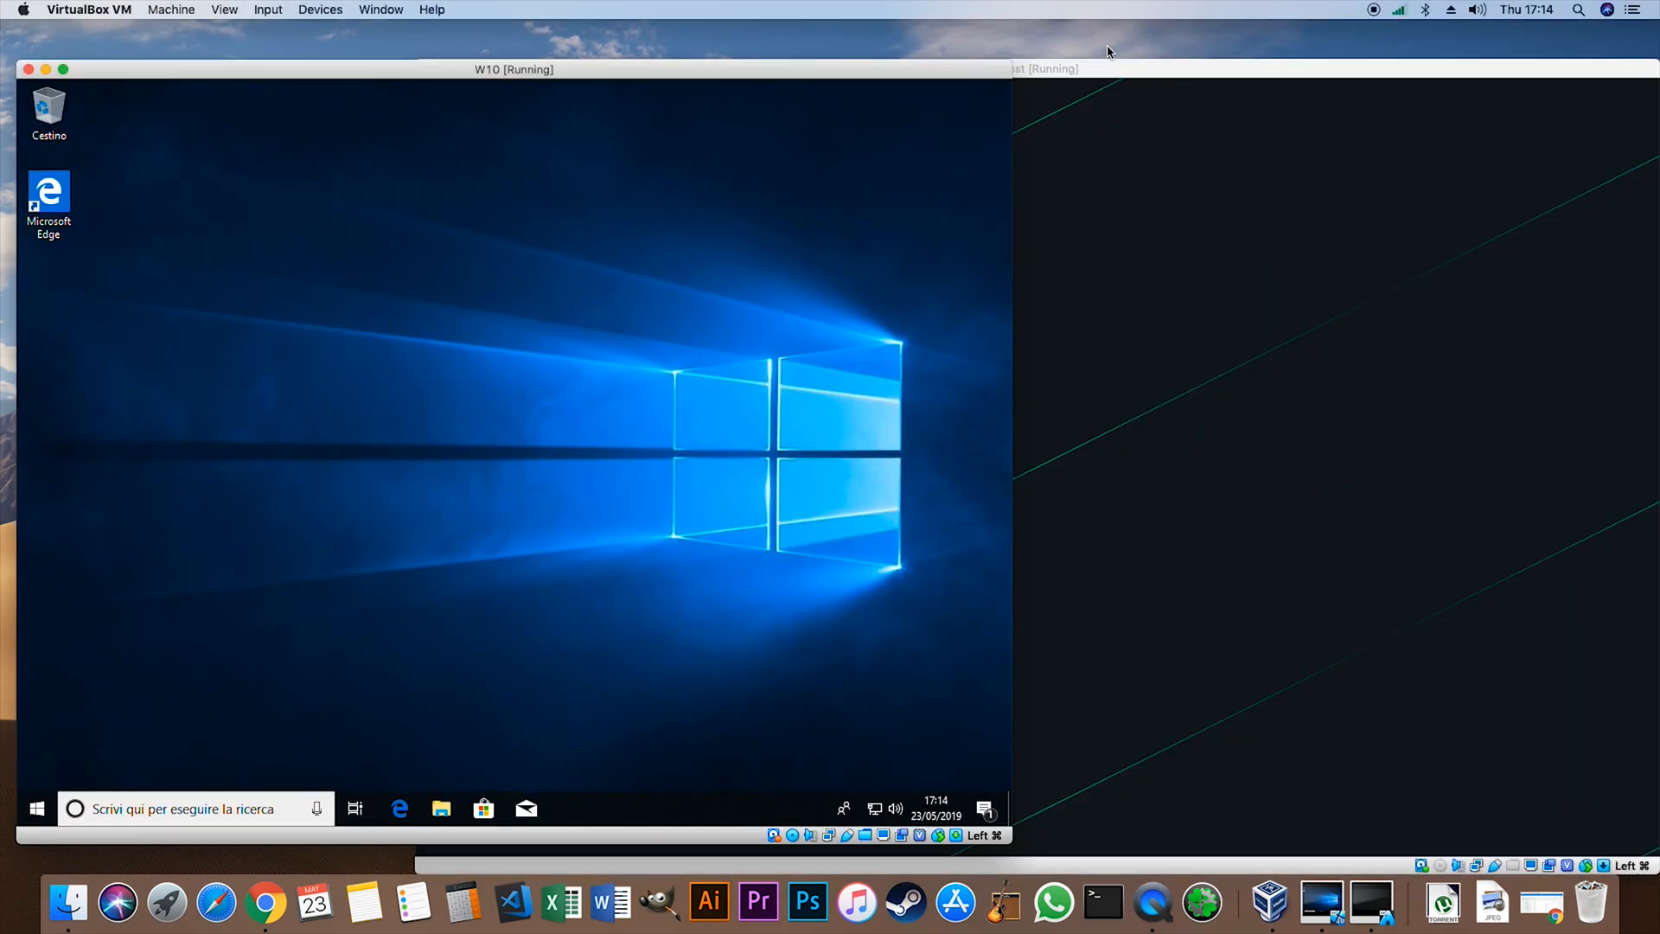
click(1121, 69)
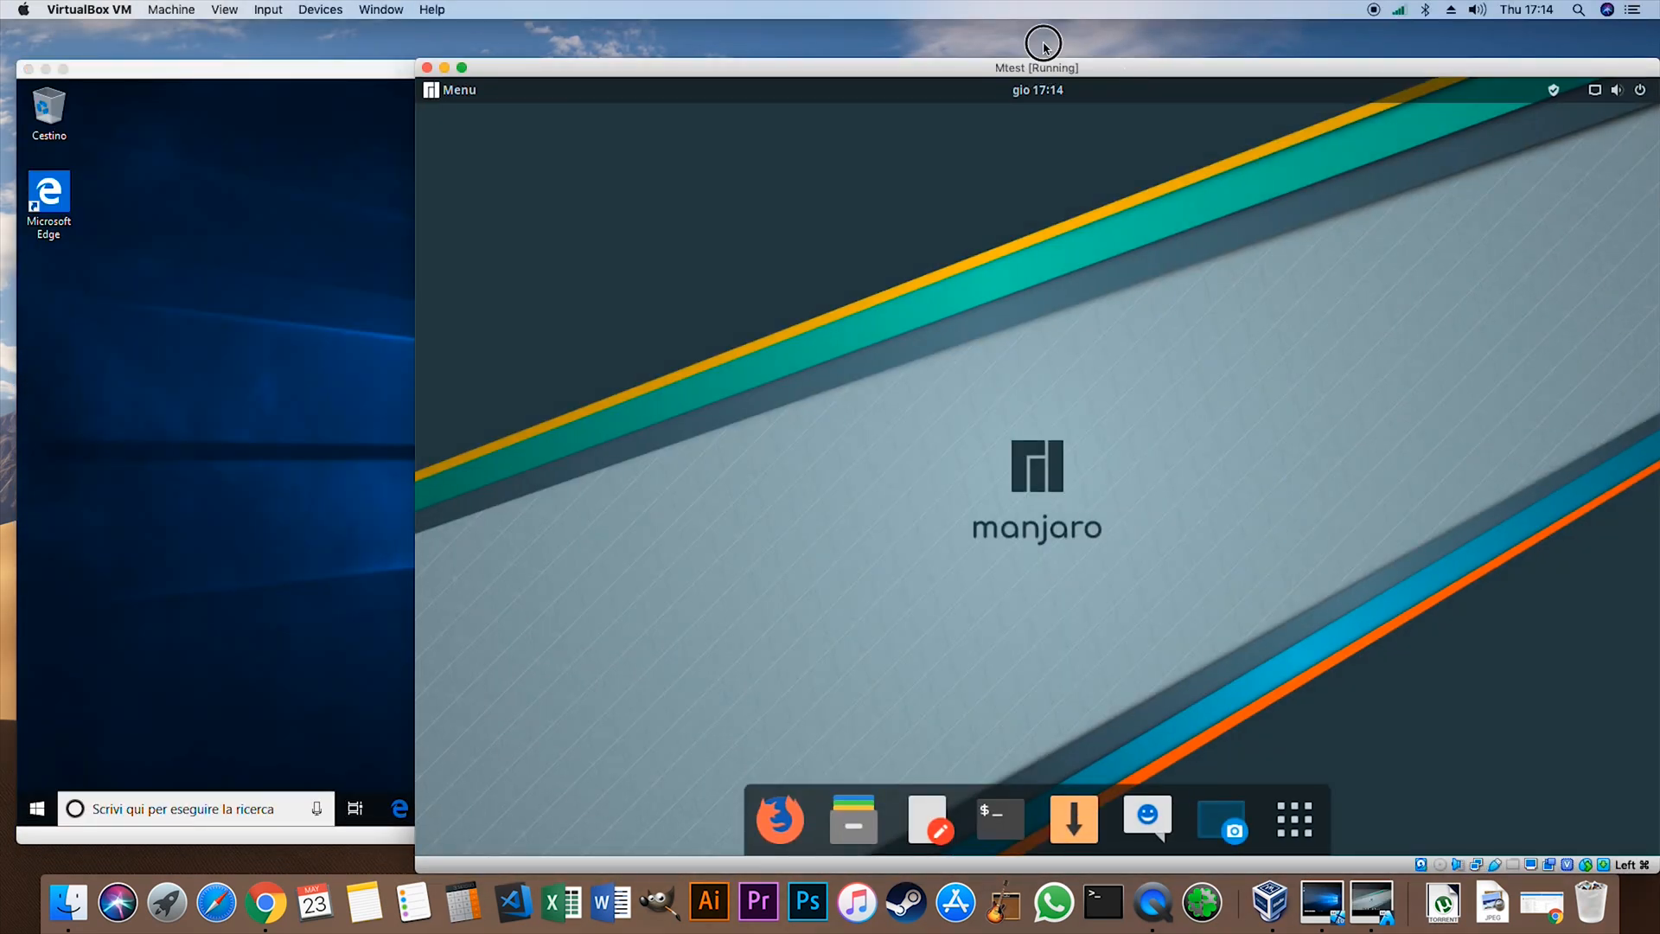
drag(1042, 62, 990, 31)
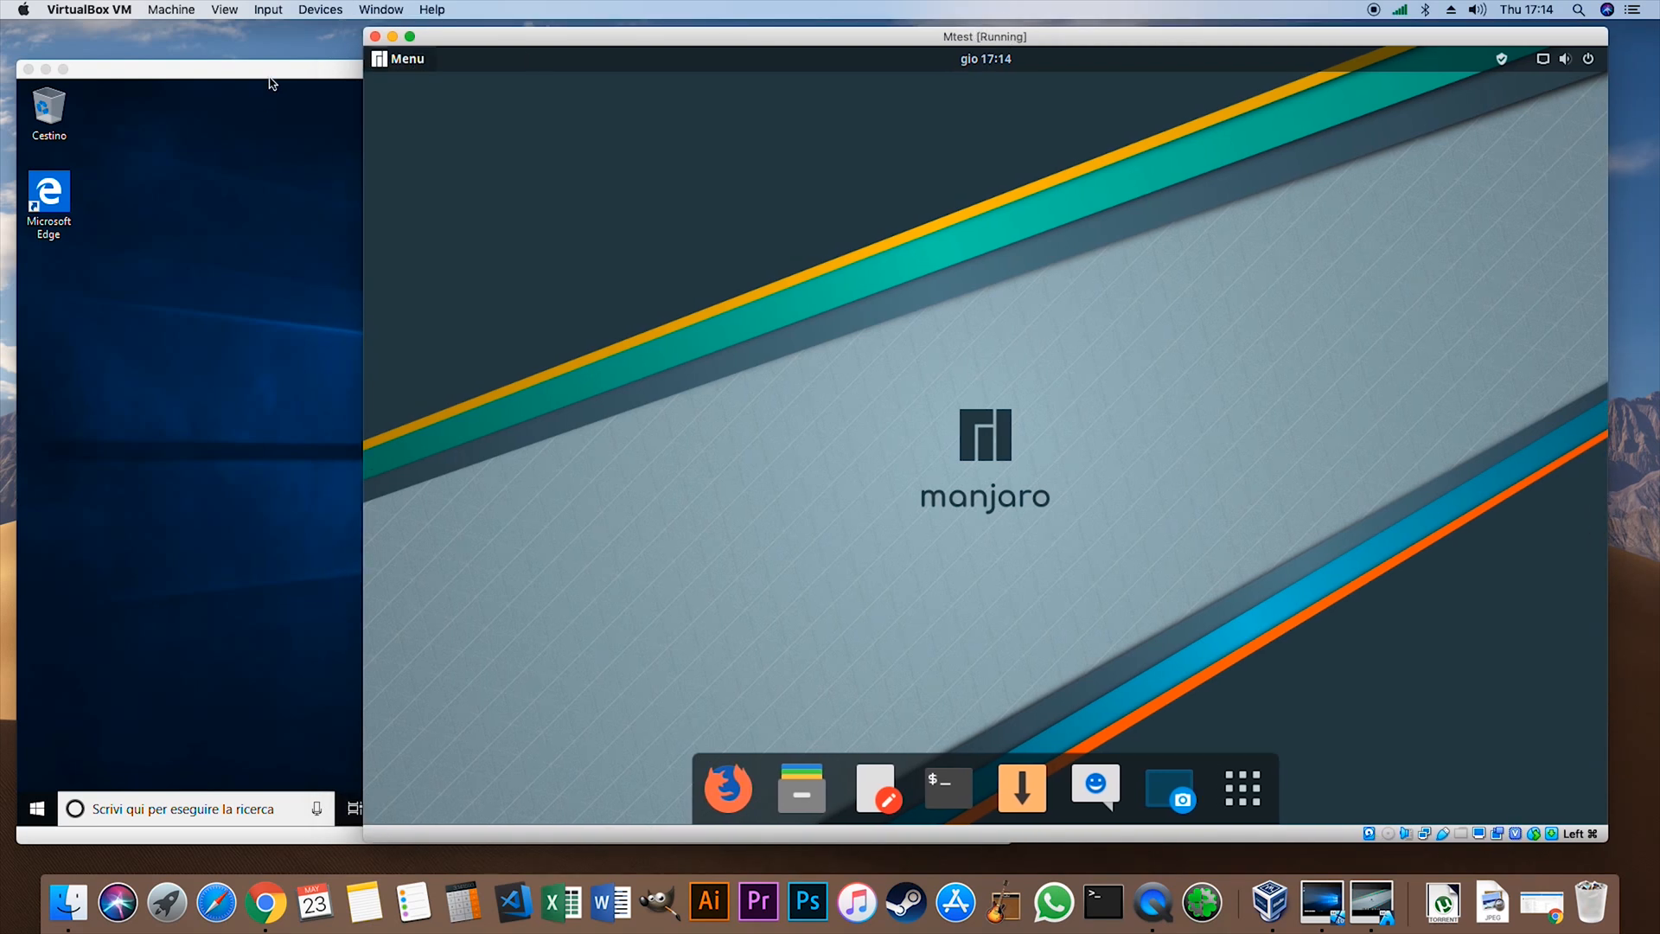
drag(273, 73, 317, 61)
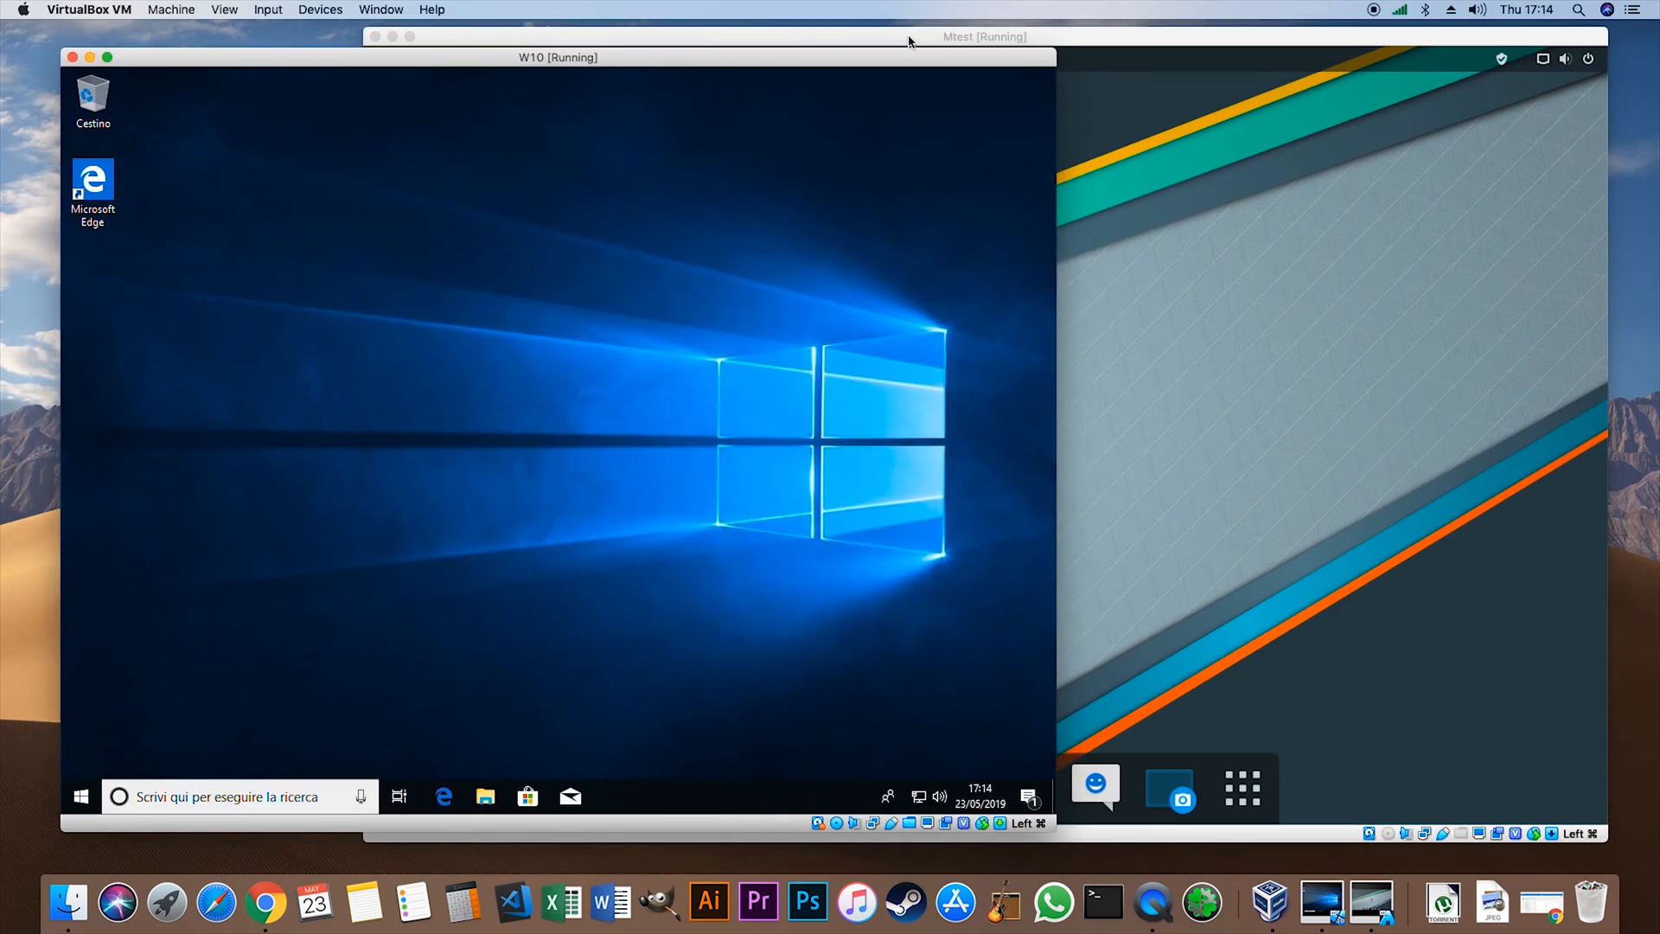
drag(893, 35, 899, 38)
click(212, 80)
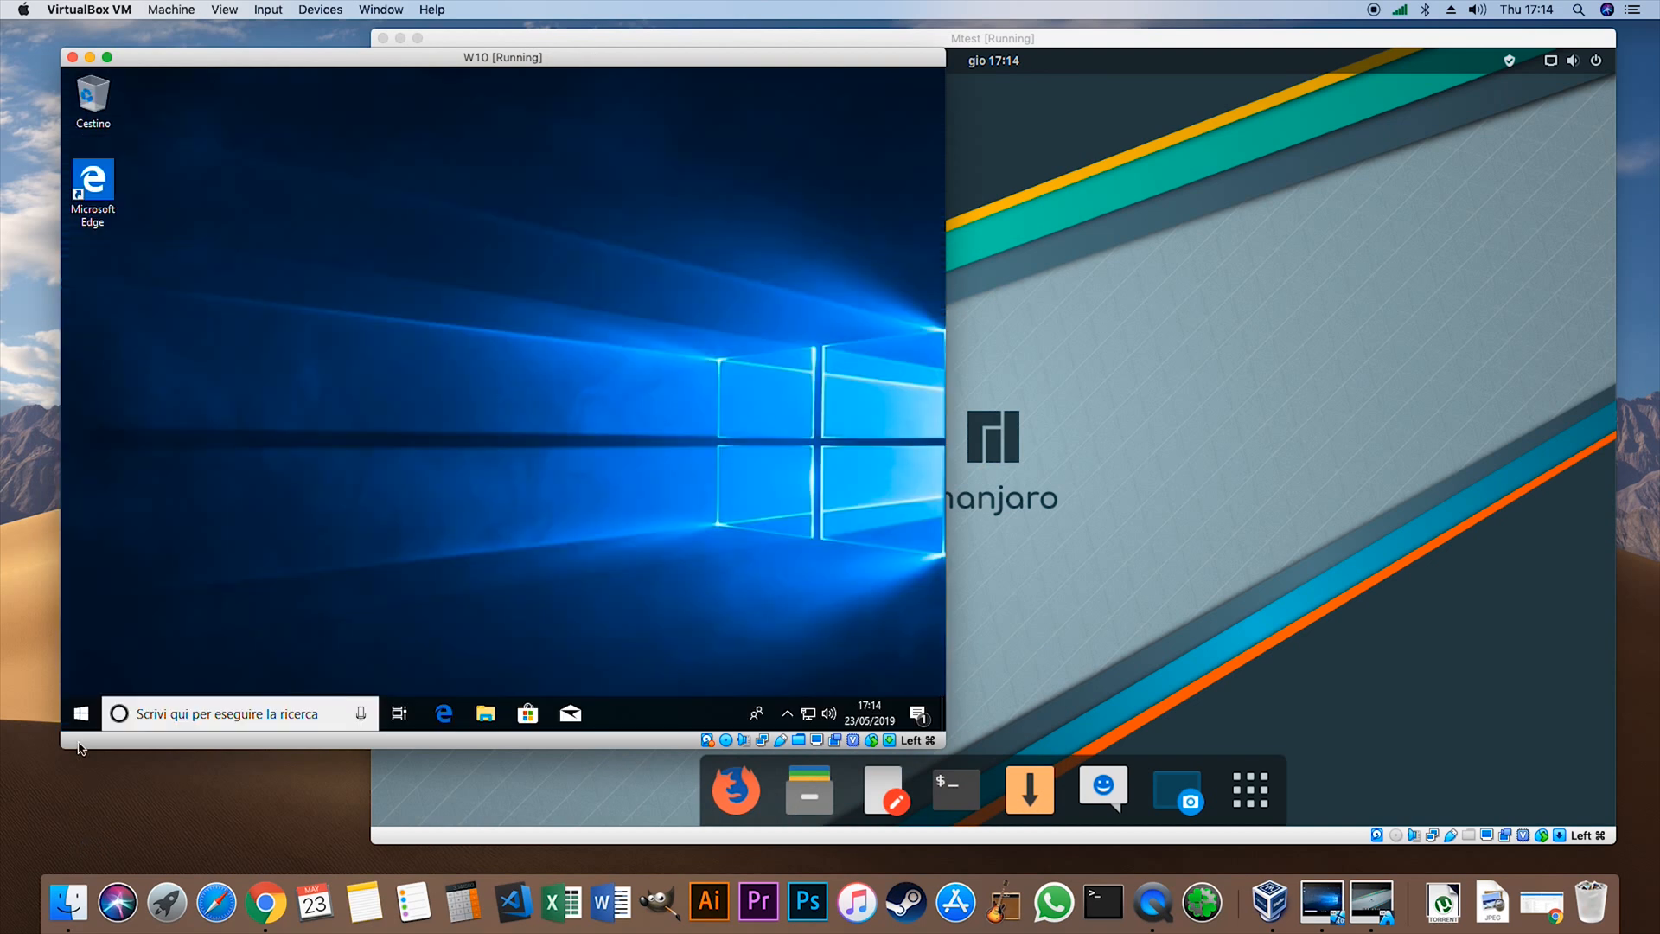
drag(312, 62, 332, 95)
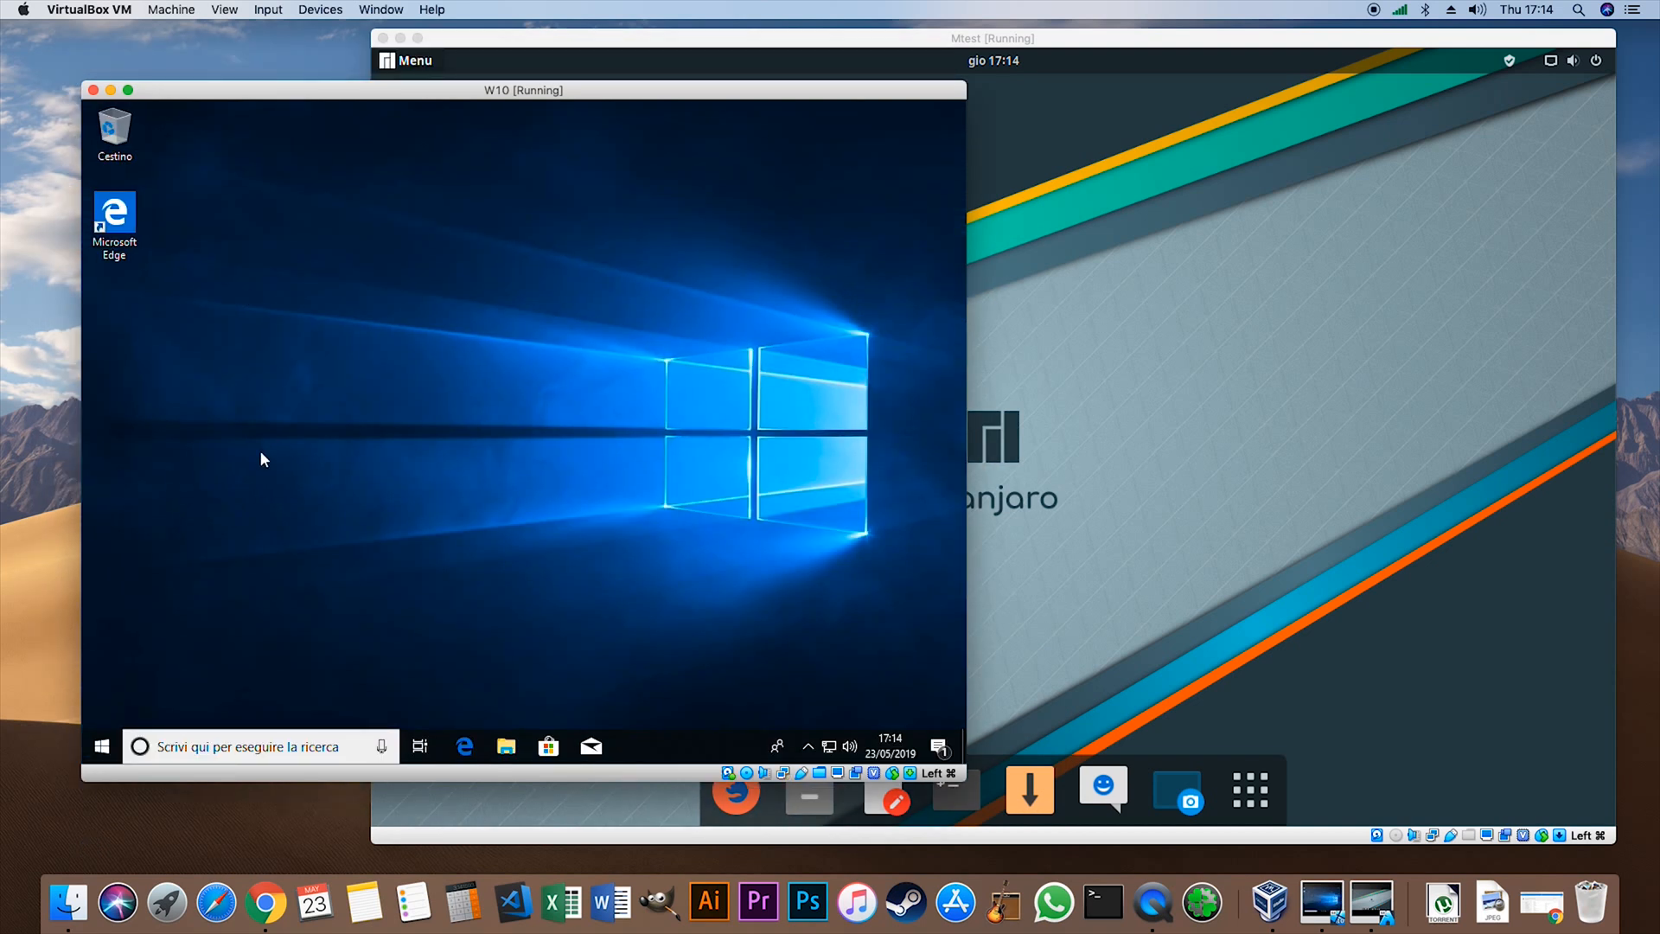
- Open the Start menu on the W10 machine and close it again
click(102, 747)
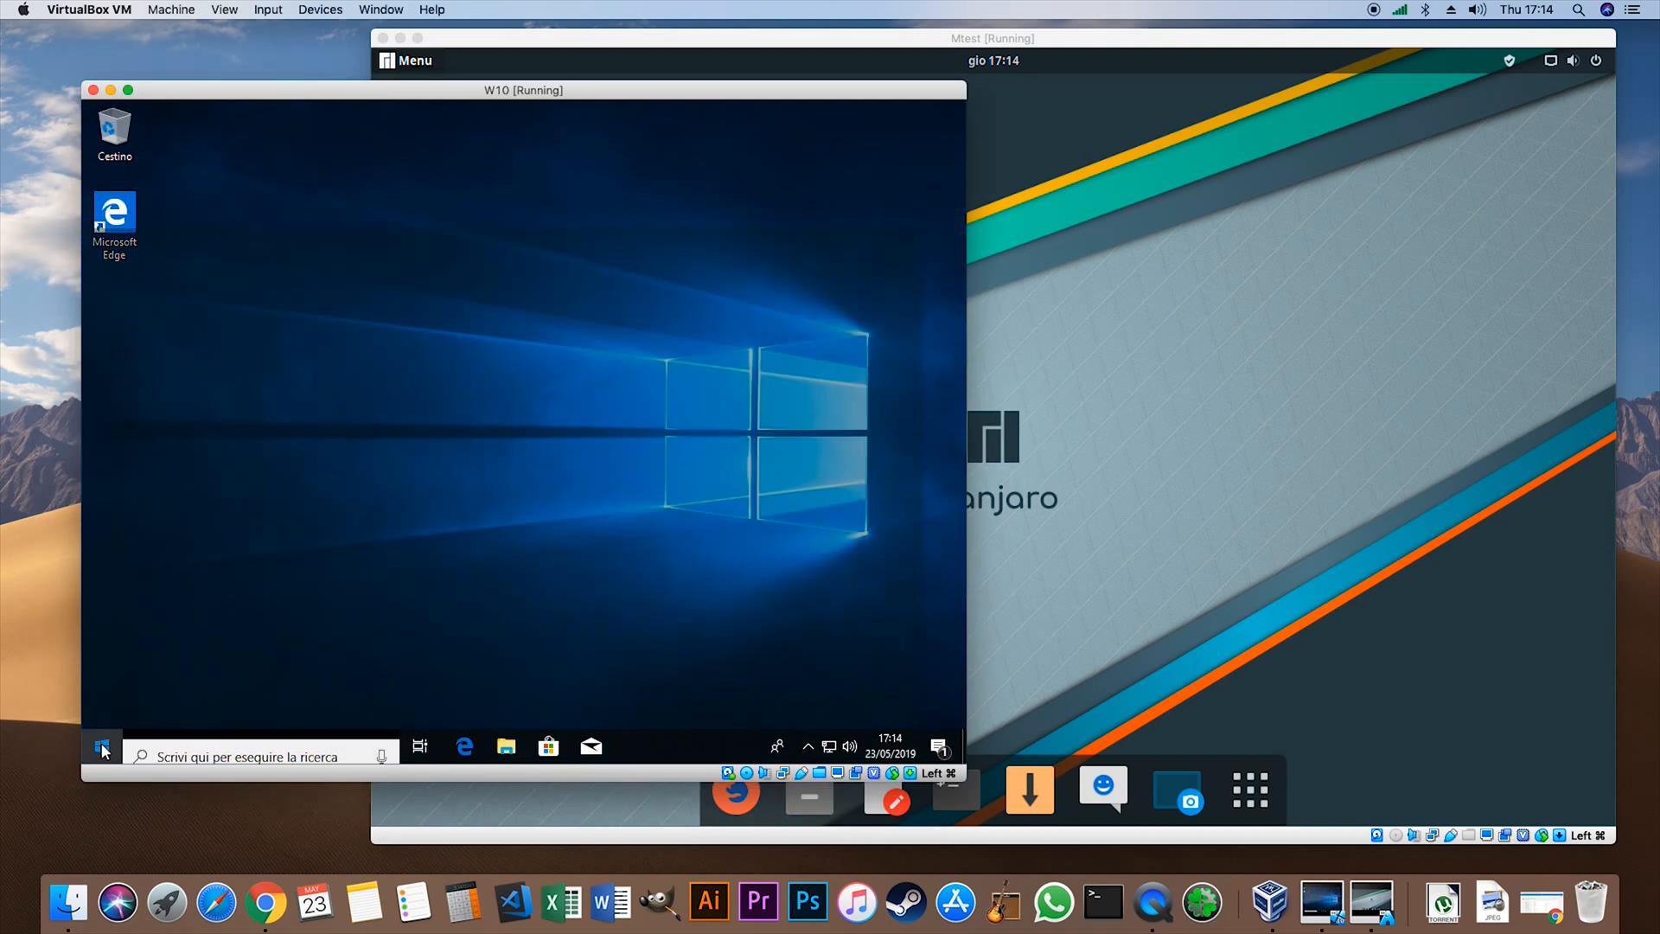
click(102, 748)
click(102, 748)
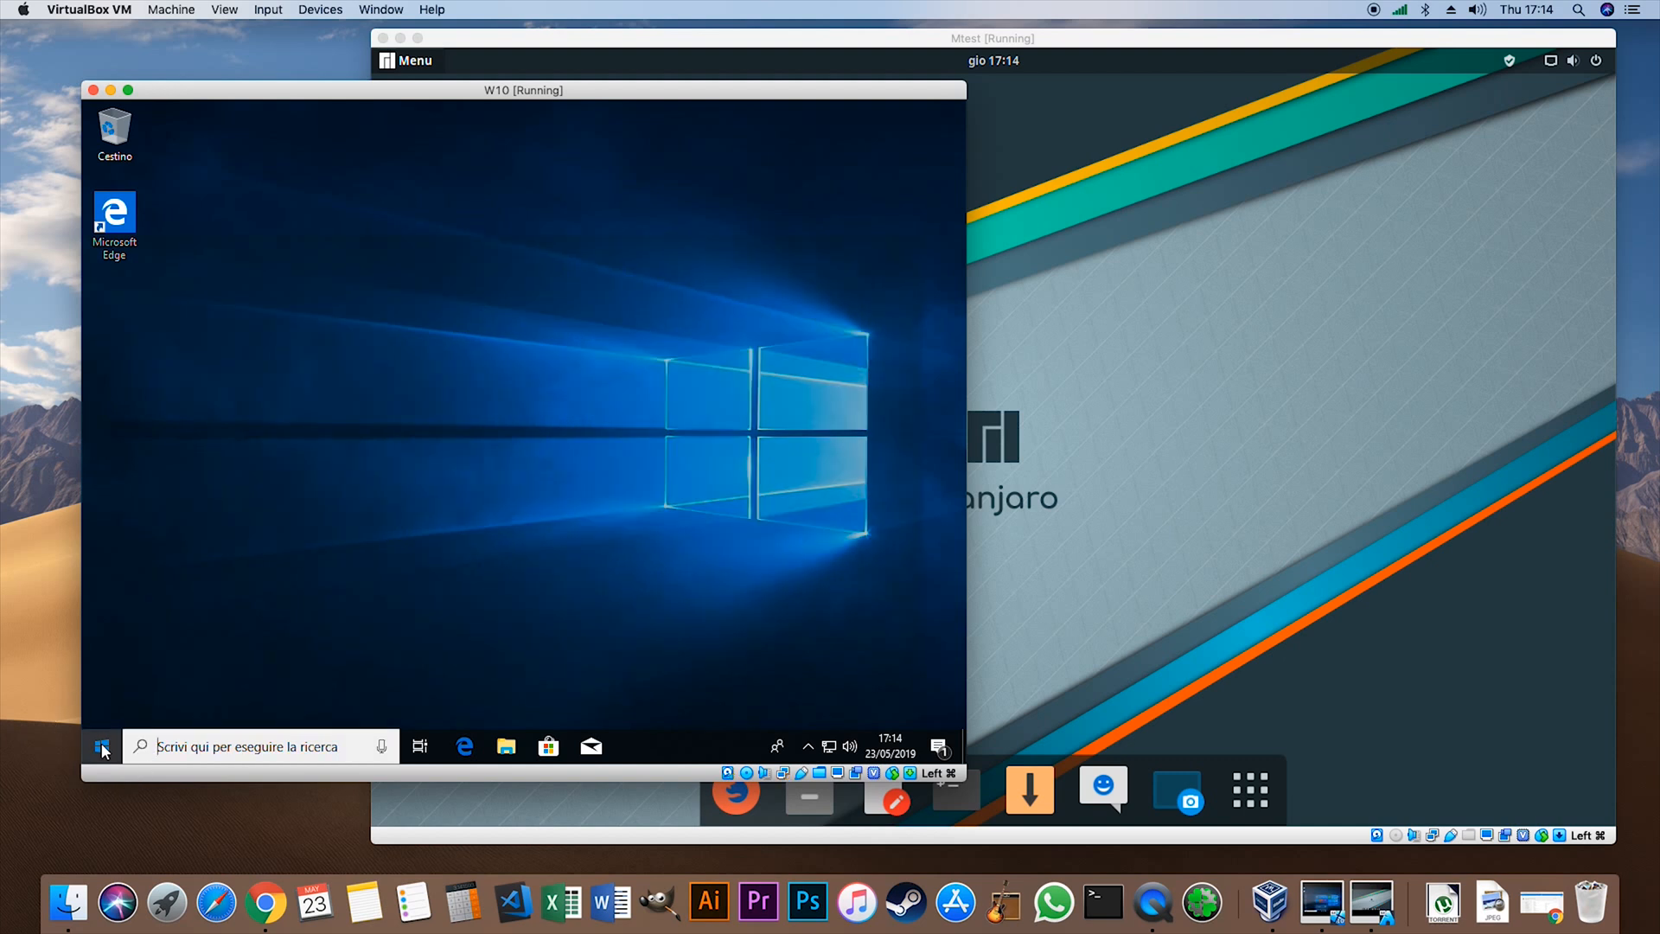
click(102, 748)
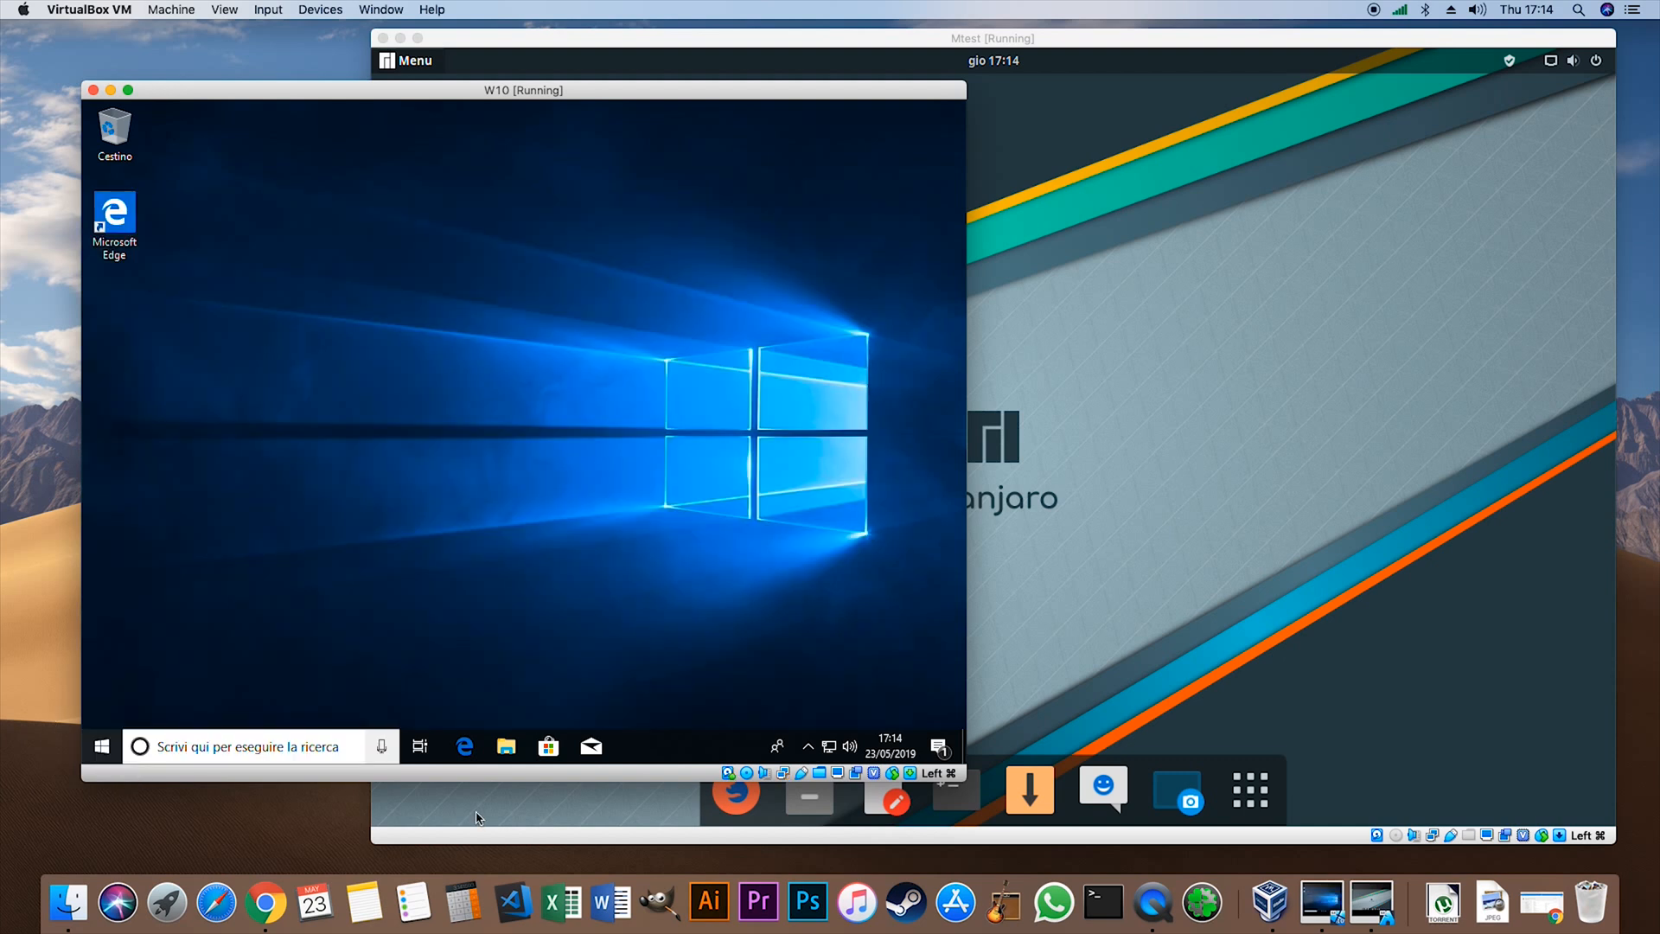
- Show Microsoft Edge and the VirtualBox Guest Additions CD folder in W10, and close both windows
click(469, 750)
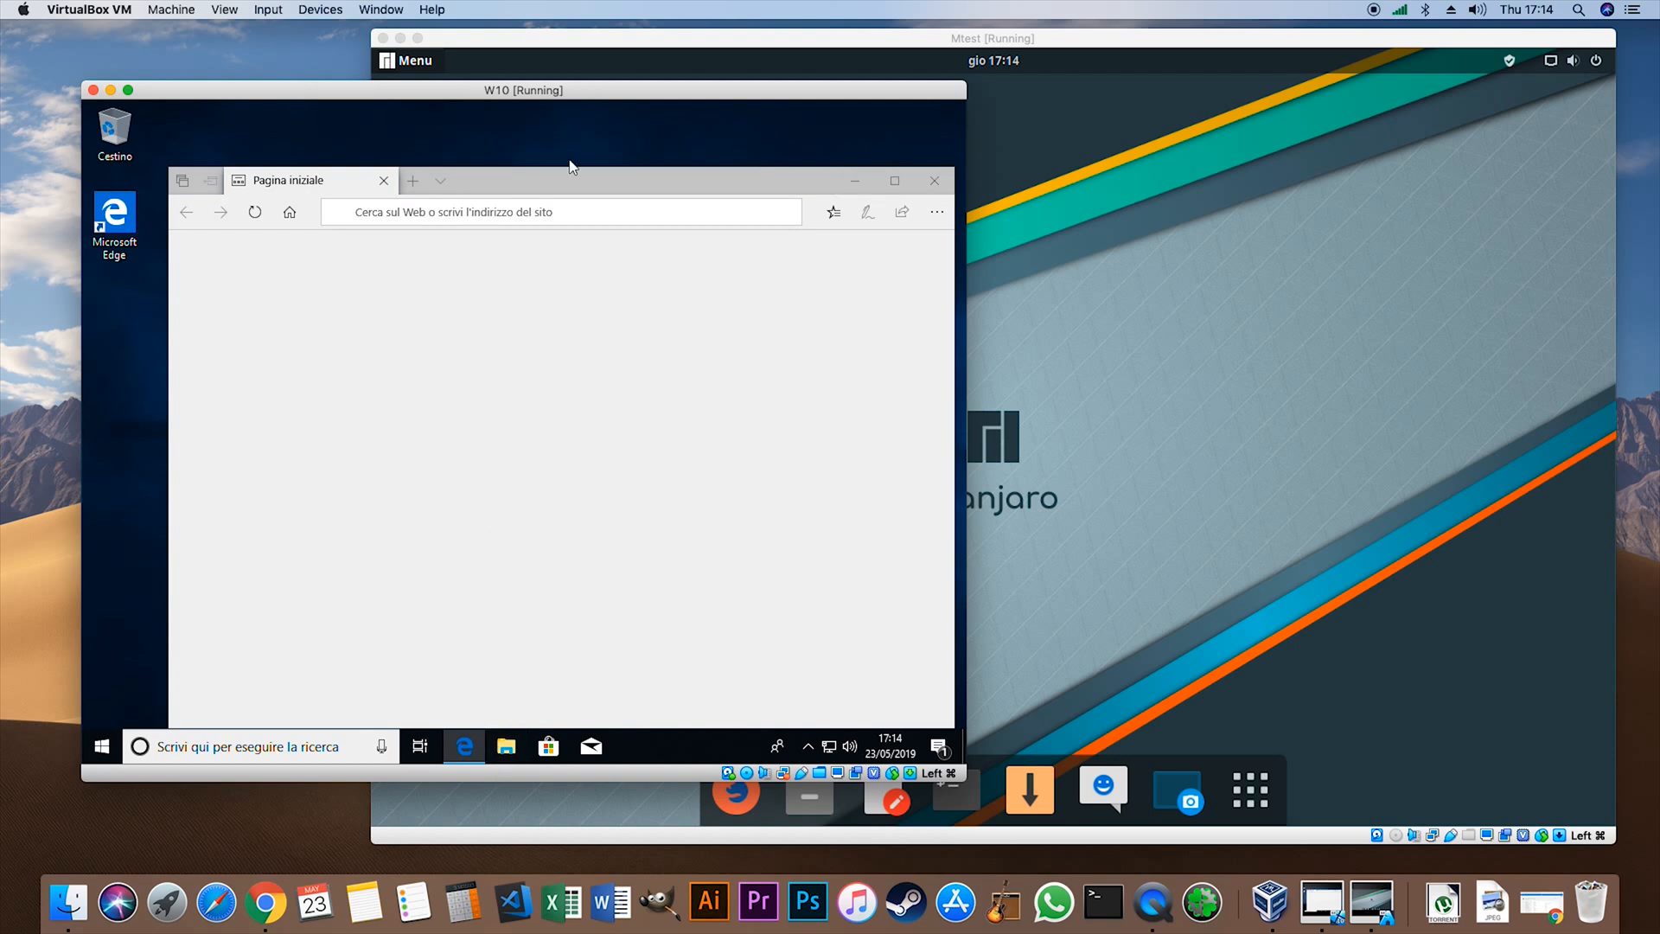
drag(569, 185, 492, 178)
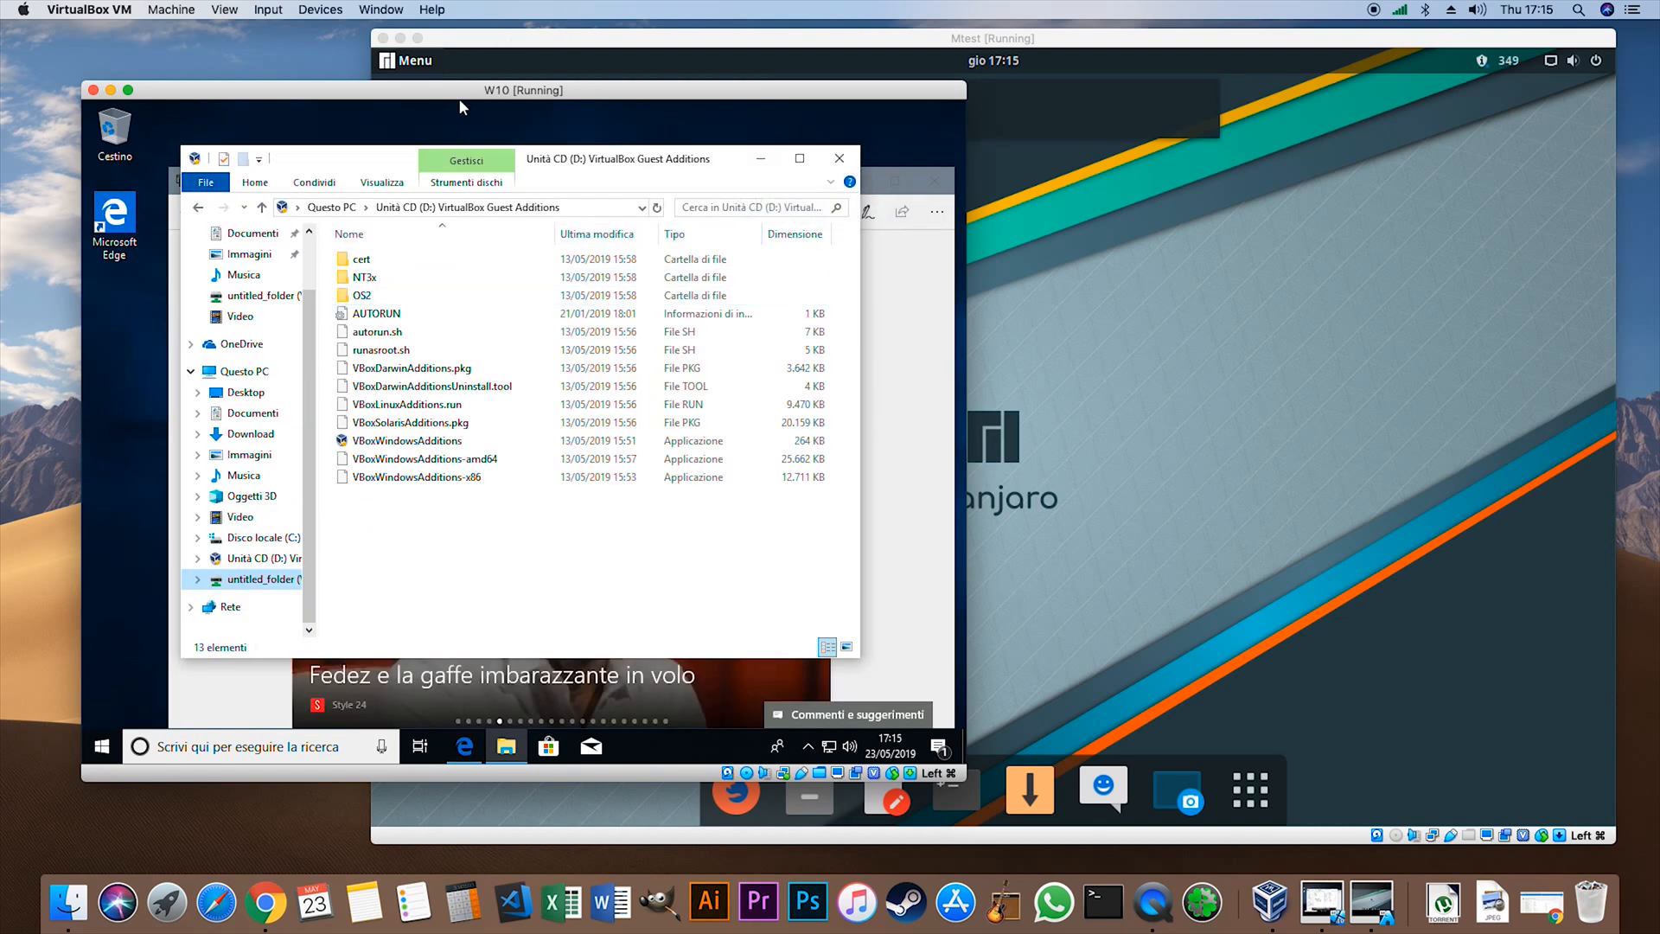
drag(463, 86, 569, 108)
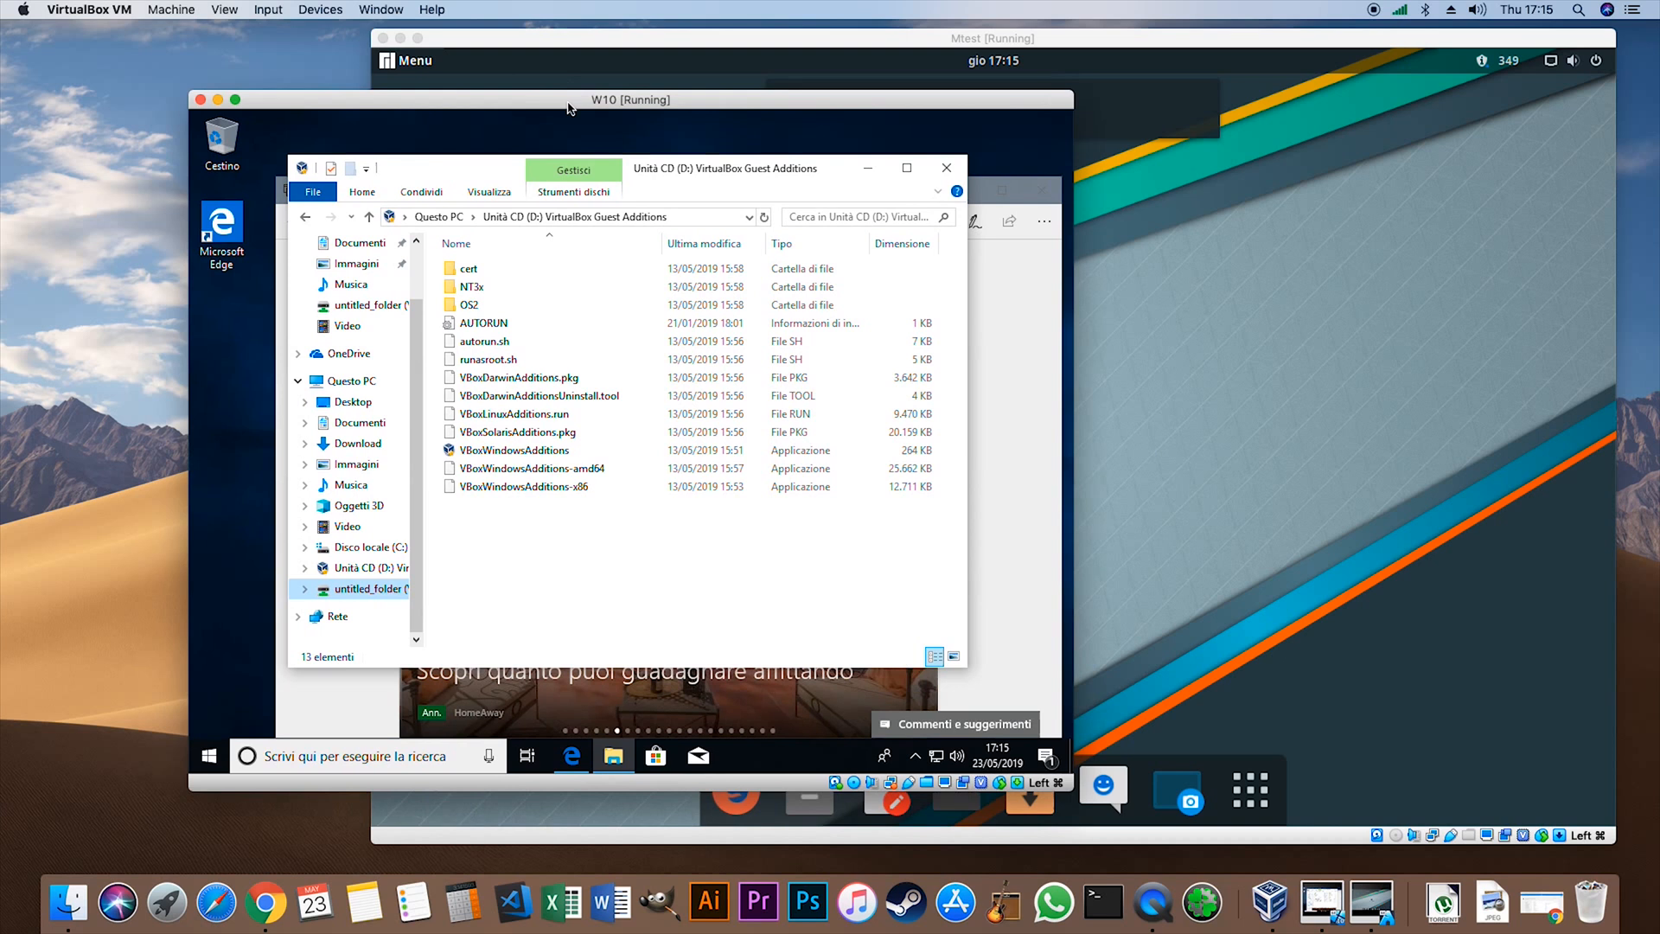
click(957, 177)
drag(878, 195, 867, 177)
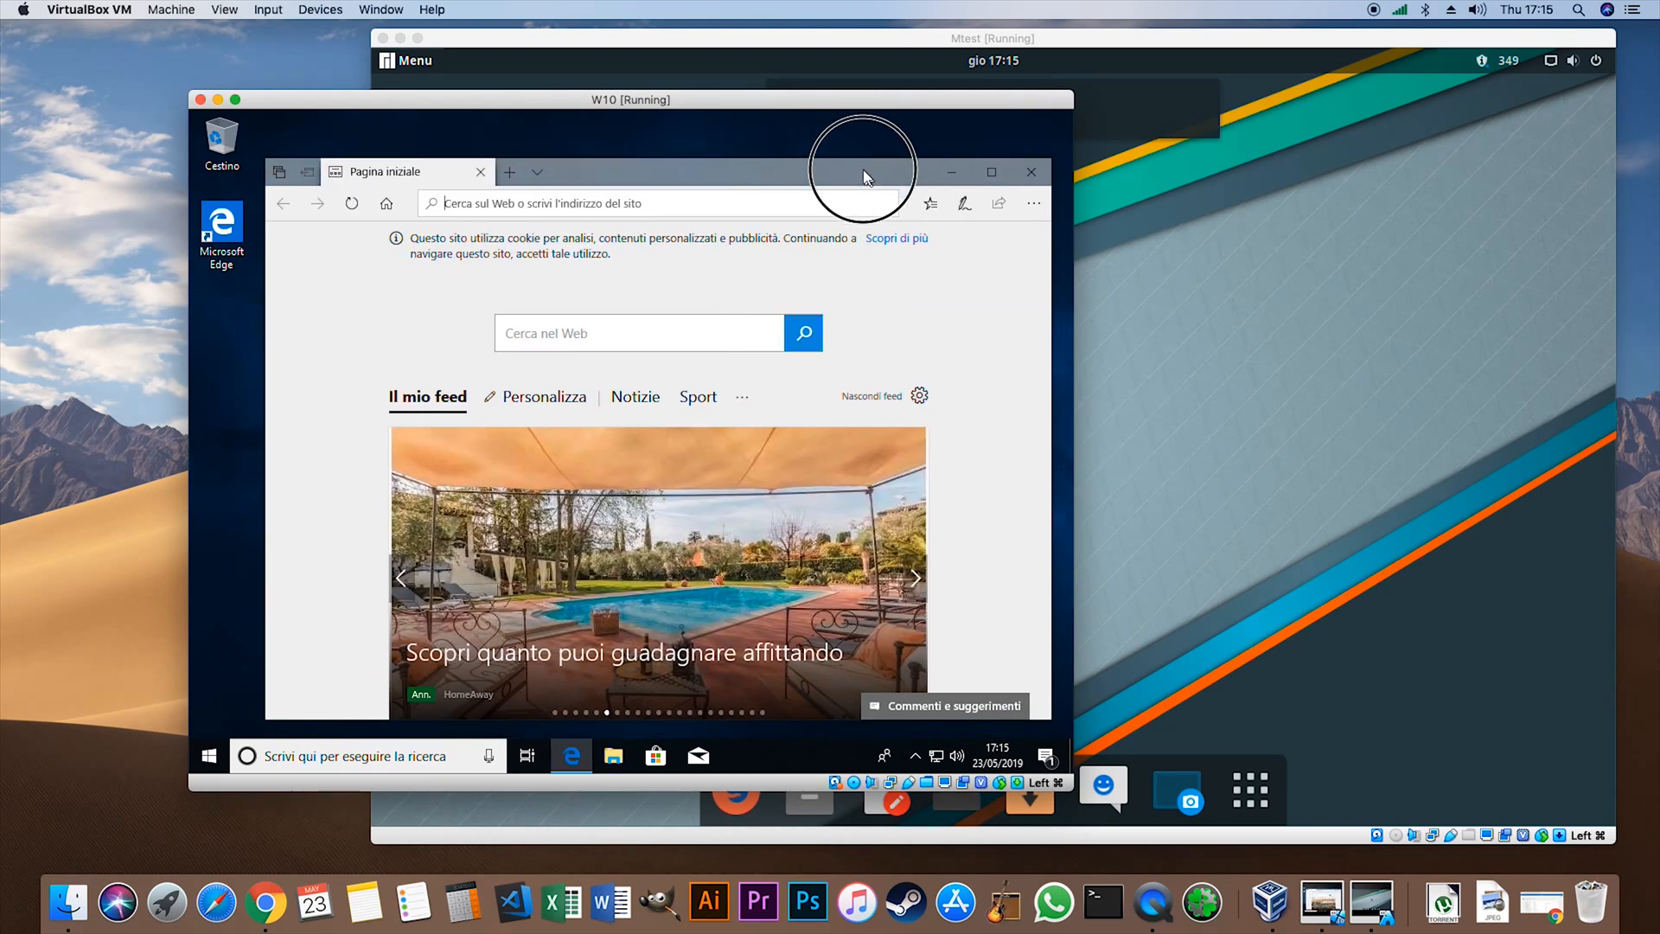
click(1030, 171)
- Show W10's device options, including the one for inserting the Guest Additions CD image, without choosing any
click(322, 10)
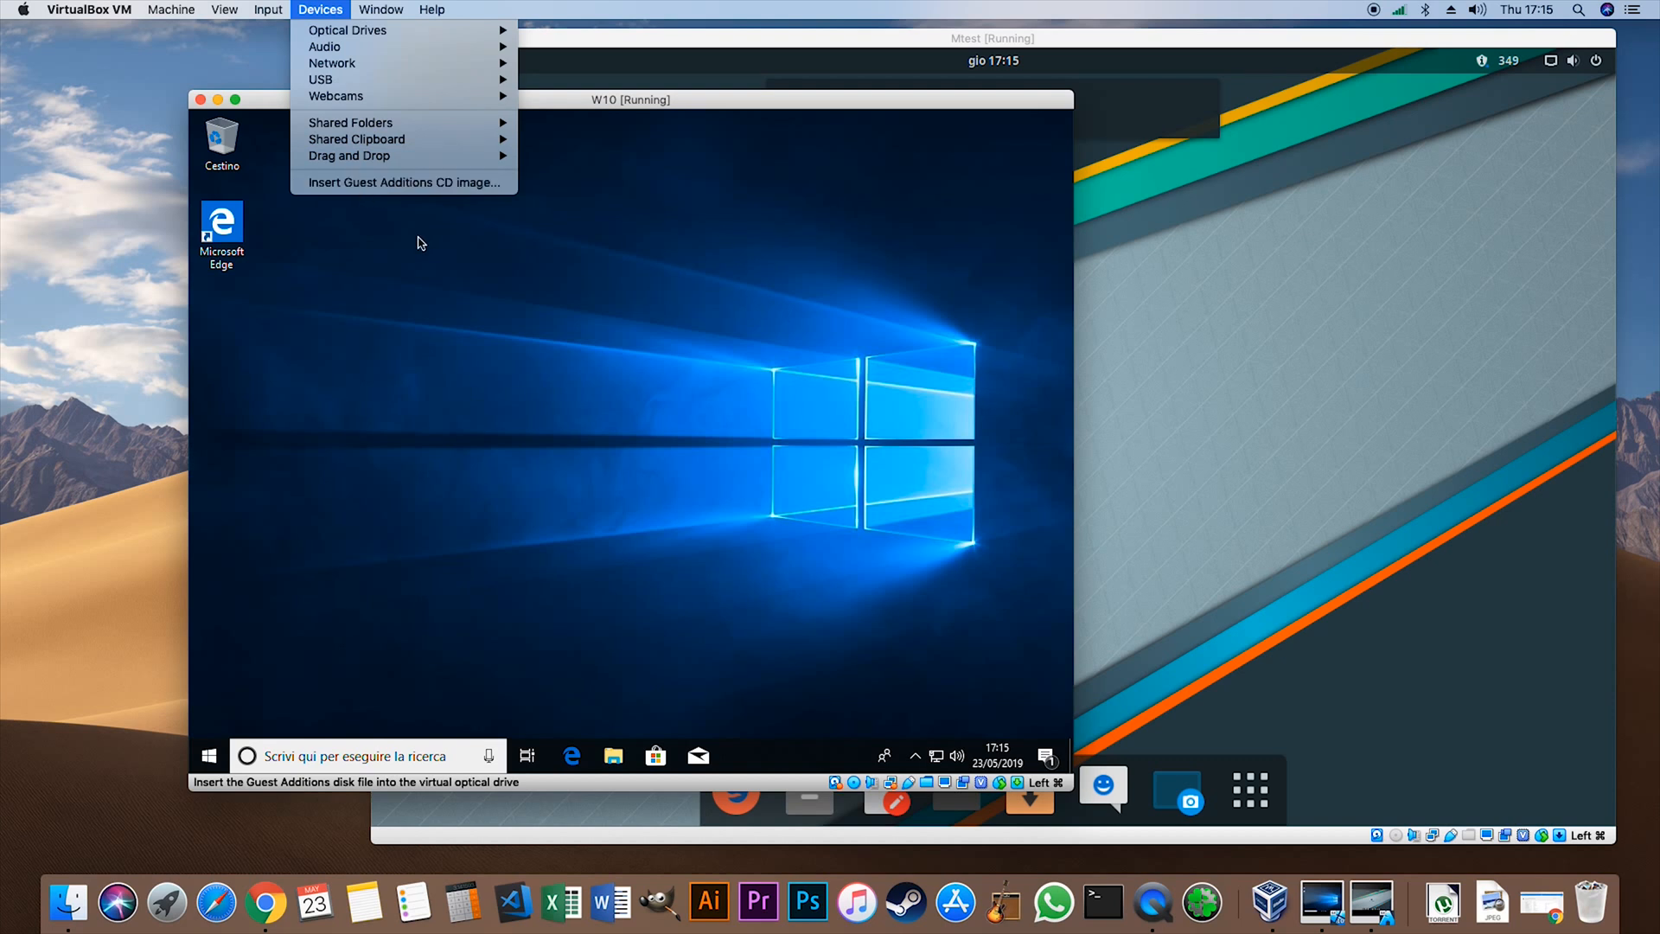
click(424, 239)
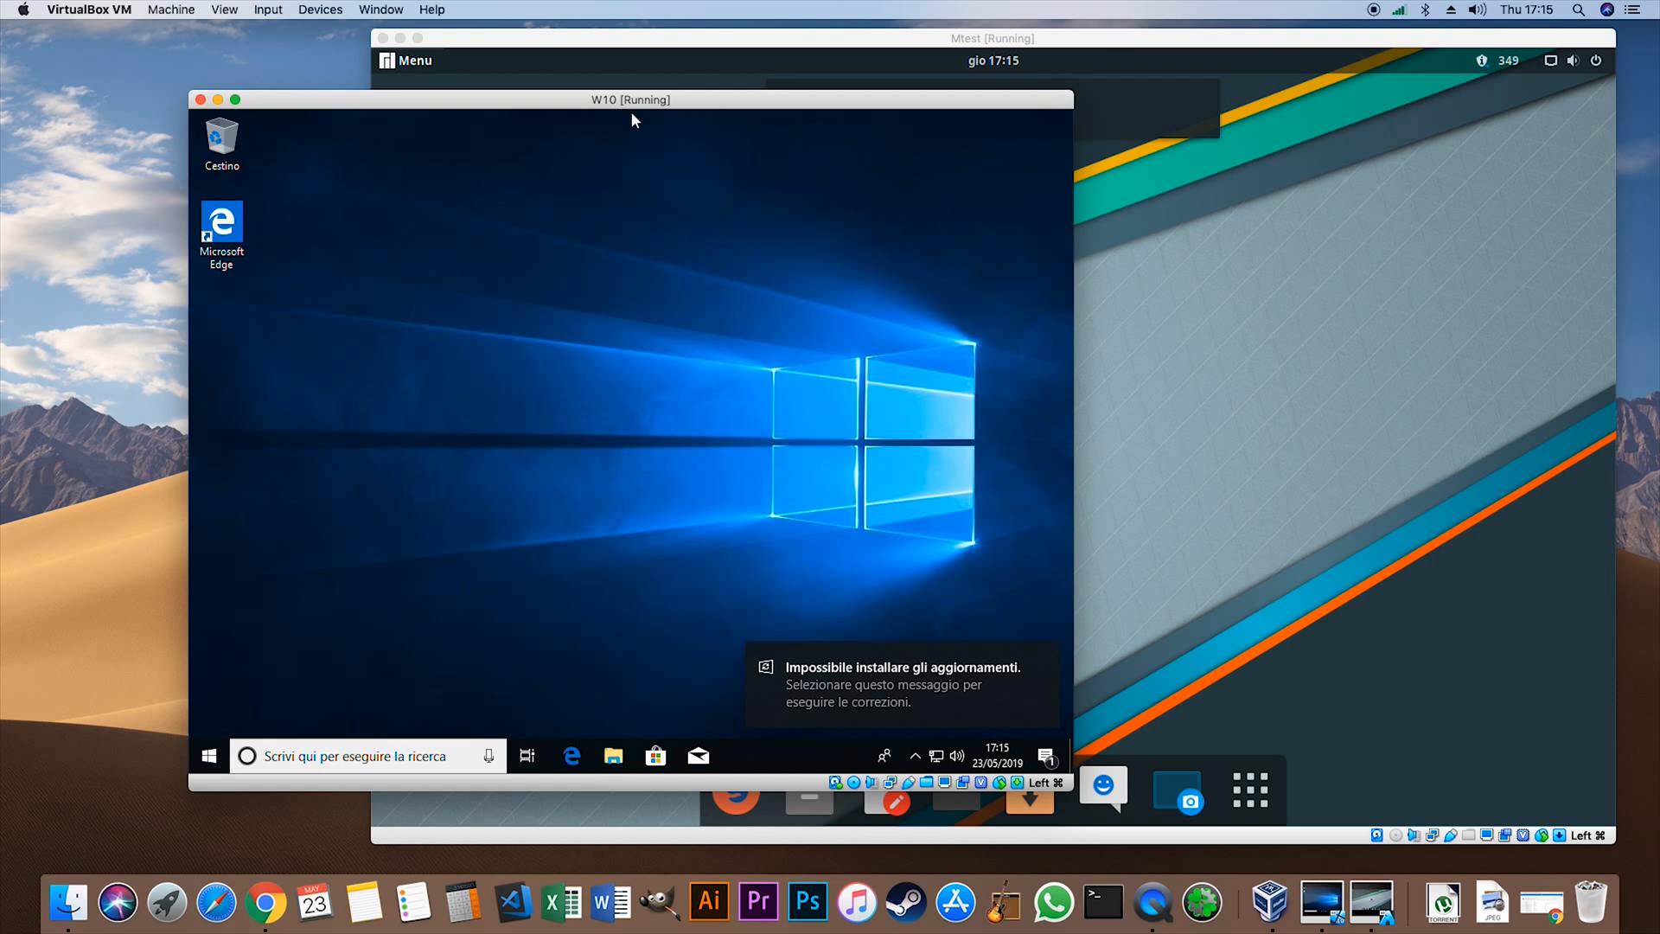
- Reposition the W10 window to uncover more of Mtest, and dismiss the Windows update notification
drag(630, 101, 226, 100)
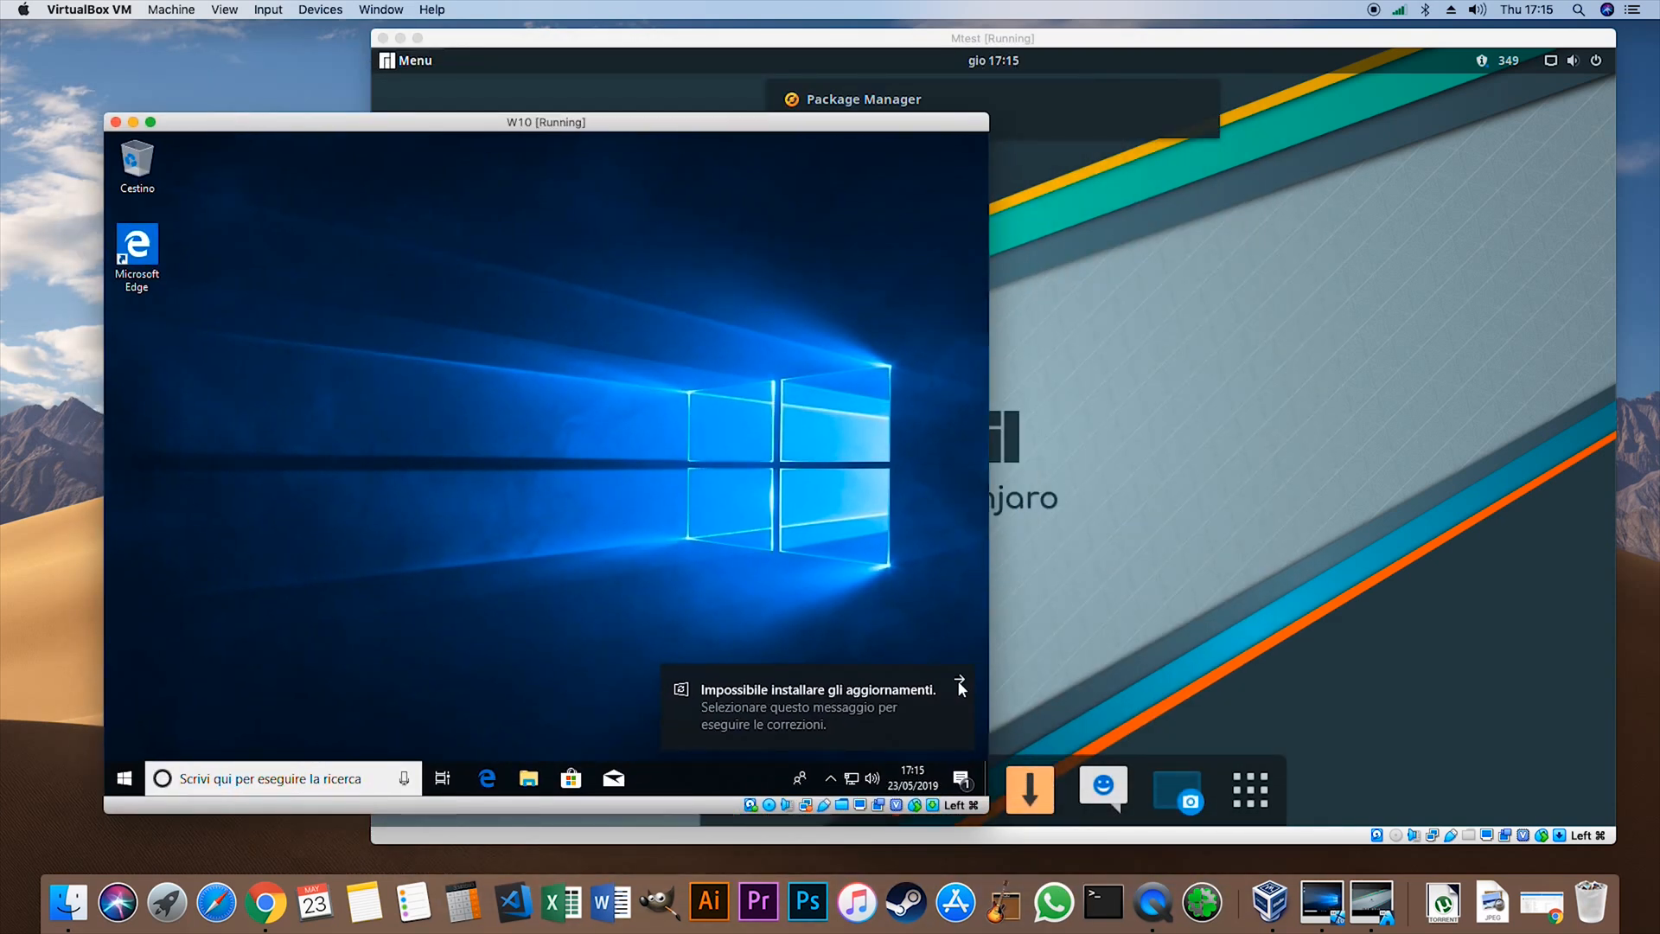
click(958, 683)
- Bring the Mtest window to the front, and open and close Manjaro's applications overview
click(1074, 258)
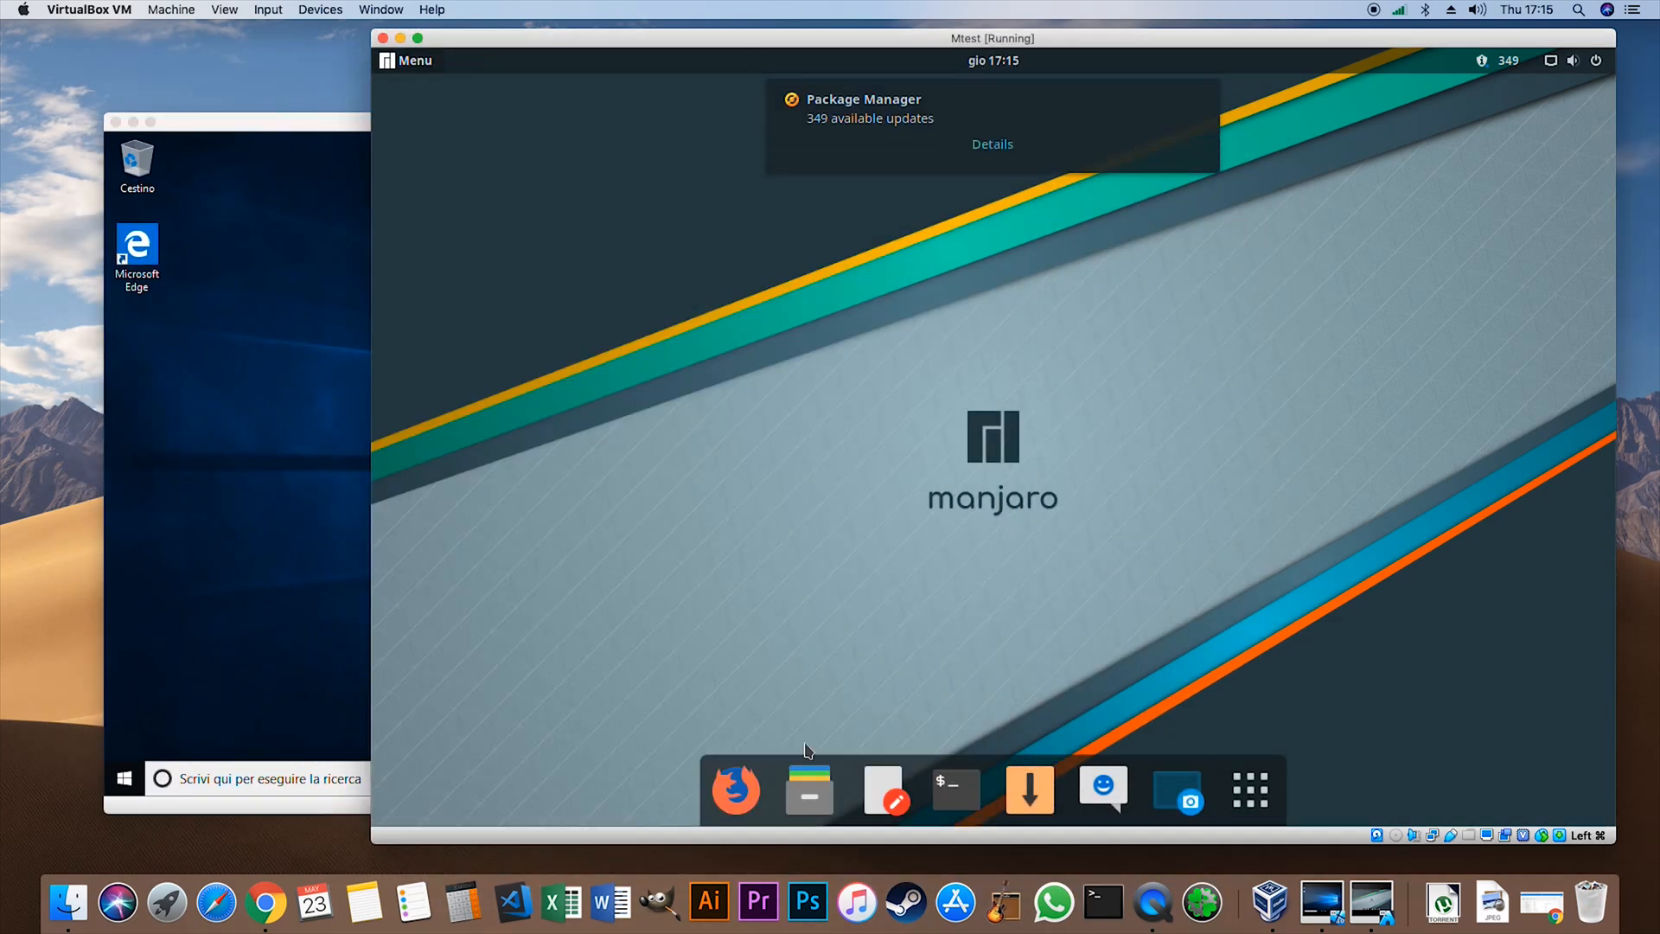
click(1243, 797)
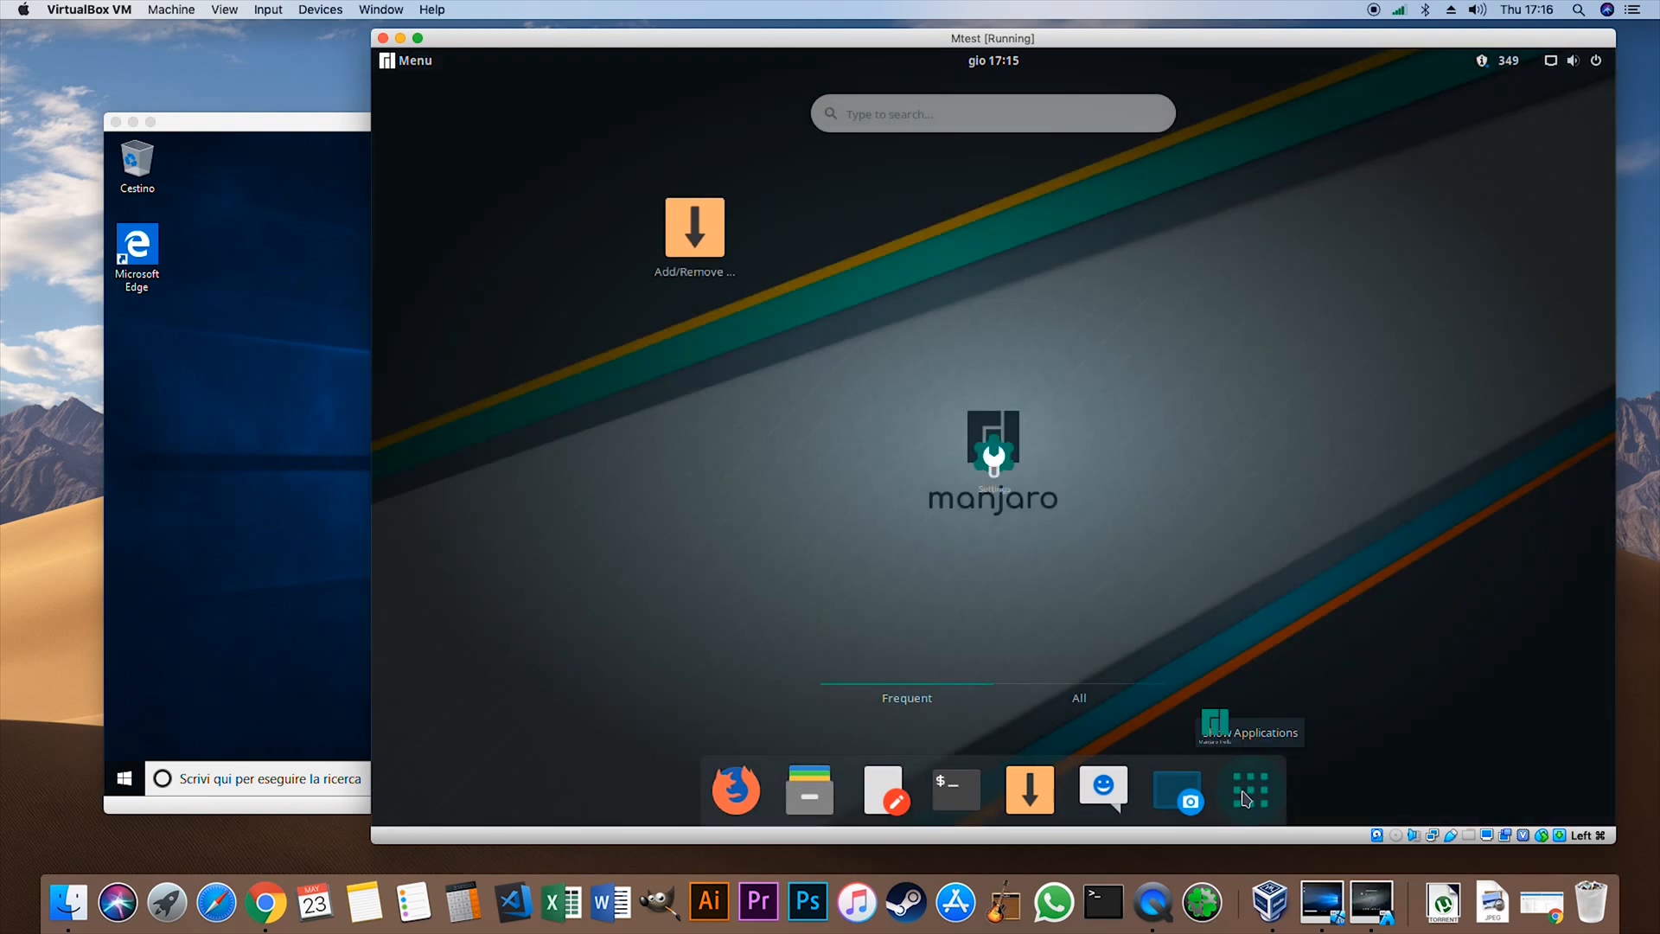
click(1243, 797)
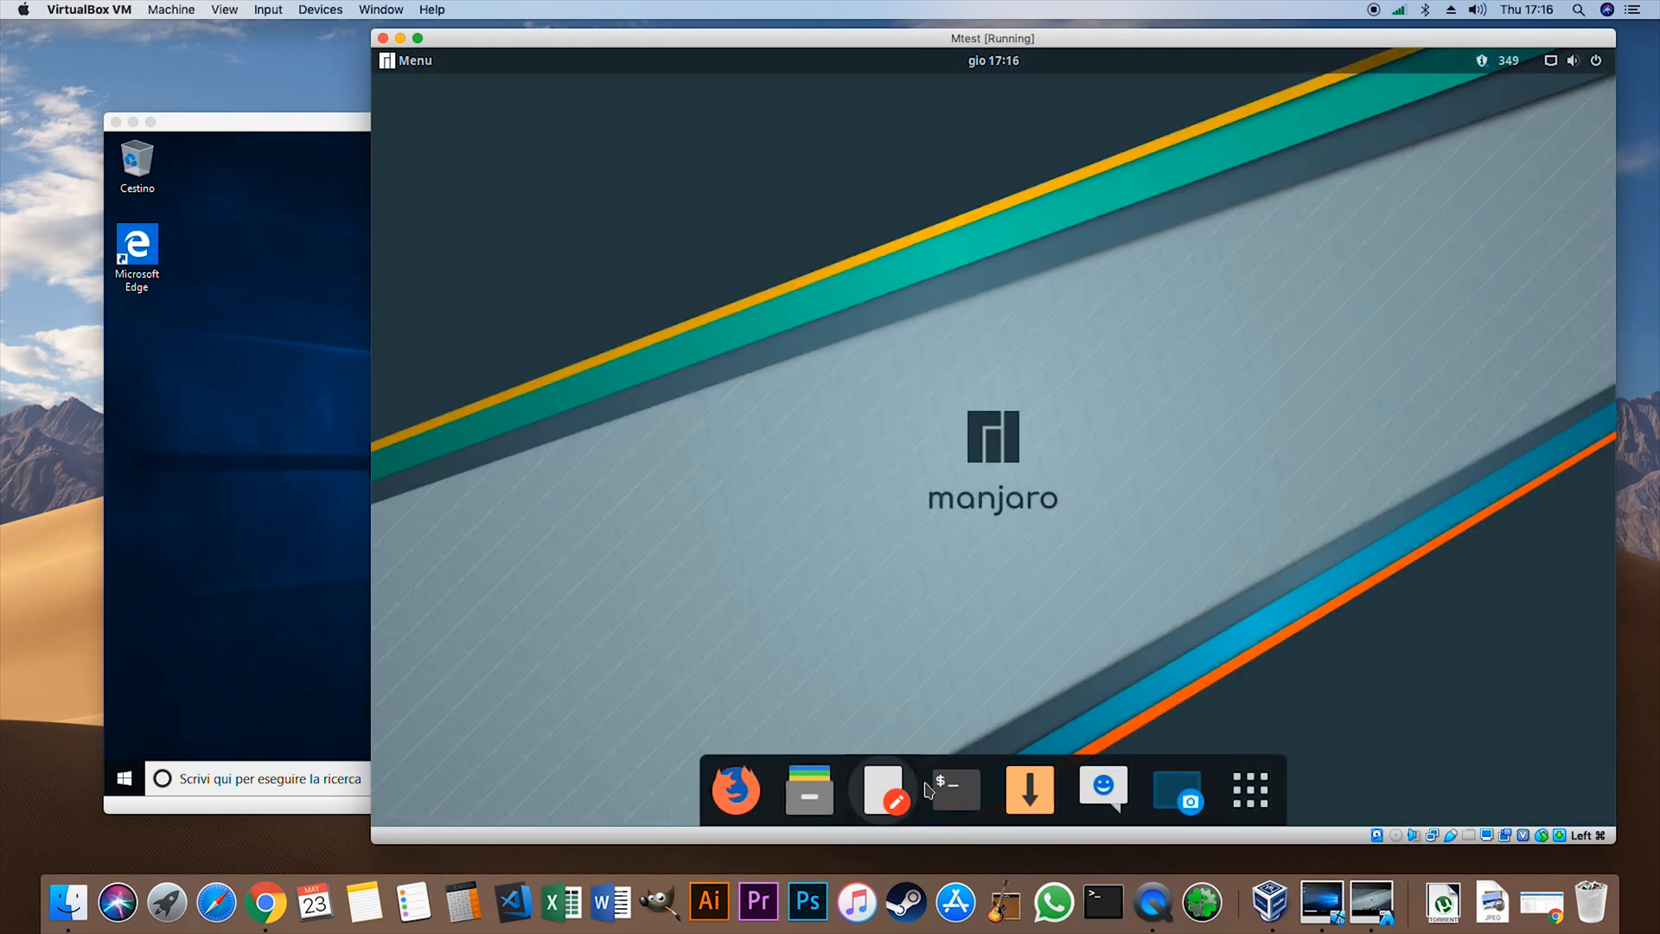
- View the Home and Documents folders in Manjaro's Files manager, and close its window
click(745, 799)
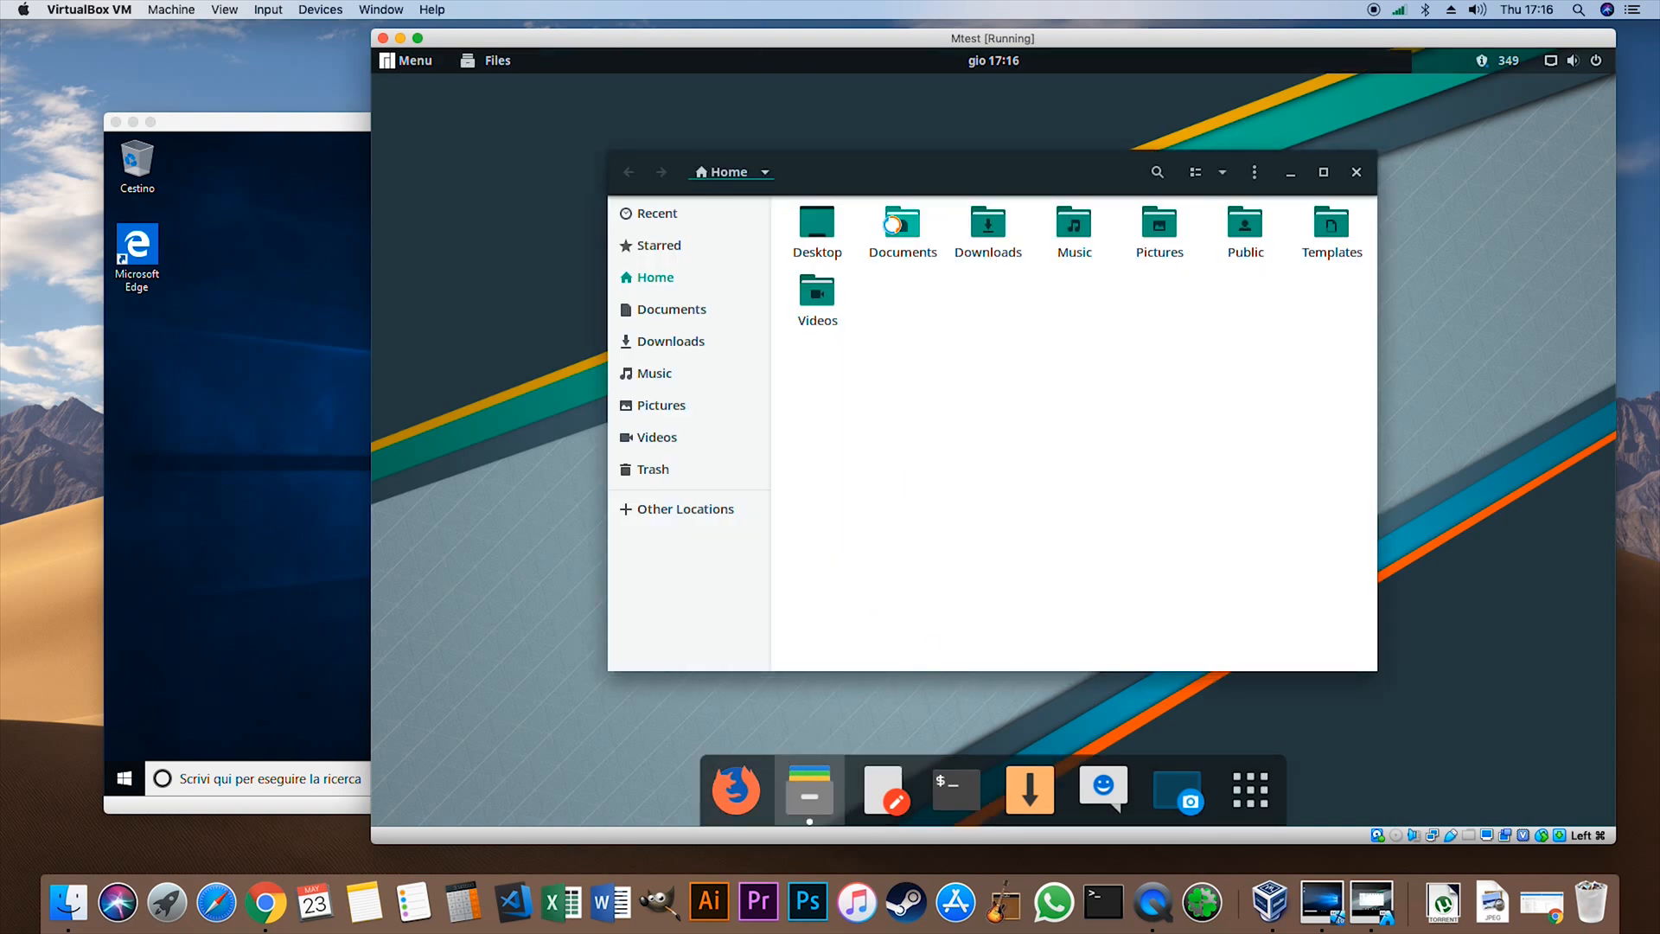
drag(877, 164, 1029, 209)
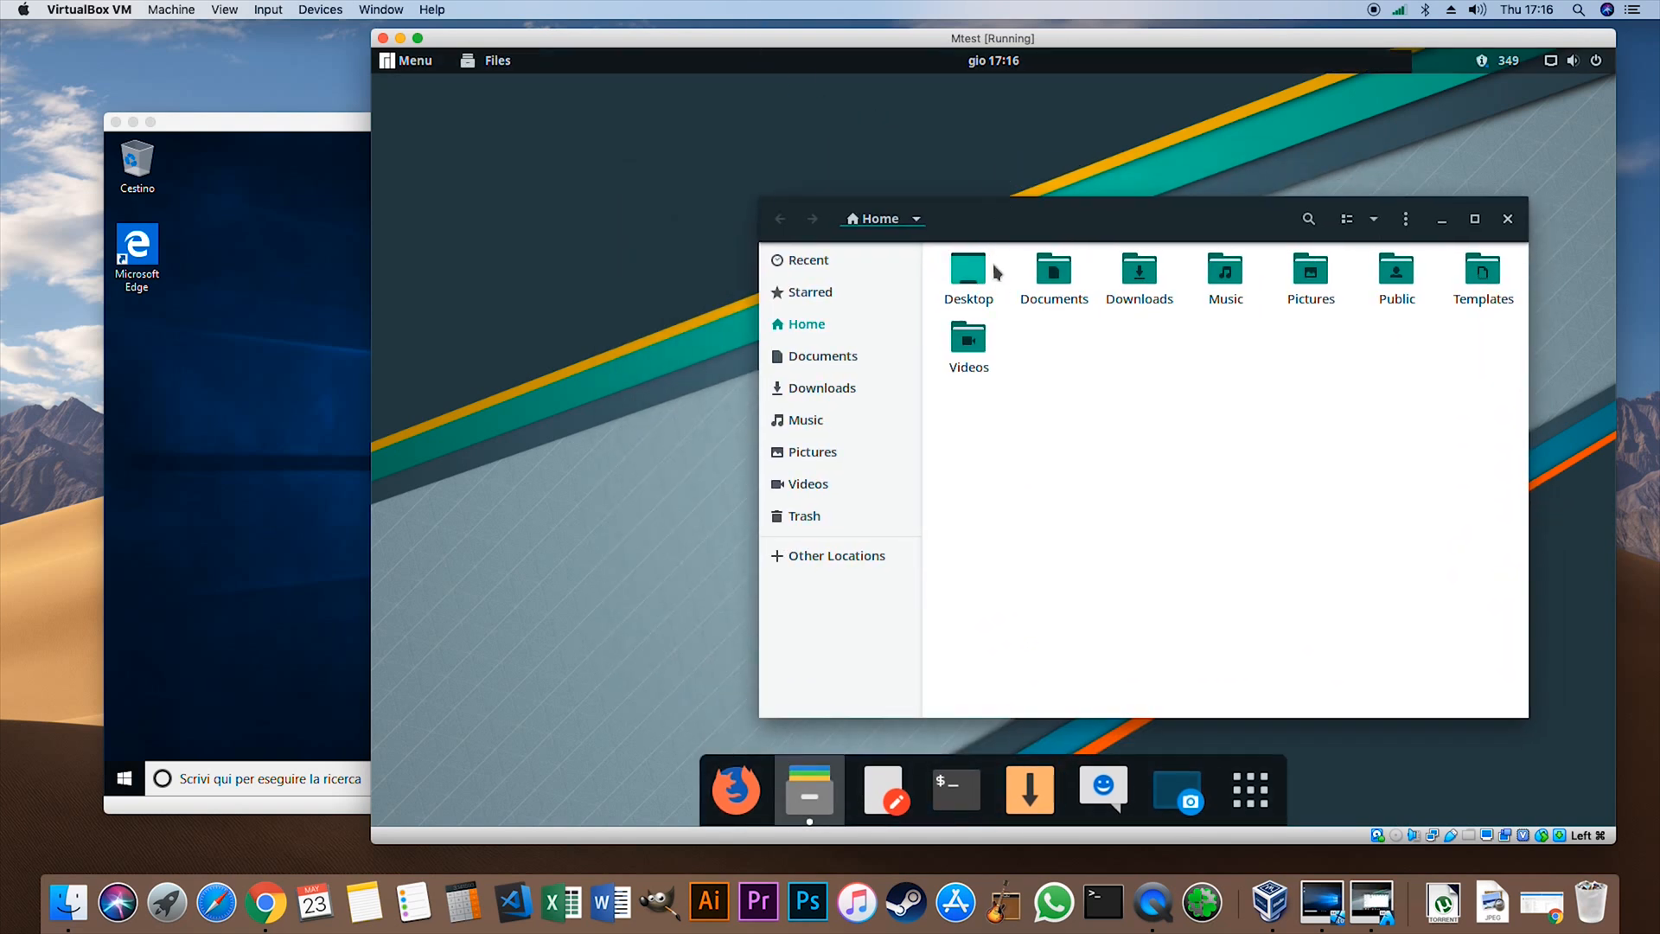
double_click(1056, 273)
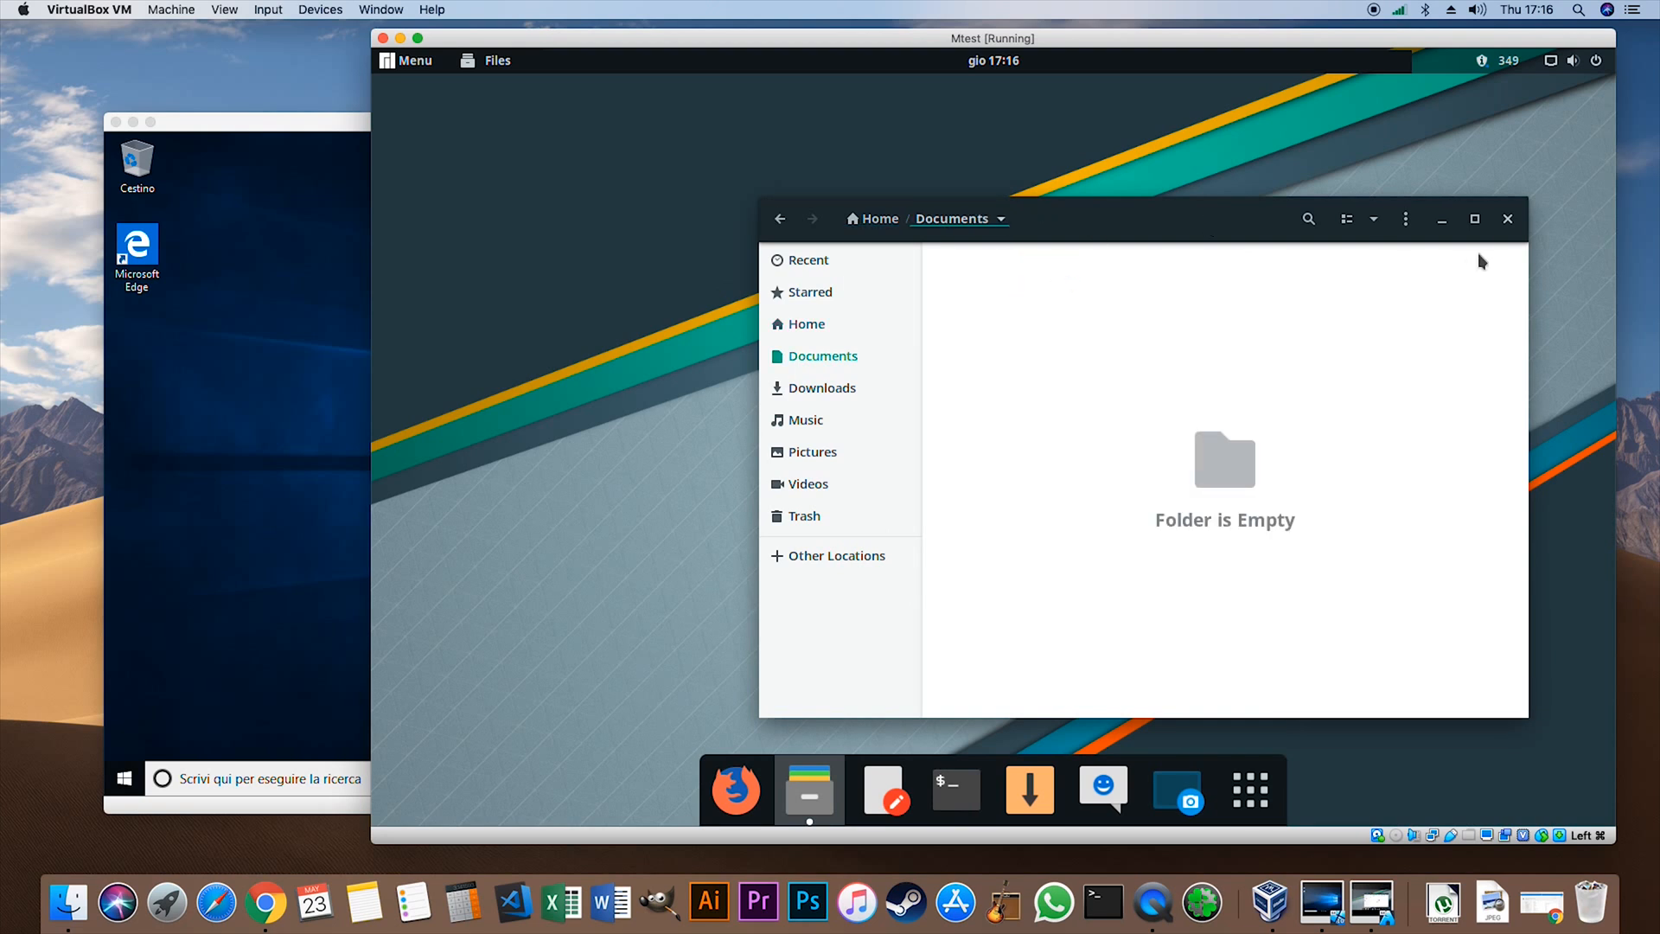
click(1506, 219)
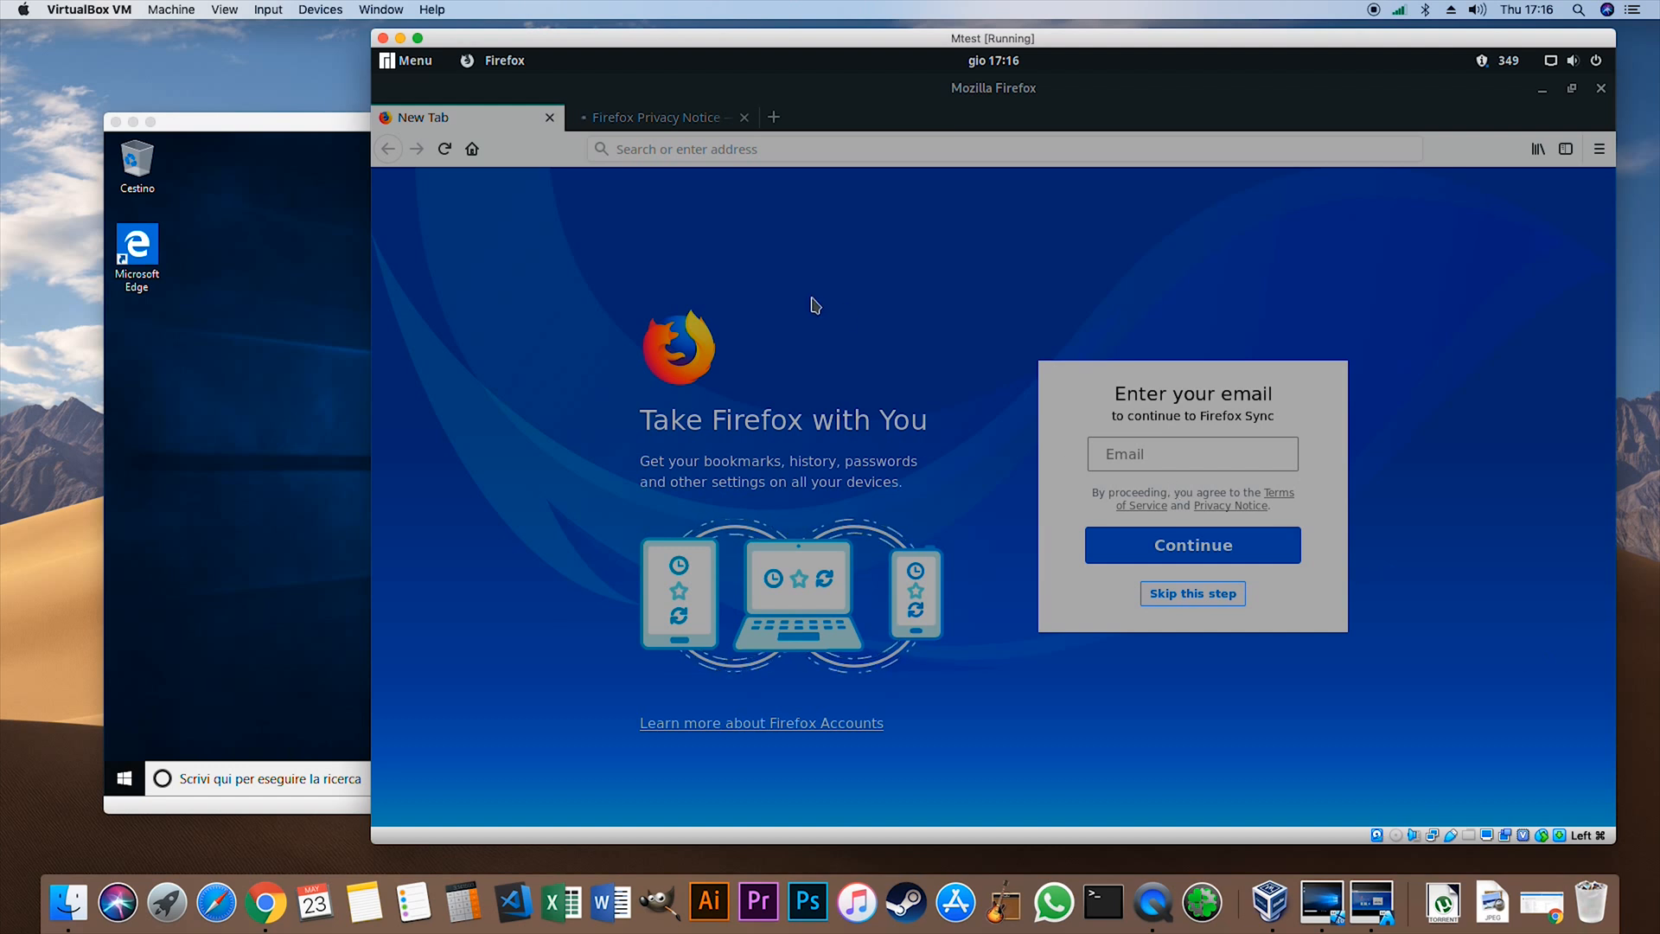
- Quit Firefox on the Mtest machine and agree to close all its tabs
key(ctrl+q)
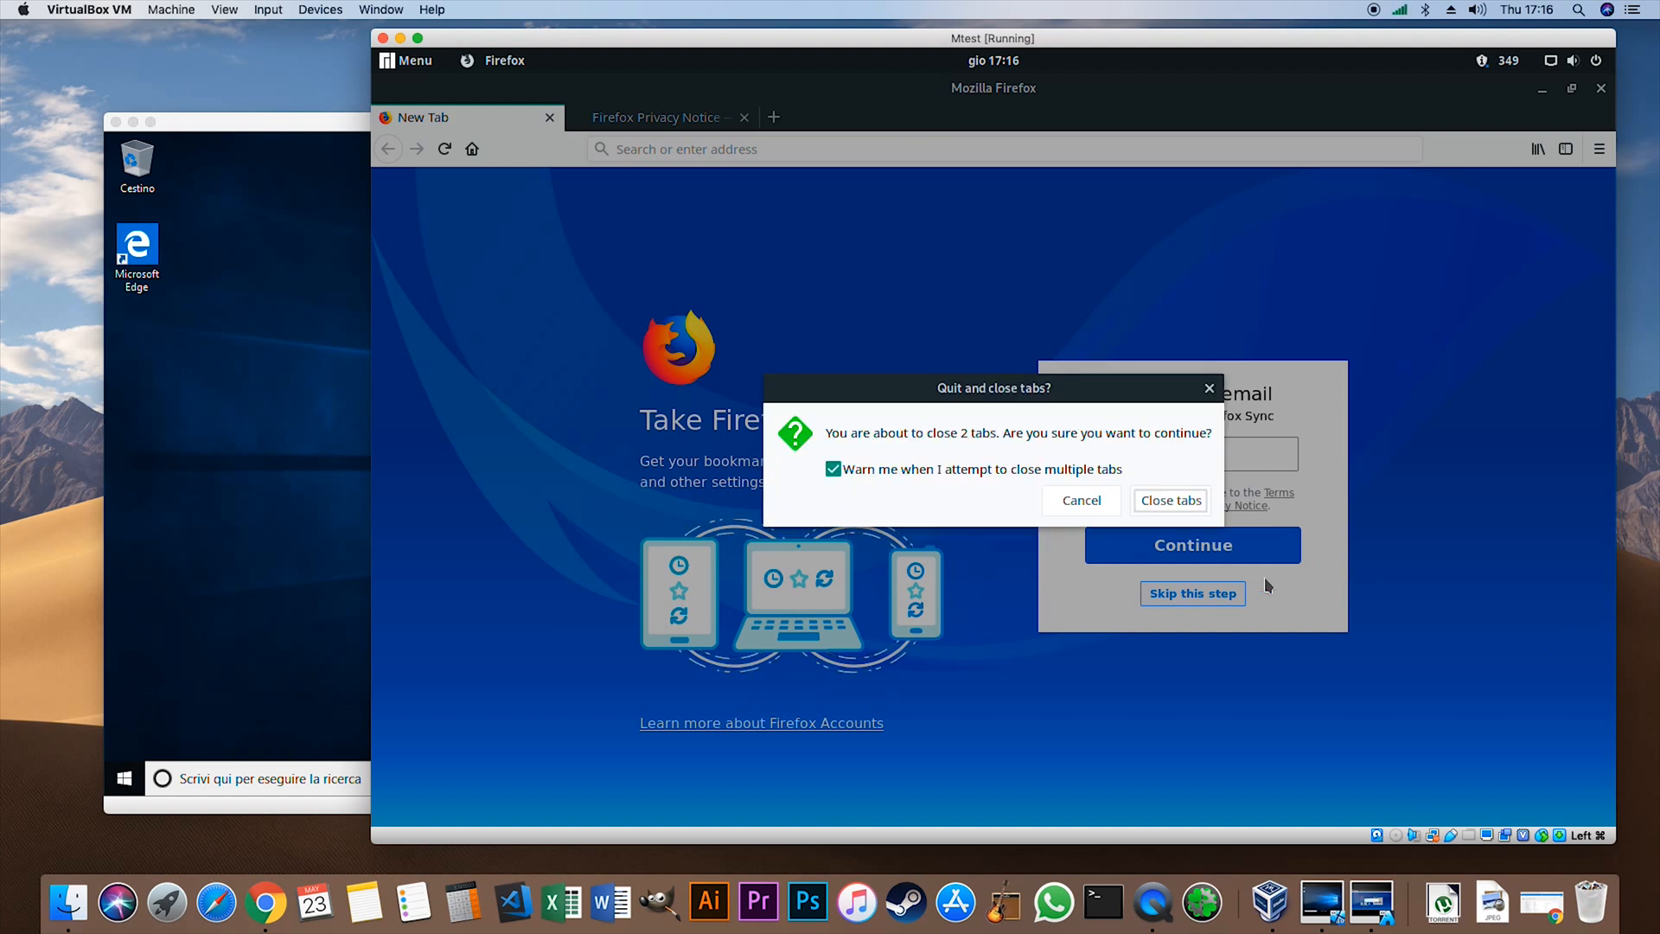
click(1165, 490)
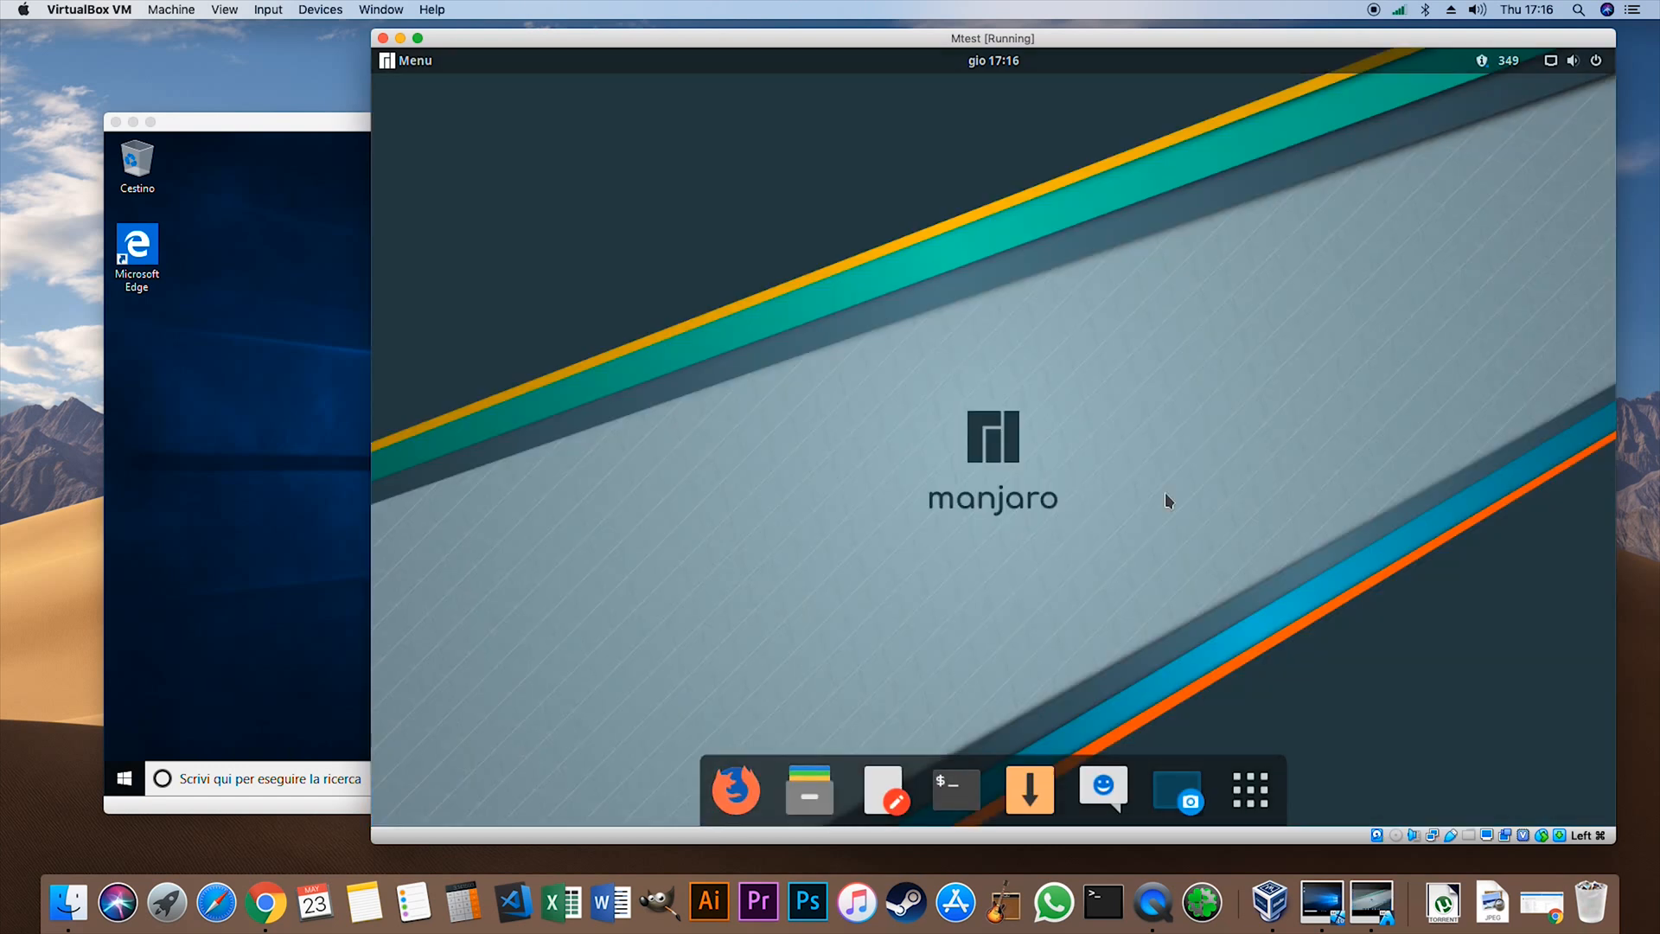